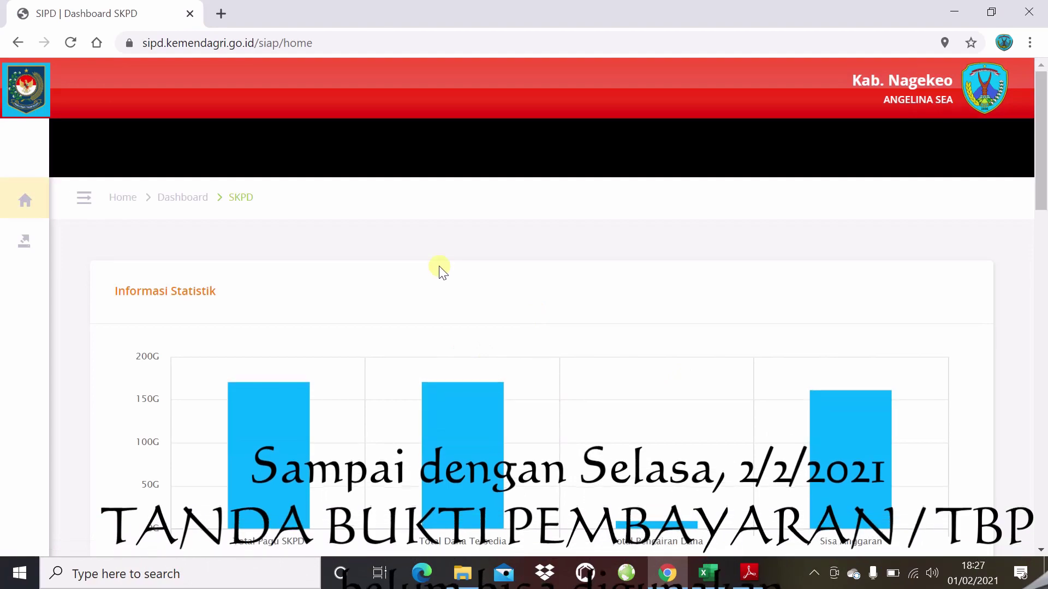
- Open the Pembuatan TBP & STS page under Penatausahaan Pengeluaran
mouse_move(41, 254)
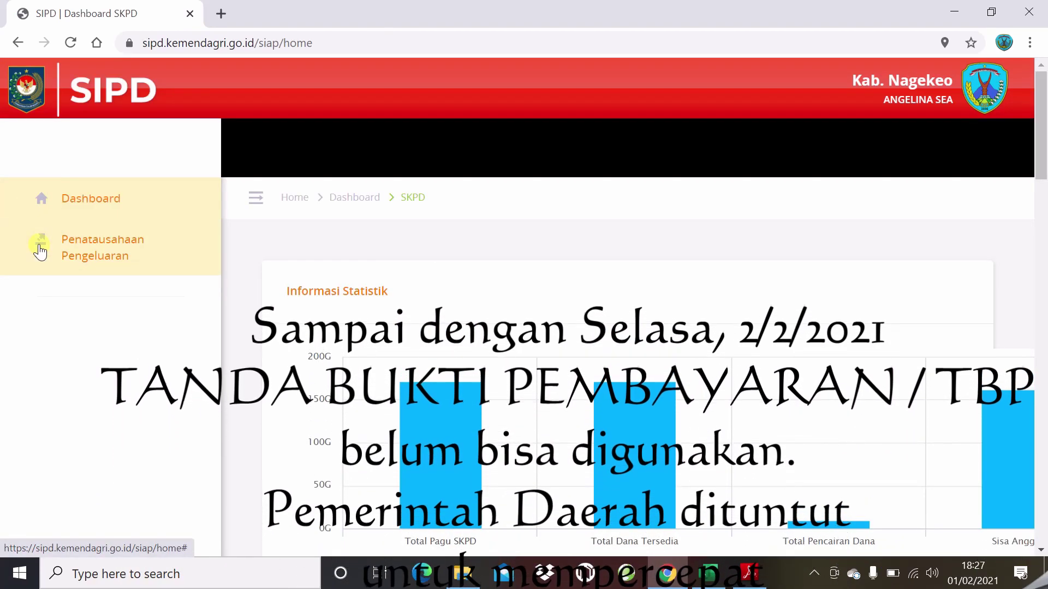
left_click(40, 252)
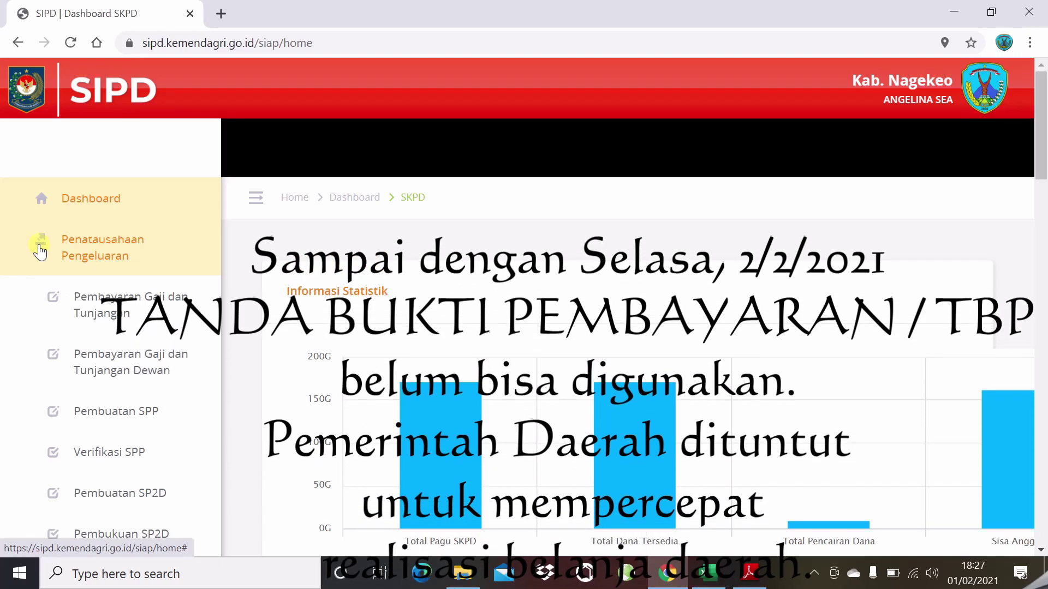
scroll(36, 245, "down", 5)
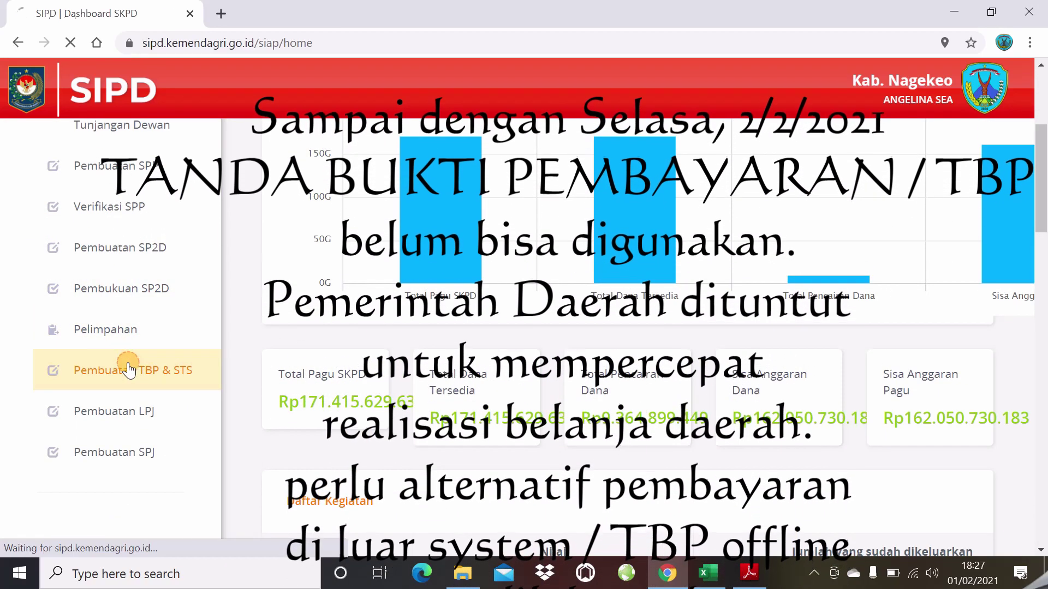
left_click(129, 370)
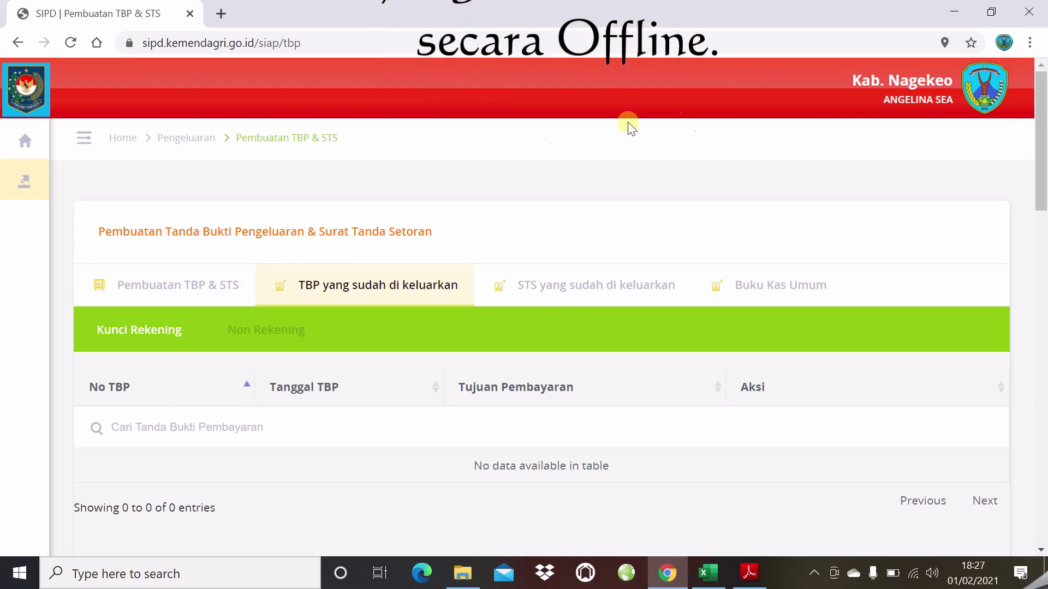
mouse_move(33, 189)
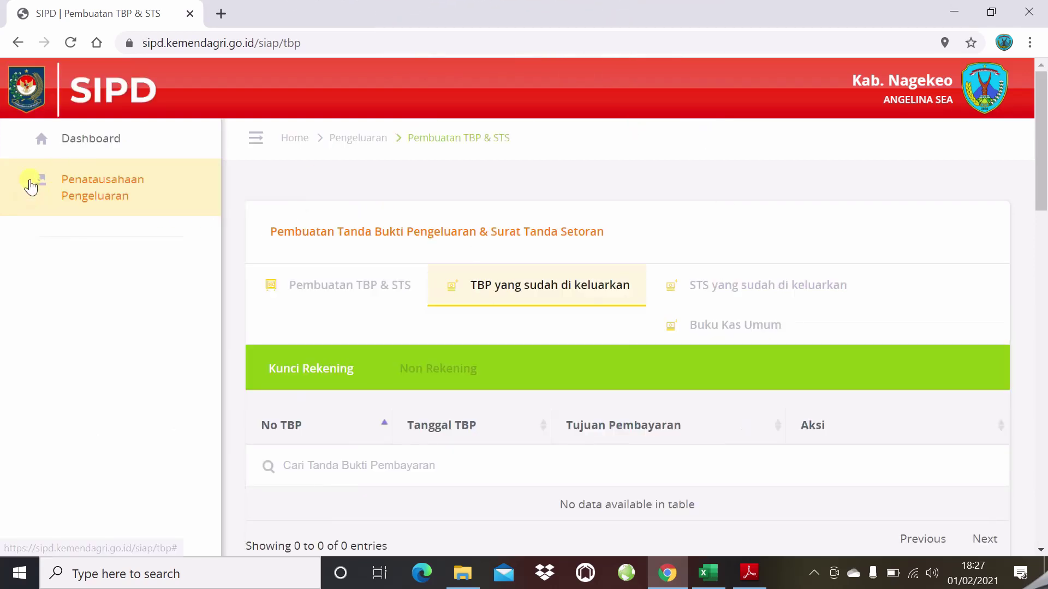
left_click(84, 188)
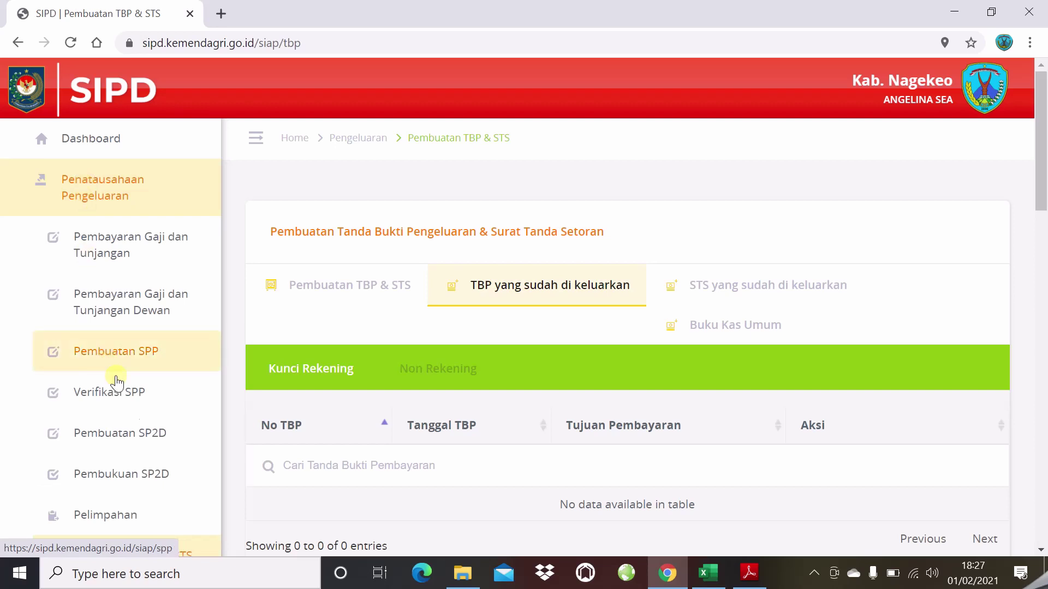
scroll(166, 439, "down", 3)
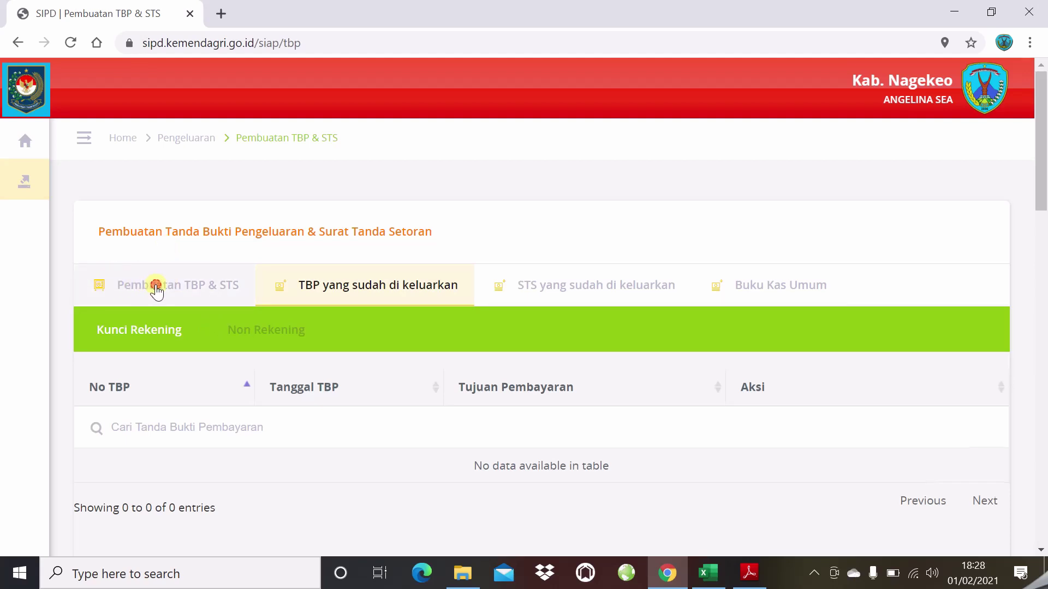
- Start creating a TBP & STS for the Non Rekening pergeseran 01/PEL.BKD/2021
left_click(157, 291)
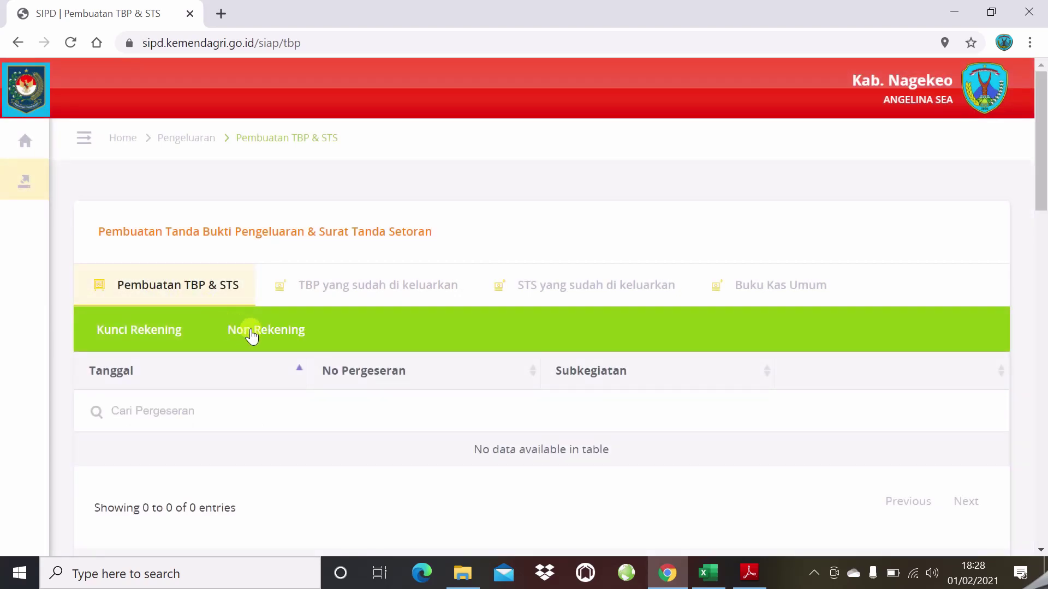
left_click(252, 331)
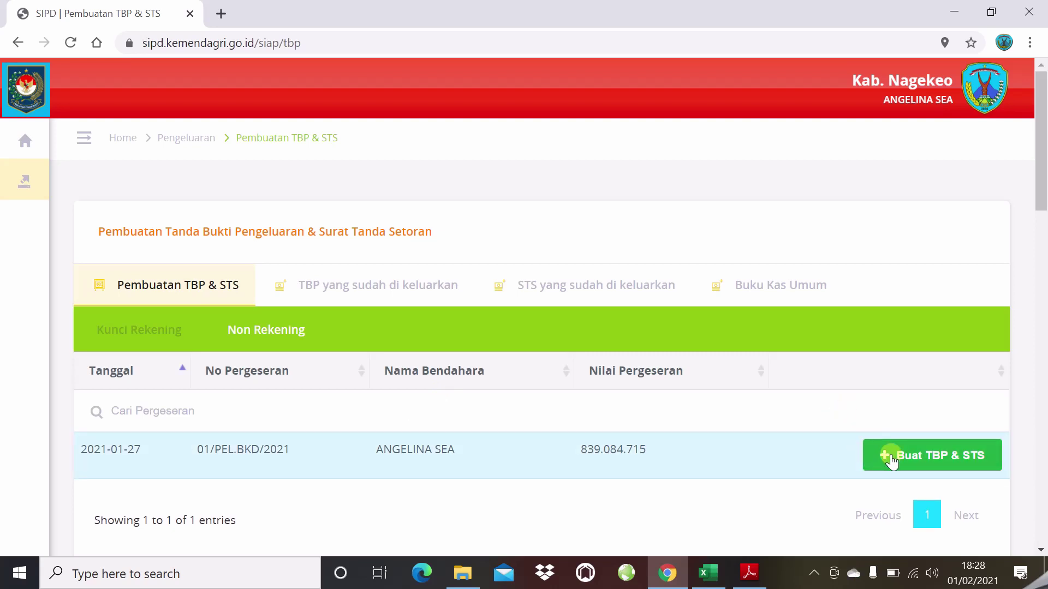
left_click(889, 458)
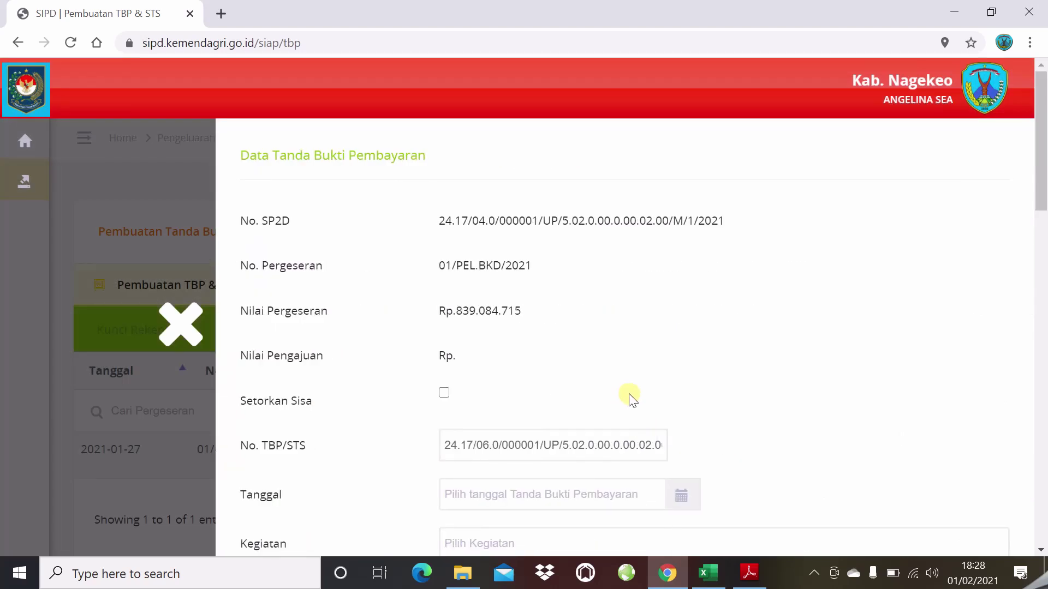
- Set the Tanggal of the Tanda Bukti Pembayaran to 2021/02/01
scroll(630, 398, "down", 1)
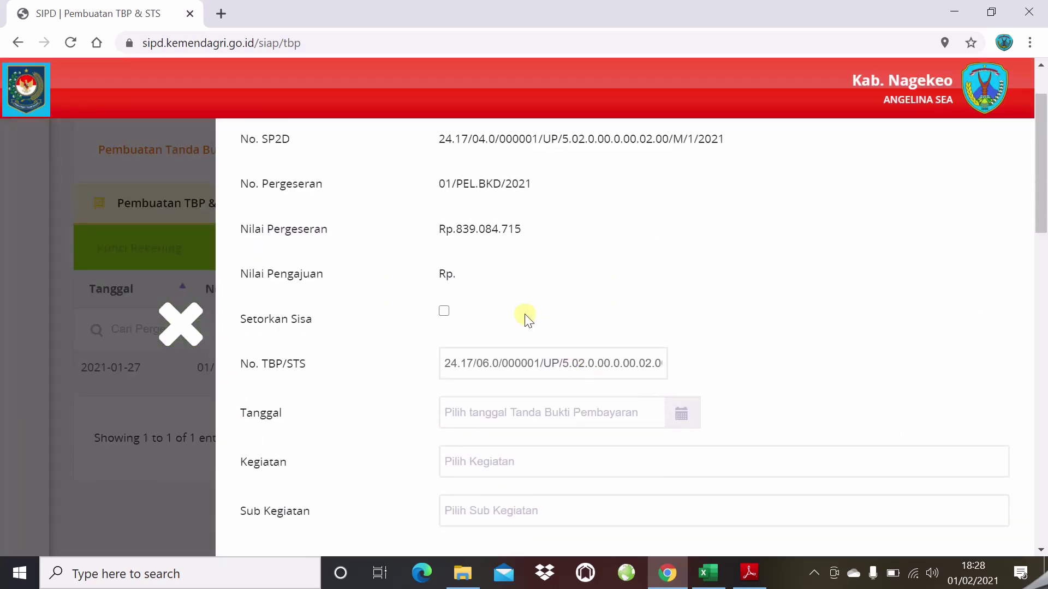
scroll(527, 319, "up", 1)
scroll(527, 319, "down", 1)
scroll(469, 361, "down", 3)
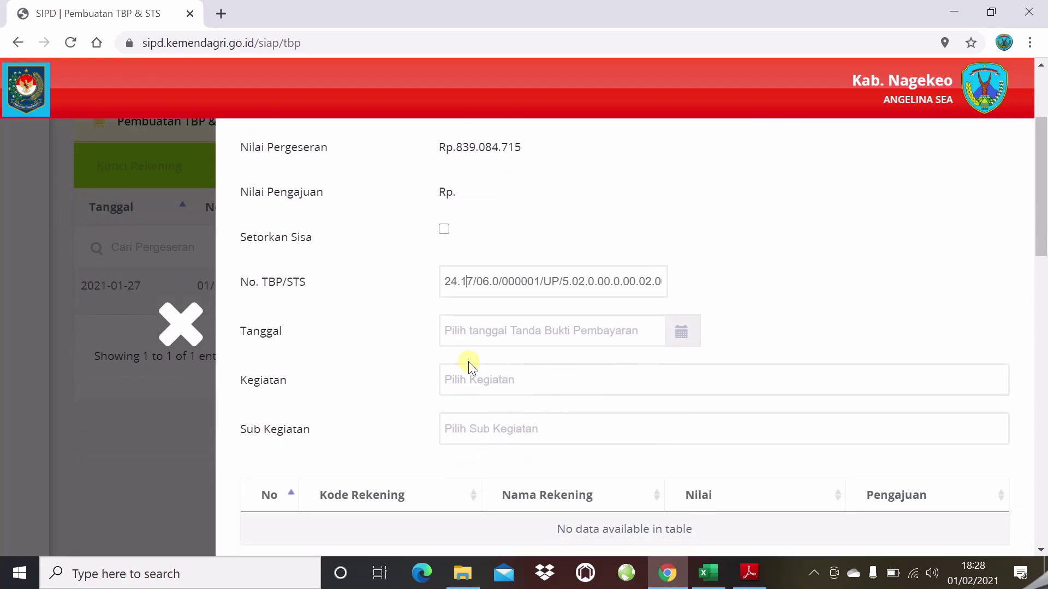
left_click(490, 326)
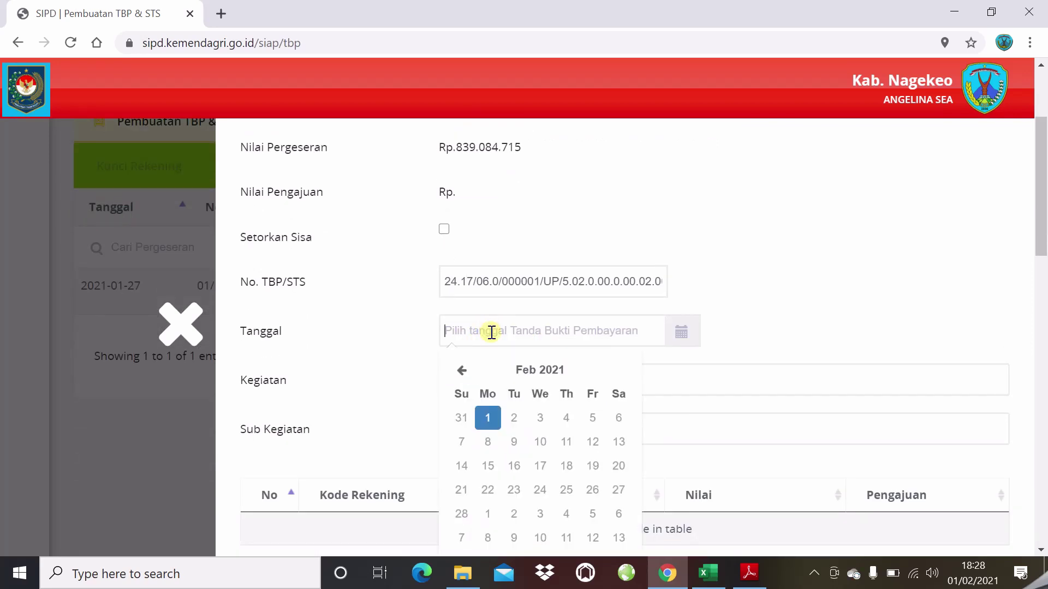
left_click(487, 417)
- Choose Kegiatan 5.02.02.2.02 - Koordinasi dan Pengelolaan Perbendaharaan Daerah and Sub Kegiatan 5.02.02.2.02.01 - Koordinasi dan Pengelolaan Kas Daerah
scroll(487, 367, "down", 2)
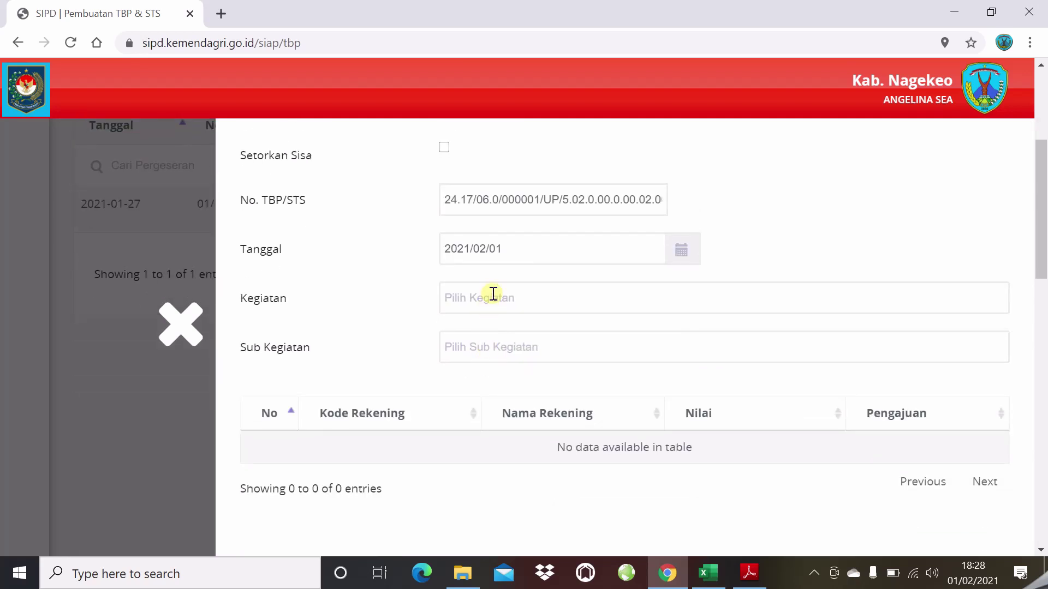
left_click(518, 297)
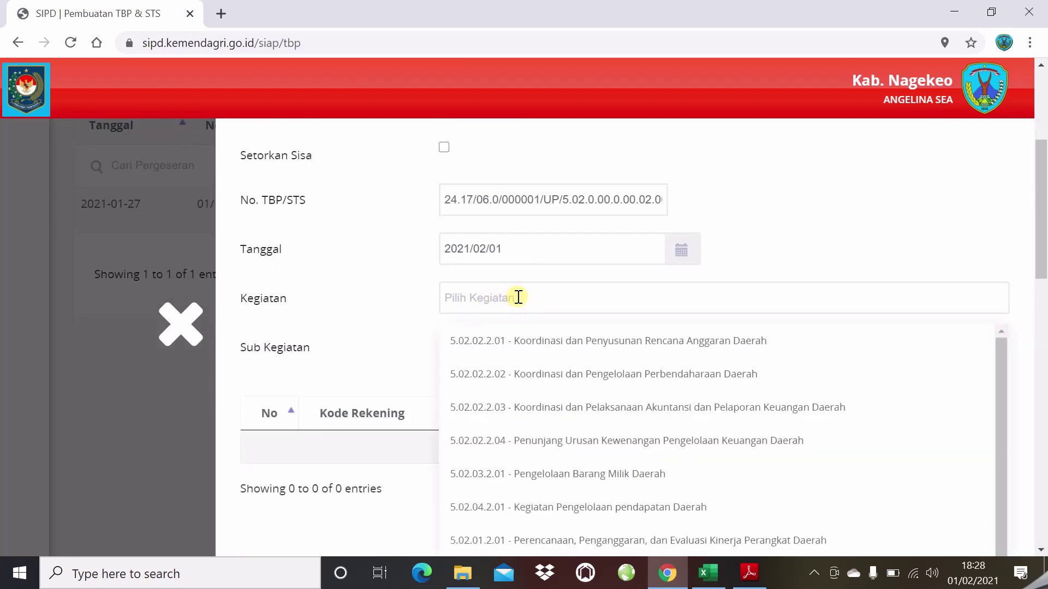
left_click(539, 376)
left_click(536, 348)
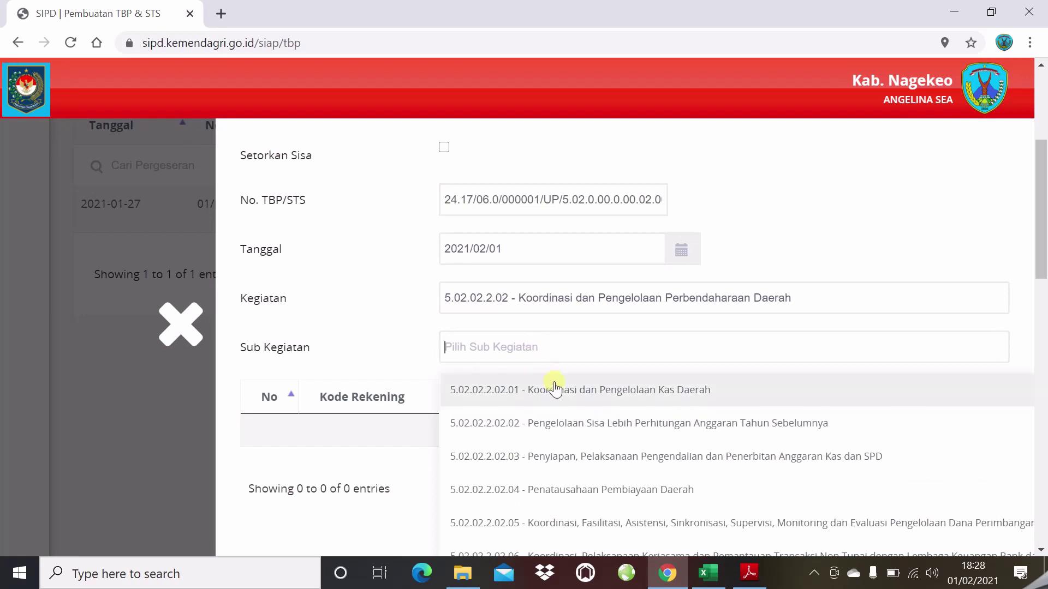
left_click(591, 391)
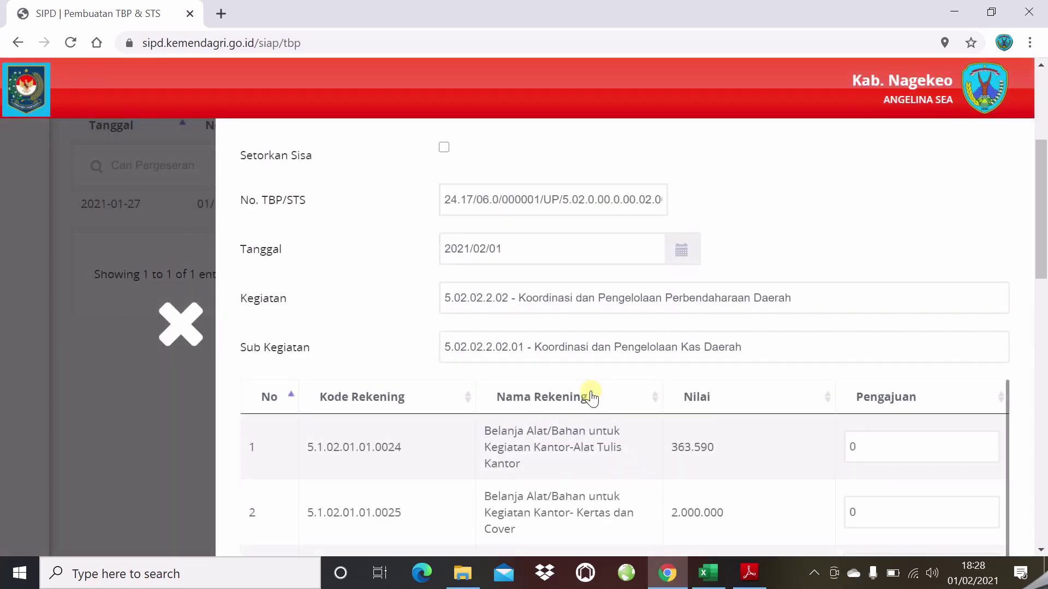
- Check the invoice total in INVOICE.pdf in Adobe Reader, and enter 4.500.000 as Pengajuan for Belanja Alat/Bahan untuk Kegiatan Kantor-Bahan Komputer back in SIPD
left_click_drag(1042, 225, 1043, 291)
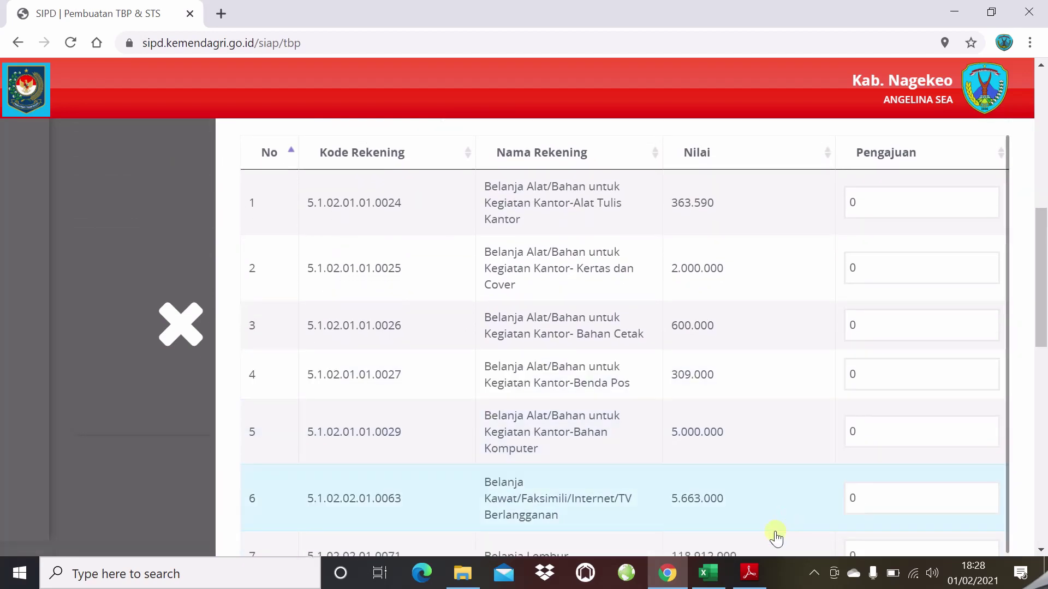
left_click(750, 573)
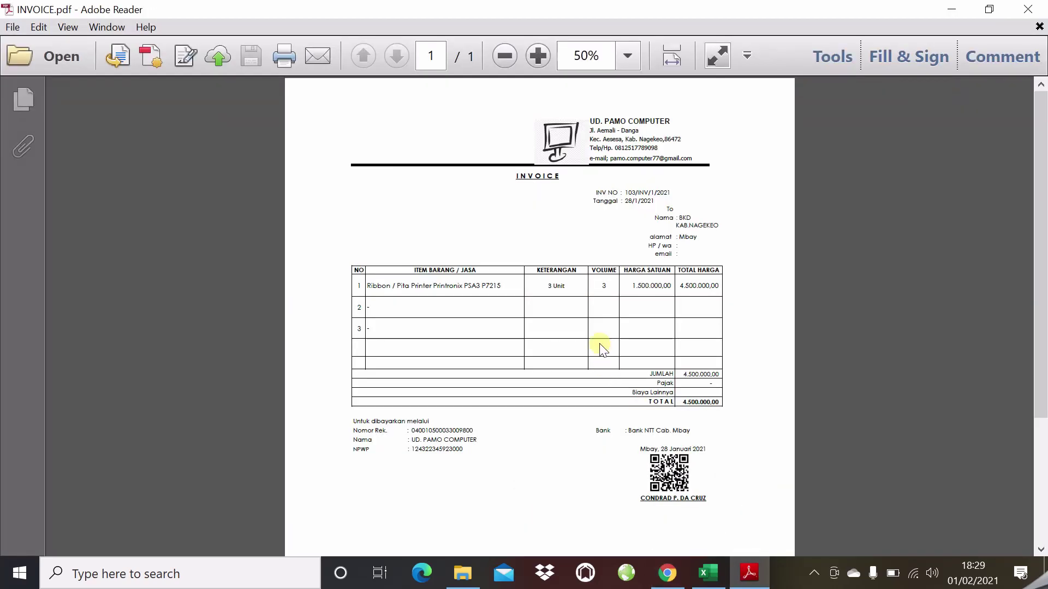
left_click(465, 287)
left_click(668, 572)
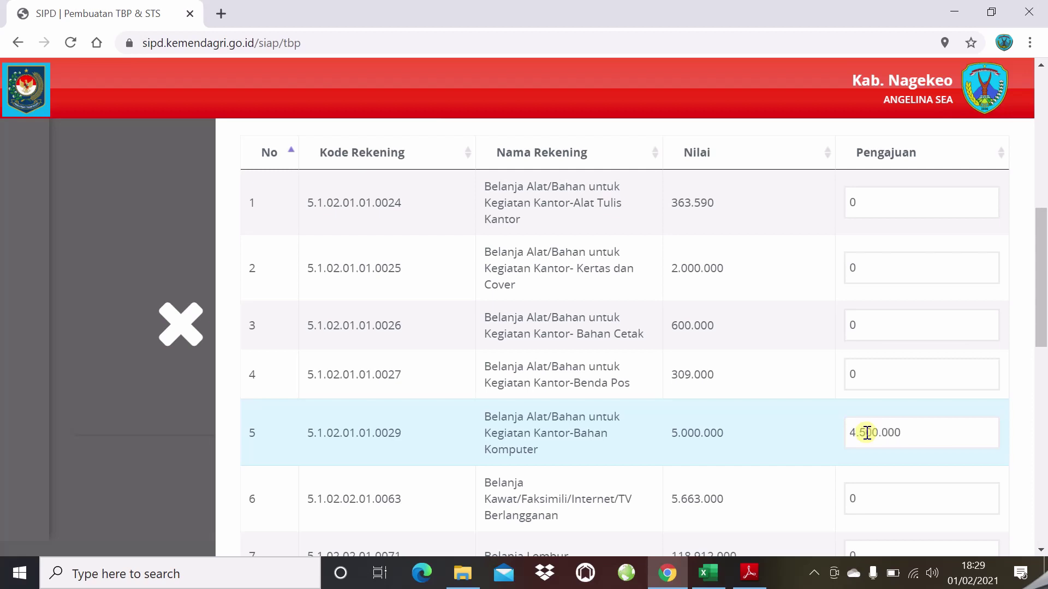
- Examine the recipients offered for Nama Penerima in the Data Tujuan Pembayaran section without choosing one
scroll(816, 402, "down", 1)
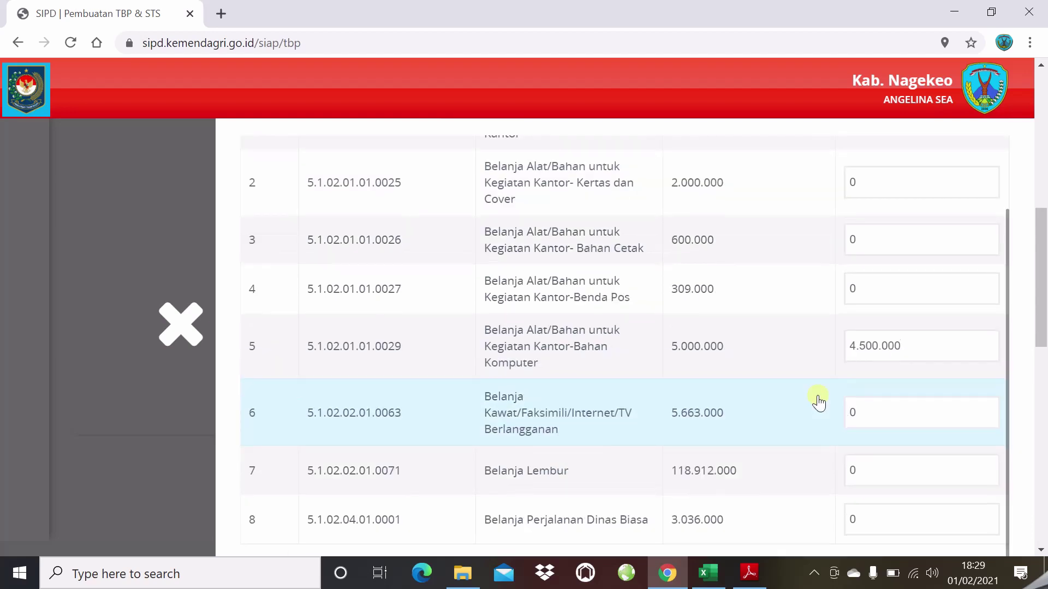
left_click_drag(1042, 248, 1043, 422)
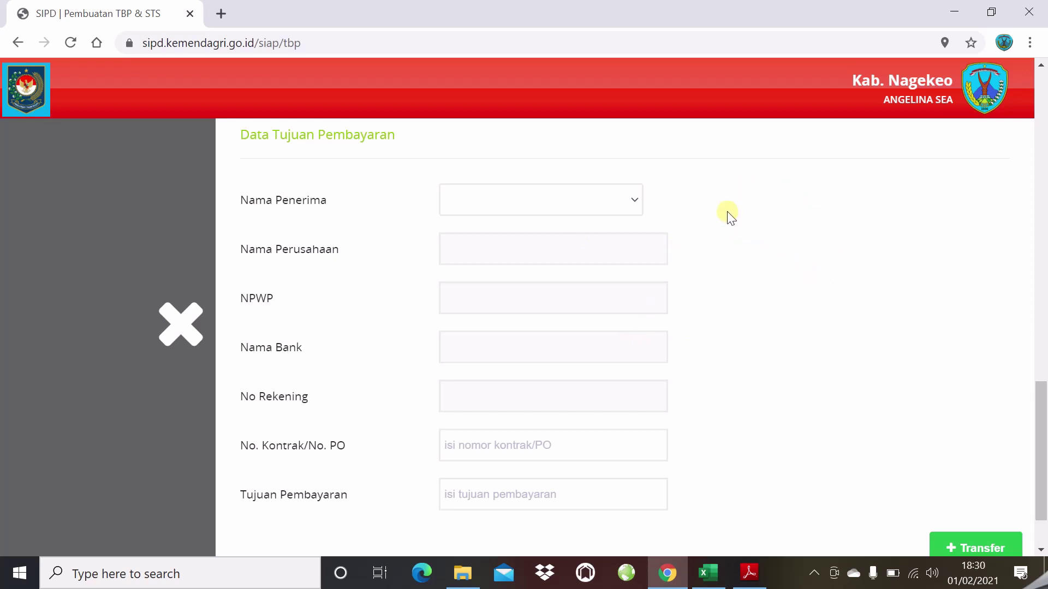
left_click(637, 199)
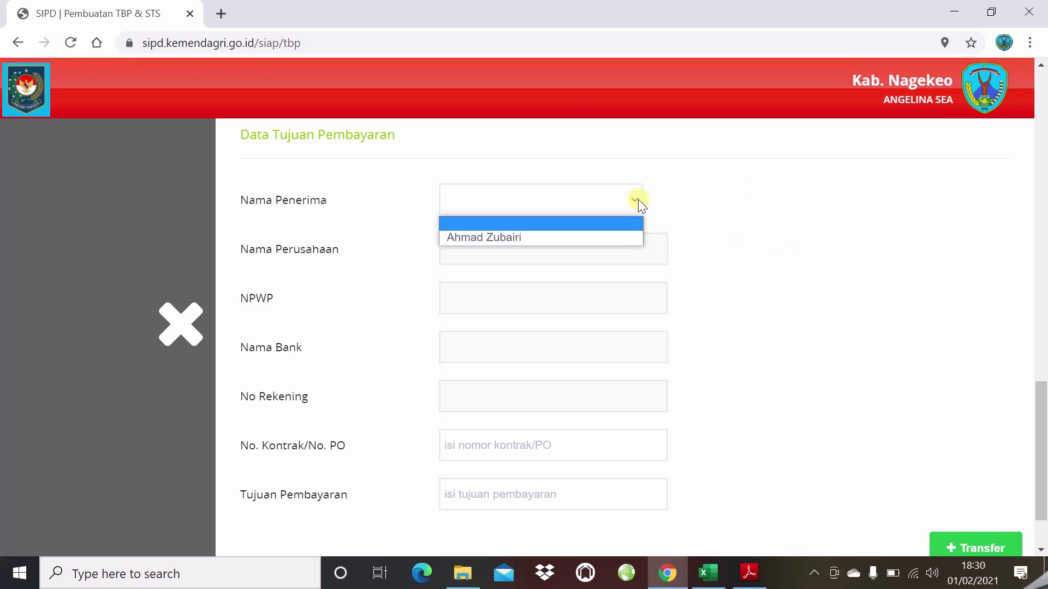
left_click(637, 199)
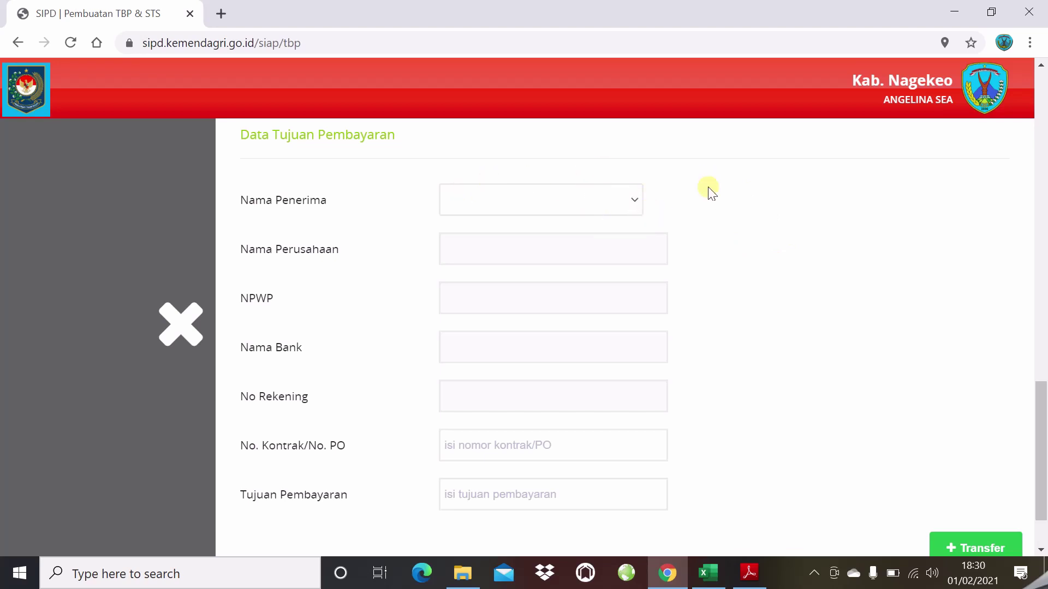
left_click(631, 198)
left_click(630, 199)
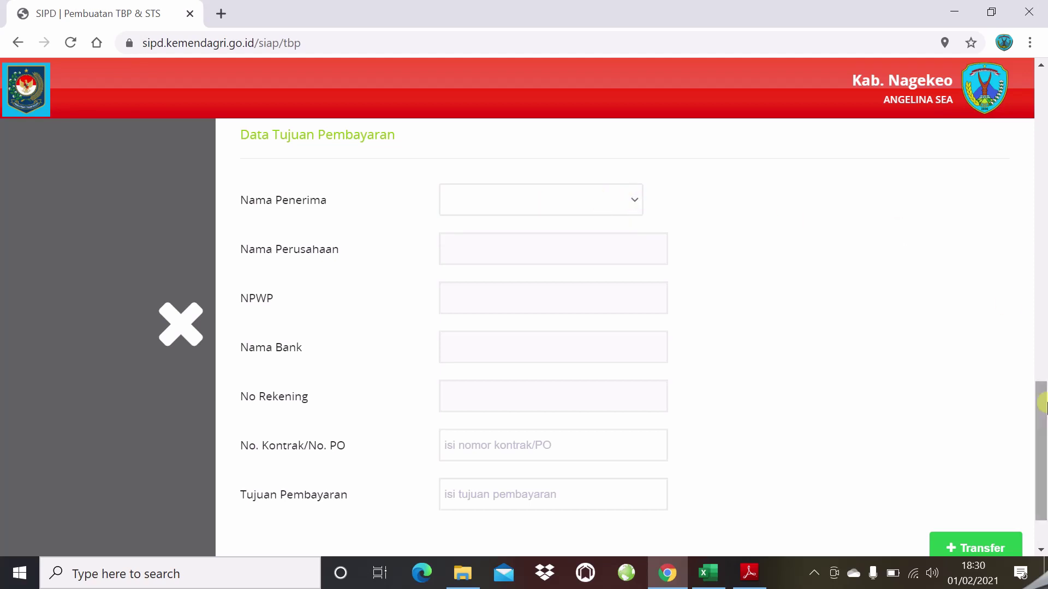
- Attach TANDA_BUKTI_PEMBAYARAN.pdf from Downloads as the Upload File Bukti Pembayaran
left_click_drag(1044, 407, 1044, 341)
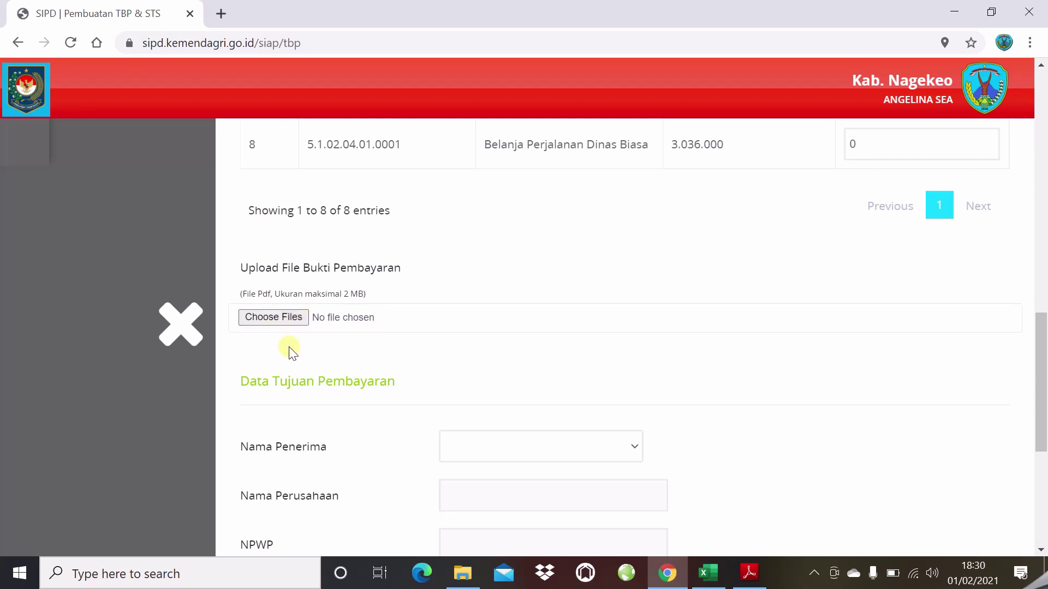
left_click(293, 317)
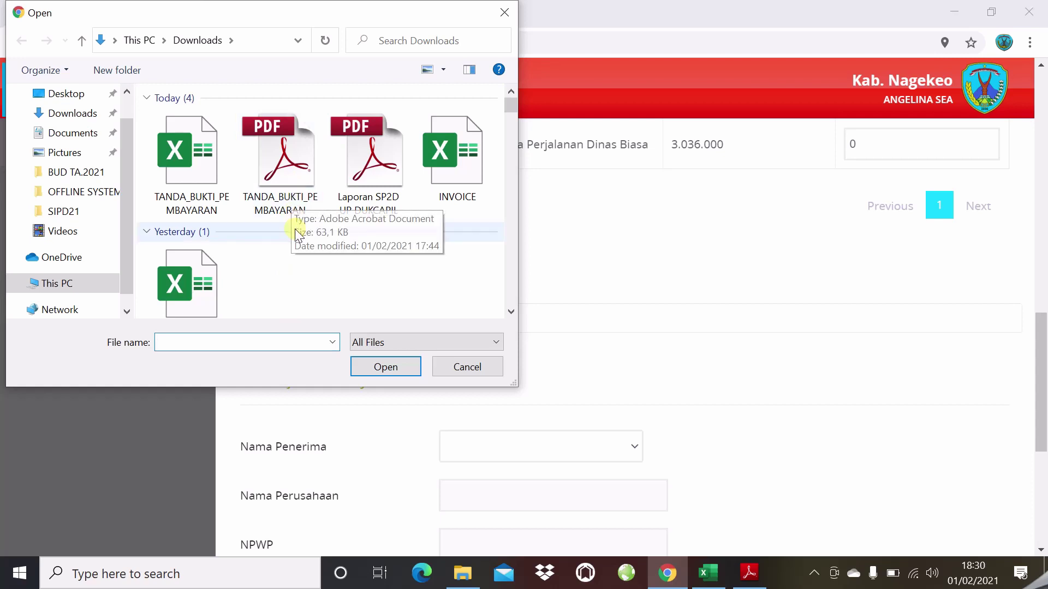
left_click(290, 188)
left_click(386, 367)
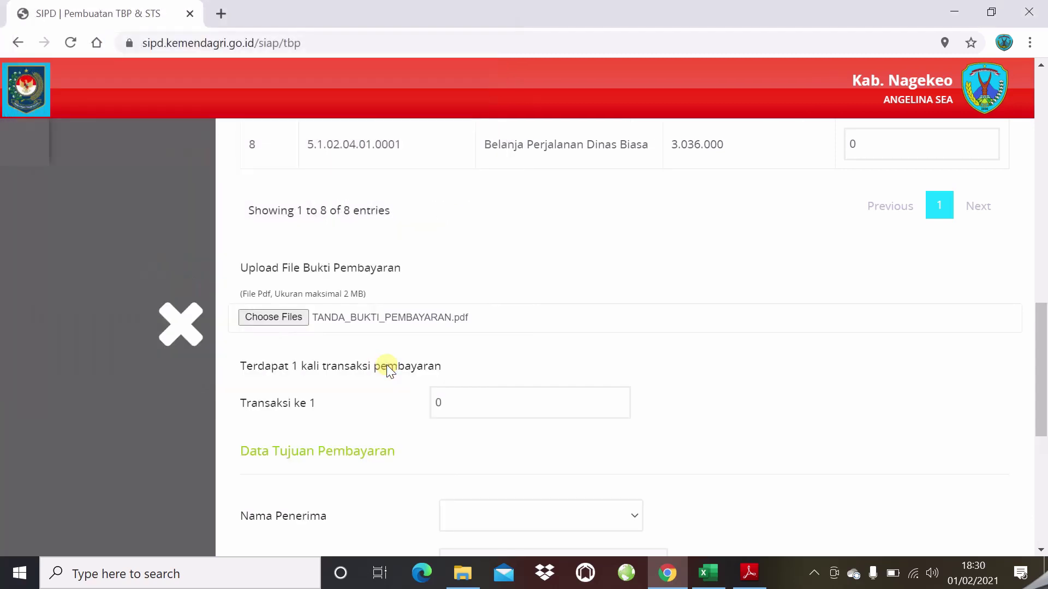
- Set the value of Transaksi ke 1 to 4.500.000
left_click(439, 390)
scroll(523, 435, "down", 4)
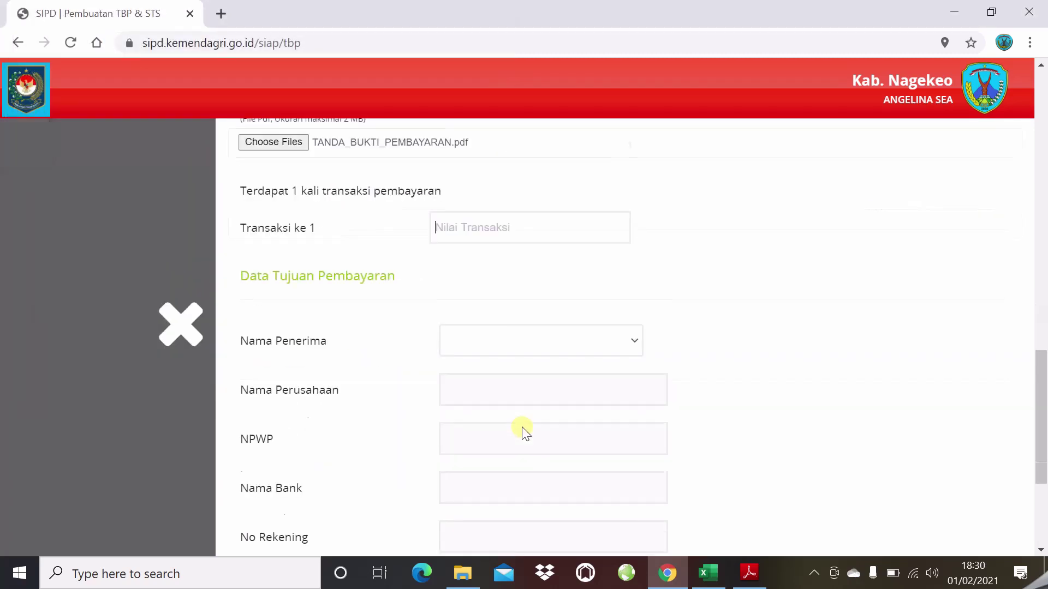
scroll(509, 363, "up", 4)
scroll(499, 386, "down", 1)
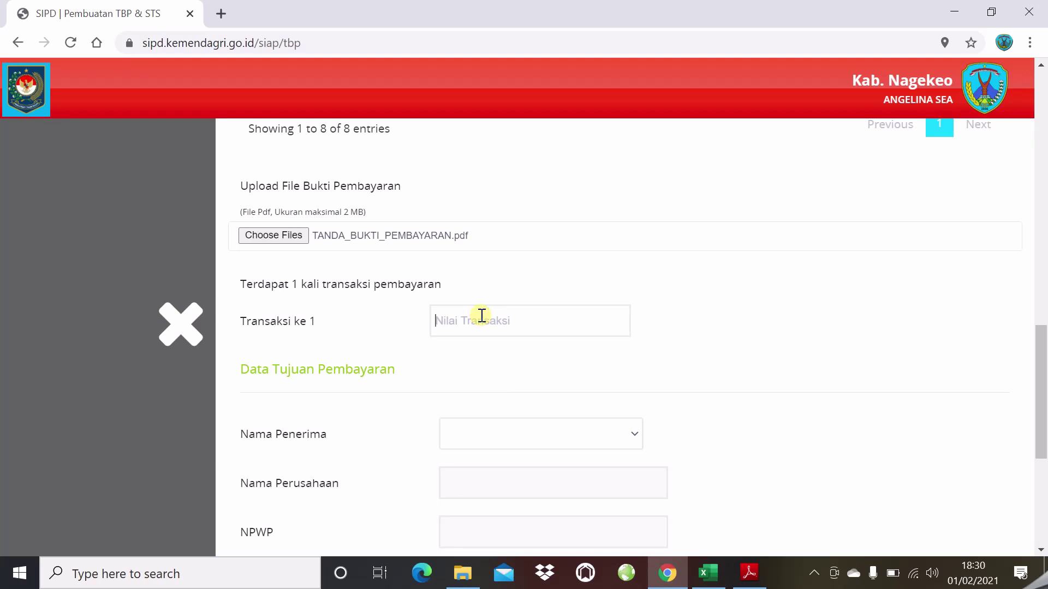
left_click(482, 315)
type("4.500.000")
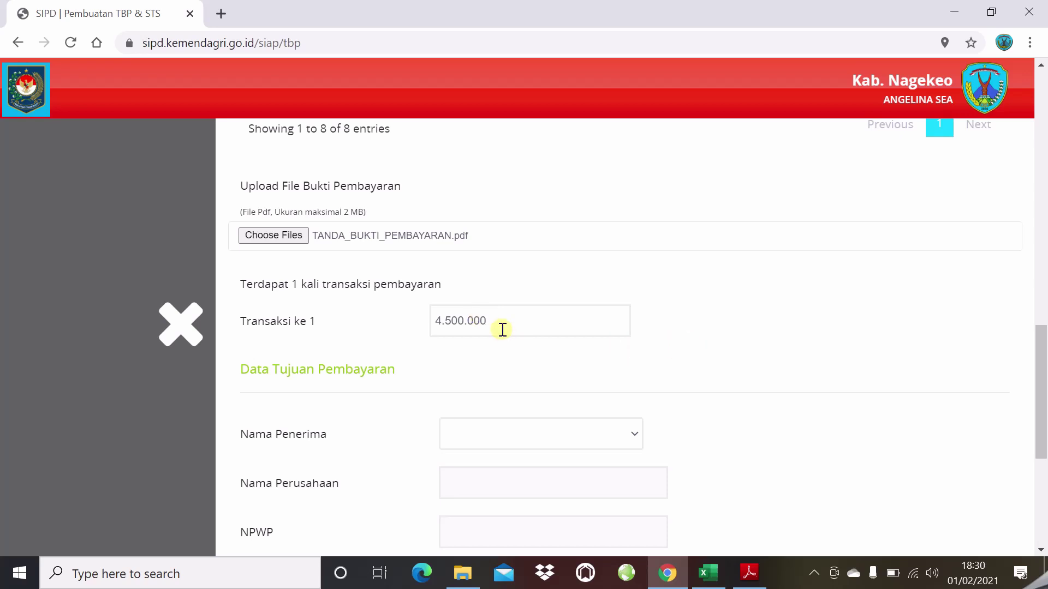
- Select the only listed recipient as Nama Penerima and review the company, tax and bank details of the payment destination
scroll(502, 325, "down", 2)
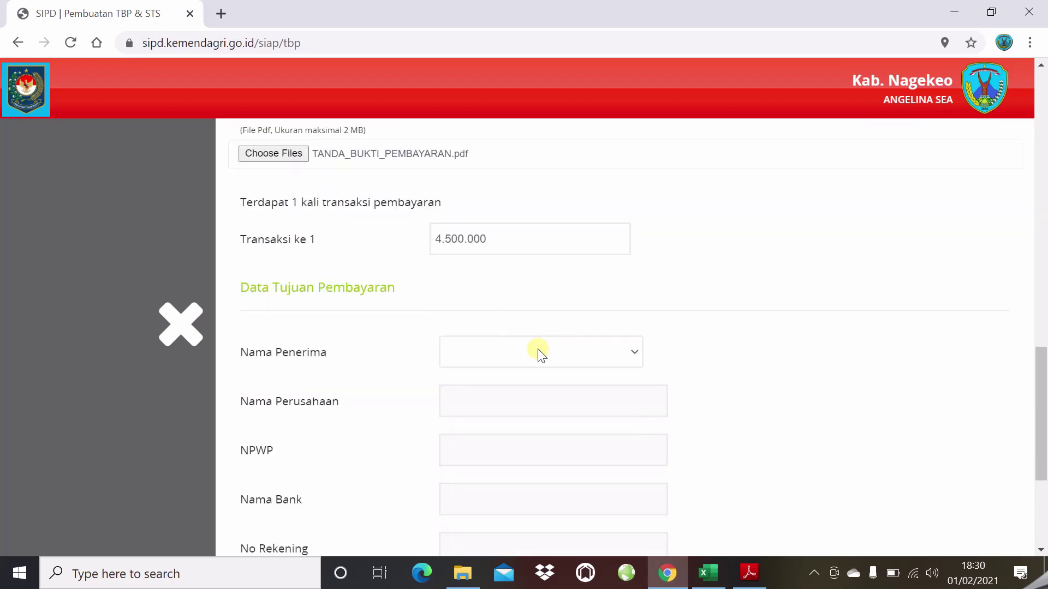
left_click(539, 350)
left_click(540, 349)
scroll(518, 348, "down", 1)
left_click(633, 280)
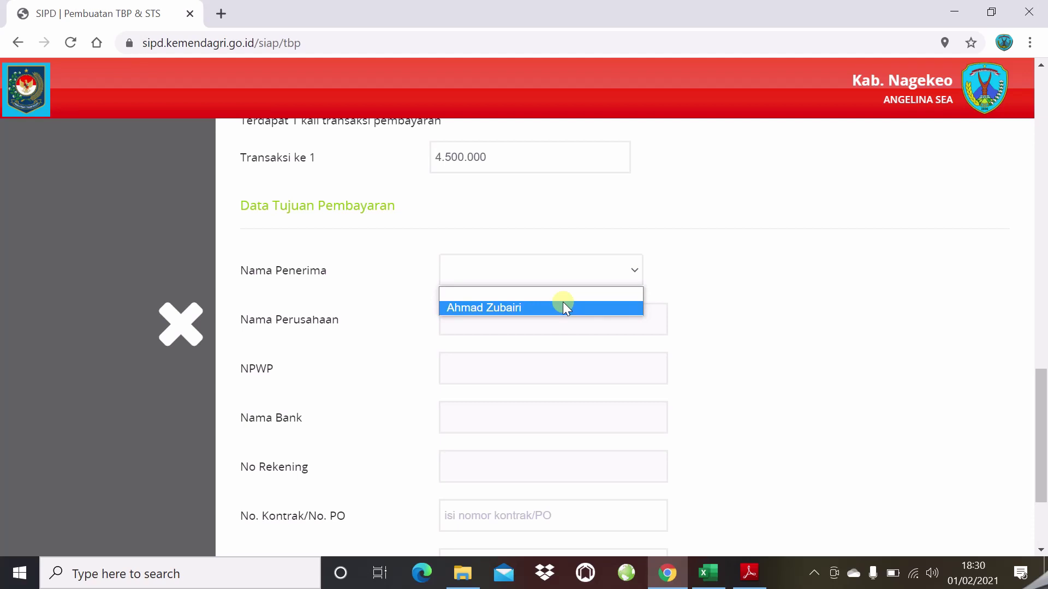
left_click(618, 307)
scroll(533, 330, "down", 3)
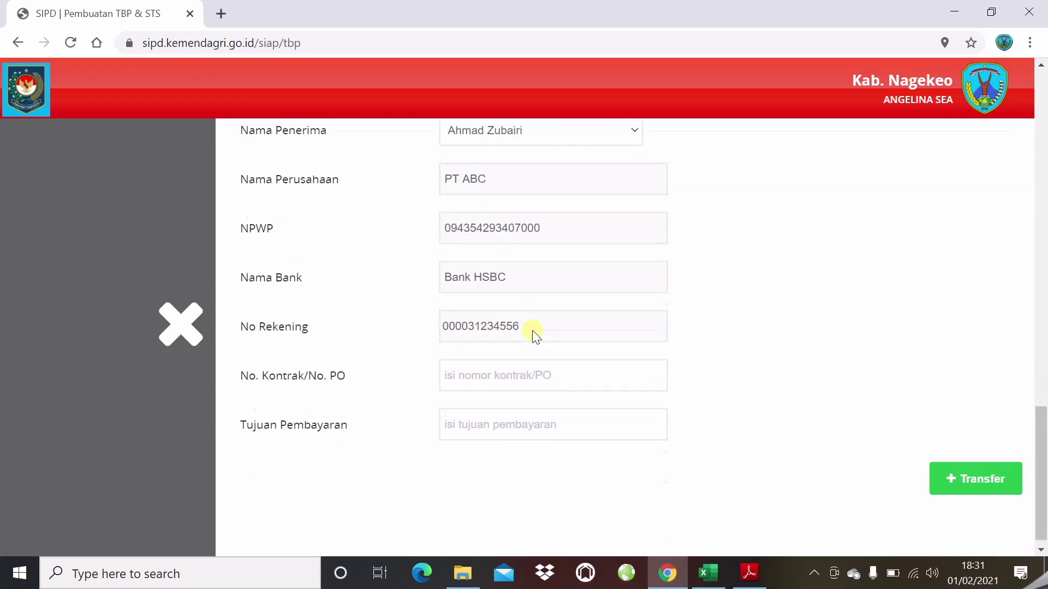
scroll(533, 328, "up", 3)
left_click(525, 294)
left_click(528, 283)
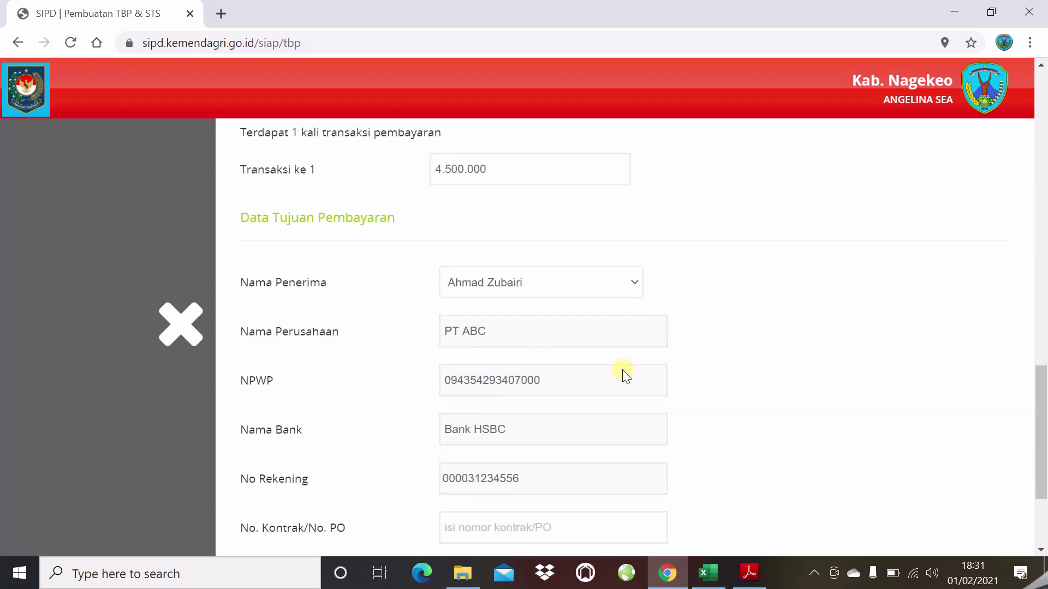
- Review the TBP form's payment destination fields, uploaded proof and account amounts, and read the offline TBP/SBP business process document
scroll(625, 374, "down", 3)
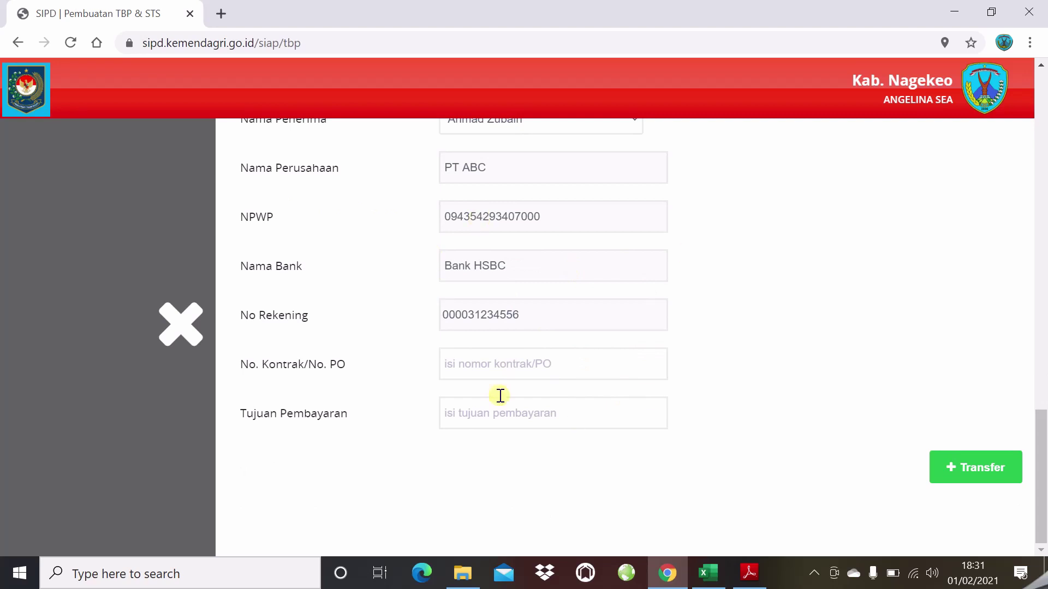
scroll(698, 334, "up", 2)
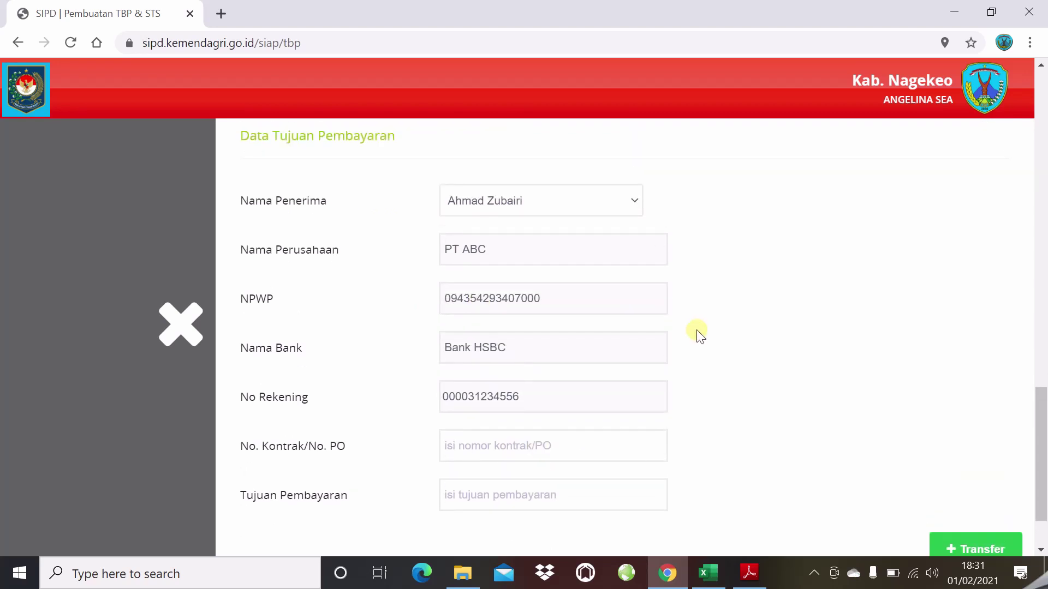
scroll(698, 334, "up", 5)
scroll(698, 334, "up", 1)
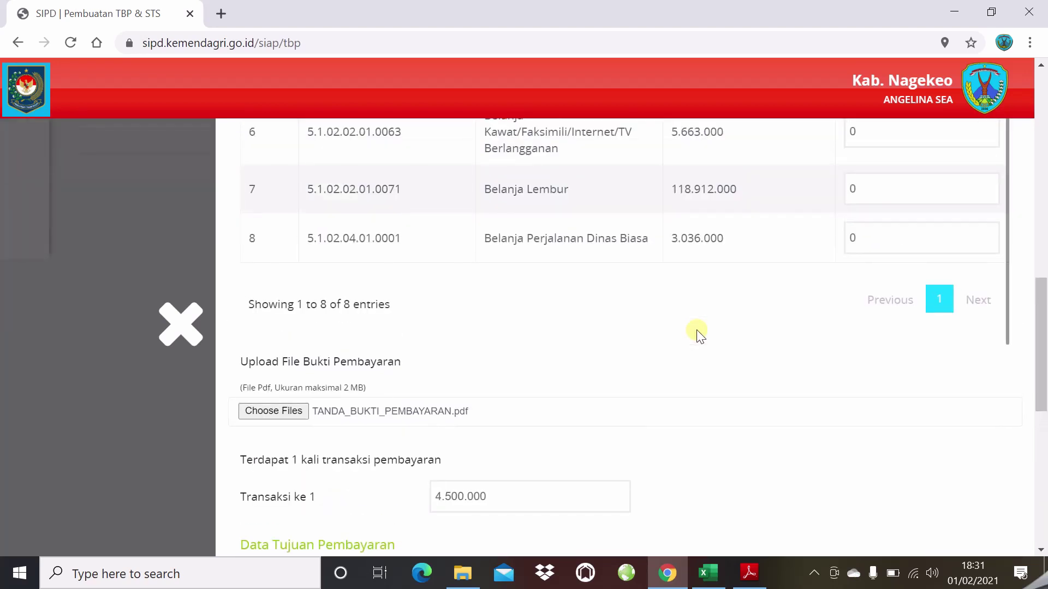
scroll(663, 430, "down", 3)
scroll(663, 431, "down", 5)
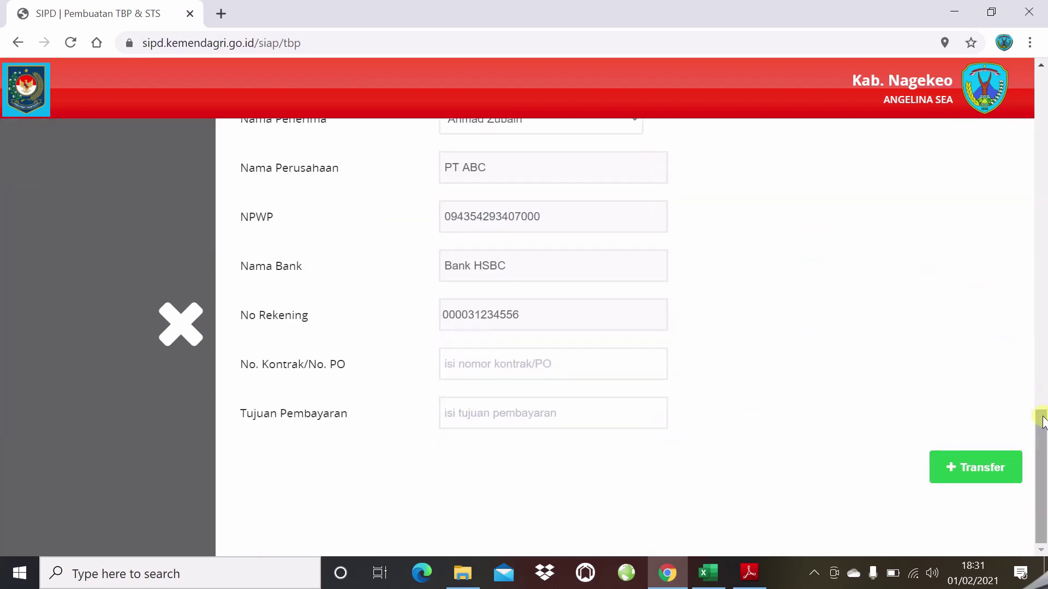
left_click_drag(1043, 420, 1044, 327)
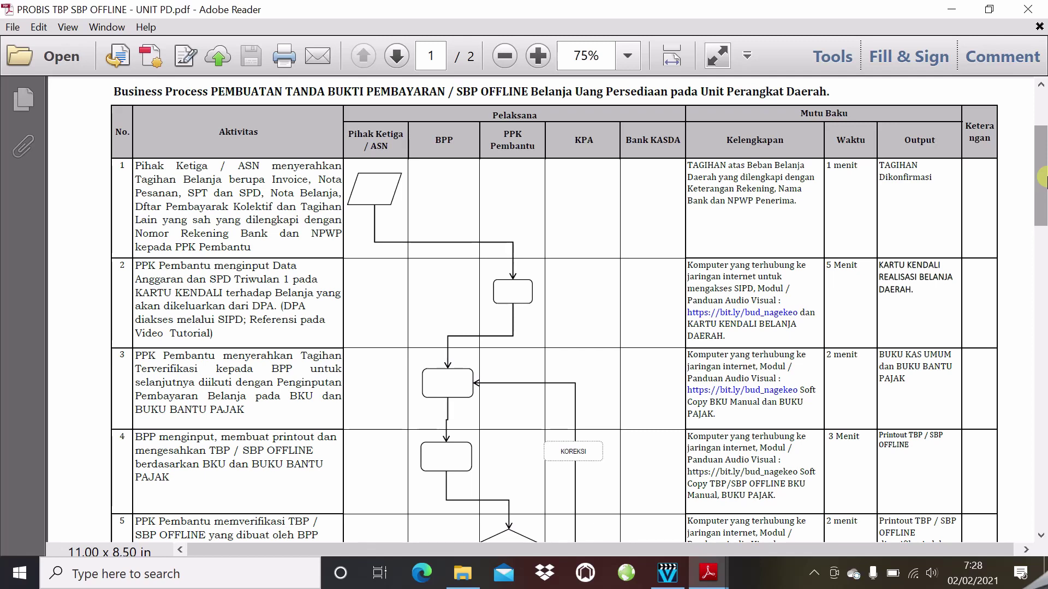
left_click_drag(1043, 178, 1042, 350)
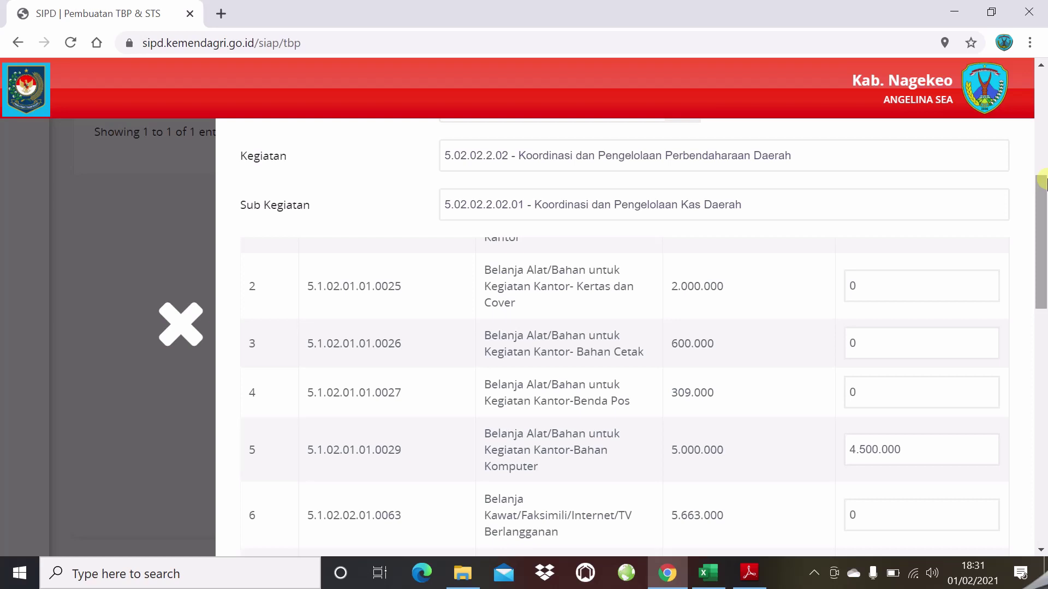
- Switch to the PERANGKAT TRANSAKSI TBP OFFLINE TA.2021 workbook in Excel and examine the Kegiatan, Sub Kegiatan and Belanja rows of KARTU KENDALI SPD
left_click(708, 577)
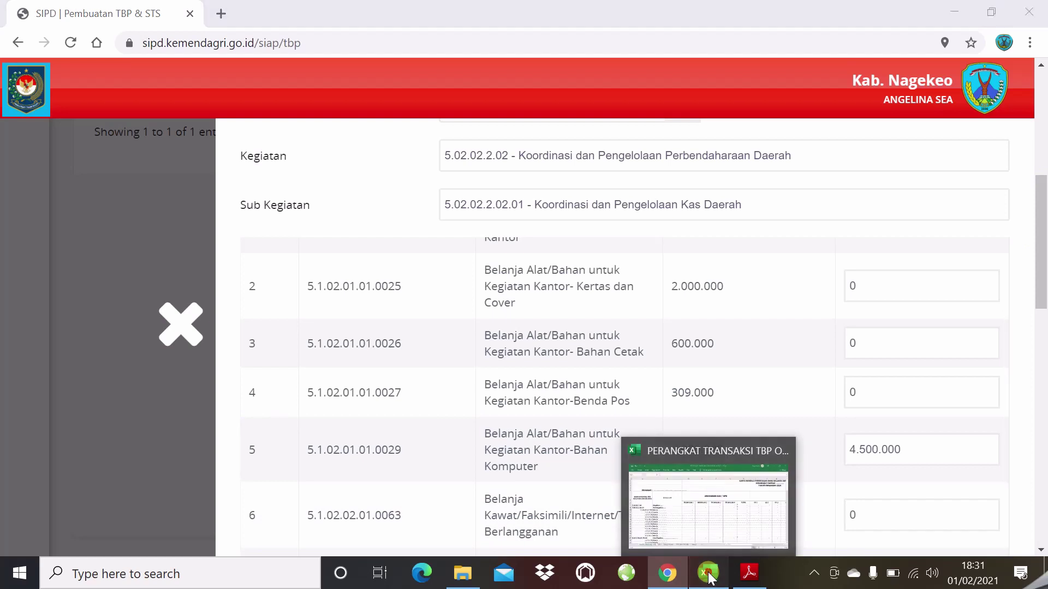
left_click(433, 388)
left_click(213, 334)
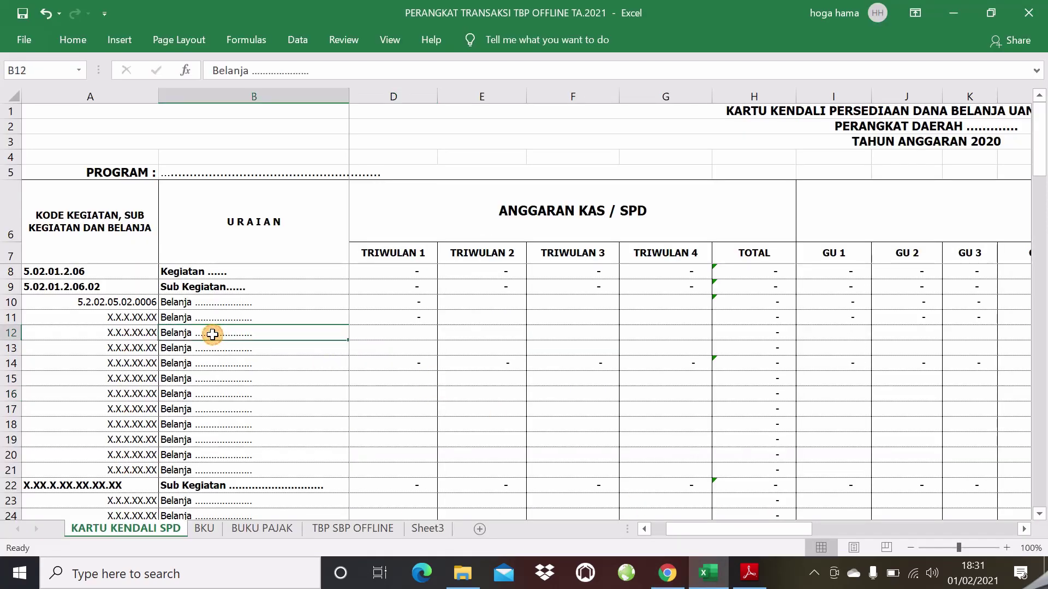
left_click(236, 404)
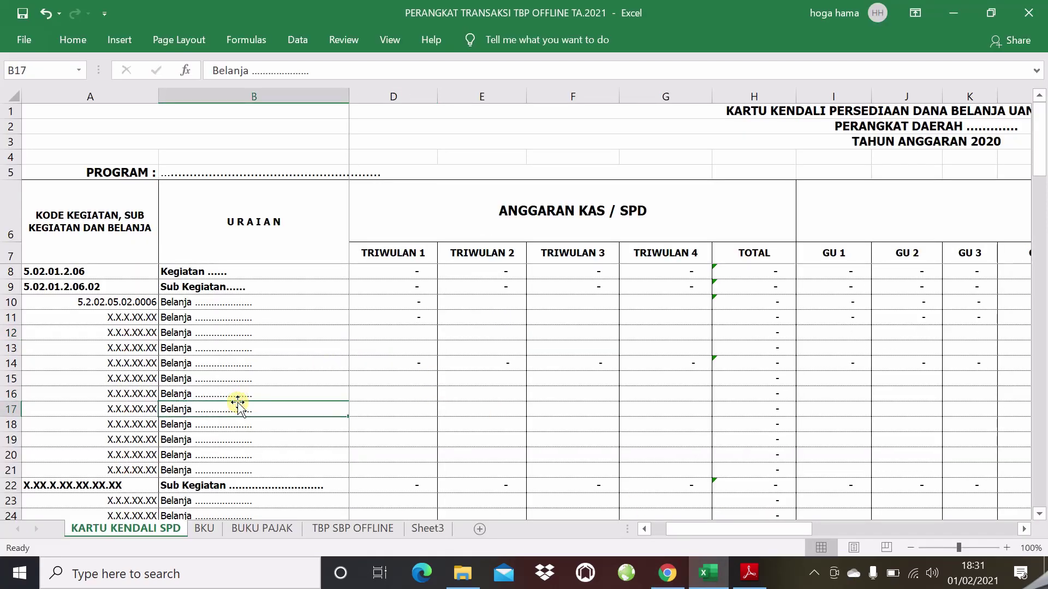
left_click(272, 297)
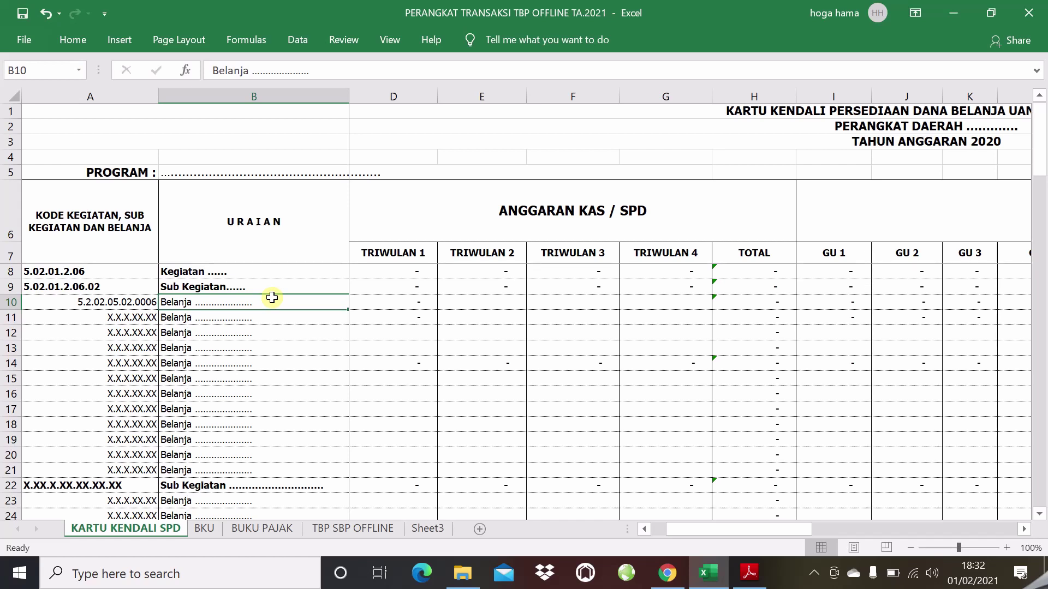
left_click(288, 380)
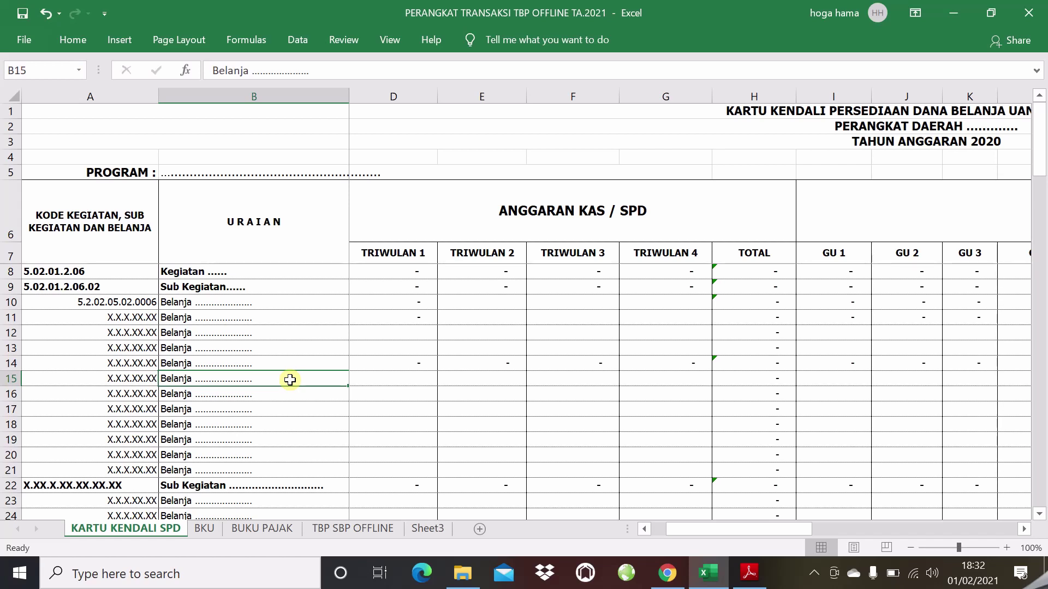
left_click(195, 414)
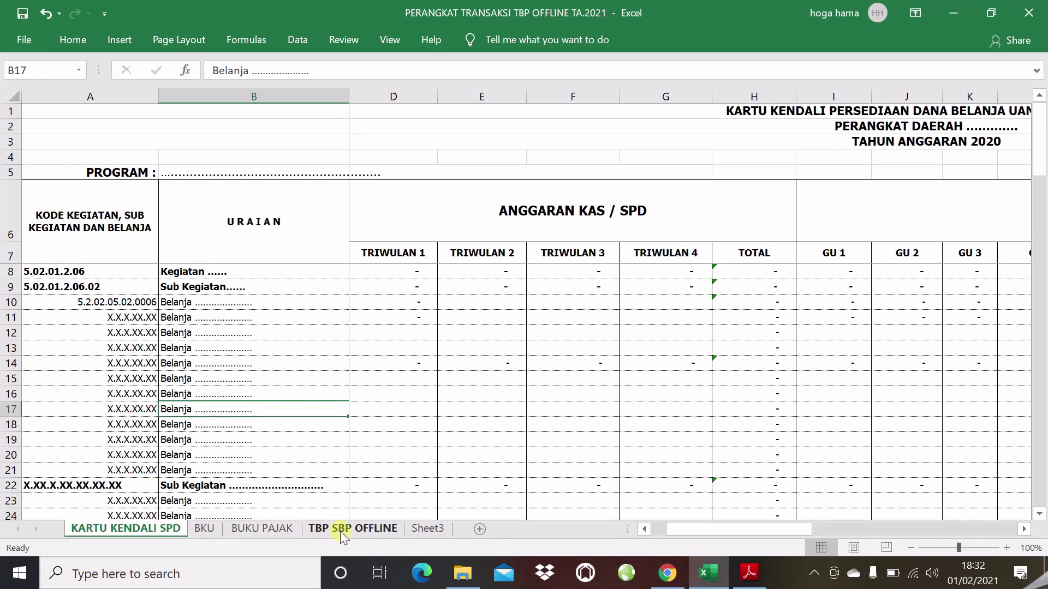
left_click(104, 527)
left_click(133, 440)
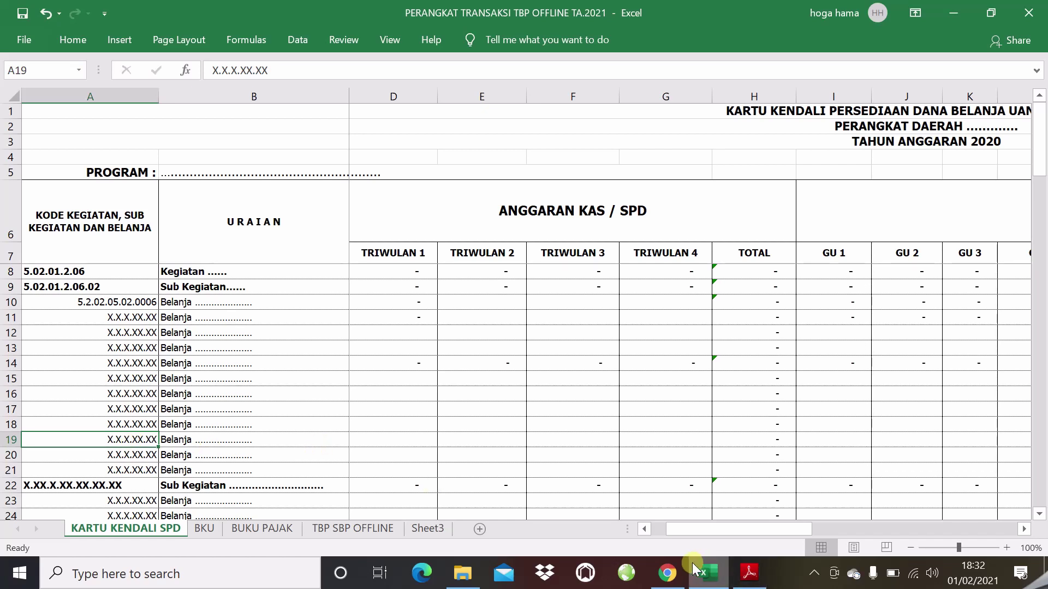
- Return to SIPD, clear the amount entered for Belanja Alat/Bahan untuk Kegiatan Kantor-Bahan Komputer, and check INVOICE.pdf
left_click(674, 465)
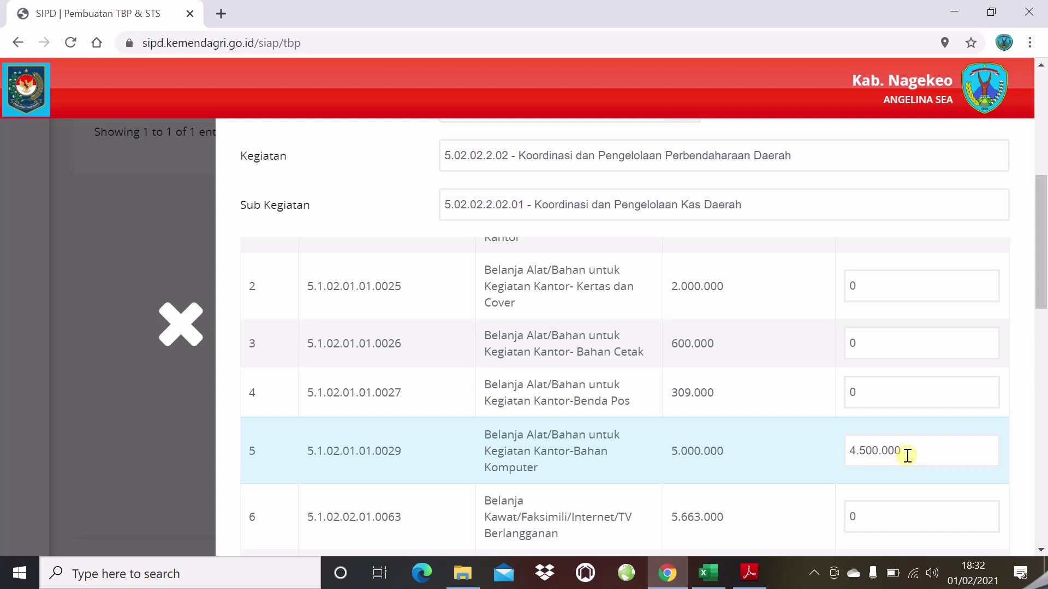
key("BackSpace")
key("BackSpace")
key("BackSpace")
key("BackSpace")
key("BackSpace")
key("BackSpace")
key("BackSpace")
left_click(755, 575)
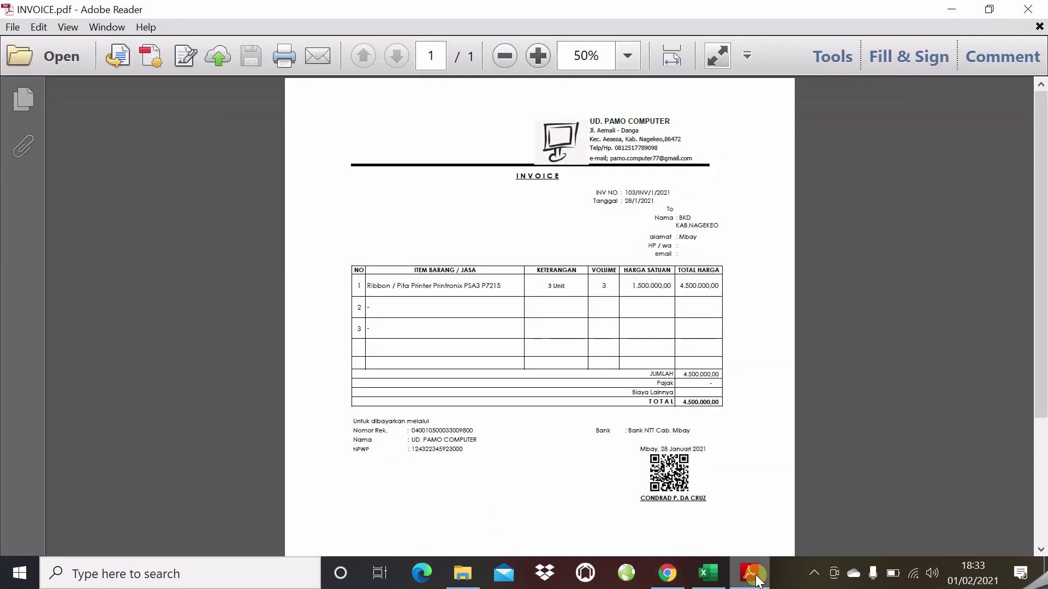
left_click(757, 580)
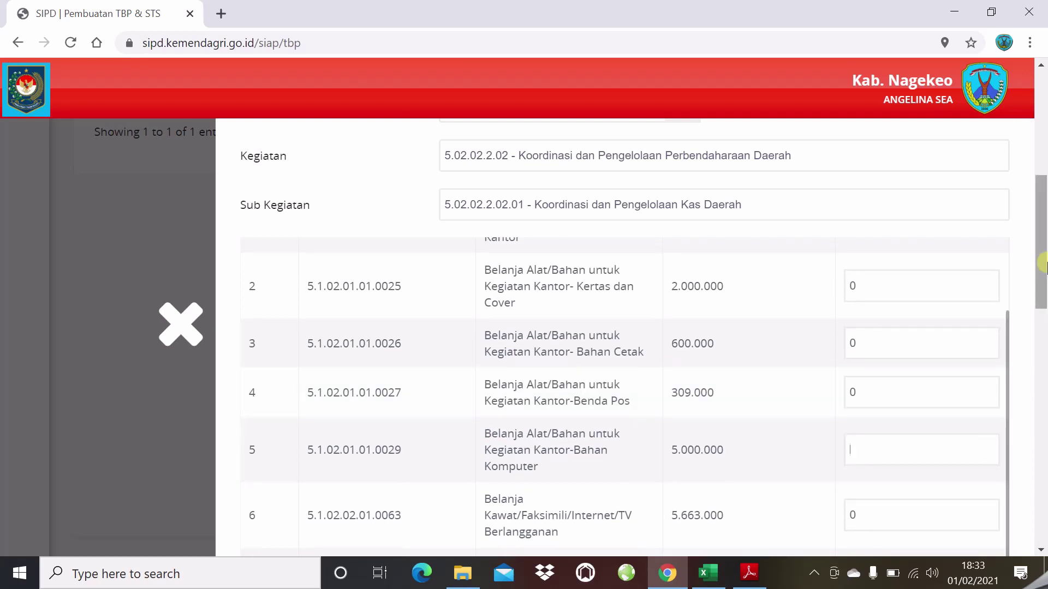
- Copy the Kegiatan code 5.02.02.2.02 from the SIPD form into cell A8 of the KARTU KENDALI SPD sheet in Excel
left_click_drag(1043, 265, 1043, 223)
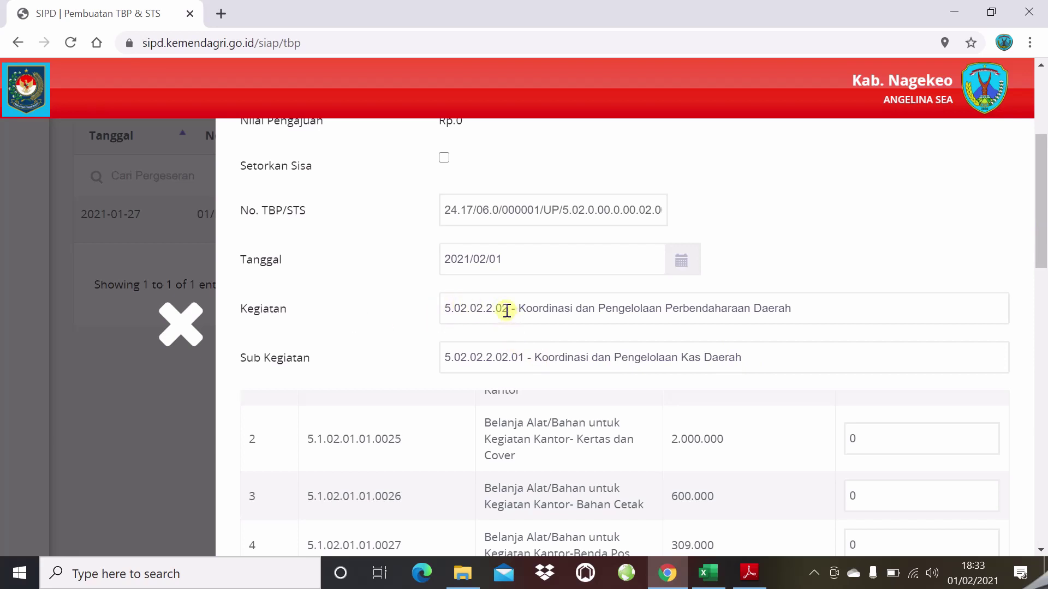
left_click_drag(507, 310, 428, 307)
right_click(467, 309)
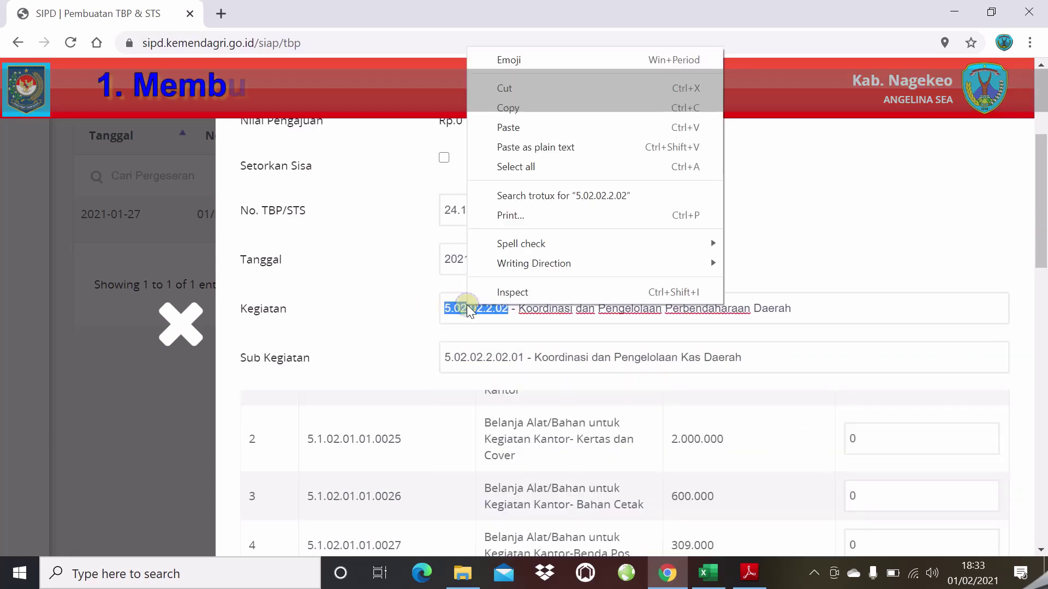
left_click(510, 107)
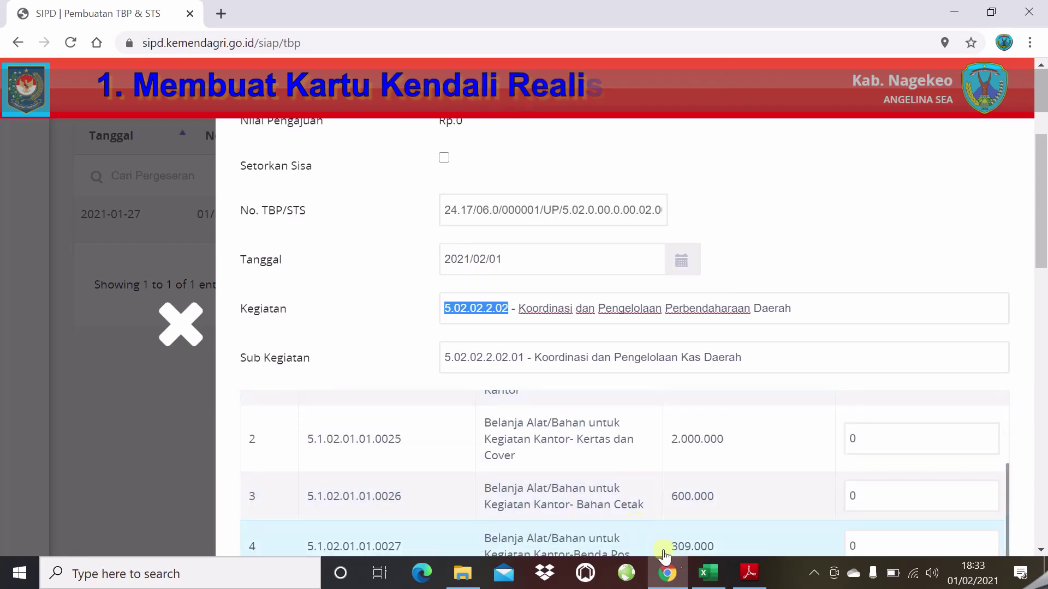
left_click(708, 573)
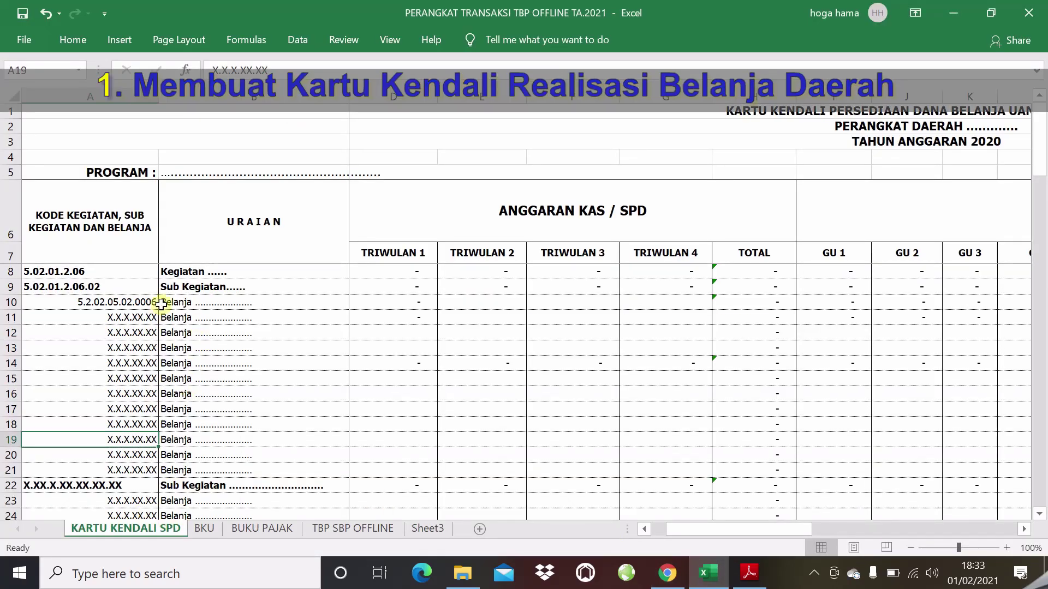
left_click(84, 272)
double_click(95, 269)
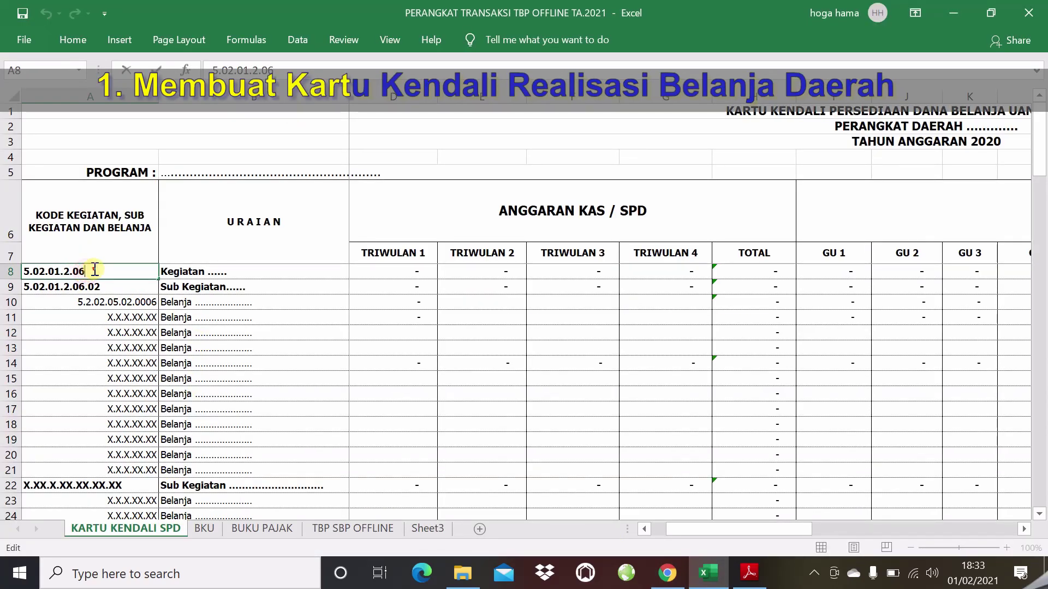
left_click_drag(95, 269, 49, 273)
right_click(49, 273)
left_click(84, 349)
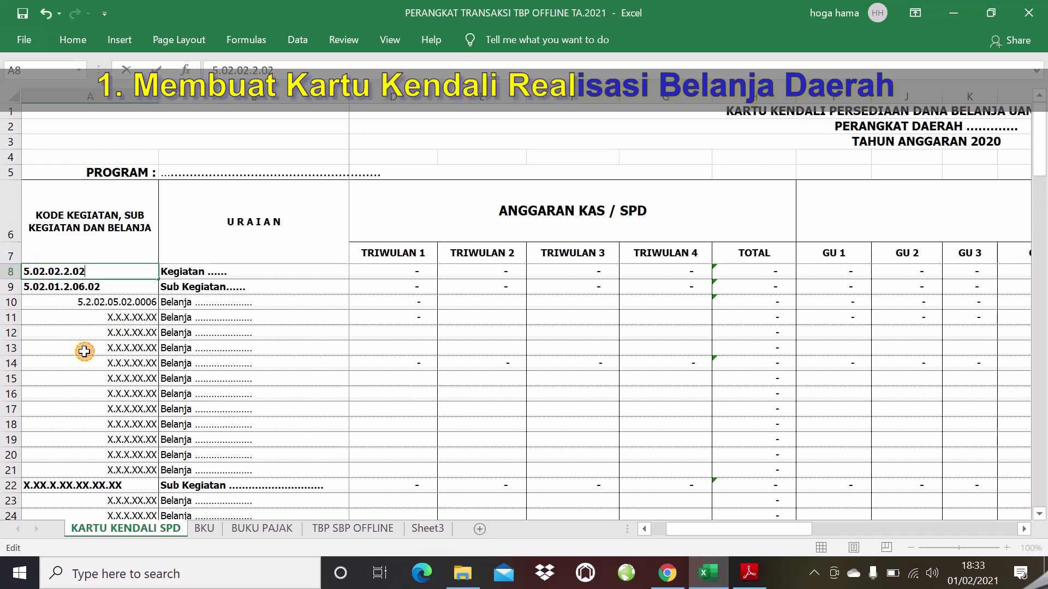
left_click(99, 290)
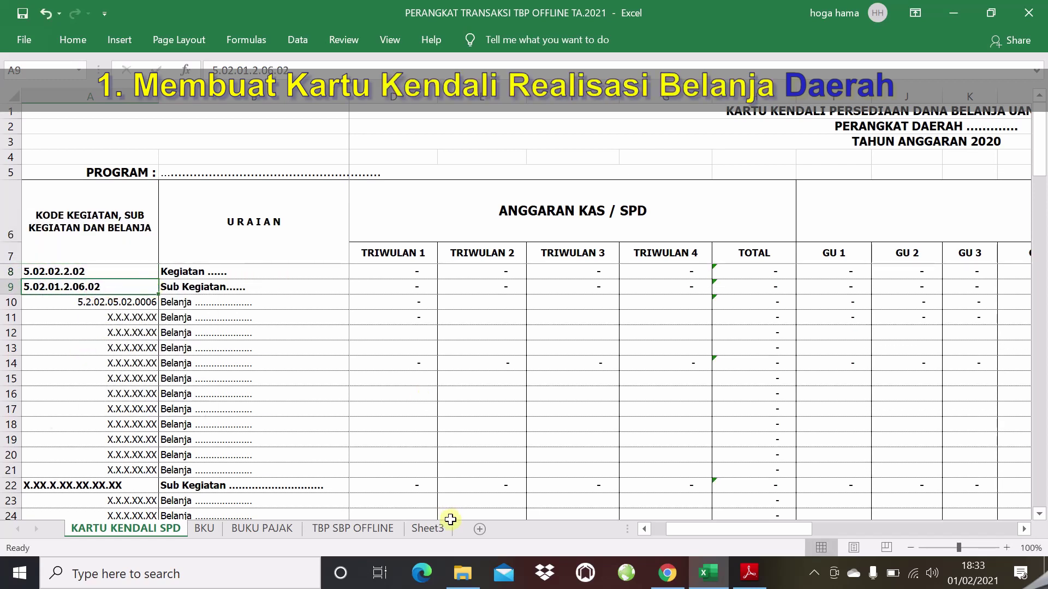
- Copy the Kegiatan name from SIPD into cell B8 in Excel so it reads "Kegiatan Koordinasi dan Pengelolaan Perbendaharaan Daerah"
left_click(667, 573)
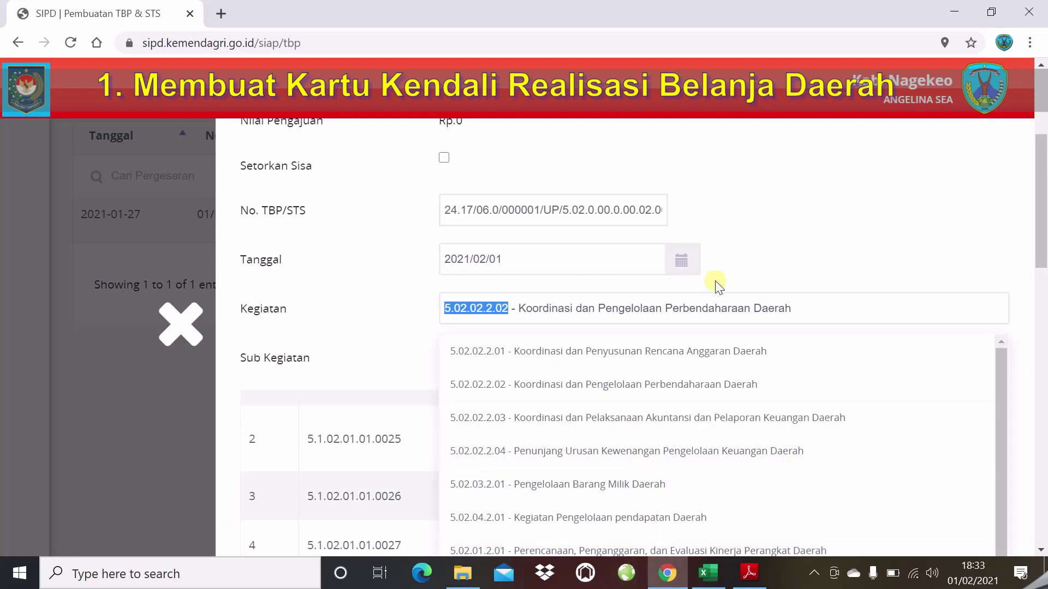
left_click_drag(796, 308, 517, 305)
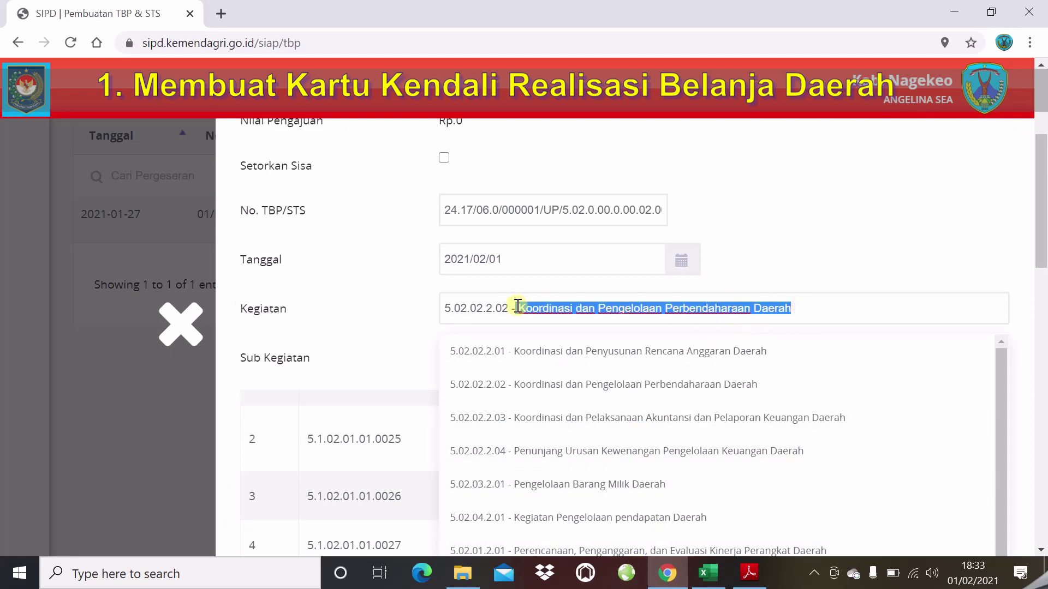
right_click(521, 309)
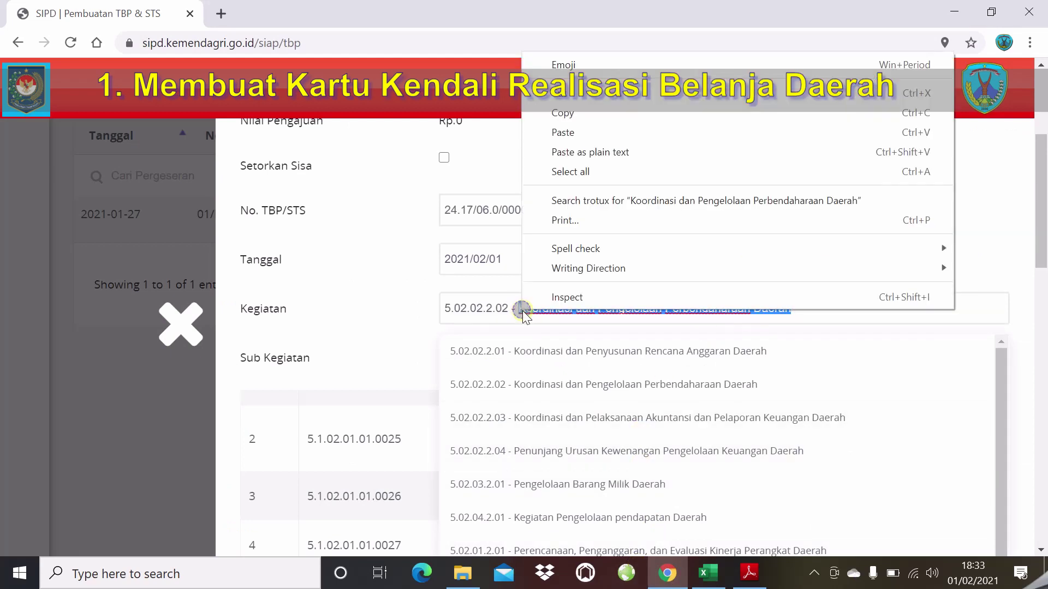
left_click(584, 111)
left_click(709, 573)
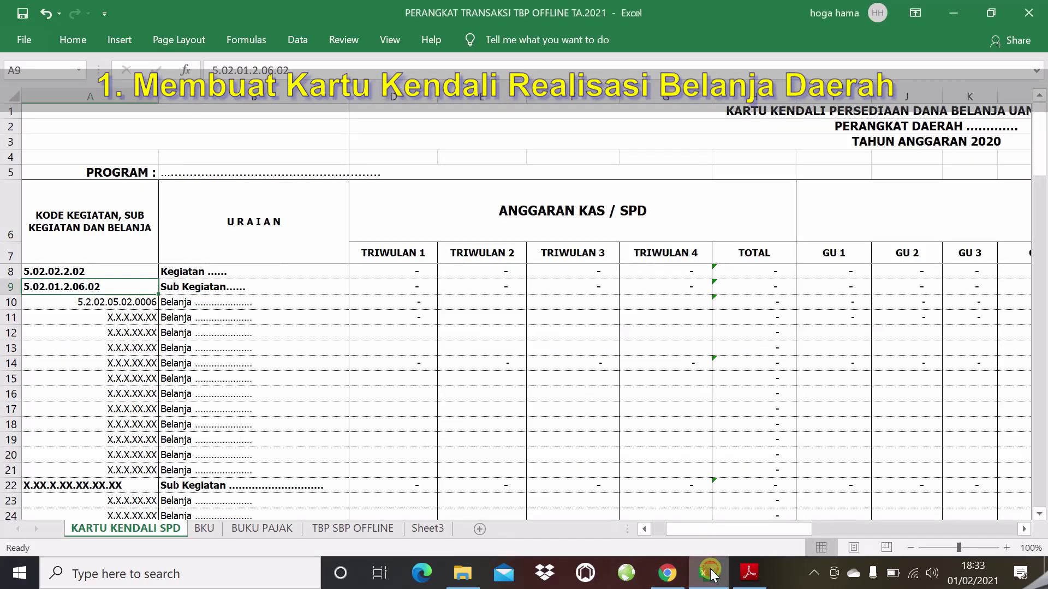
double_click(242, 273)
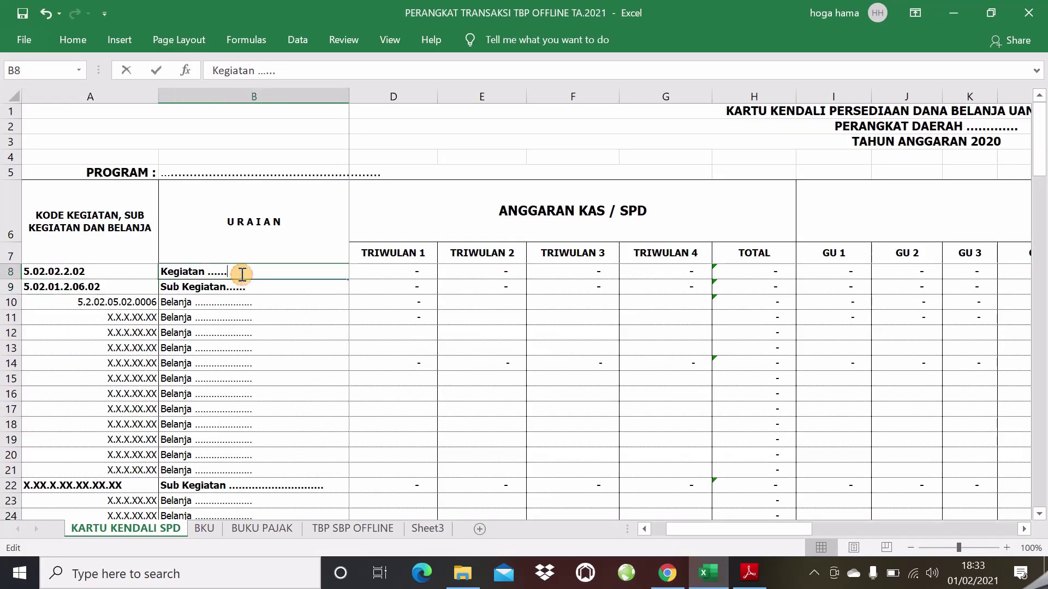
left_click_drag(242, 273, 212, 271)
right_click(214, 272)
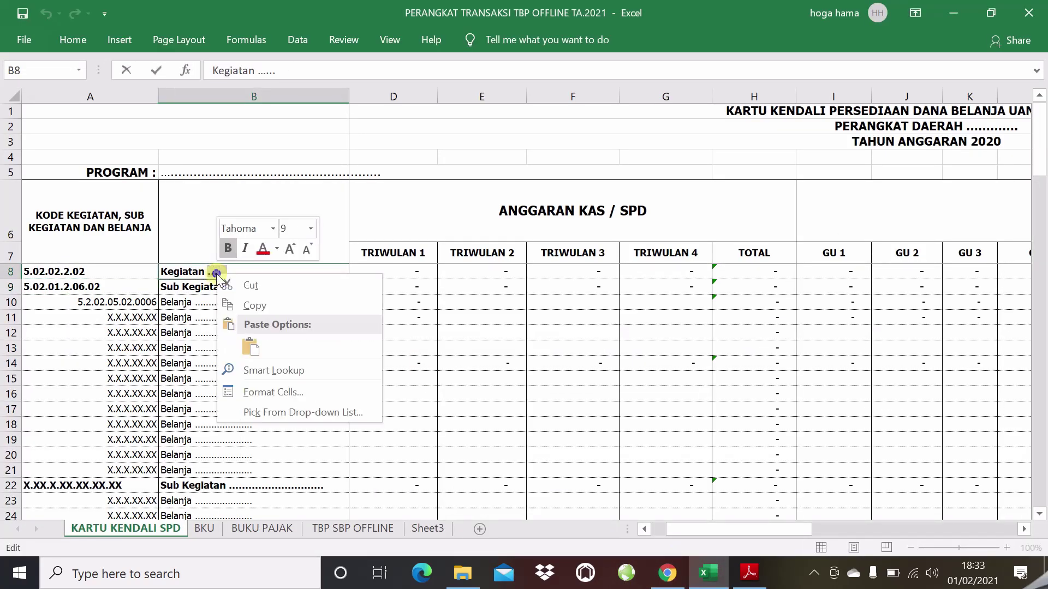
left_click(256, 343)
left_click_drag(264, 312, 284, 287)
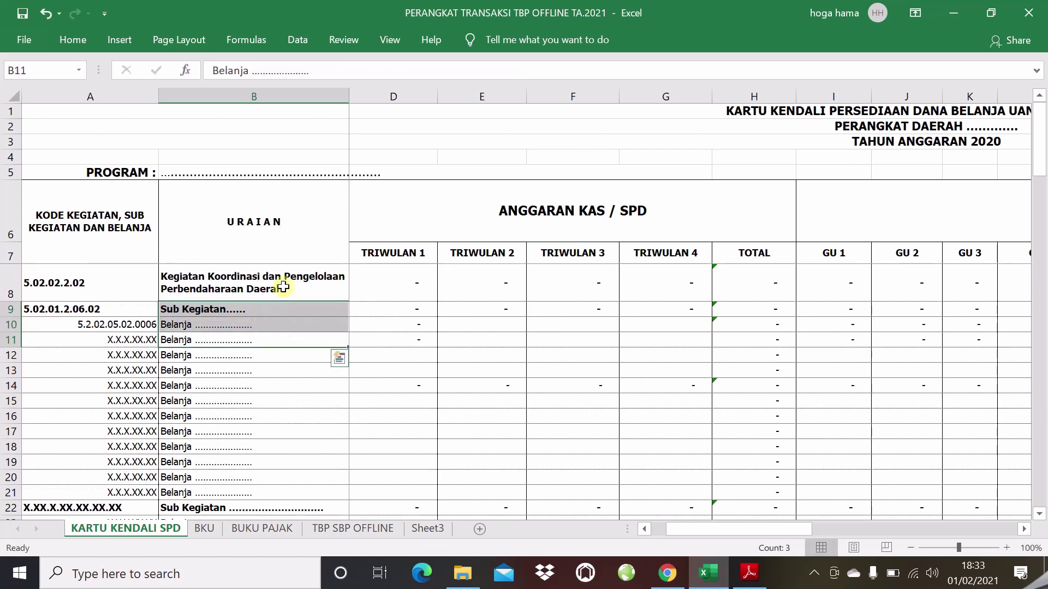
left_click(283, 287)
left_click(269, 308)
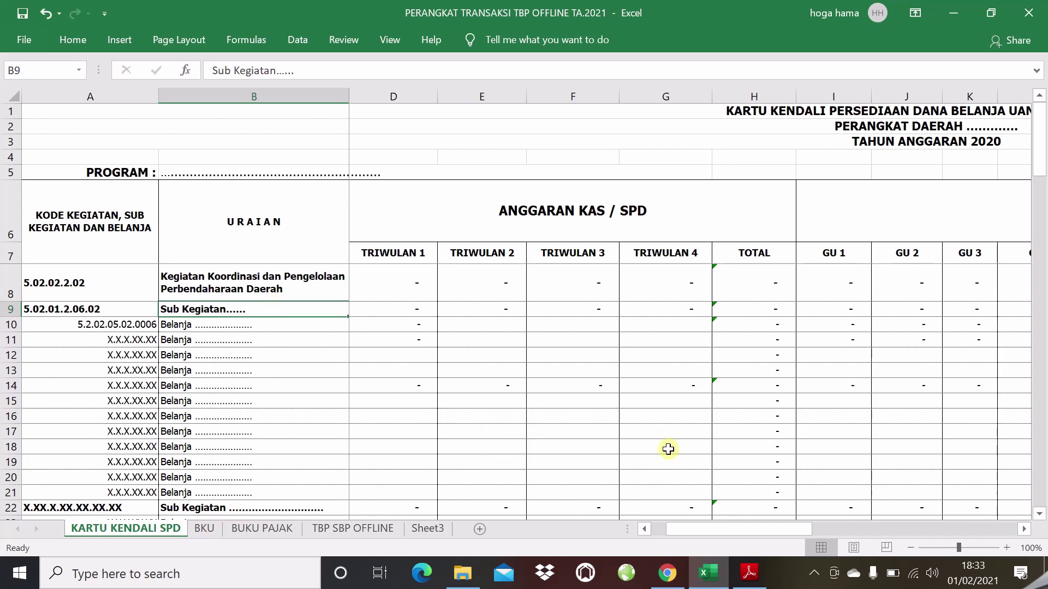
- Copy the Sub Kegiatan code 5.02.02.2.02.01 from the SIPD form into cell A9 of the KARTU KENDALI SPD sheet in Excel
left_click(714, 577)
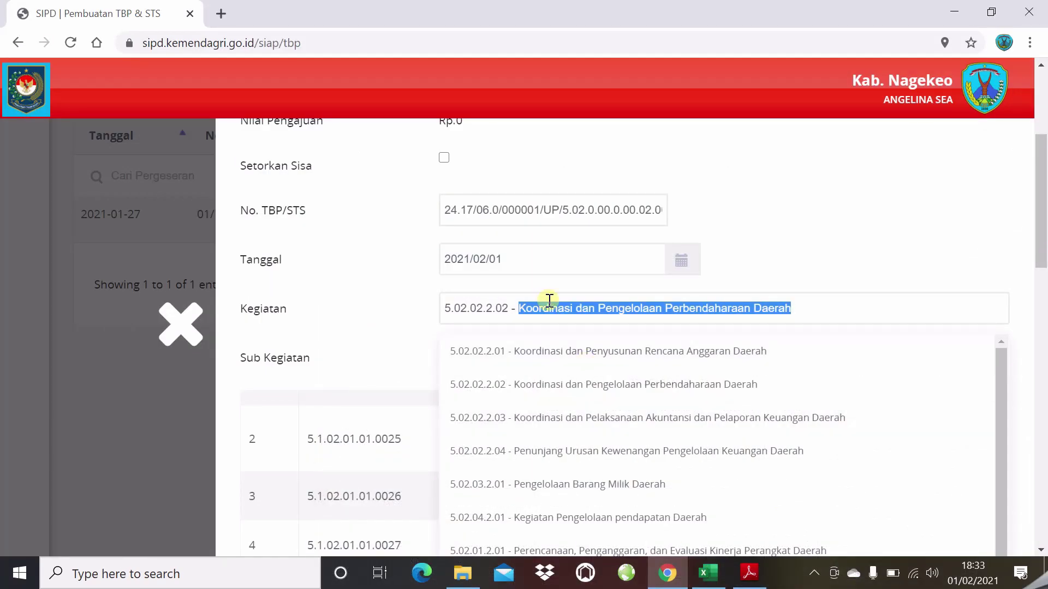
left_click(726, 232)
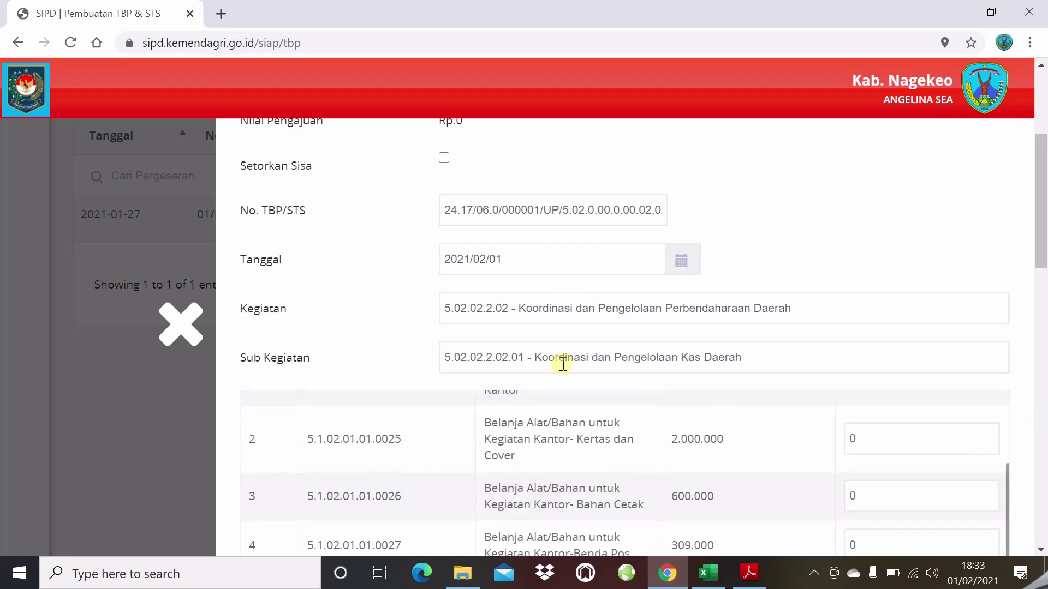
left_click_drag(524, 357, 443, 357)
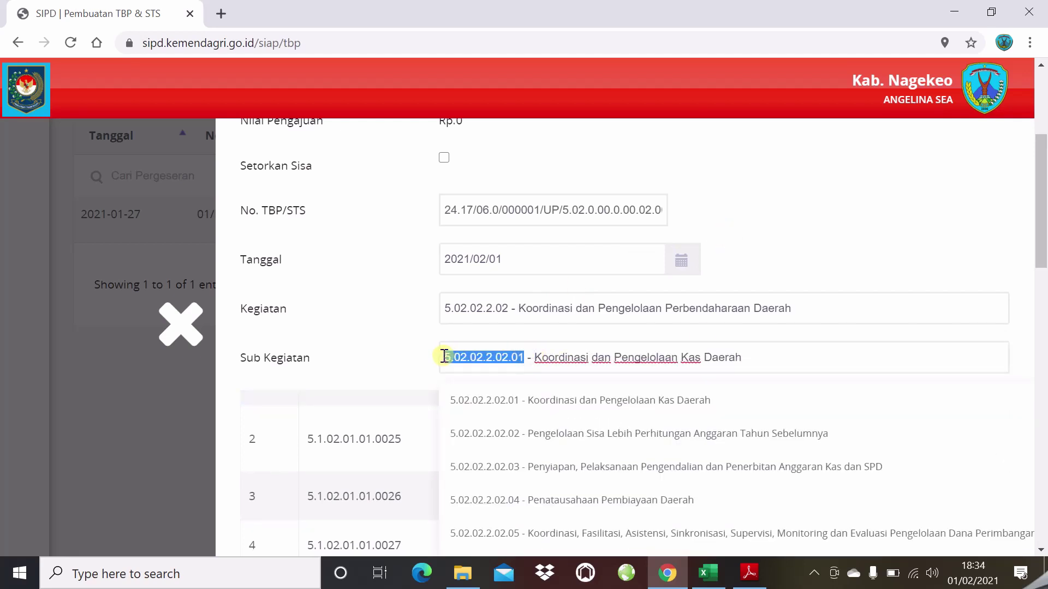
right_click(454, 359)
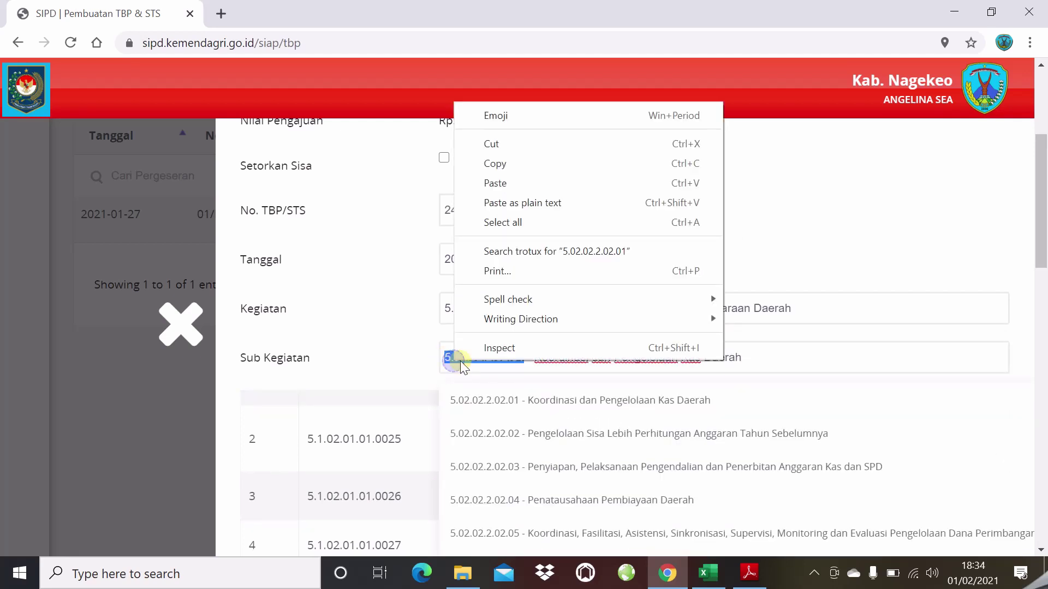
left_click(495, 163)
left_click(670, 580)
left_click(670, 574)
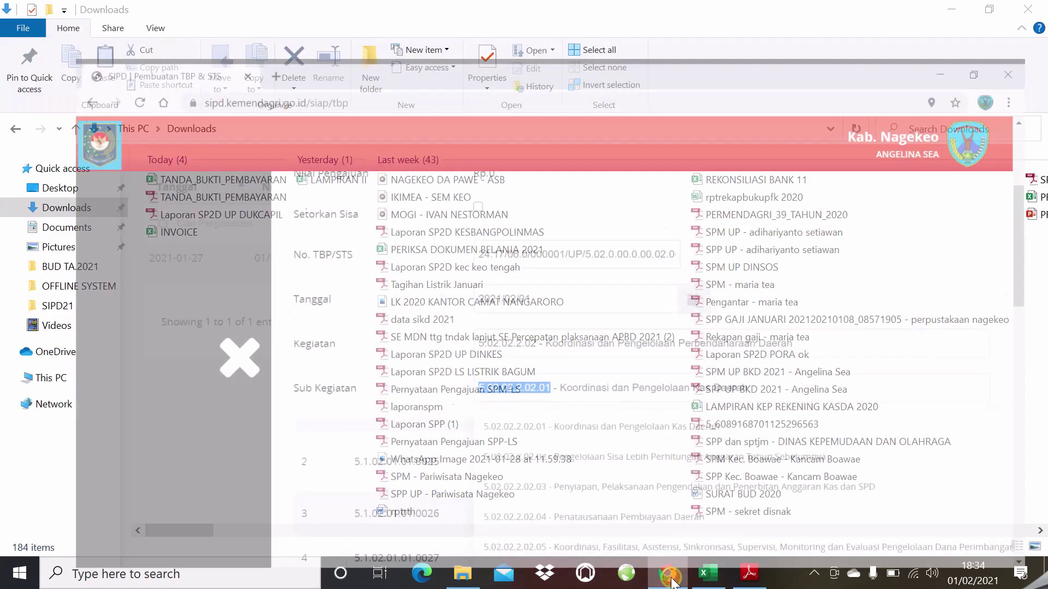
left_click(708, 573)
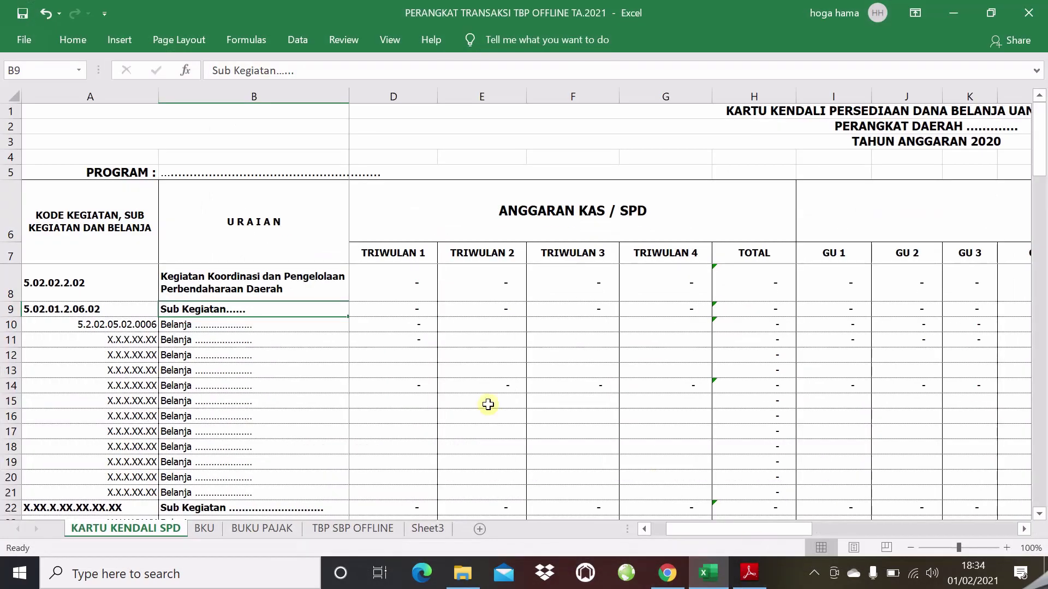
left_click(109, 309)
double_click(41, 309)
right_click(41, 309)
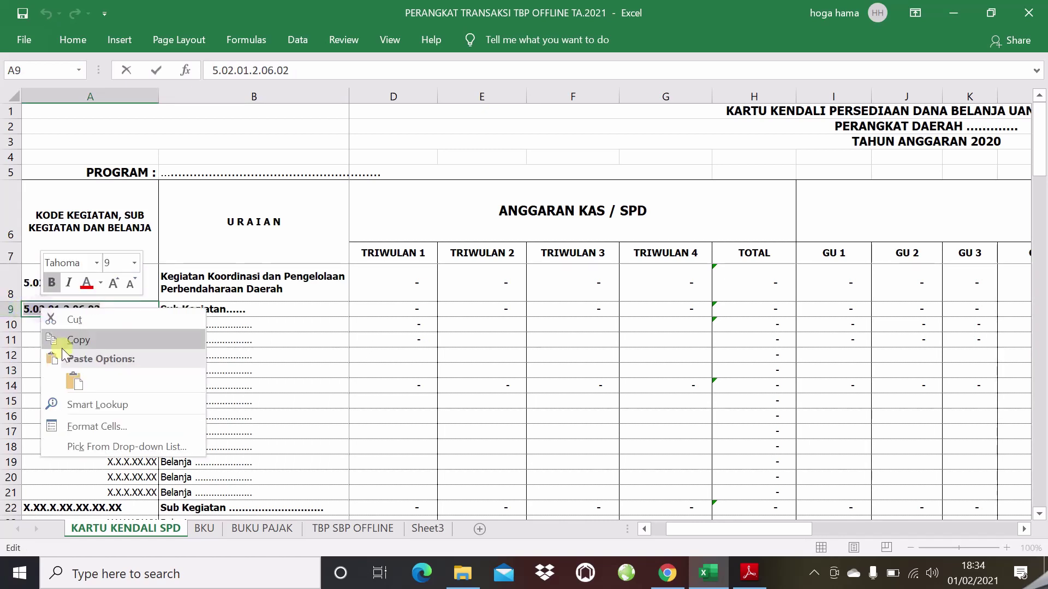
left_click(68, 366)
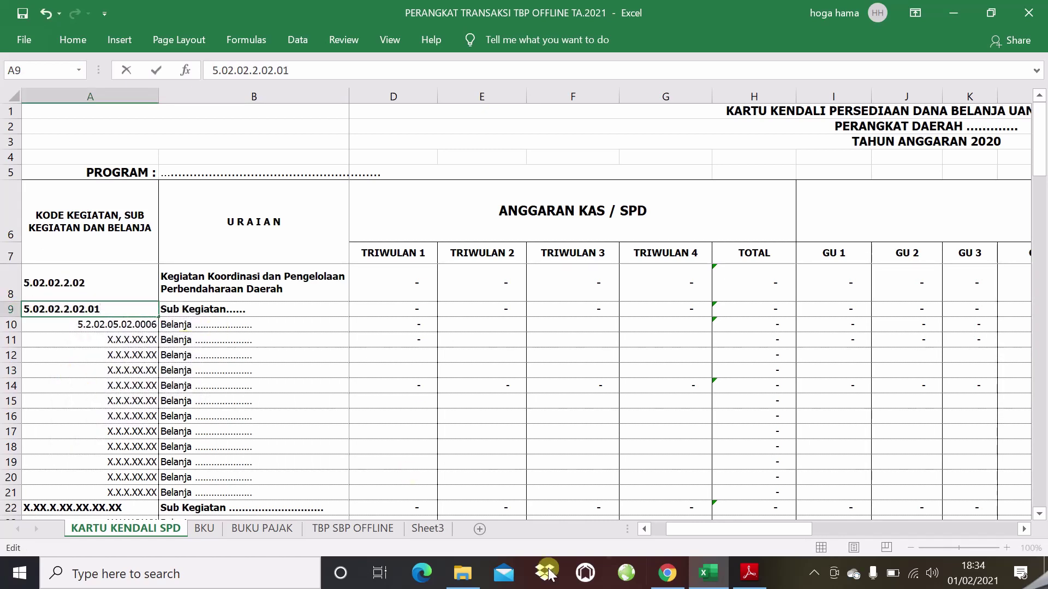
- Copy the Sub Kegiatan name from SIPD into cell B9 in Excel so it reads "Sub Kegiatan Koordinasi dan Pengelolaan Kas Daerah"
left_click(681, 577)
left_click_drag(740, 359, 540, 356)
right_click(540, 359)
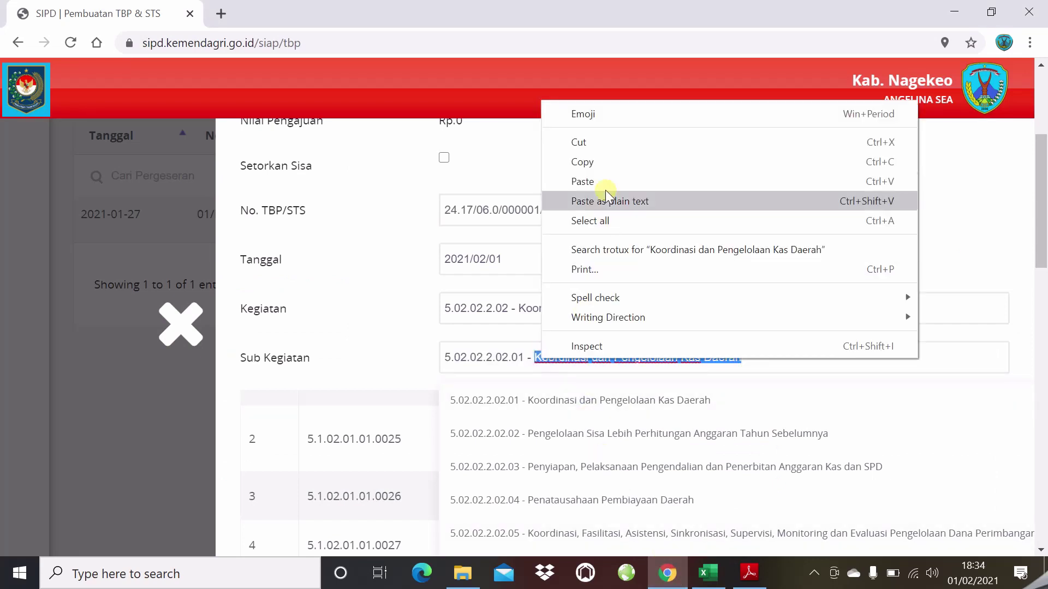
left_click(598, 164)
left_click(708, 573)
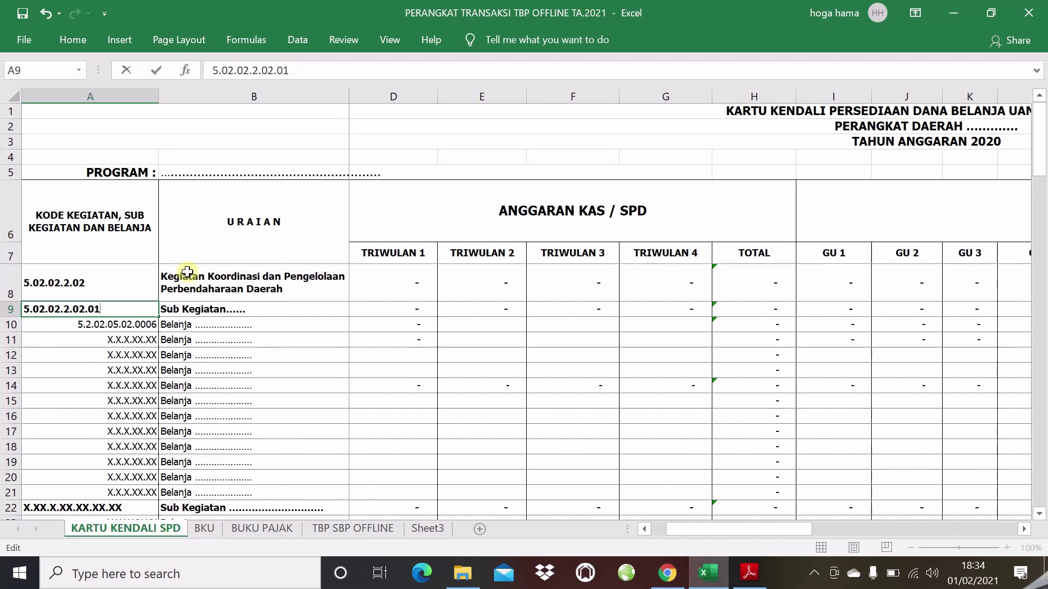
double_click(255, 310)
left_click_drag(255, 310, 226, 310)
key("ctrl+v")
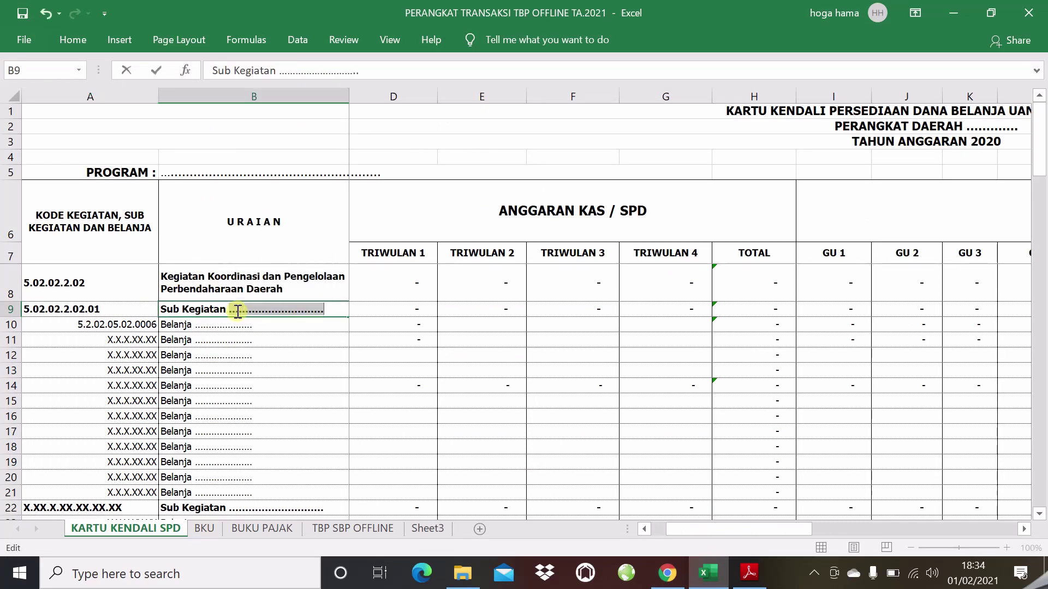
key("ctrl+v")
left_click(269, 340)
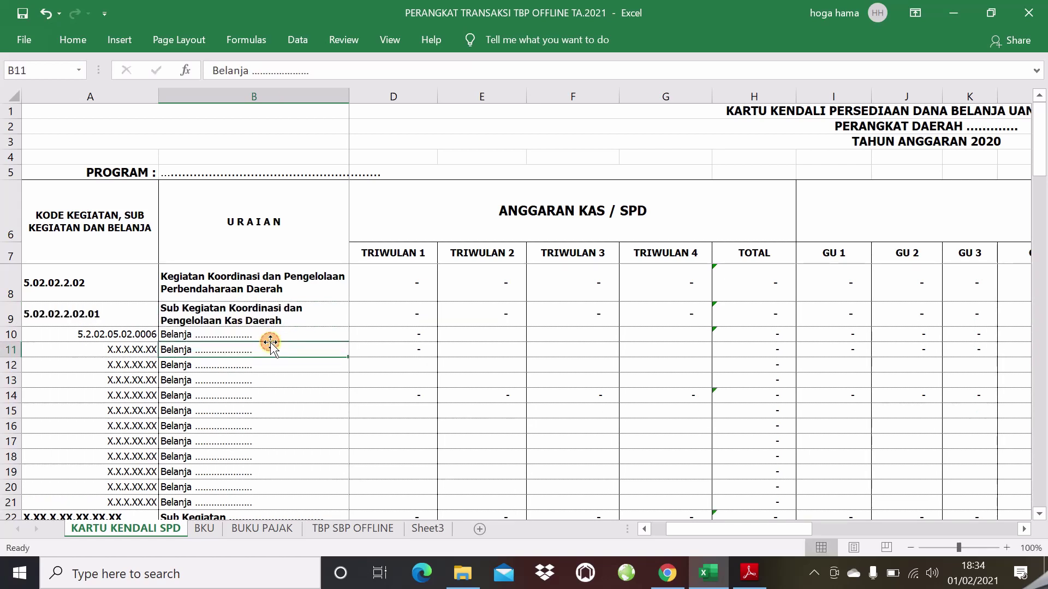
left_click(241, 312)
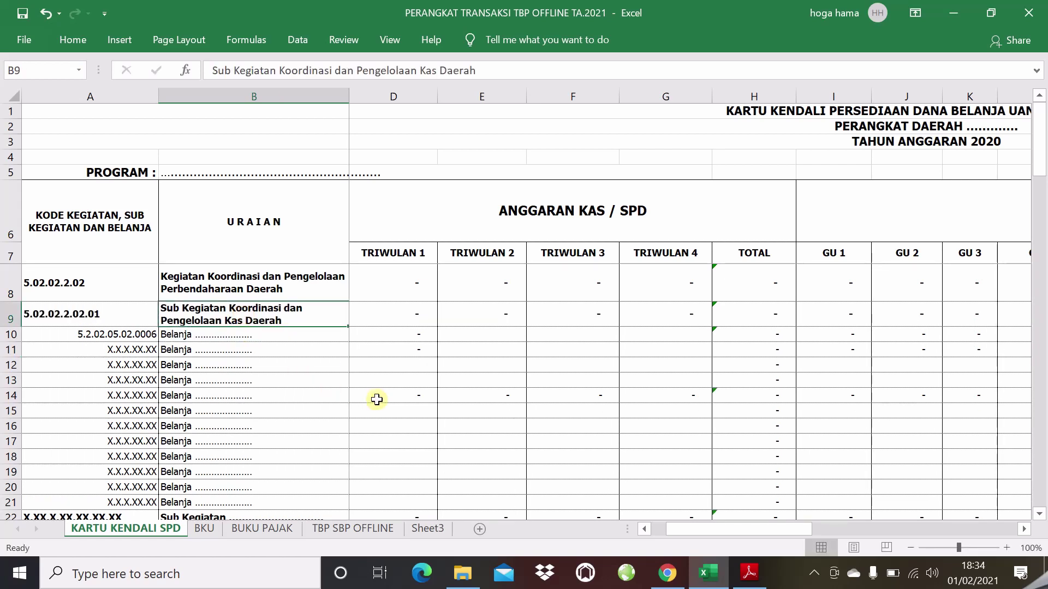
- Copy the account code 5.1.02.01.01.0029 of the Bahan Komputer row in SIPD into cell A10 in Excel
left_click(667, 573)
left_click(419, 343)
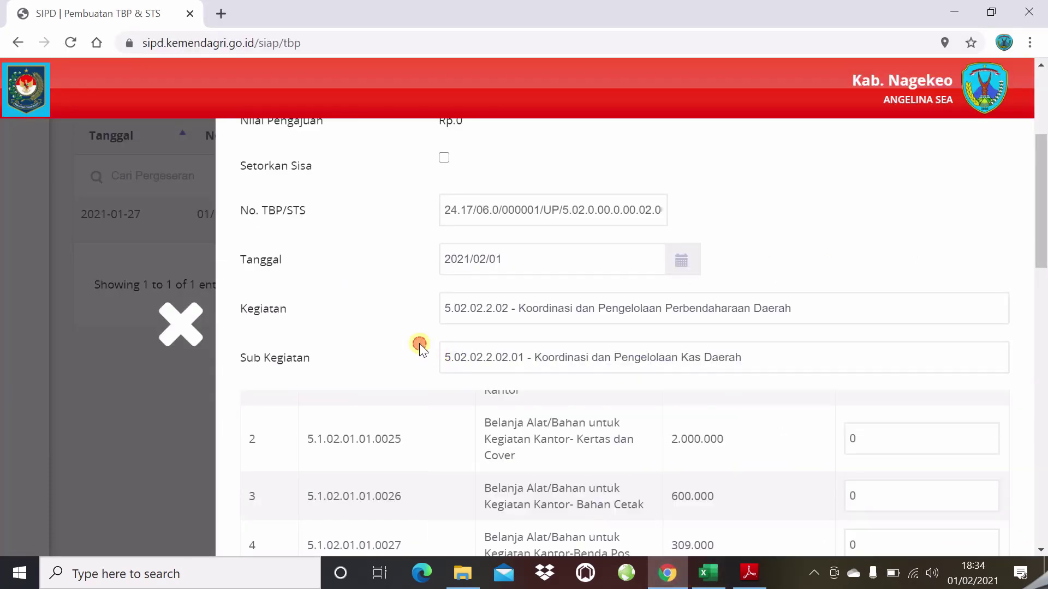
scroll(501, 388, "down", 3)
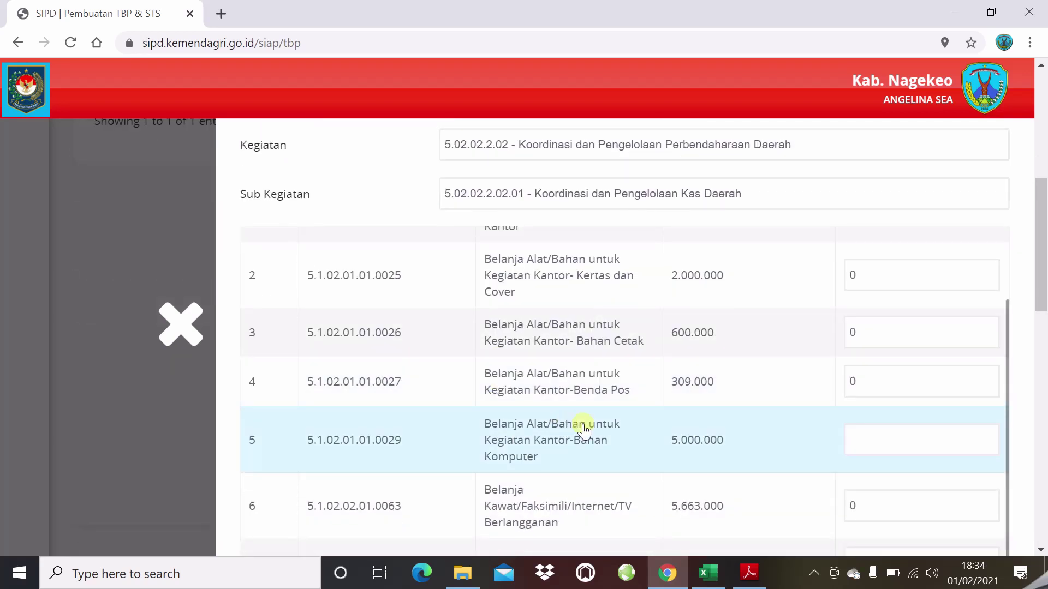
left_click_drag(406, 440, 305, 440)
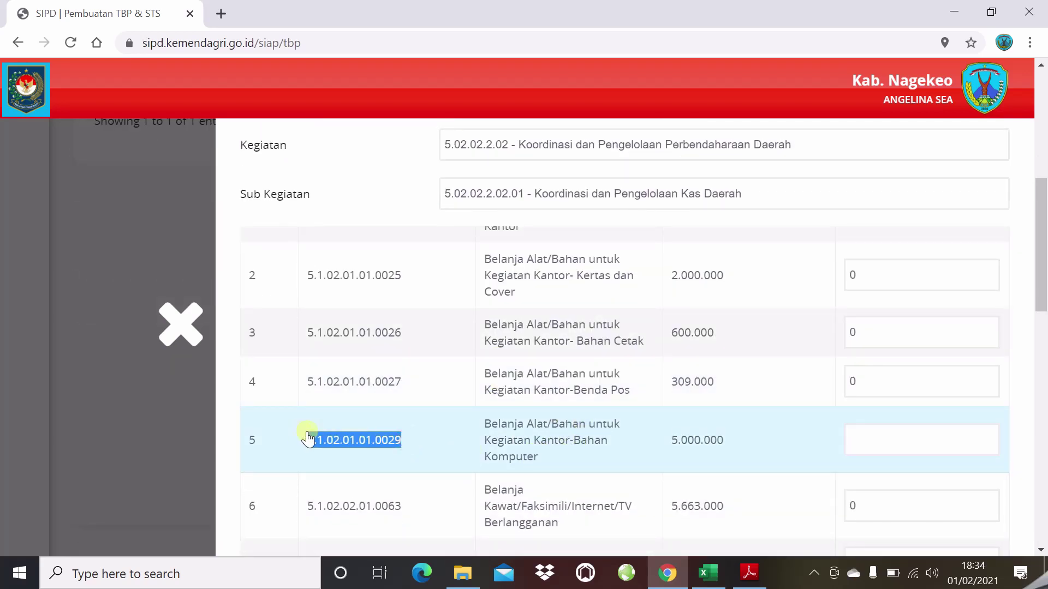
right_click(331, 435)
left_click(363, 446)
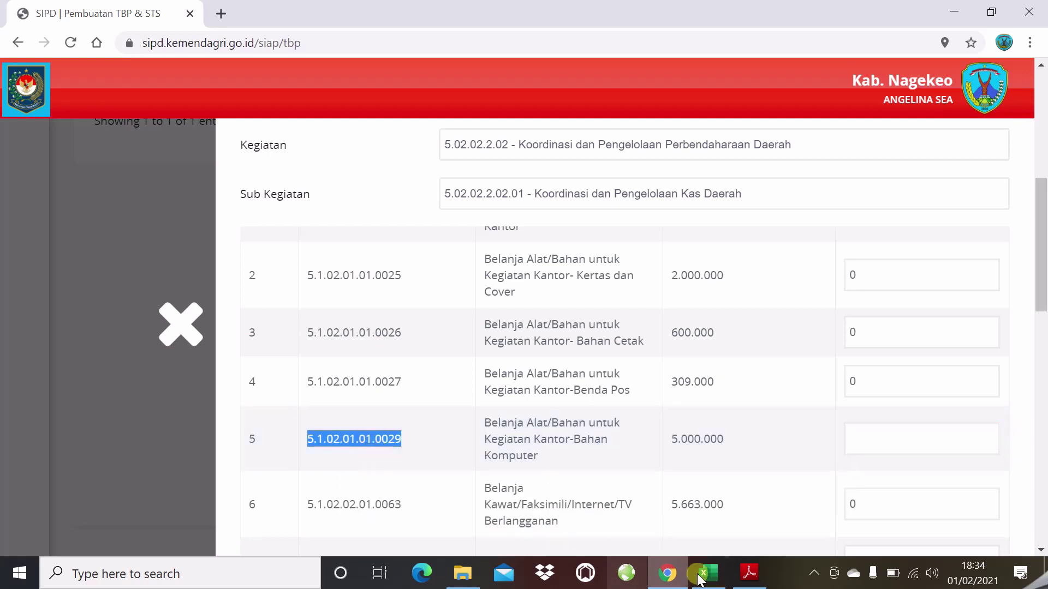
left_click(708, 573)
left_click(109, 334)
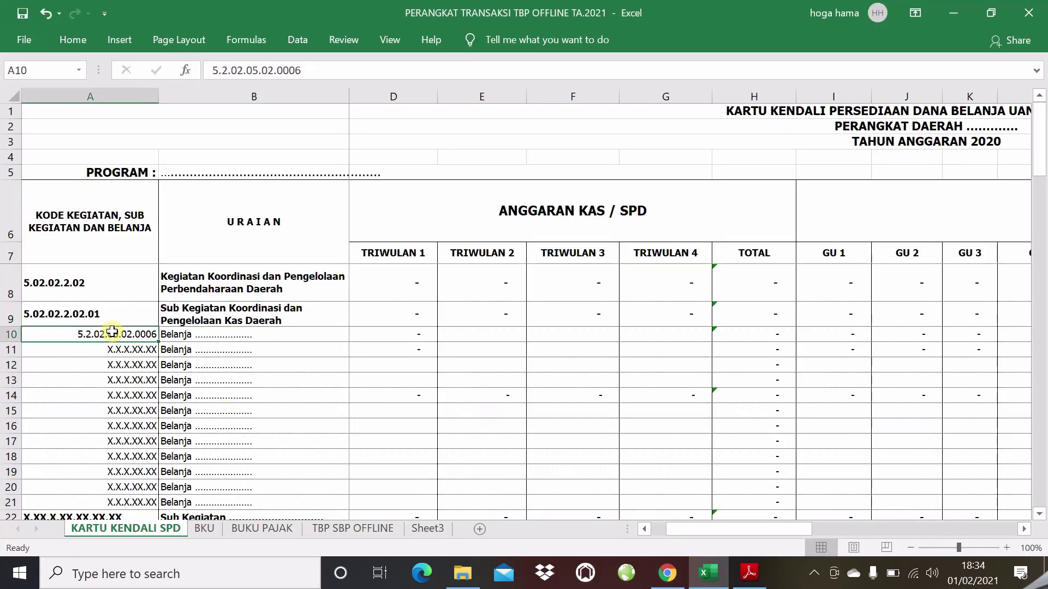
double_click(87, 334)
left_click_drag(71, 334, 197, 342)
right_click(131, 337)
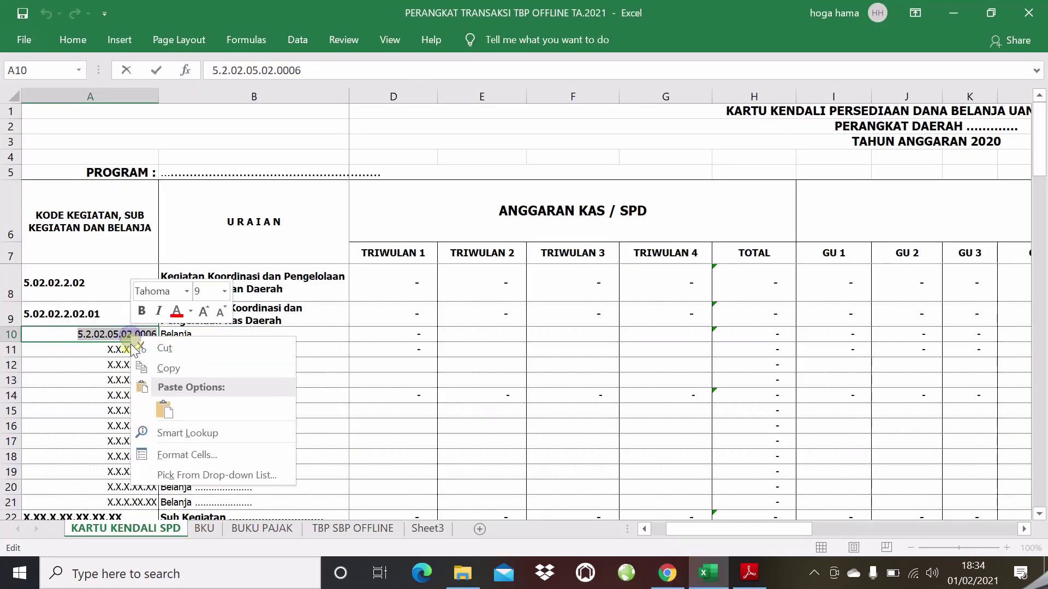
left_click(158, 402)
left_click(198, 367)
left_click(201, 339)
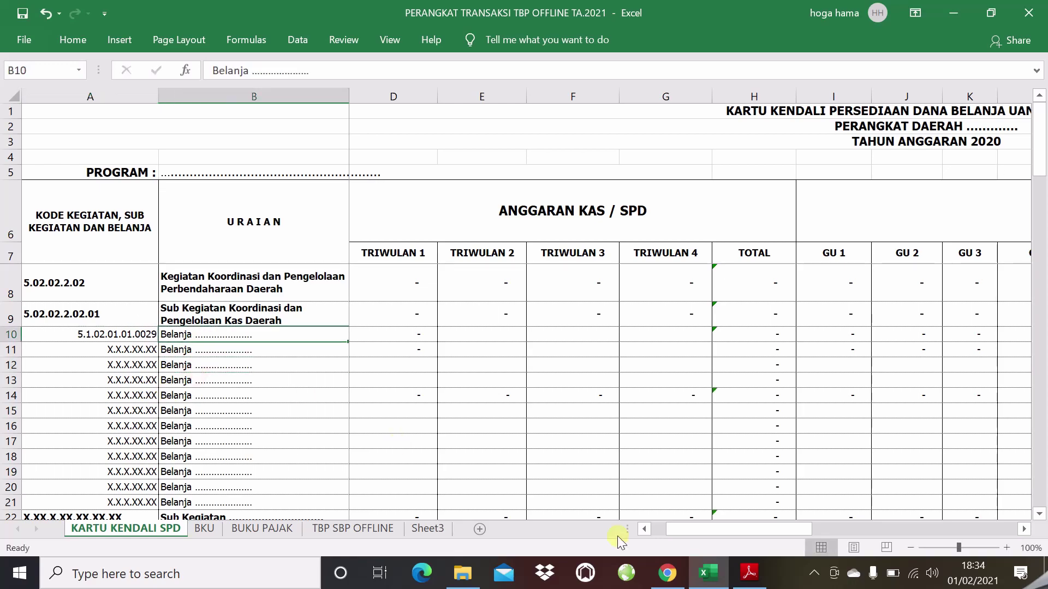
- Copy the name "Belanja Alat/Bahan untuk Kegiatan Kantor-Bahan Komputer" from SIPD over the dots in cell B10 in Excel
left_click(707, 562)
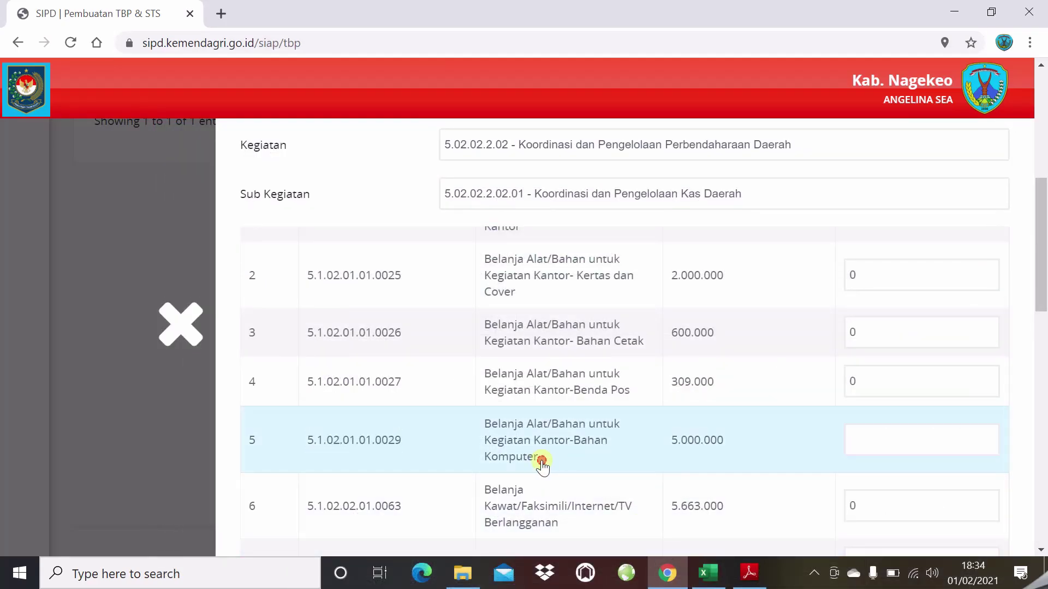
left_click_drag(541, 458, 481, 422)
right_click(535, 432)
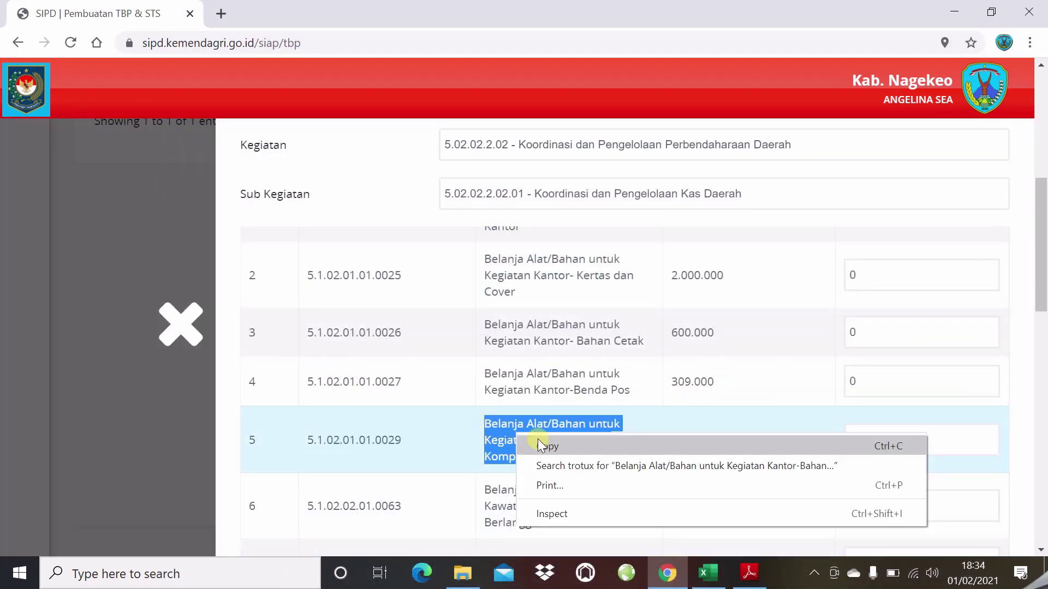
left_click(547, 447)
left_click(664, 572)
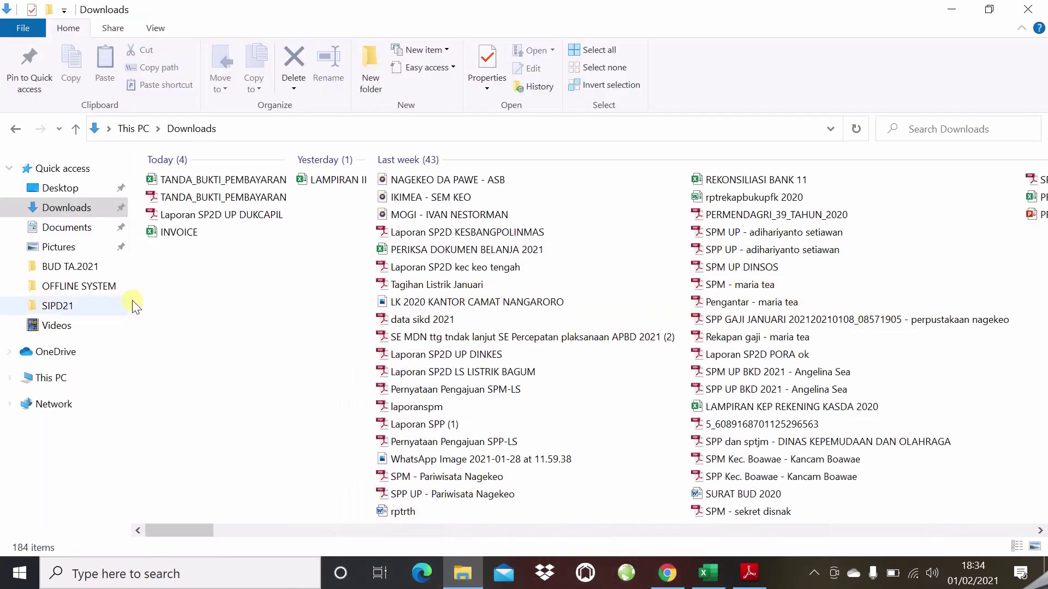
left_click(705, 571)
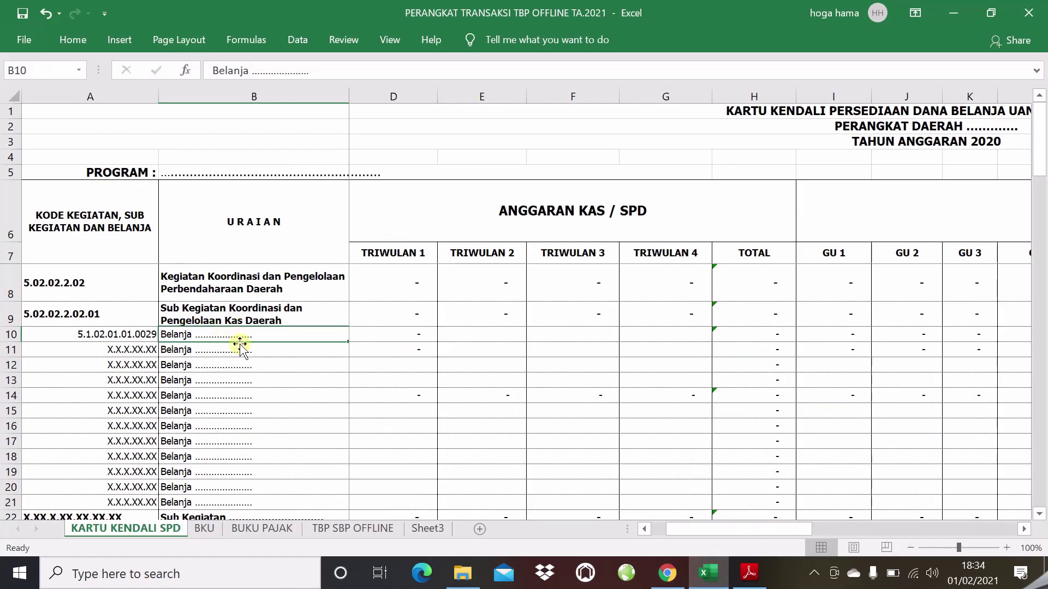
left_click(240, 334)
double_click(253, 334)
left_click_drag(252, 335, 199, 339)
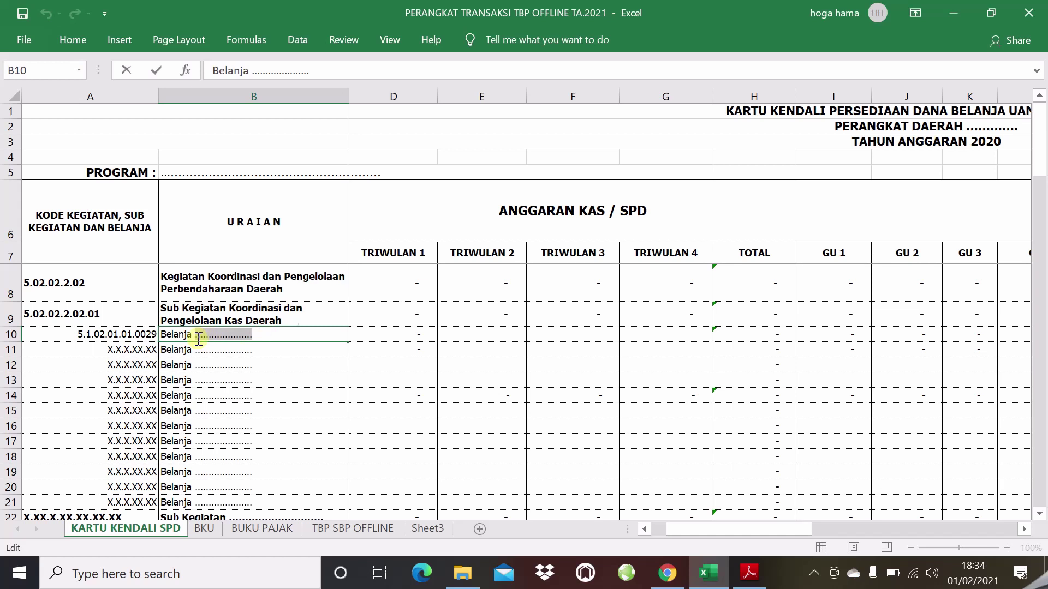
right_click(199, 338)
left_click(232, 407)
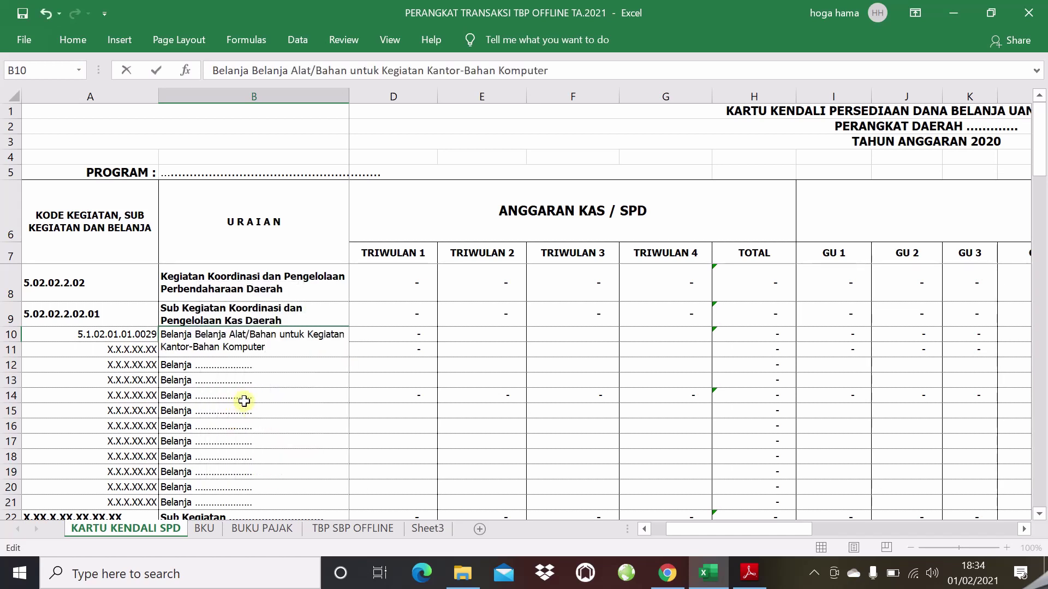
- Remove the duplicated first word "Belanja" from the description in cell B10
left_click(193, 335)
key("BackSpace")
key("BackSpace")
key("BackSpace")
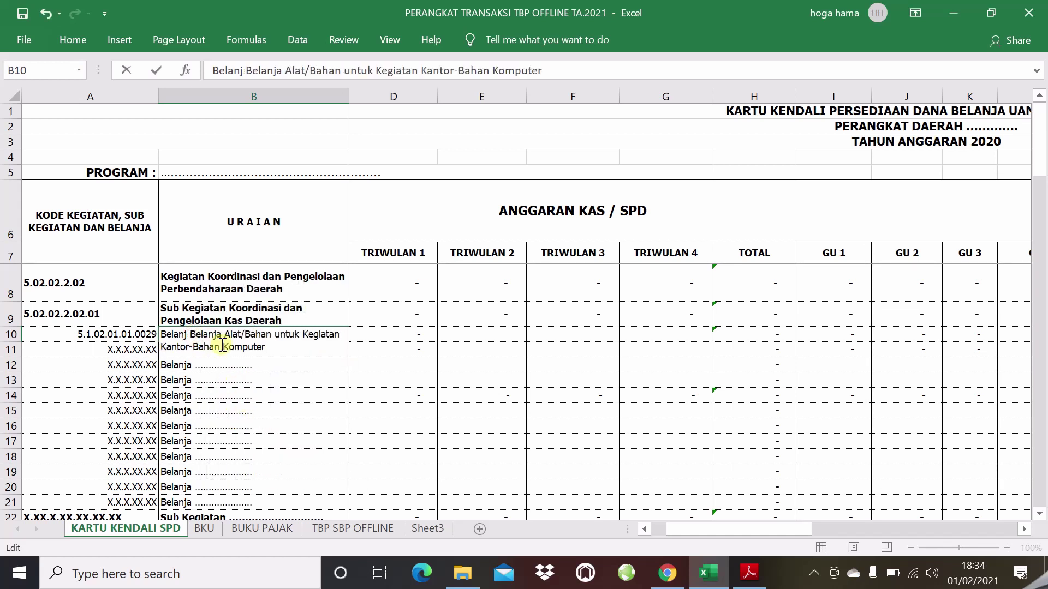
key("BackSpace")
key("BackSpace")
key("BackSpace")
key("BackSpace")
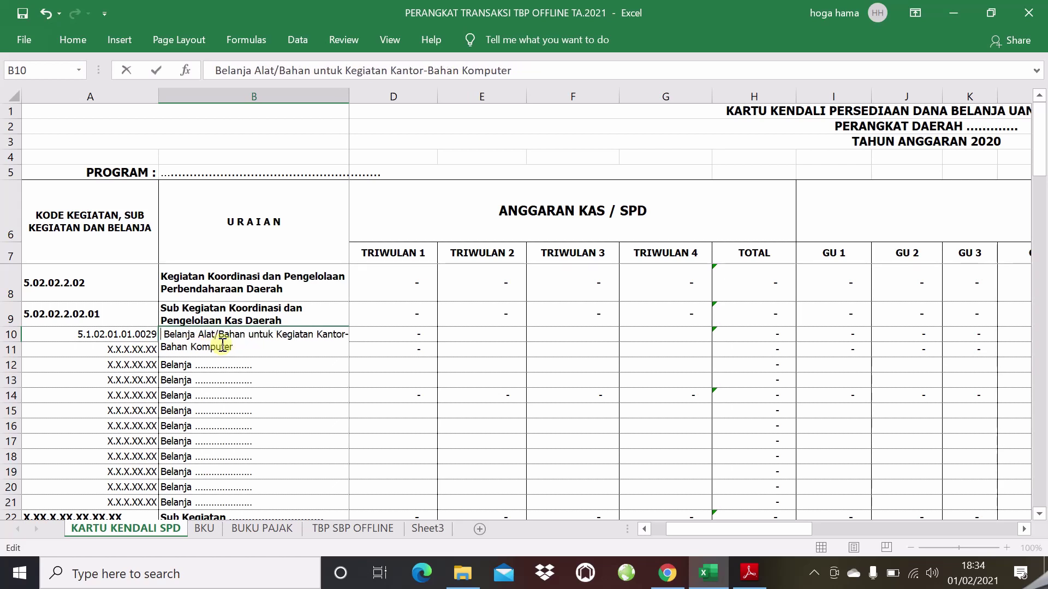
left_click(251, 385)
- Wrap the text of the Belanja description in cell B10
left_click(235, 335)
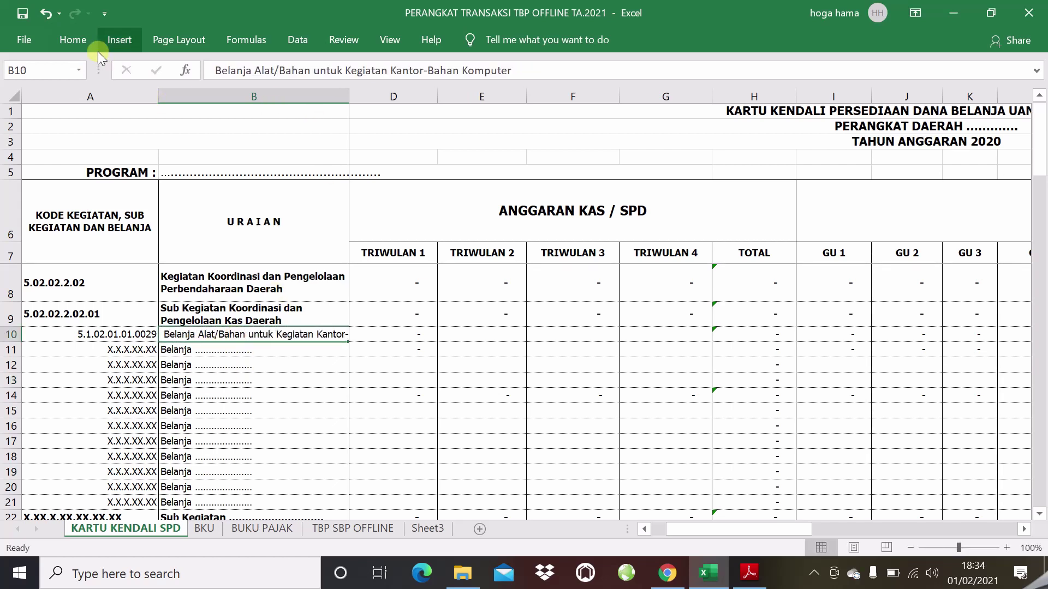
left_click(71, 39)
left_click(368, 69)
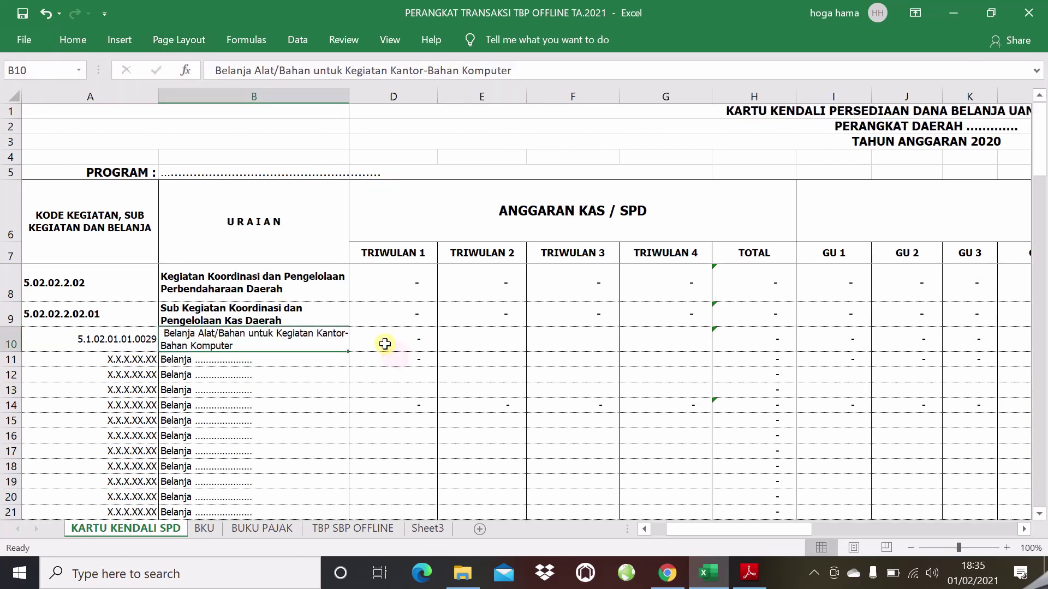
- Copy the 5.000.000 budget of the Bahan Komputer row in SIPD into the Triwulan 1 cell D10 in Excel
left_click(383, 339)
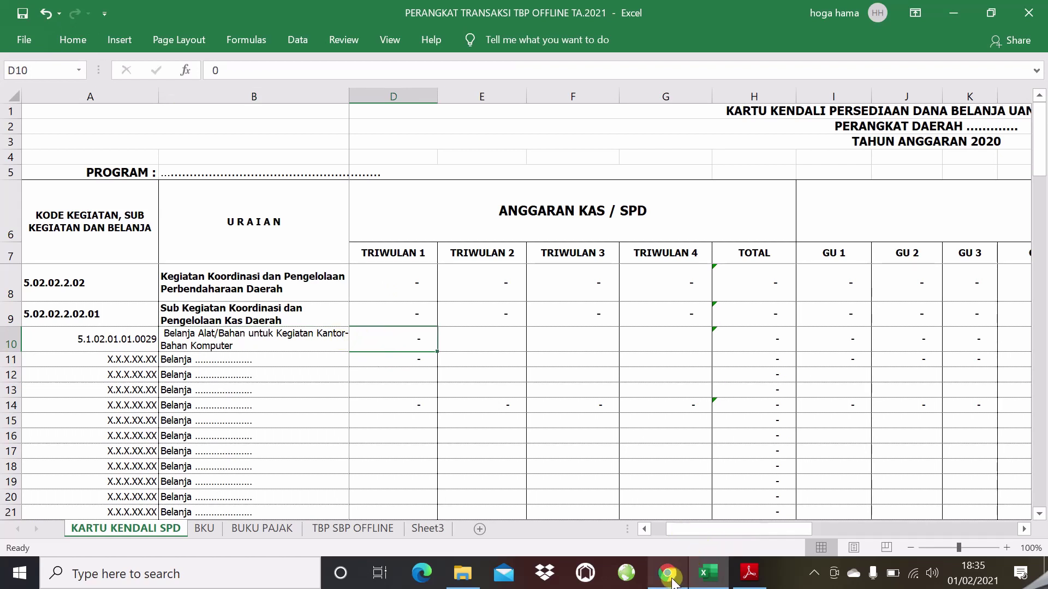
mouse_move(672, 583)
left_click(691, 487)
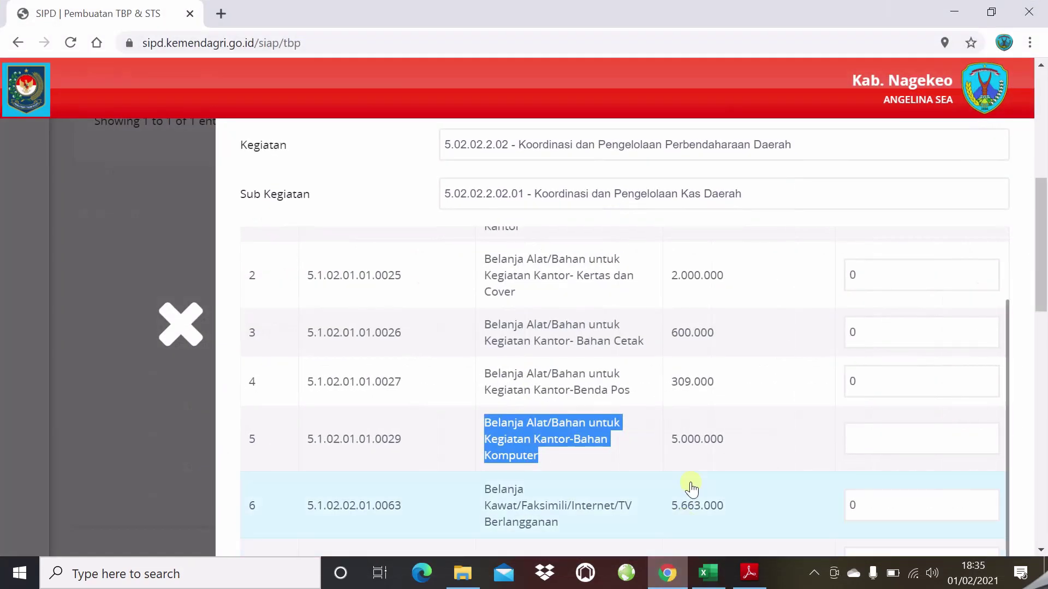
left_click_drag(725, 441, 674, 442)
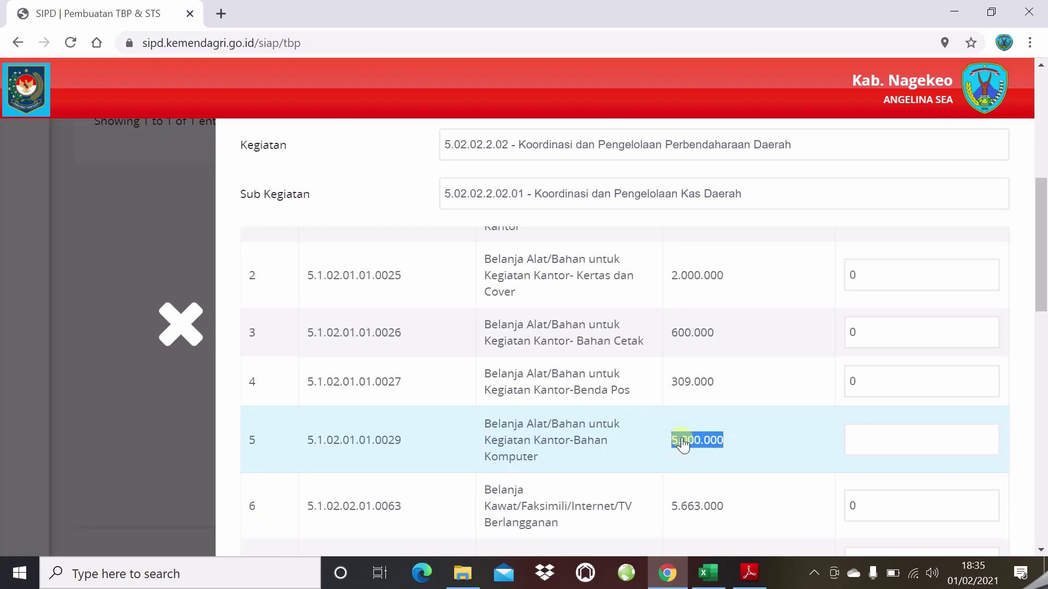
right_click(682, 445)
left_click(710, 449)
left_click(708, 577)
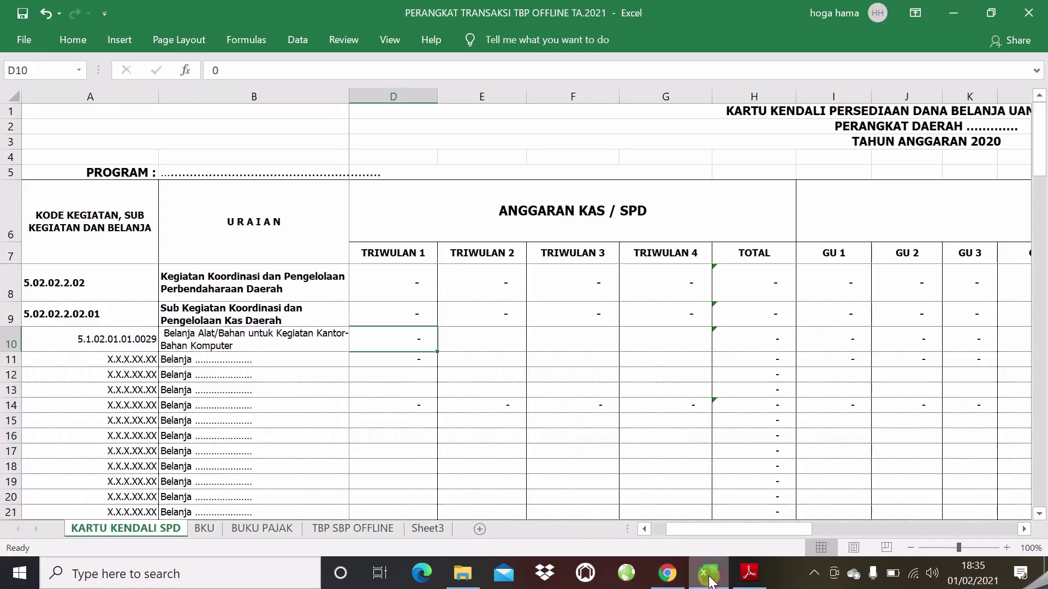
left_click(401, 330)
double_click(399, 331)
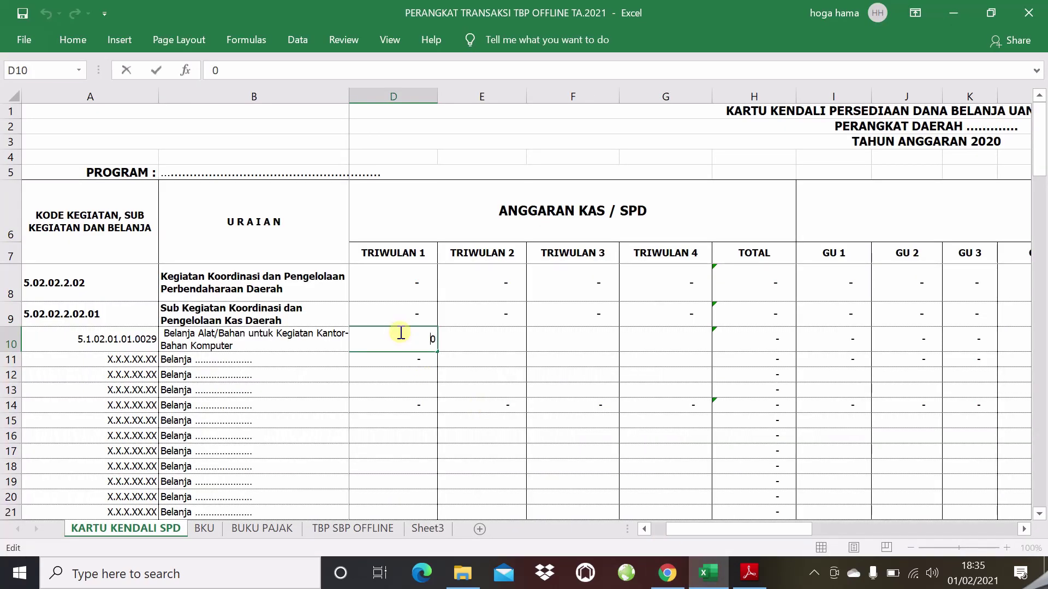
left_click_drag(399, 331, 483, 351)
right_click(435, 339)
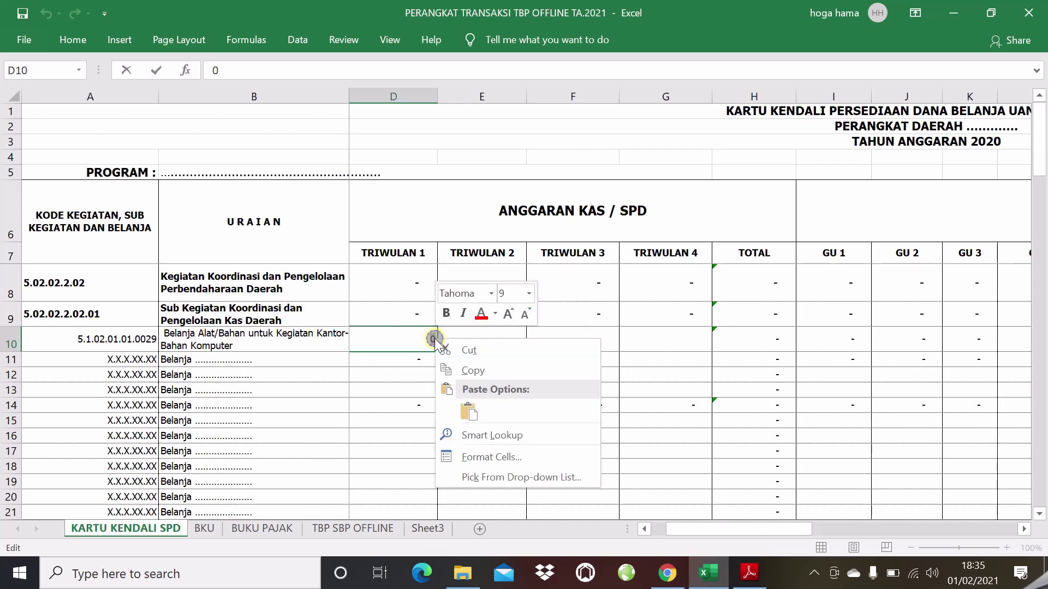
left_click(466, 408)
left_click(432, 388)
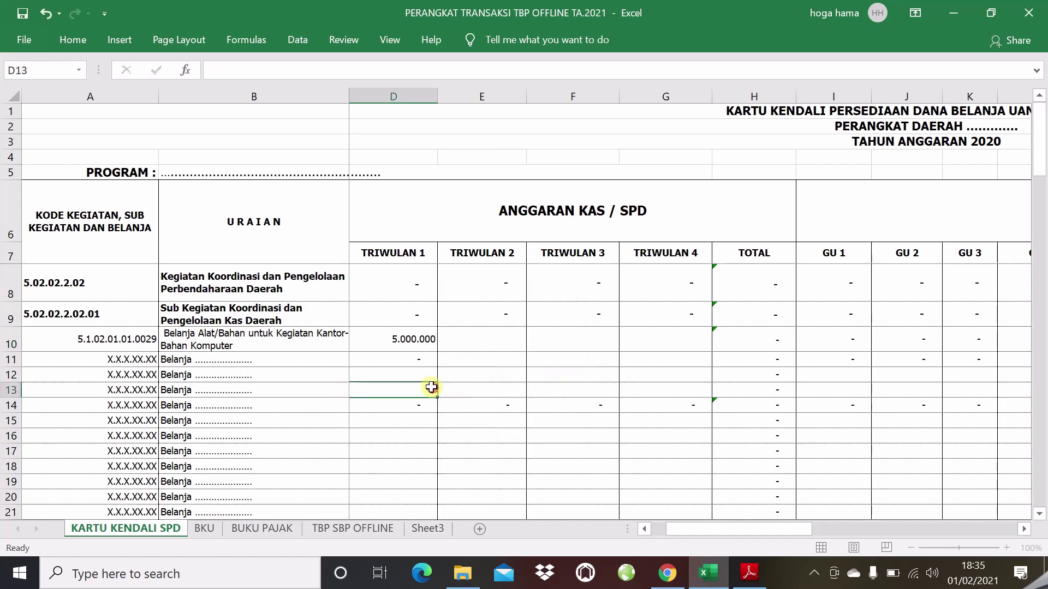
- Reopen and recommit the pasted amount in cell D10 so that it is handled as a number
left_click(410, 341)
double_click(409, 341)
left_click(409, 360)
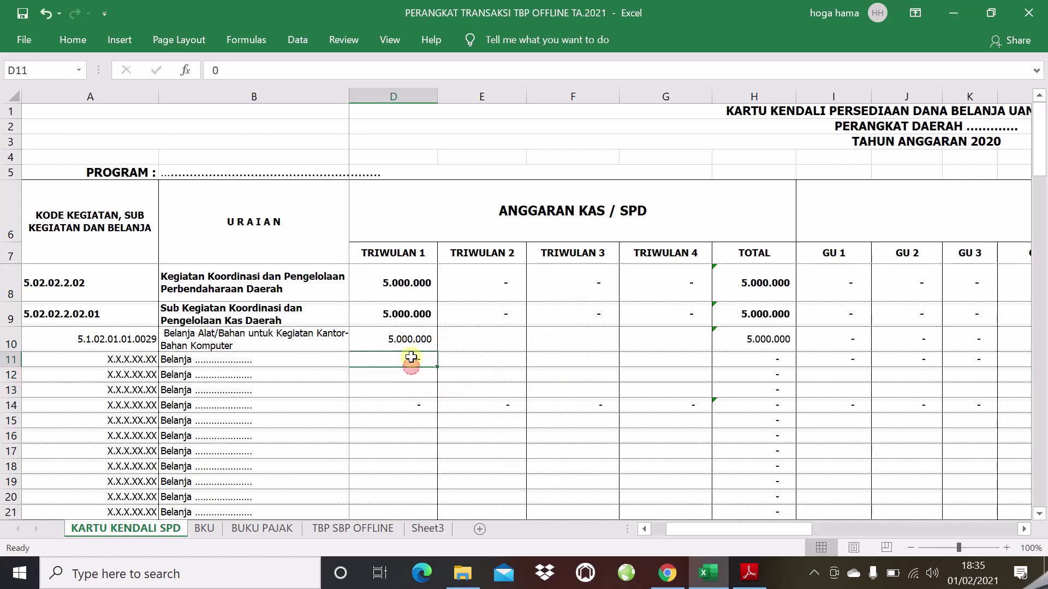
- Examine the Triwulan 1 to 4 and Total cells of the Bahan Komputer row up to GU 1
left_click(403, 339)
left_click(482, 336)
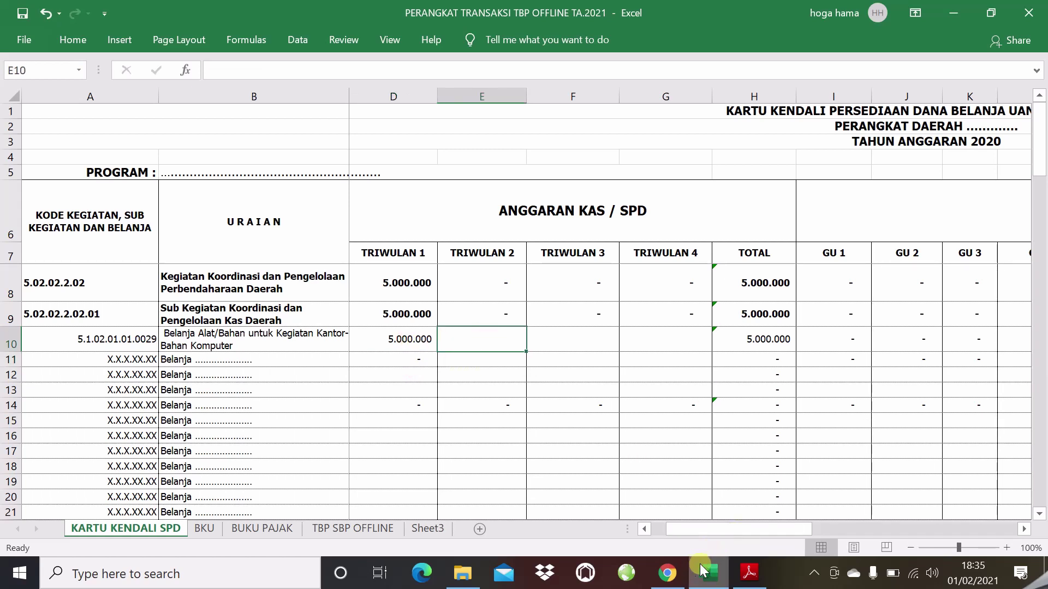
left_click(568, 379)
left_click(495, 343)
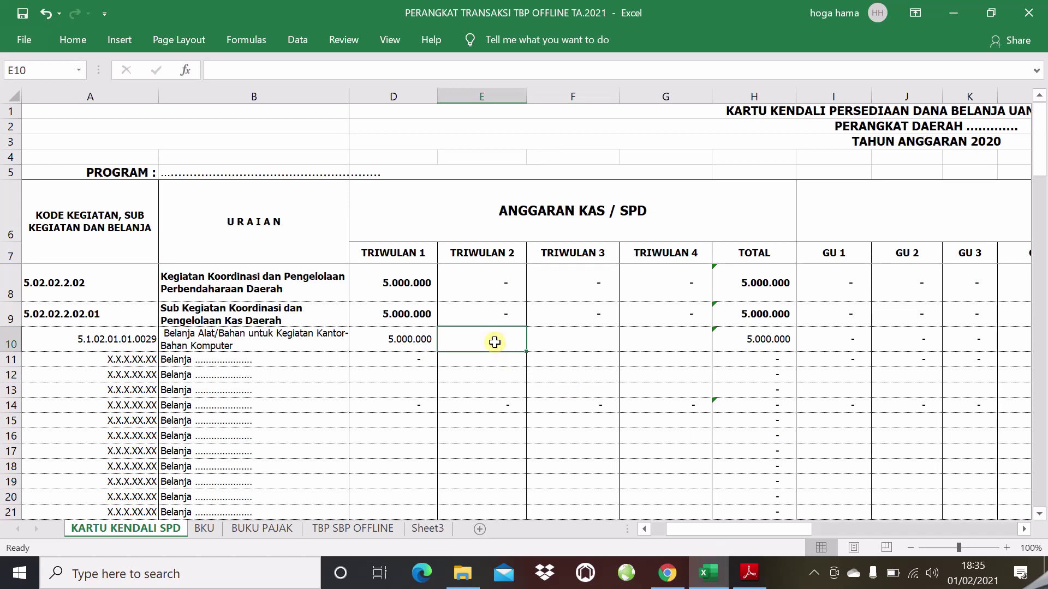
left_click(548, 339)
left_click(639, 355)
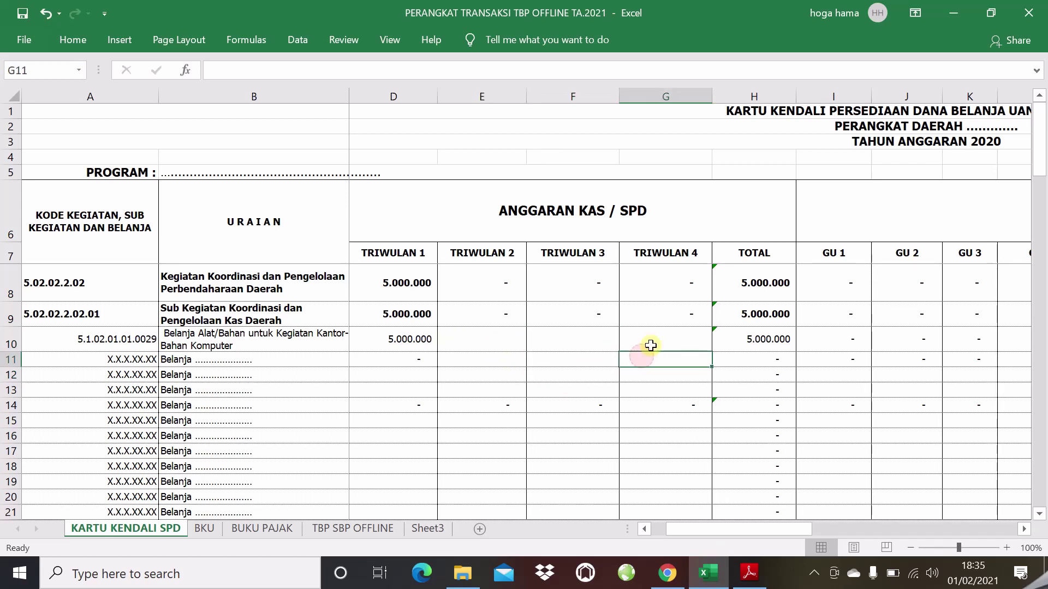
left_click(650, 343)
left_click(717, 343)
left_click(804, 339)
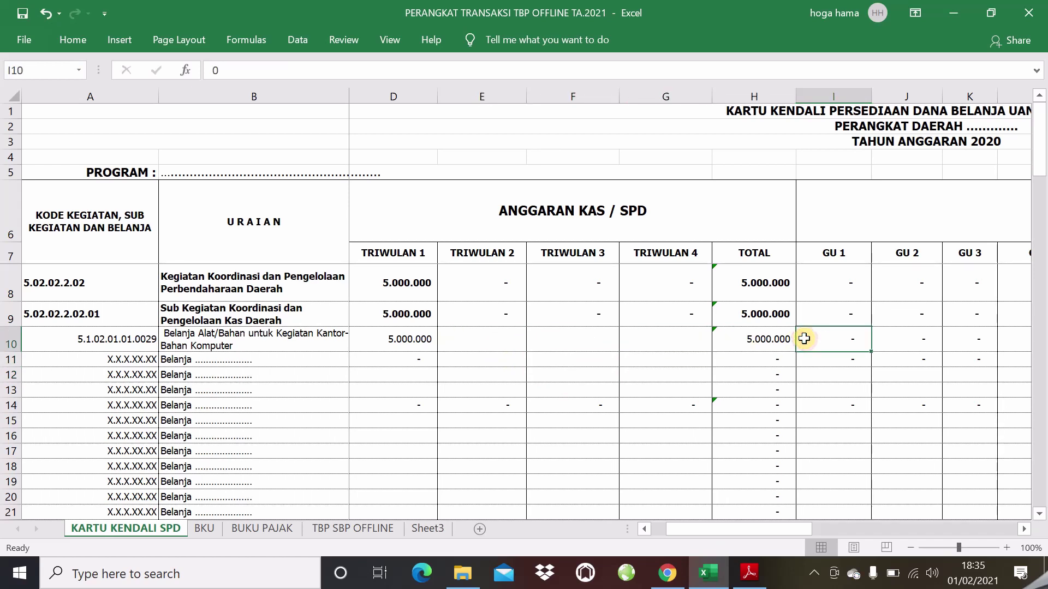
- Examine the Realisasi columns of row 10 from GU 1 through Total, Sisa SPD and SILPA, and return to the Triwulan columns
key("Right")
key("Right")
key("Right")
key("Right")
key("Right")
key("Right")
key("Right")
key("Right")
key("Right")
key("Right")
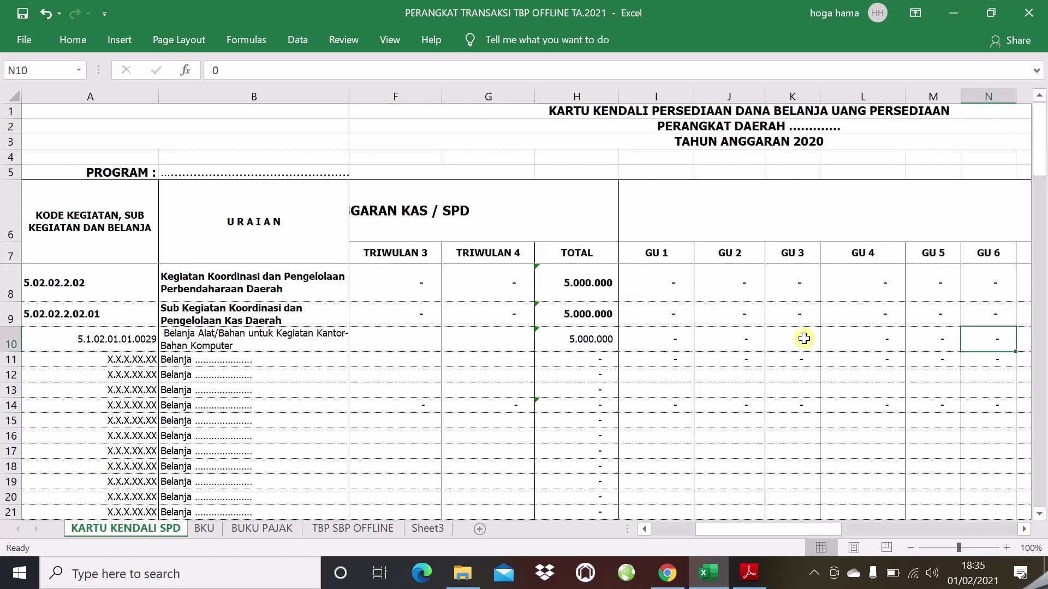
key("Right")
key("Right")
key("Right")
key("Right")
key("Right")
key("Right")
key("Right")
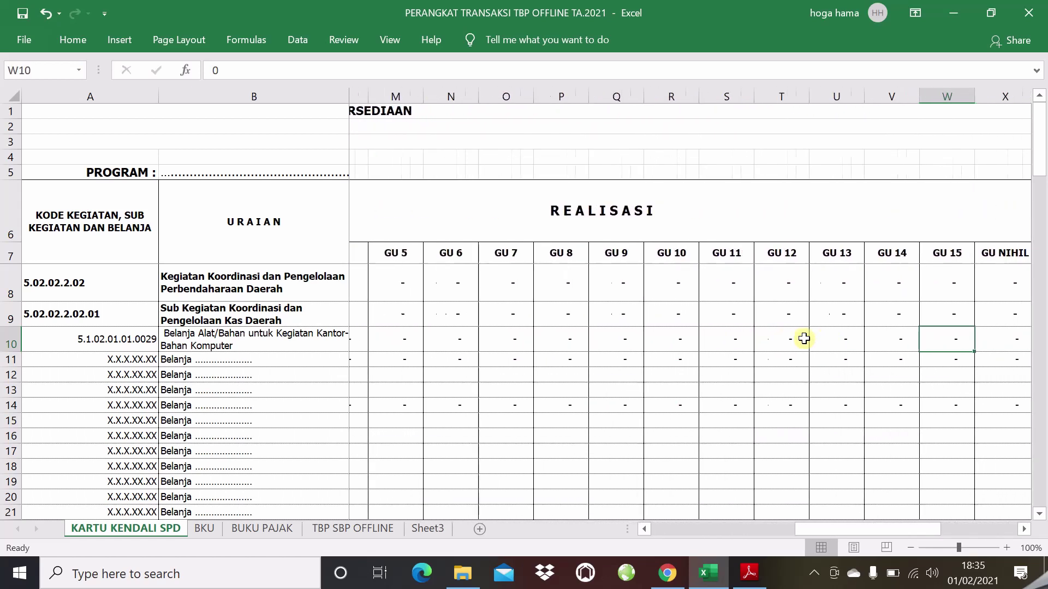
key("Right")
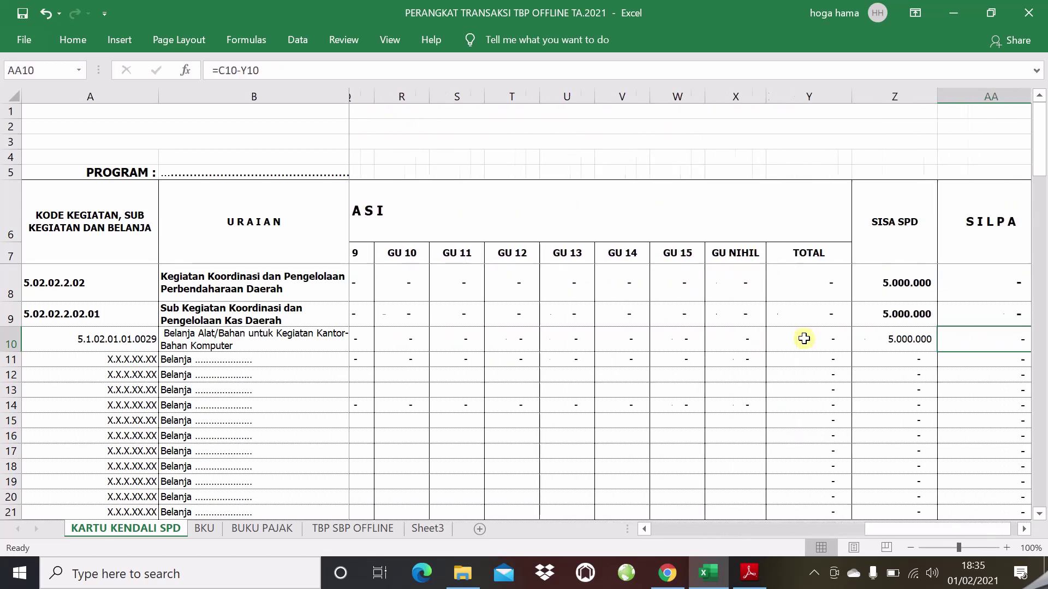
key("Left")
key("Left")
key("Left")
key("Left")
key("Left")
key("Left")
key("Left")
key("Left")
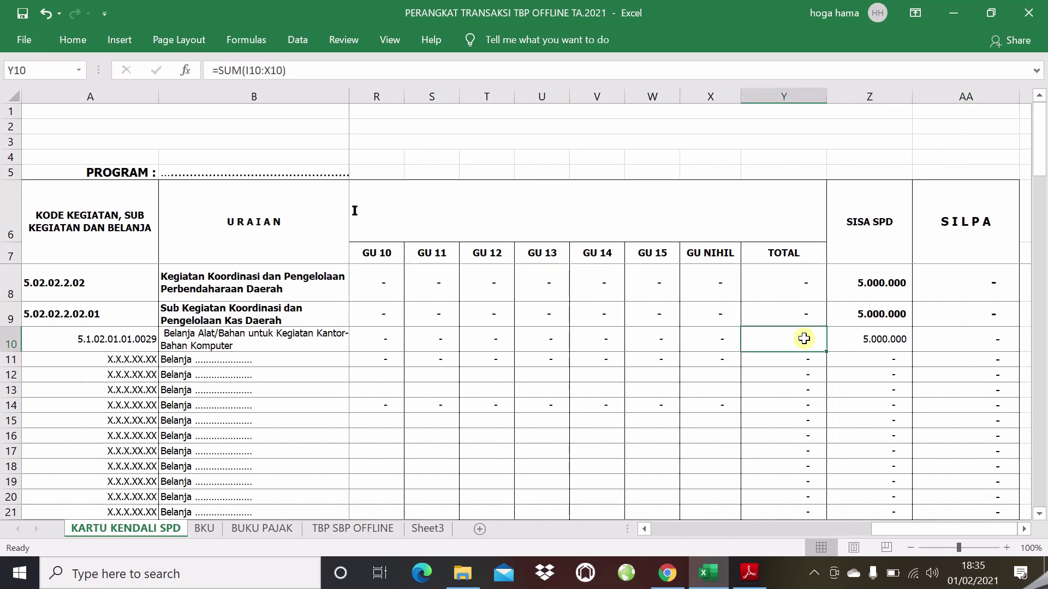
key("Left")
key("Left")
key("Left")
key("Left")
key("Left")
key("Left")
key("Left")
key("Left")
key("Left")
key("Left")
key("Left")
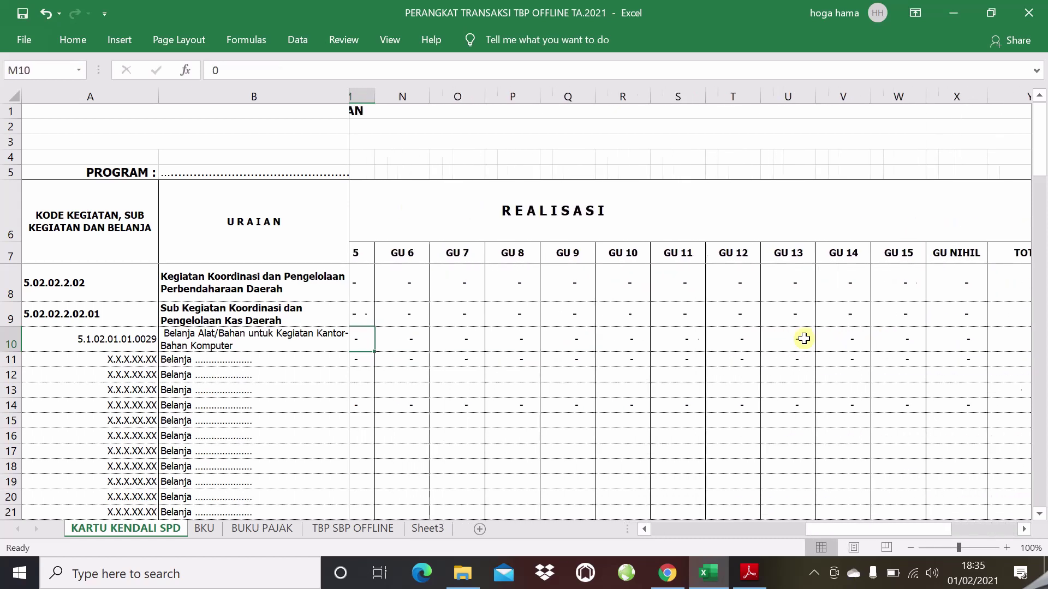
key("Left")
key("Left")
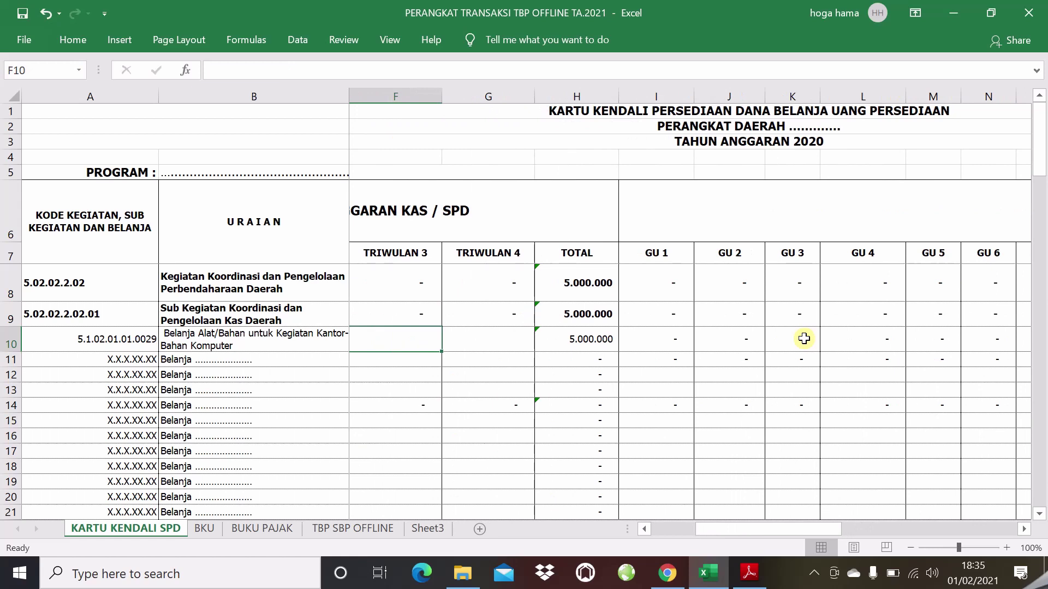
- Consult the total in INVOICE.pdf and enter 4500000 in the GU 1 cell I10 of the Bahan Komputer row in Excel
key("Right")
key("Right")
key("Right")
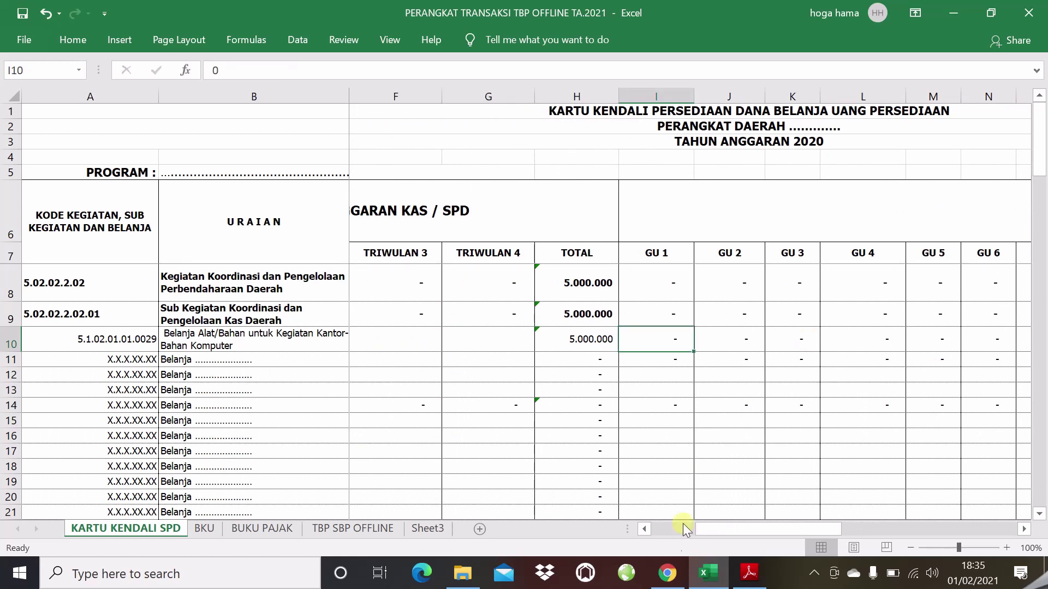
left_click(667, 573)
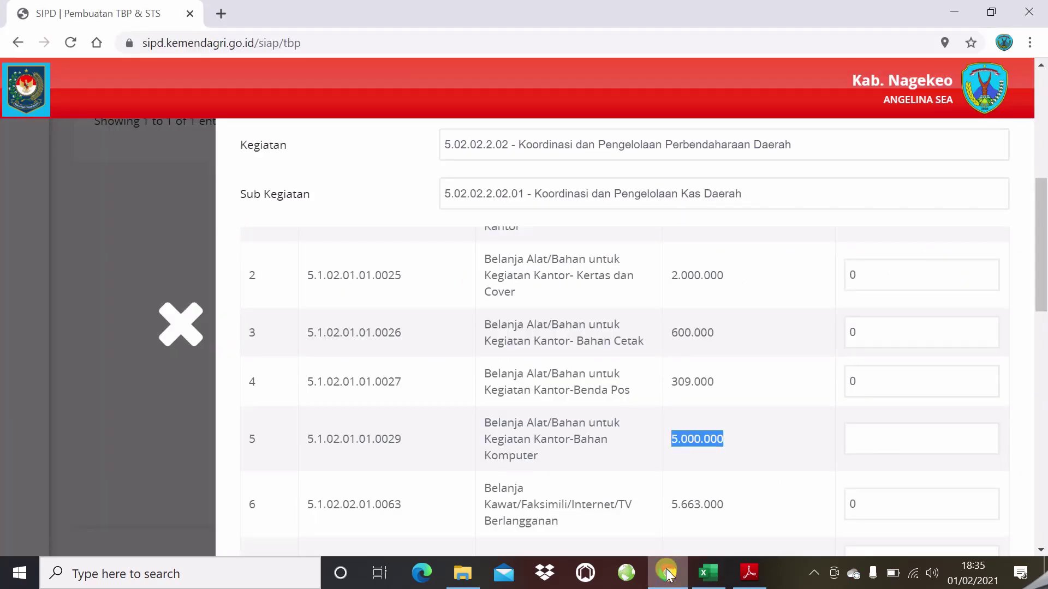
left_click(754, 576)
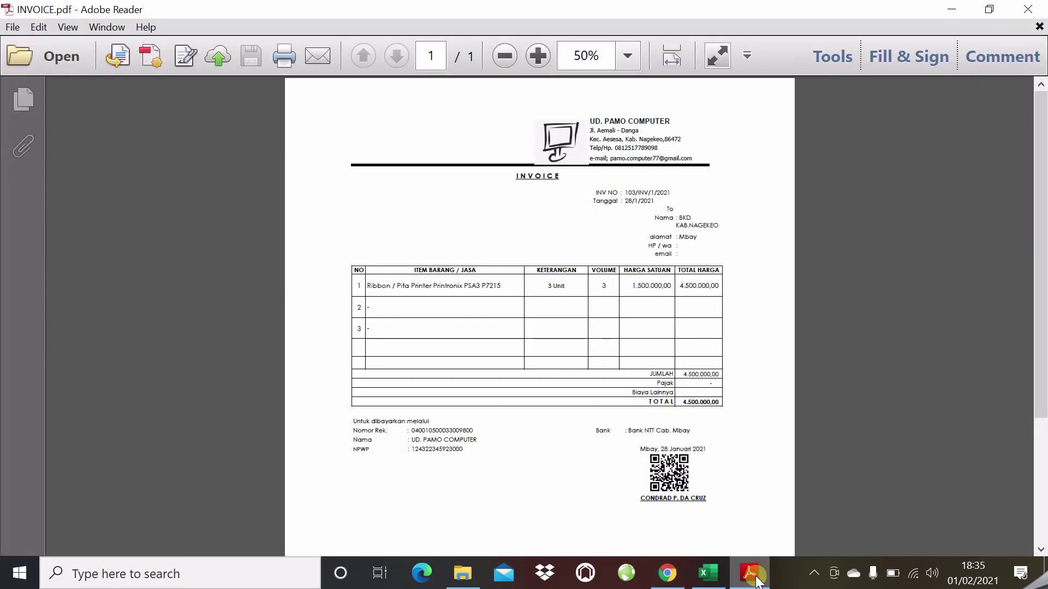
left_click(757, 580)
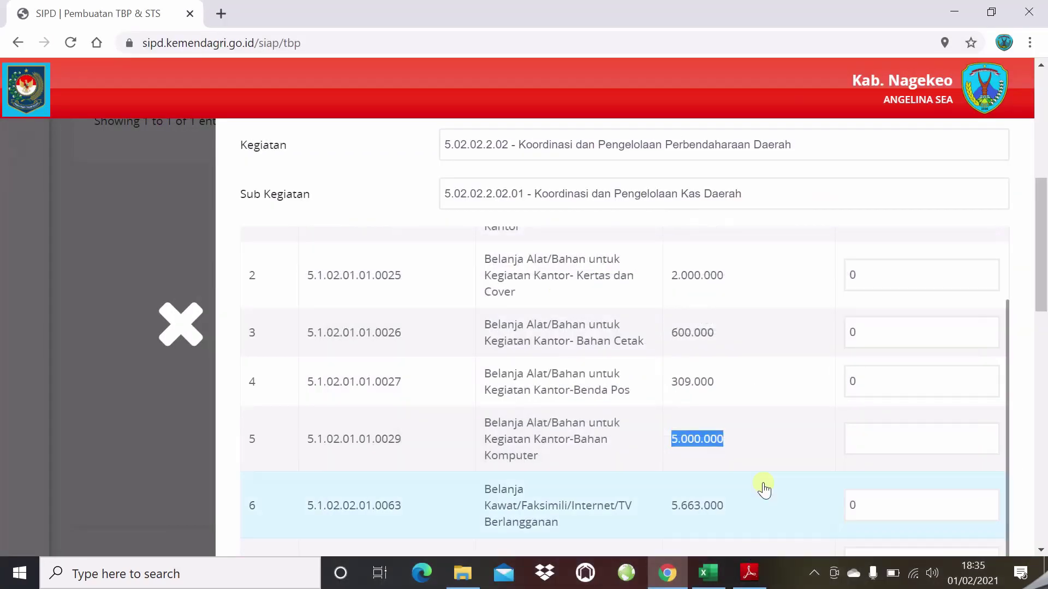
left_click(707, 578)
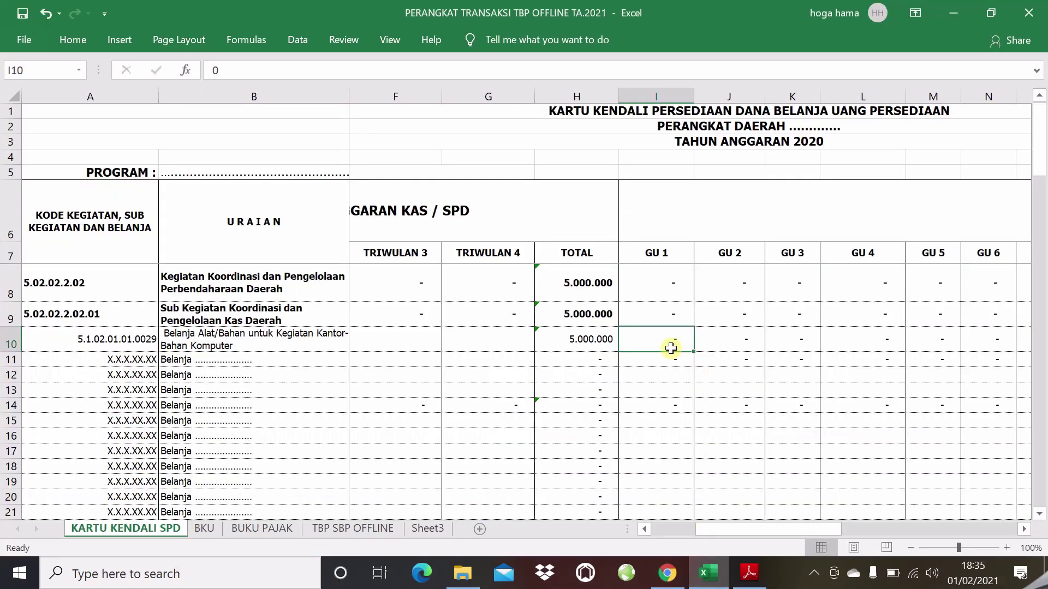
type("4500000")
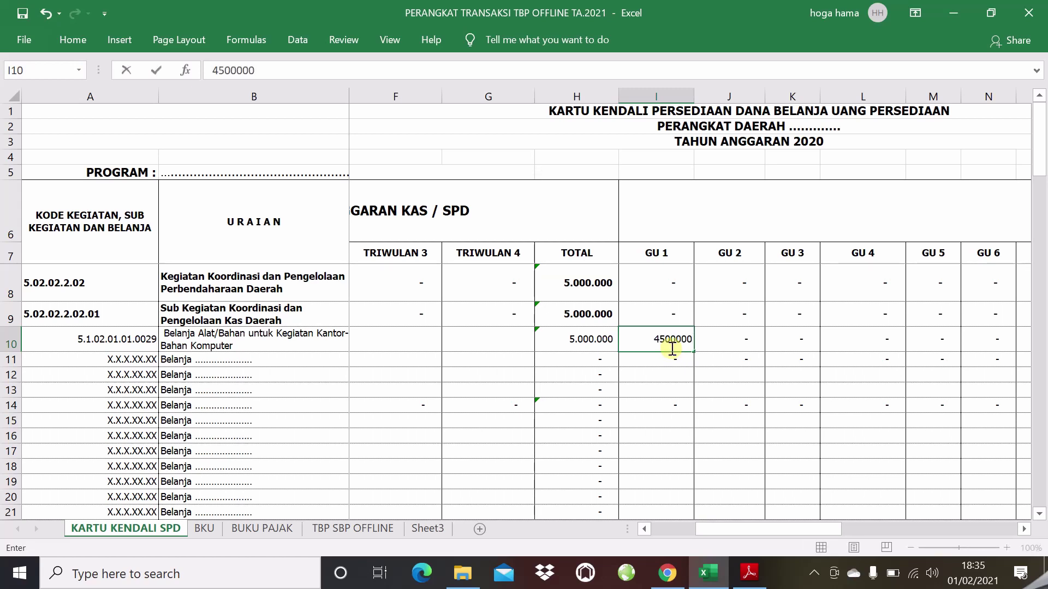
key("Return")
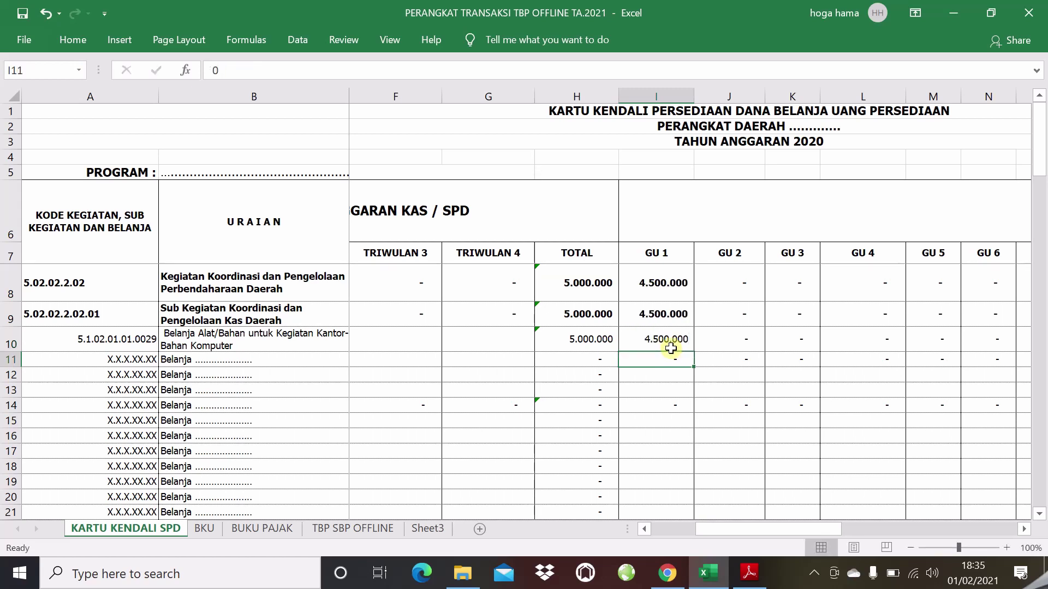
- Check the realization Total, Sisa SPD and SILPA cells of the Bahan Komputer row
left_click(671, 349)
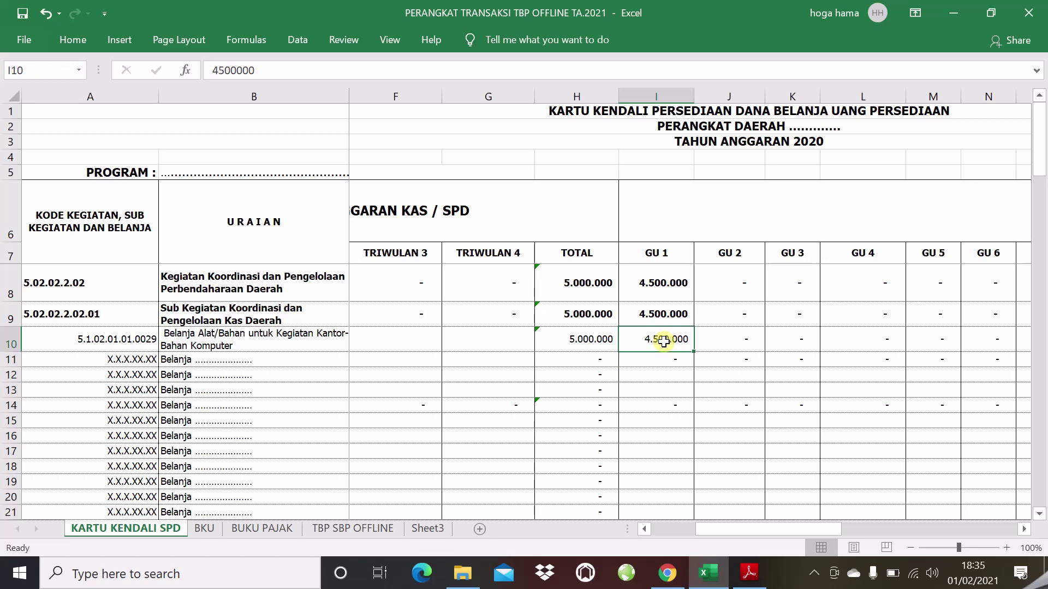
key("Right")
key("Right")
key("Right")
key("Right")
key("Right")
key("Right")
key("Right")
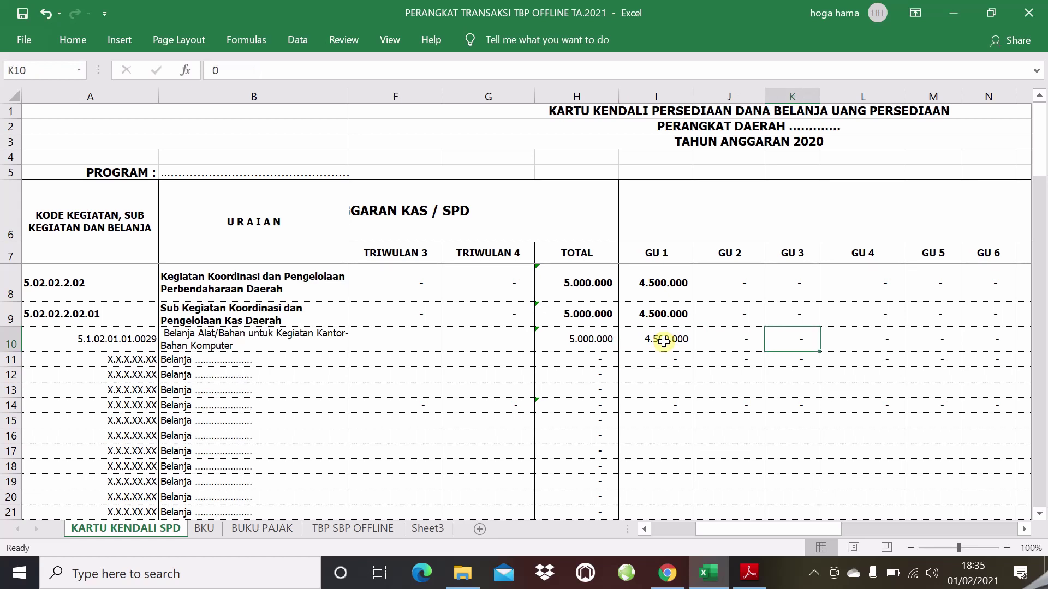
key("Right")
key("Right")
key("Right")
key("Right")
key("Right")
key("Right")
key("Right")
key("Right")
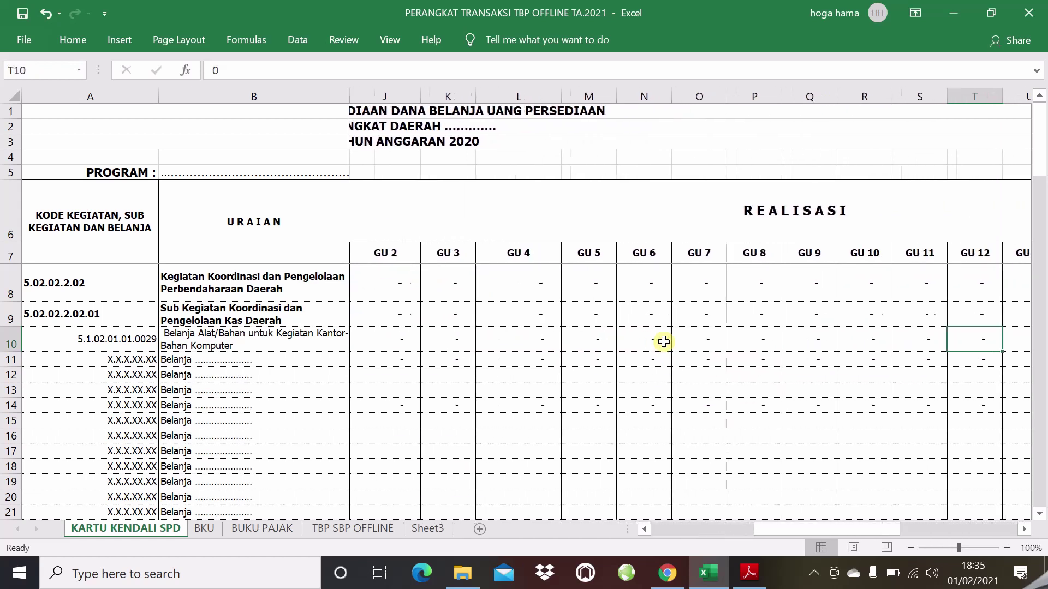
key("Right")
key("Right")
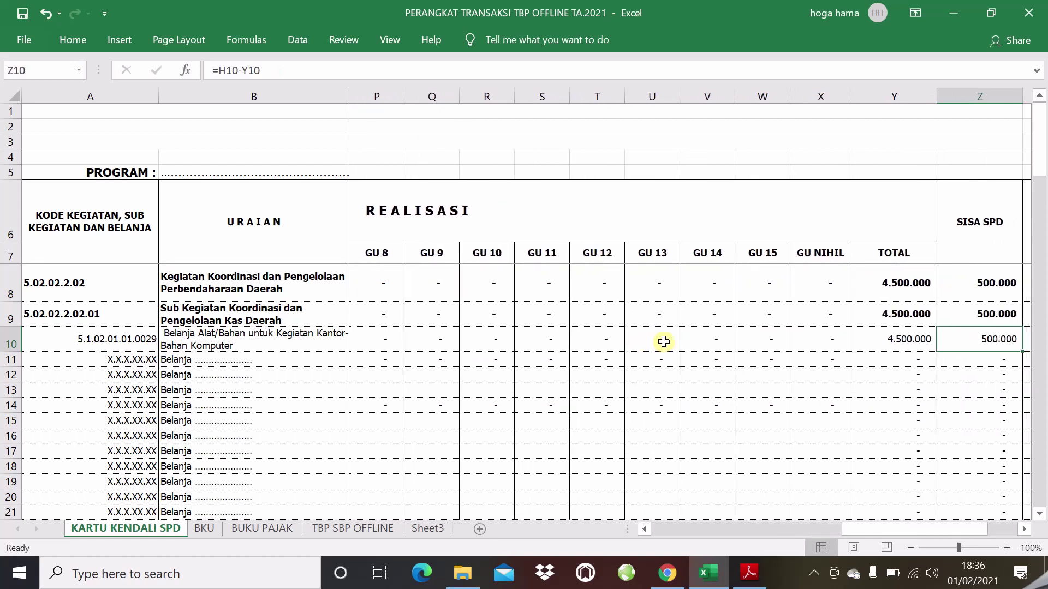
key("Right")
key("Left")
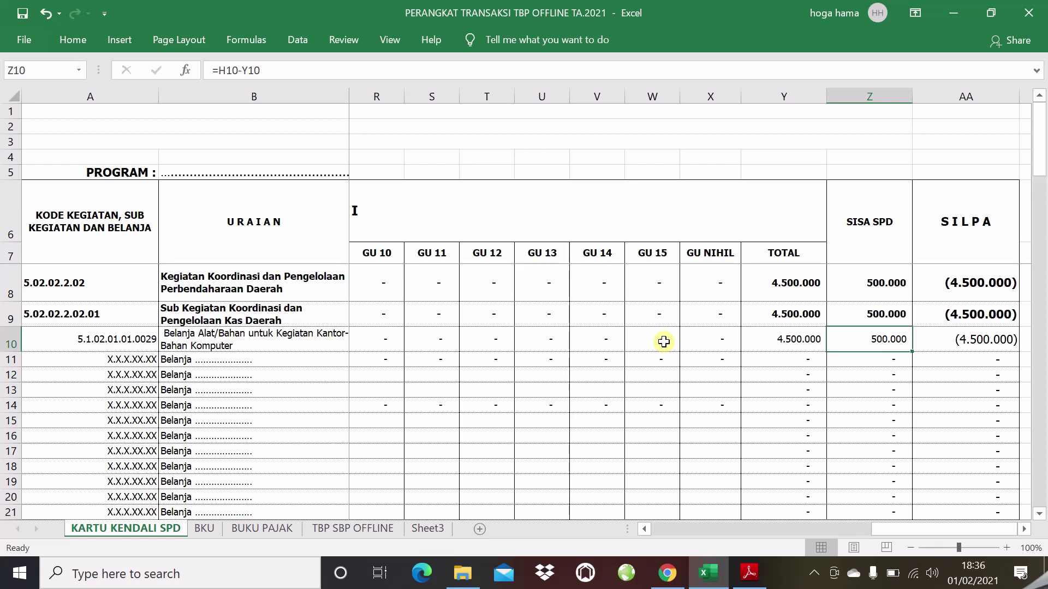
key("Right")
- Enter 15000000 as the Anggaran / Perubahan Anggaran amount in cell C10 of the Bahan Komputer row
key("Left")
key("Left")
key("Left")
key("Left")
key("Left")
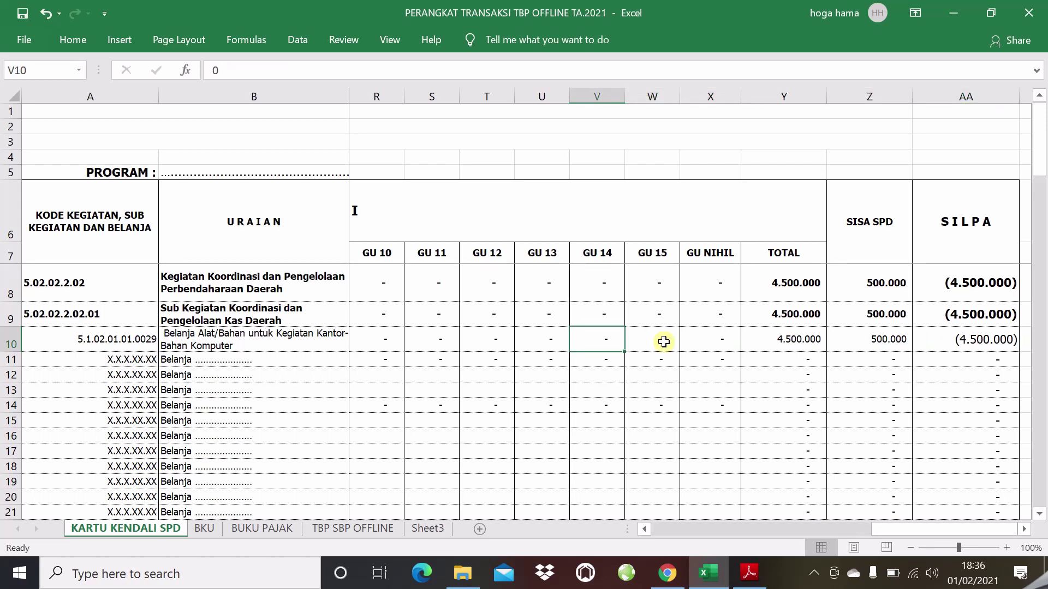
key("Left")
key("Left")
key("Left")
key("Left")
key("Left")
key("Left")
key("Left")
key("Left")
key("Left")
key("Left")
key("Left")
key("Left")
key("Left")
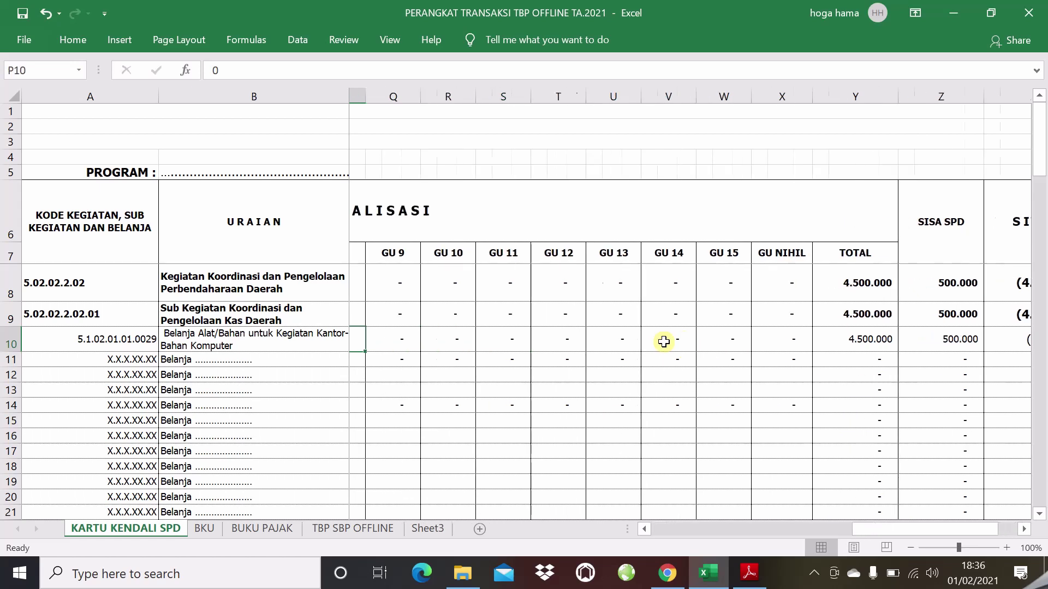
key("Left")
key("Left")
key("Left")
key("Left")
key("Left")
key("Left")
key("Left")
key("Left")
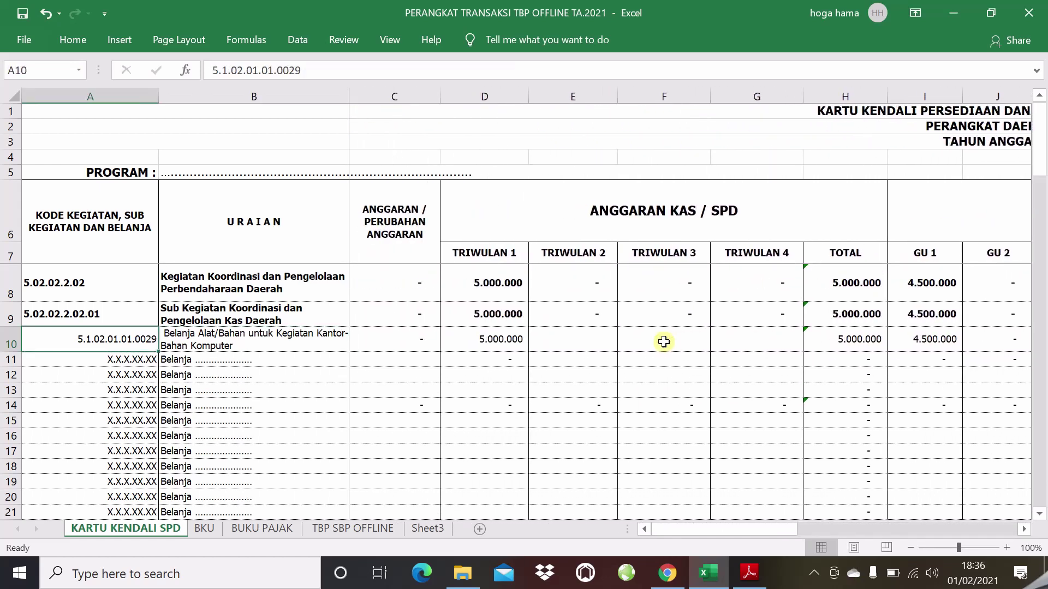
key("Right")
key("Right")
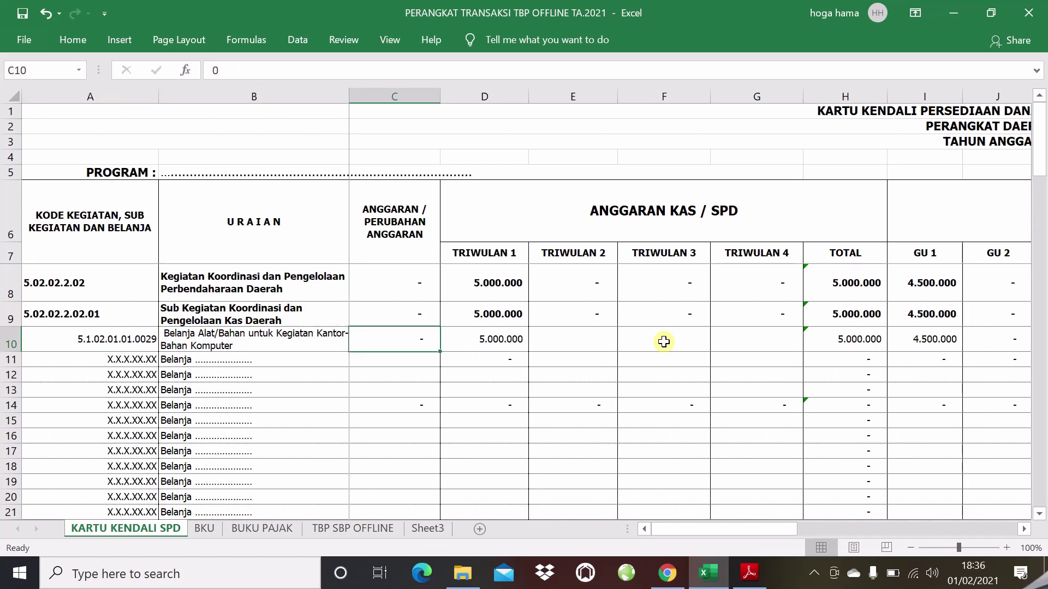
type("1")
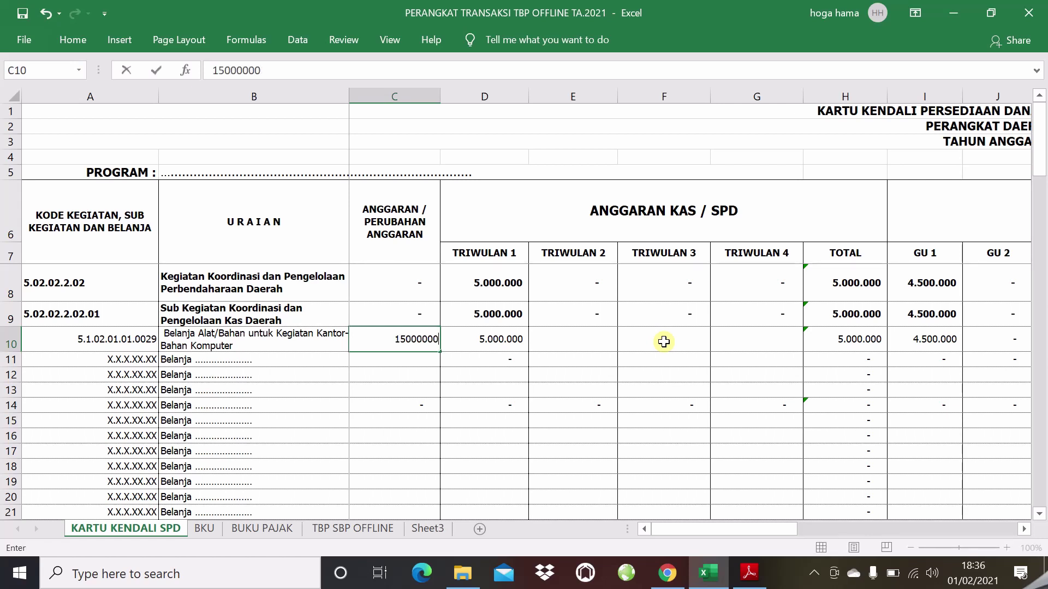
type("5000000")
key("Return")
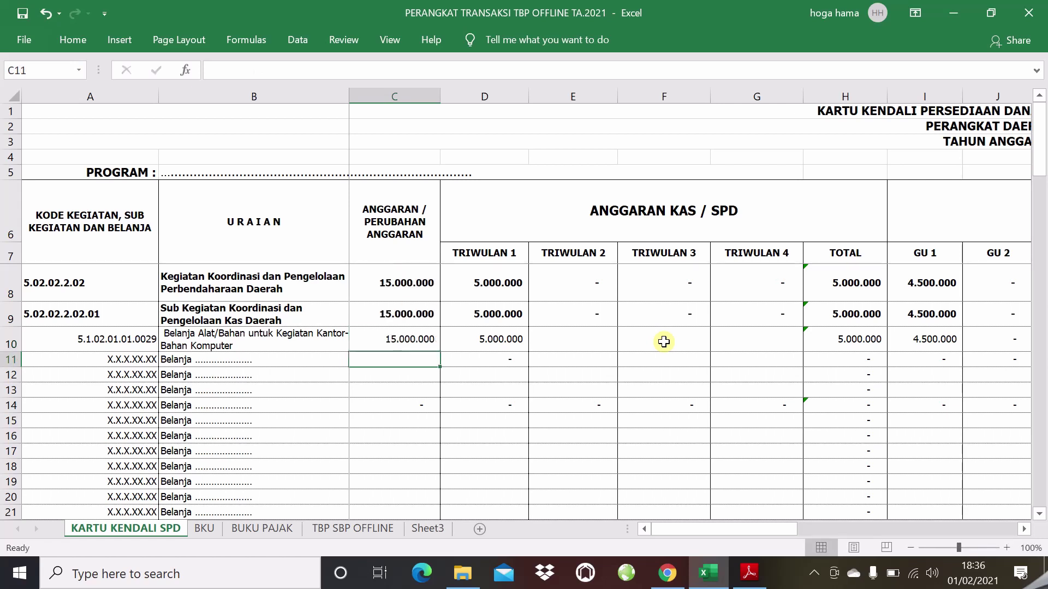
- Check the budget, Triwulan 1, realization Total, Sisa SPD and SILPA cells of the Bahan Komputer row
left_click(385, 341)
left_click(493, 344)
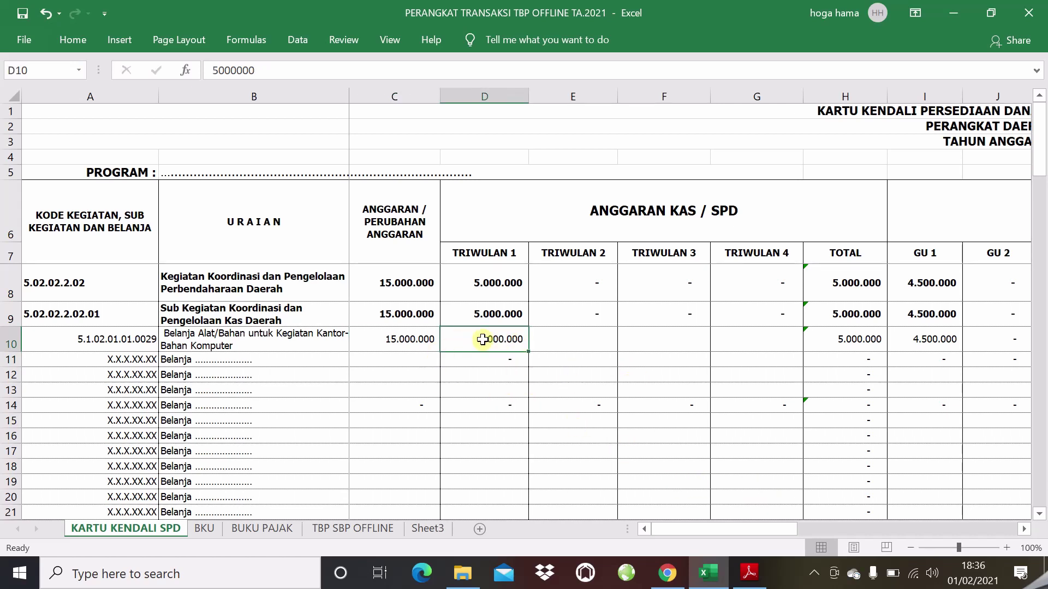
left_click_drag(717, 528, 1011, 530)
left_click(569, 339)
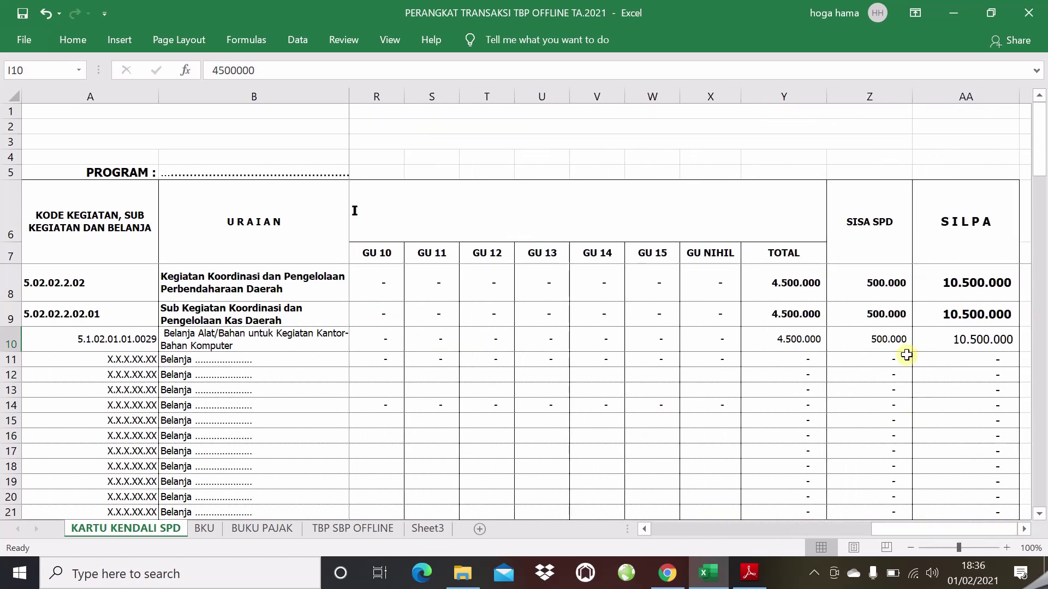
left_click(872, 341)
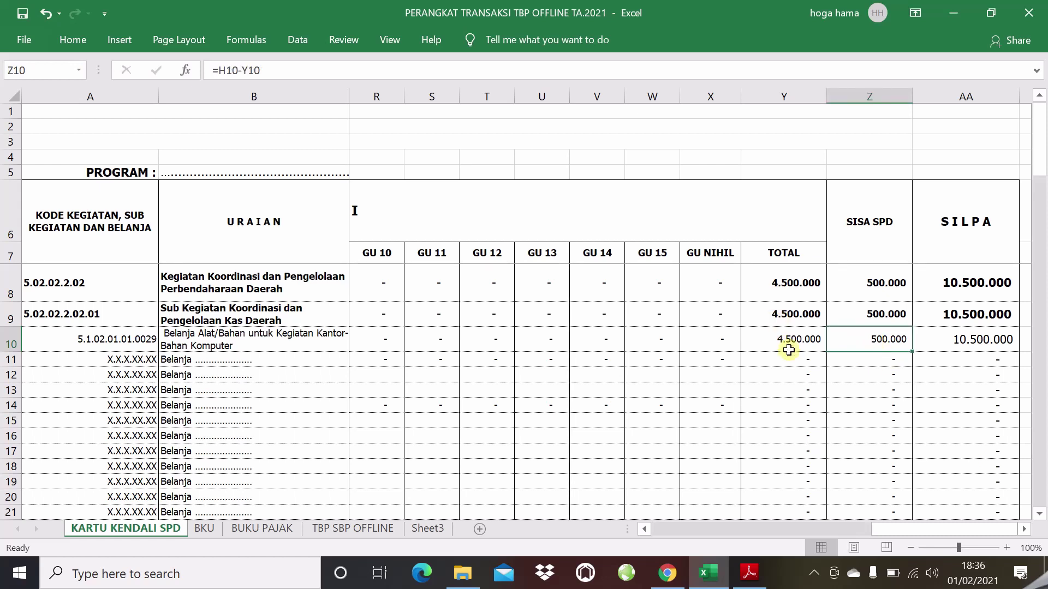
left_click(782, 335)
left_click(855, 335)
left_click(934, 340)
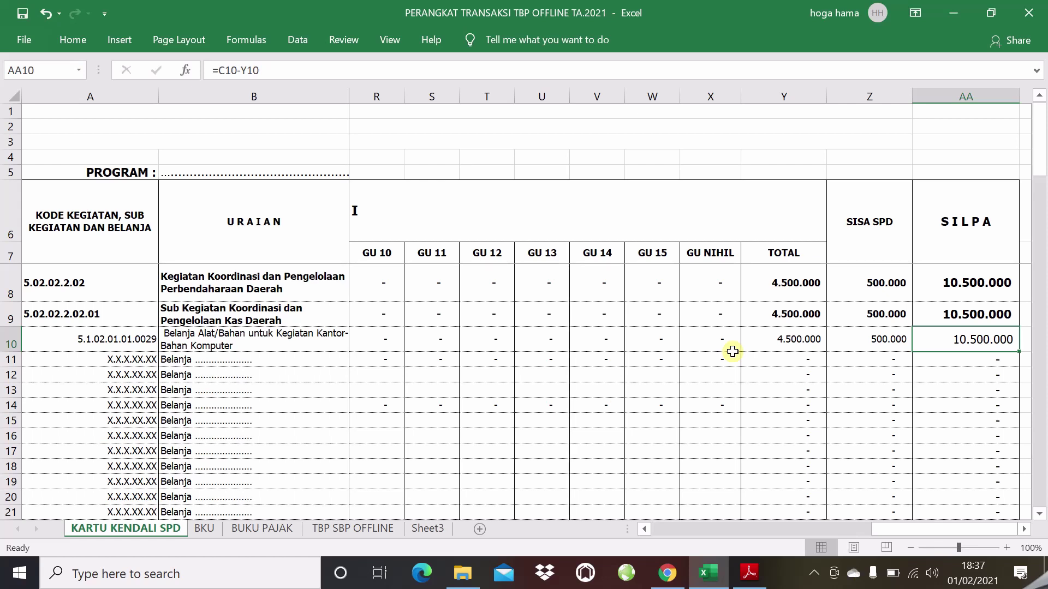
- Review the budget and Uraian cells of the Bahan Komputer row and the empty budget cell beneath it
left_click_drag(883, 530, 636, 530)
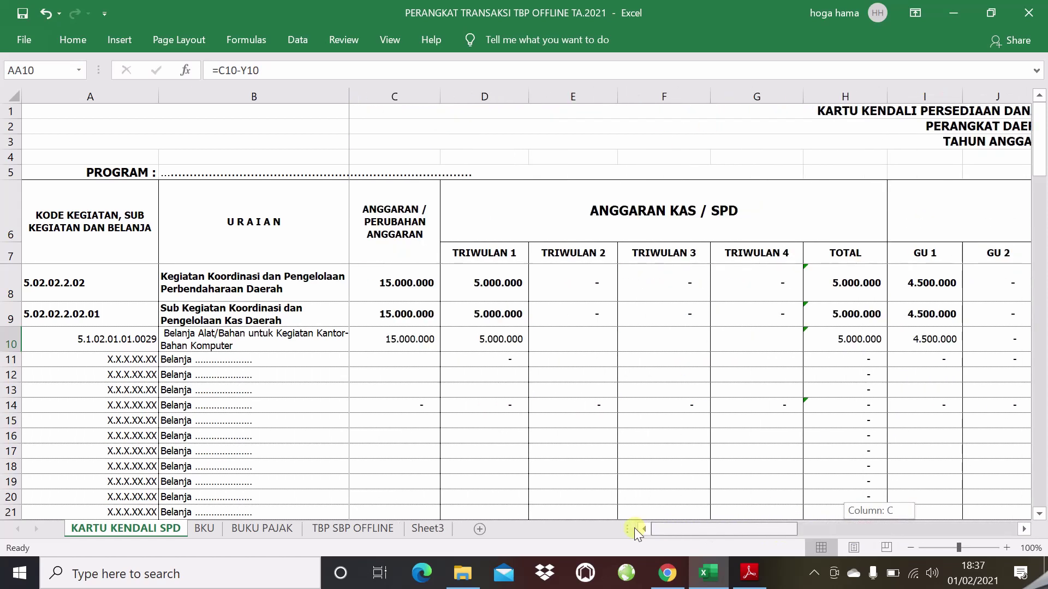
left_click(475, 406)
left_click(410, 347)
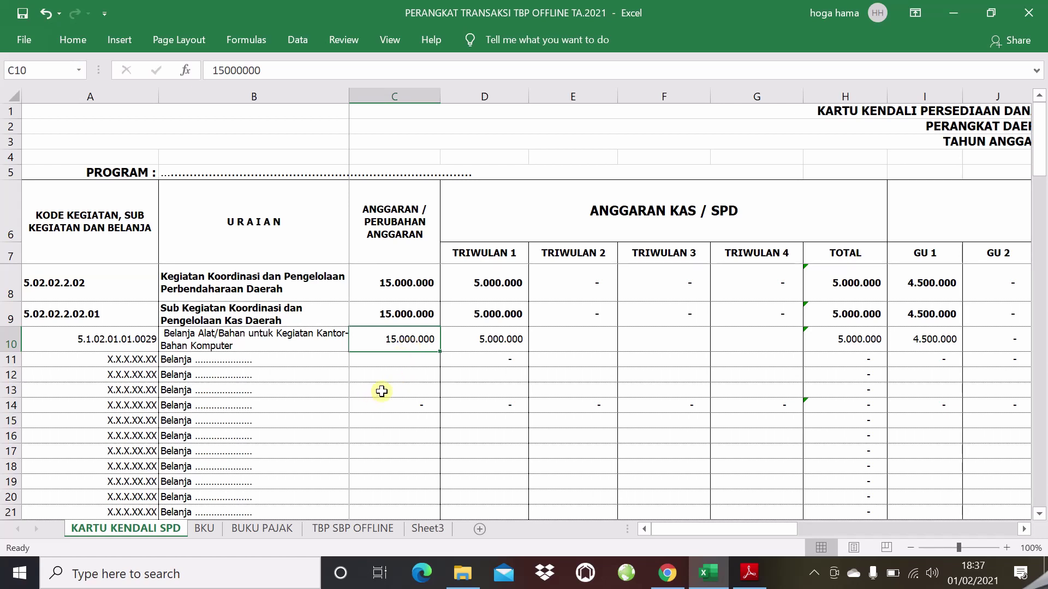
left_click(386, 360)
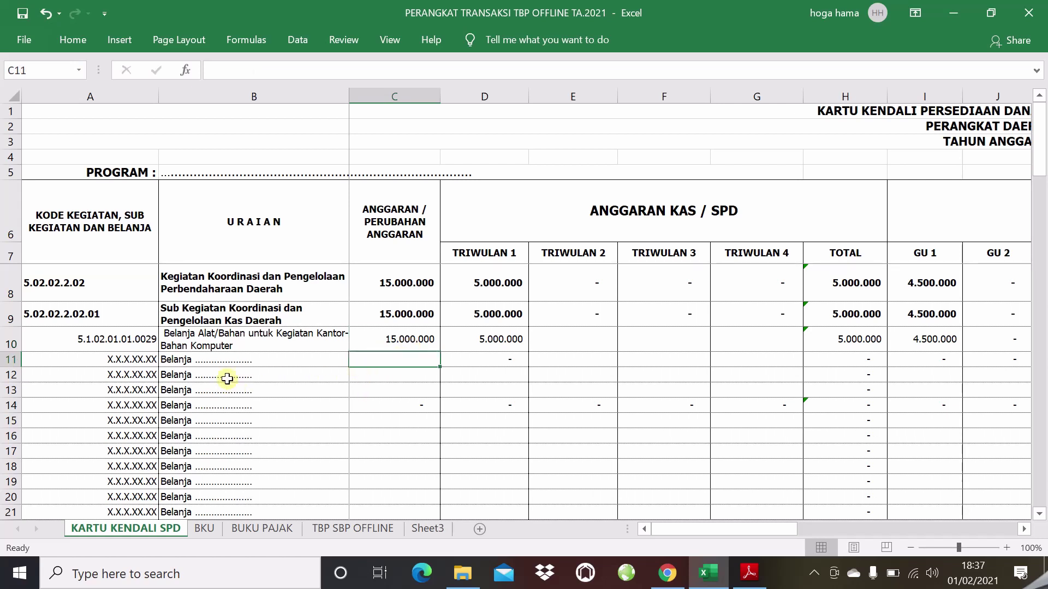
left_click(250, 339)
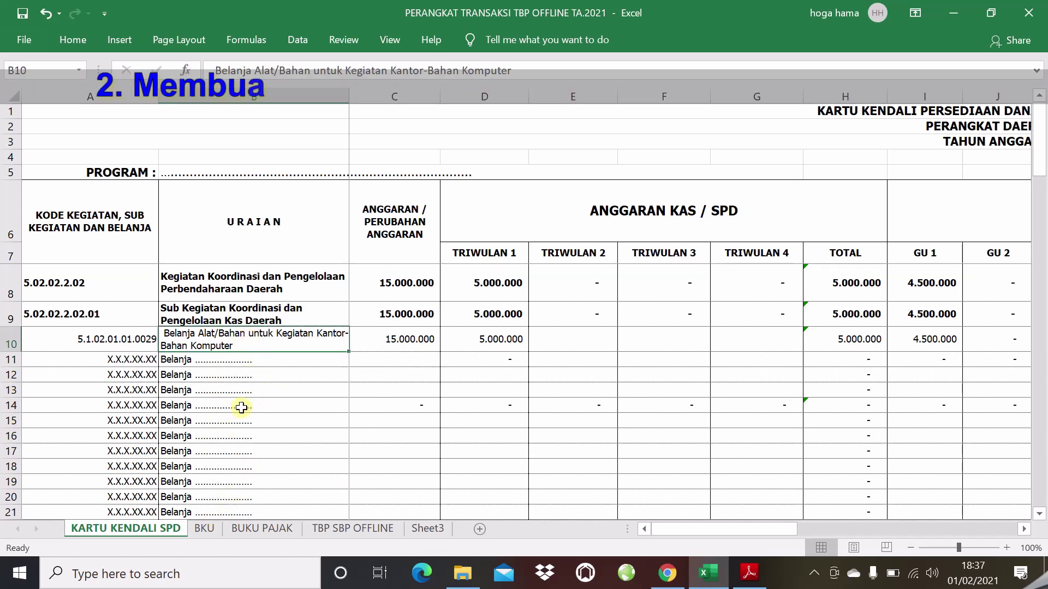
- Open the BKU sheet and examine the Nomor Bukti, Kode Rekening and Uraian cells of its first entry
left_click(204, 530)
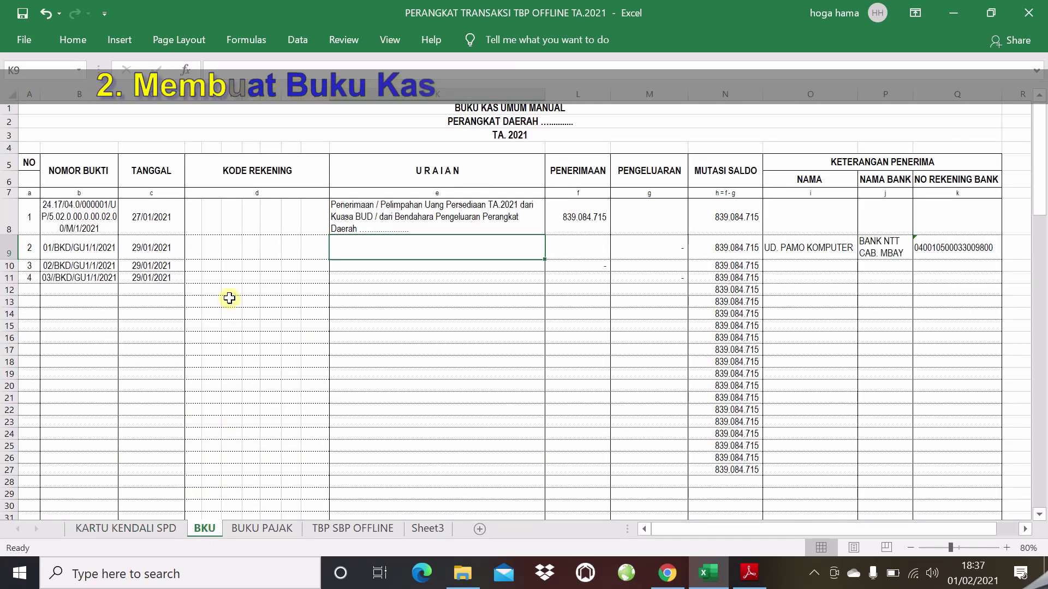
left_click(112, 247)
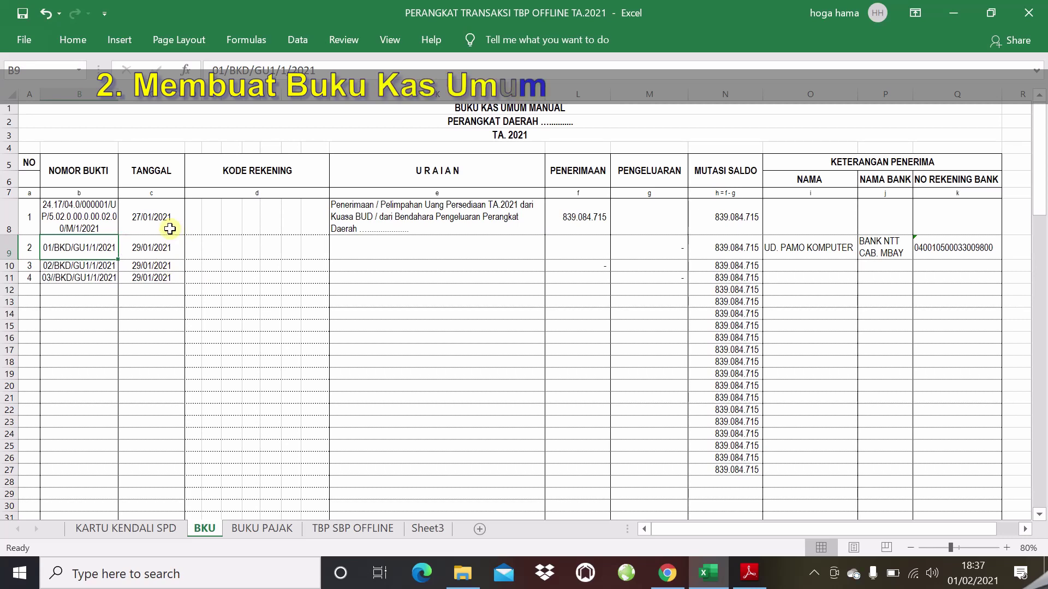
left_click(187, 211)
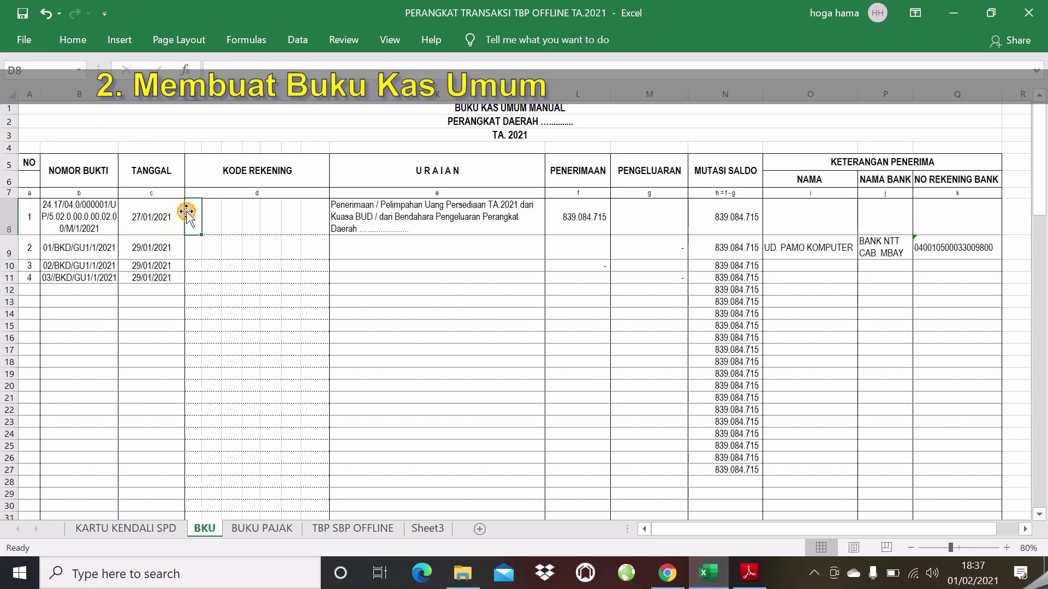
left_click(109, 224)
left_click(234, 217)
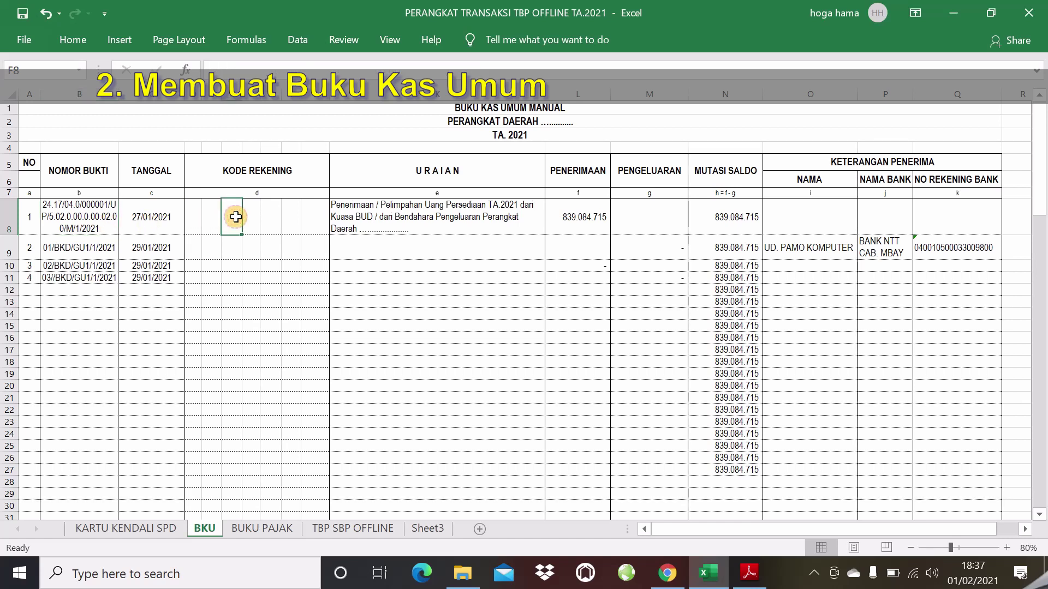
left_click(343, 212)
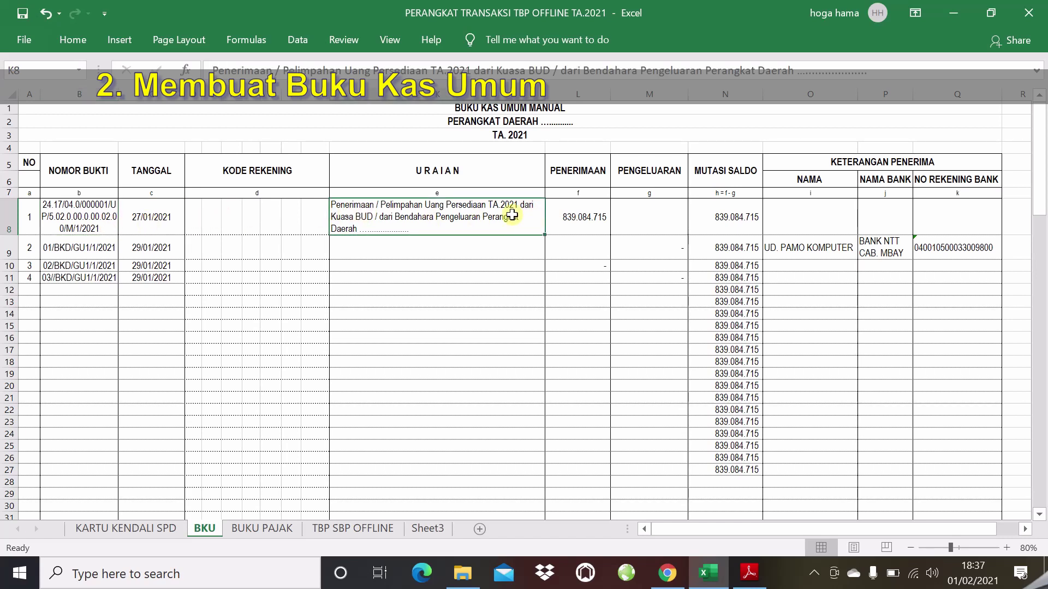
- Examine how the Uraian, Penerimaan, Pengeluaran and Mutasi Saldo cells of the first BKU entry relate
left_click(574, 216)
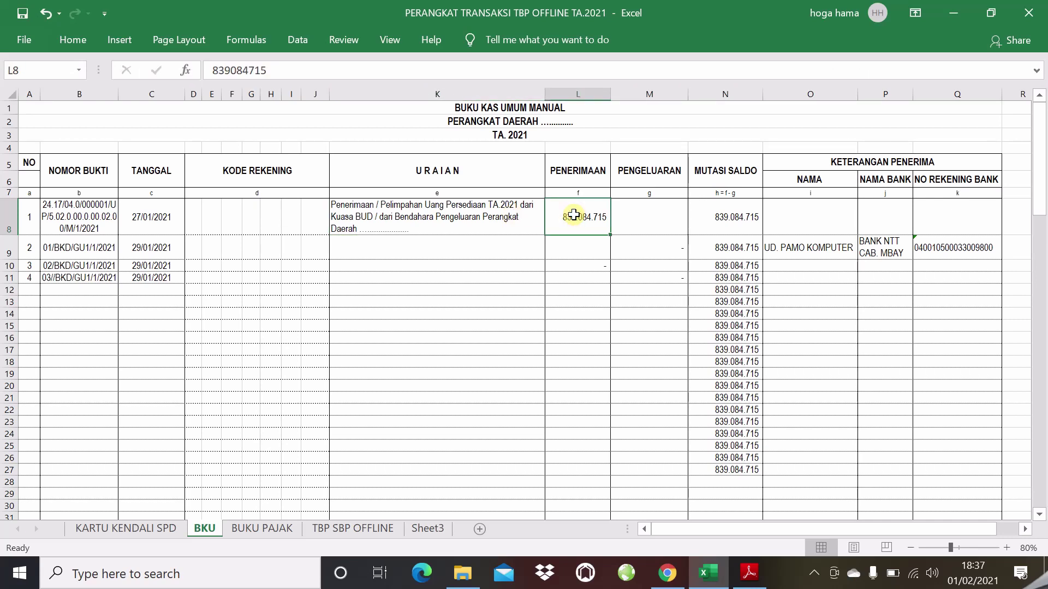
left_click(488, 216)
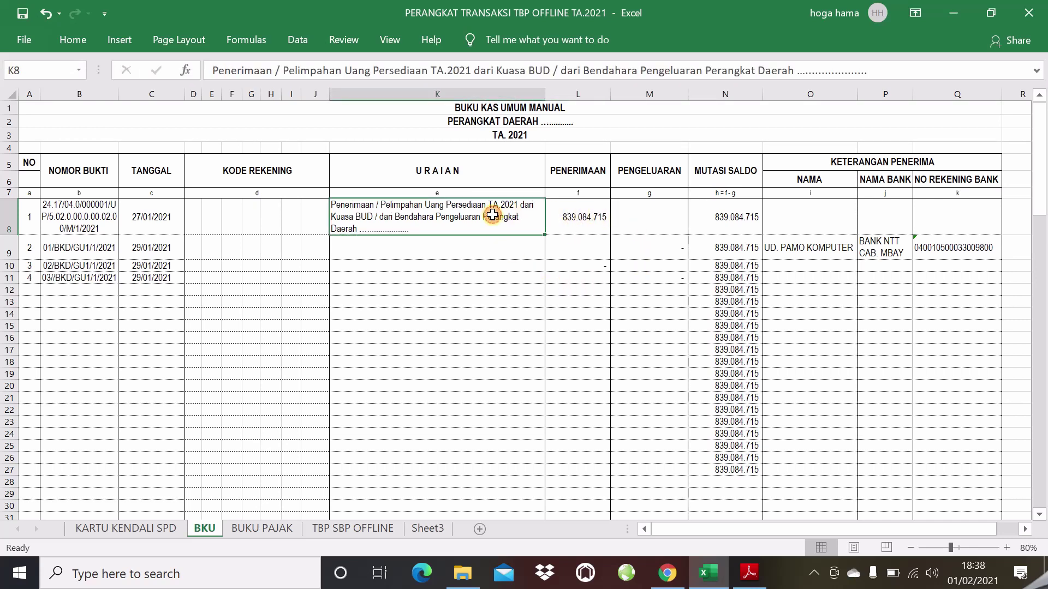
left_click(557, 216)
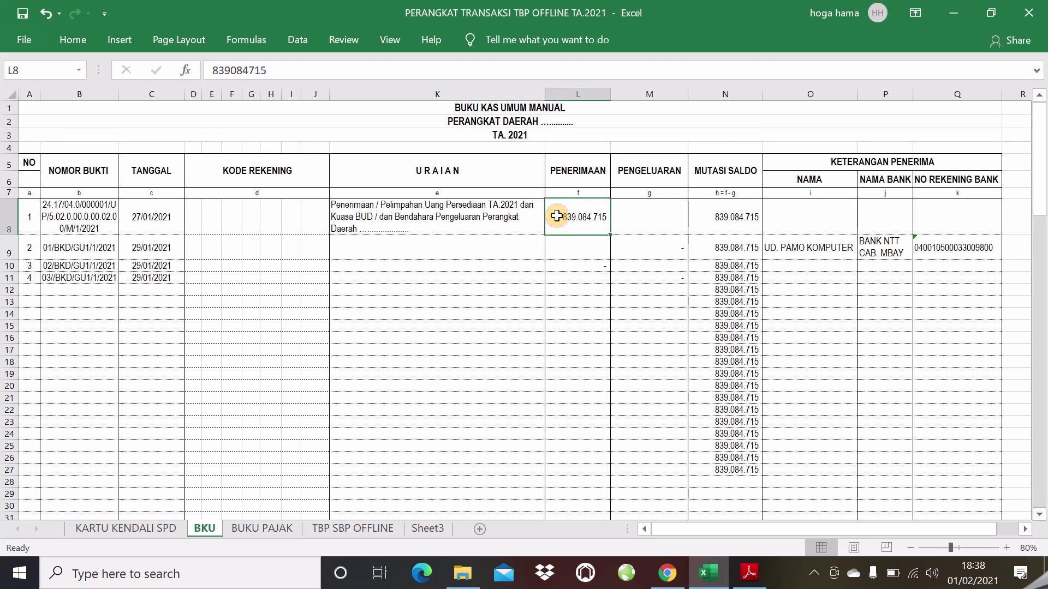
left_click(453, 216)
left_click(573, 221)
left_click(660, 214)
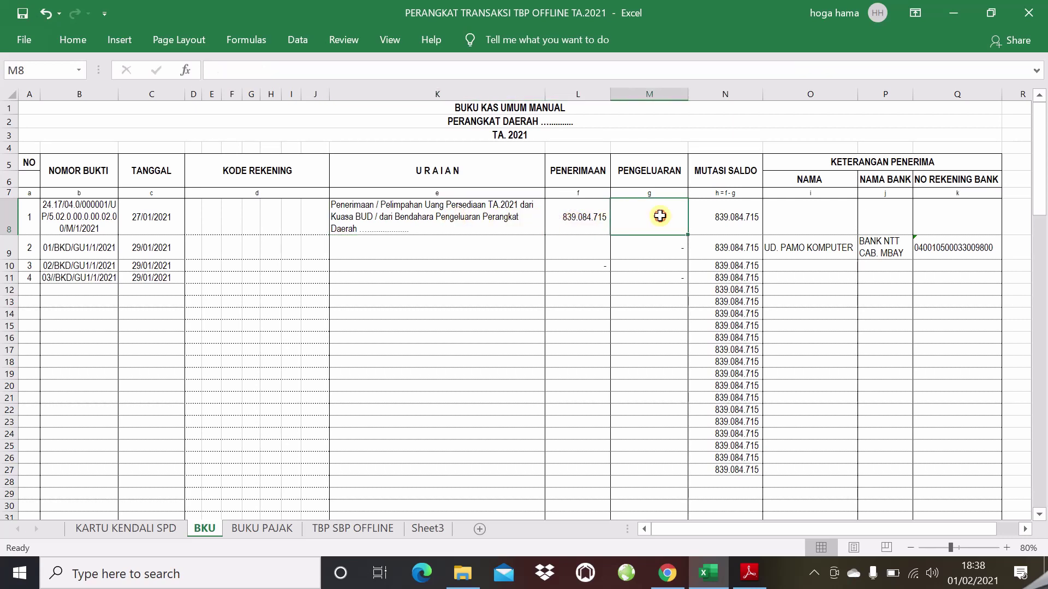
left_click(718, 213)
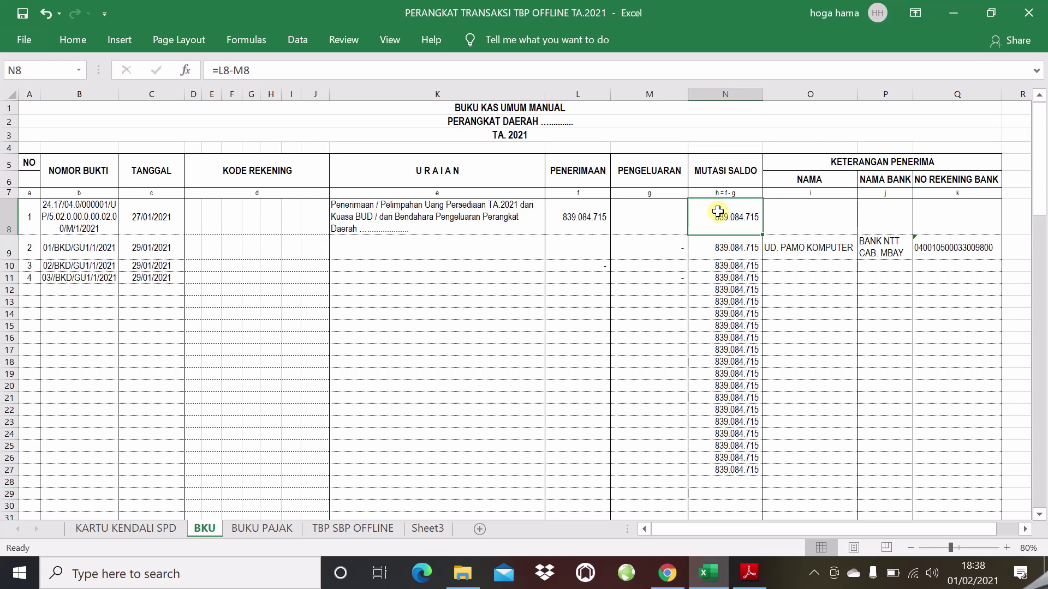
left_click(634, 217)
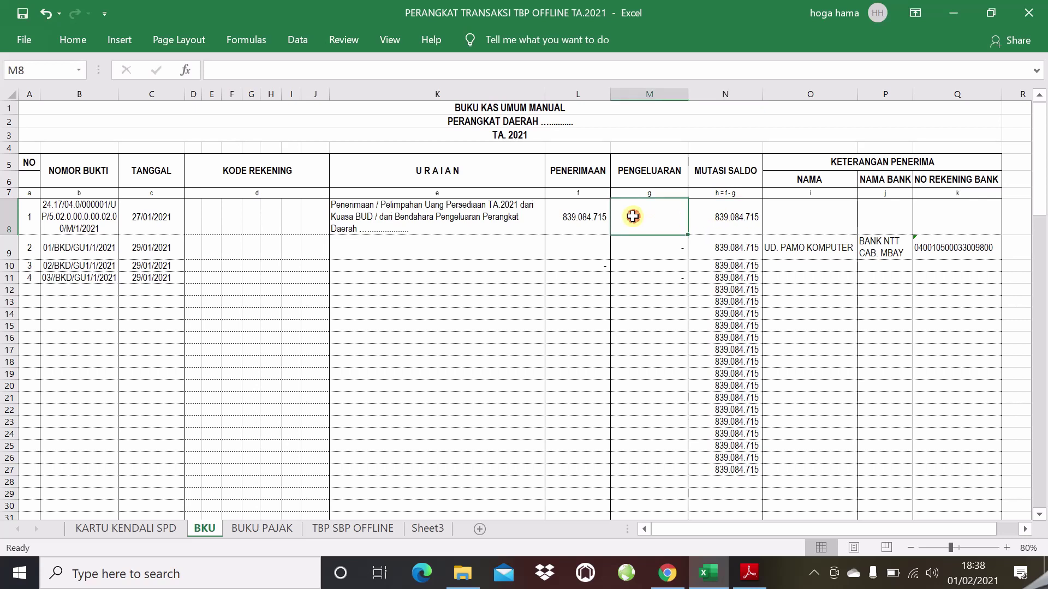
left_click(589, 224)
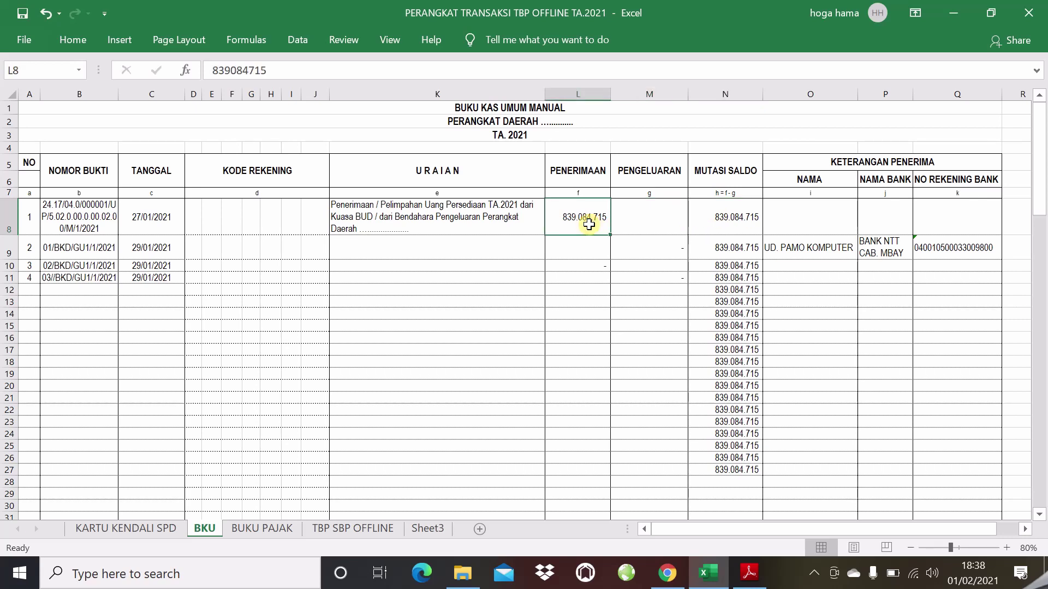
left_click(486, 219)
left_click(571, 217)
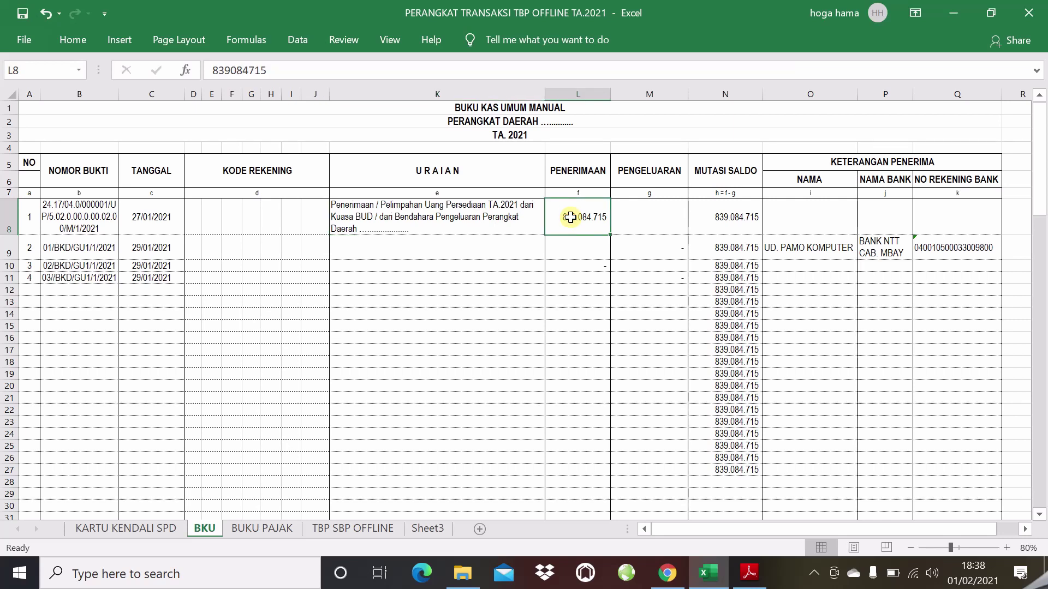
left_click(712, 213)
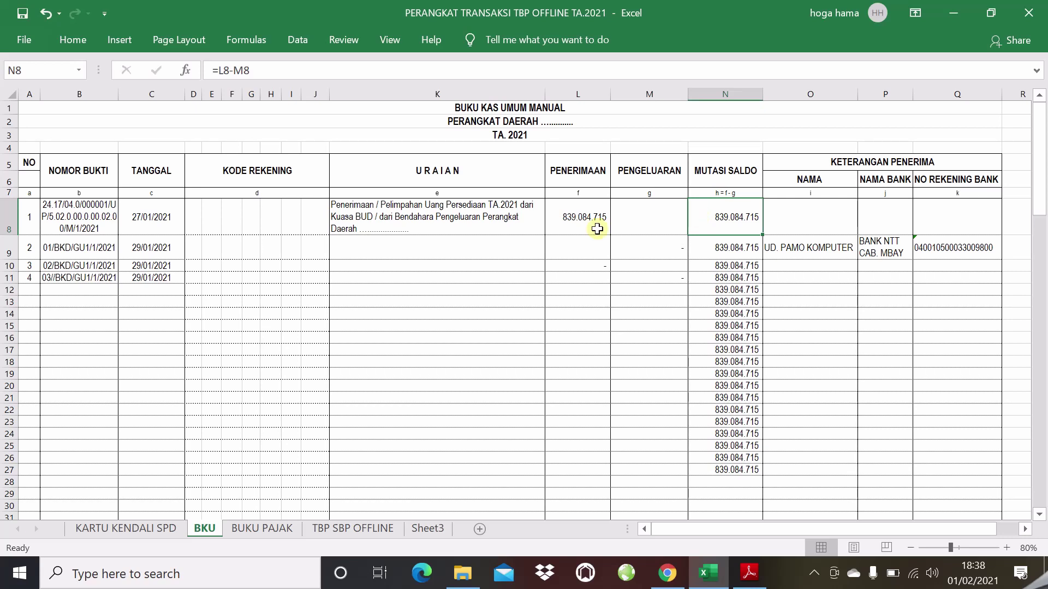
left_click(439, 225)
left_click(720, 216)
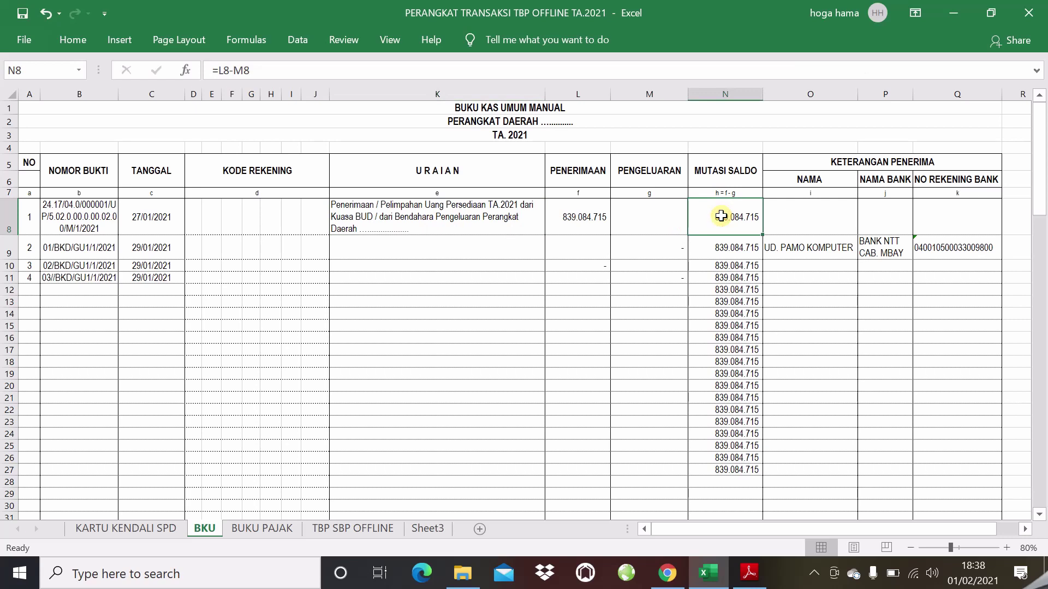
- Replace the dotted placeholder in the BKU heading so it reads PERANGKAT DAERAH BADAN KEUANGAN DAERAH
left_click(583, 125)
double_click(582, 125)
key("BackSpace")
key("BackSpace")
key("BackSpace")
key("BackSpace")
key("BackSpace")
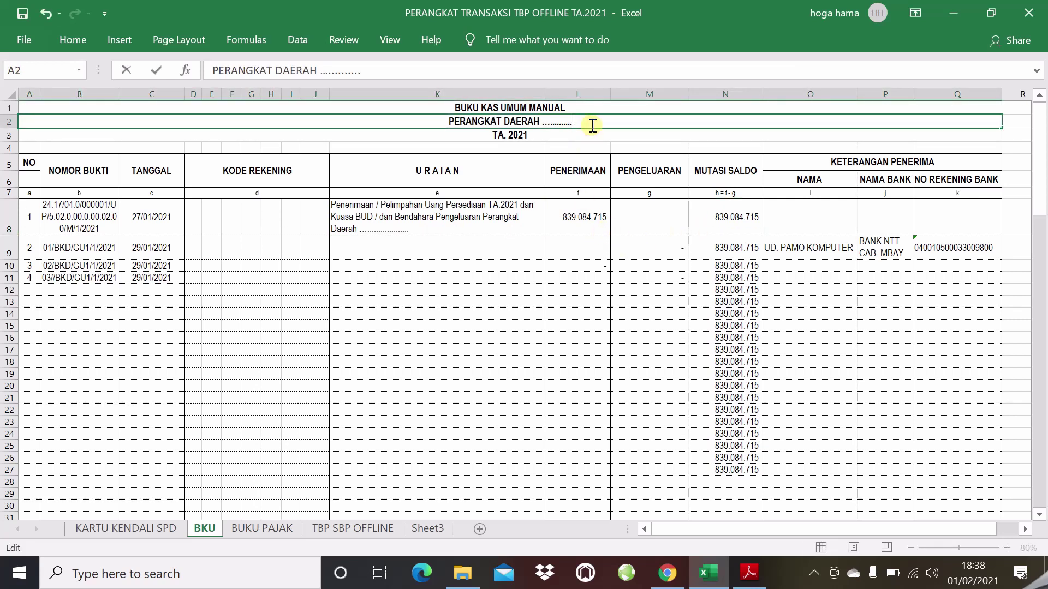
key("BackSpace")
key("BackSpace")
key("BackSpace")
key("BackSpace")
key("BackSpace")
key("BackSpace")
key("BackSpace")
key("BackSpace")
key("BackSpace")
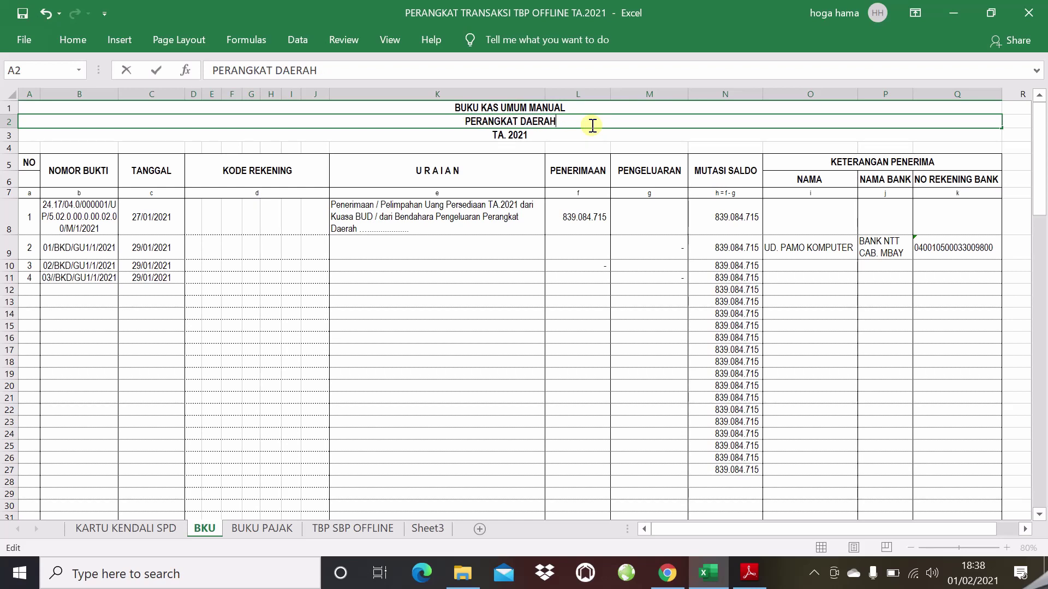
type("B")
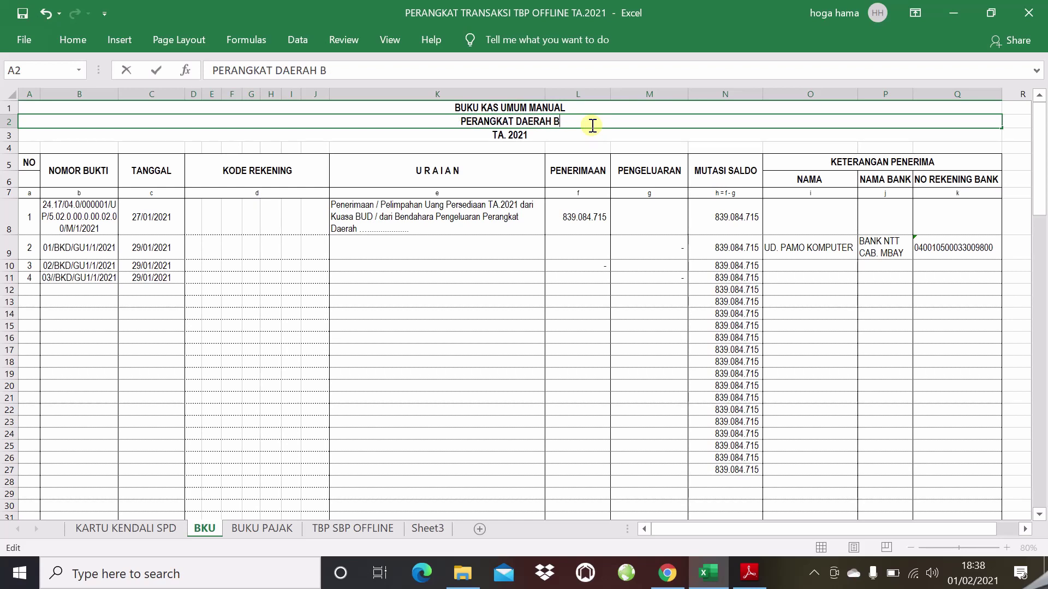
type("ADAN KEUAN")
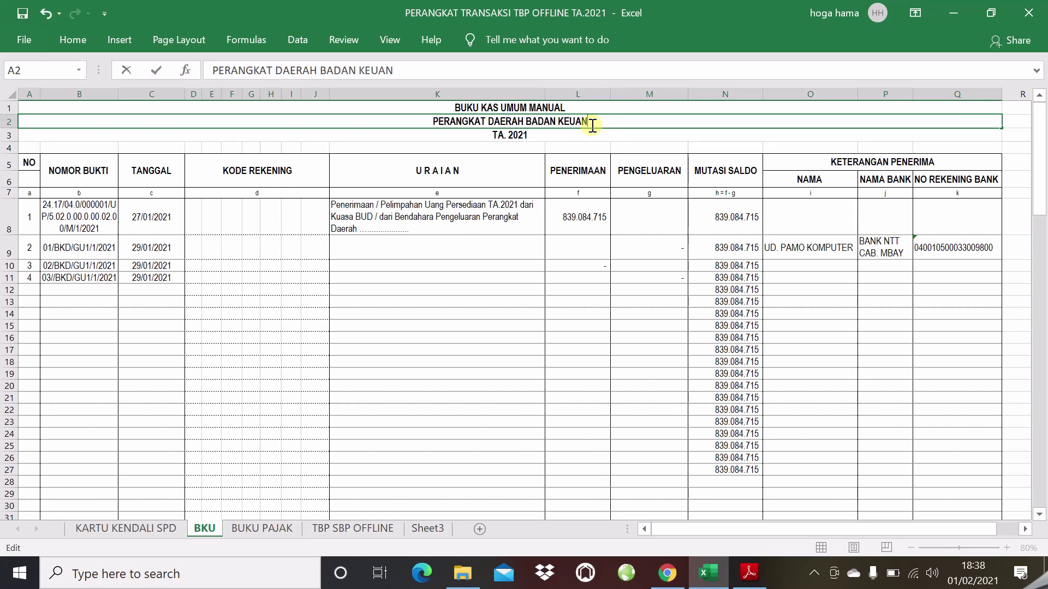
type("GAN DAERAJ")
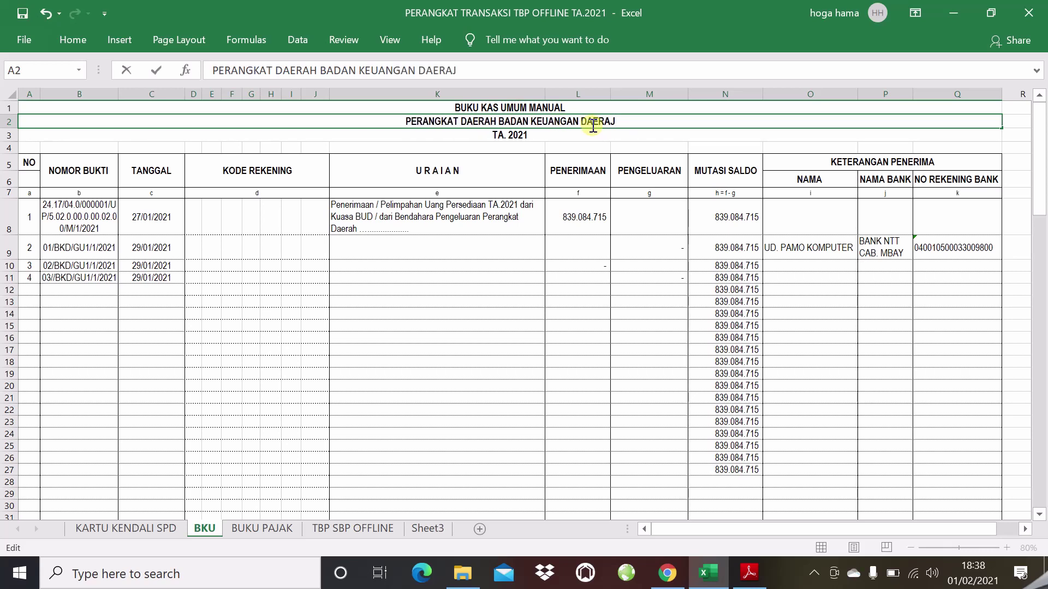
key("BackSpace")
type("H")
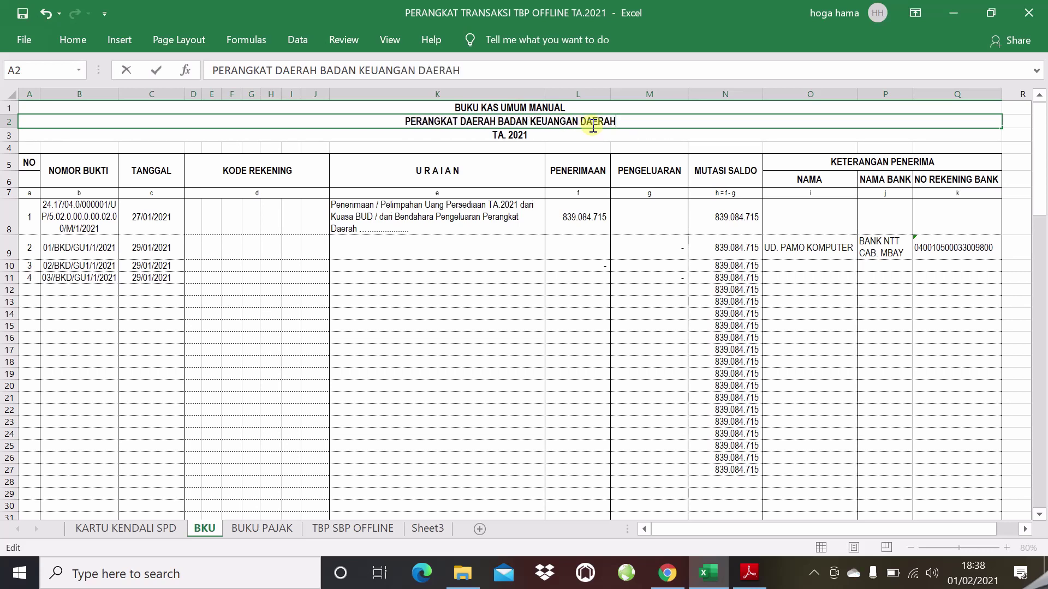
key("Return")
- Switch to INVOICE.pdf in Adobe Reader and copy the item name "Ribbon / Pita Printer Printronix PSA3 P7215"
left_click(539, 229)
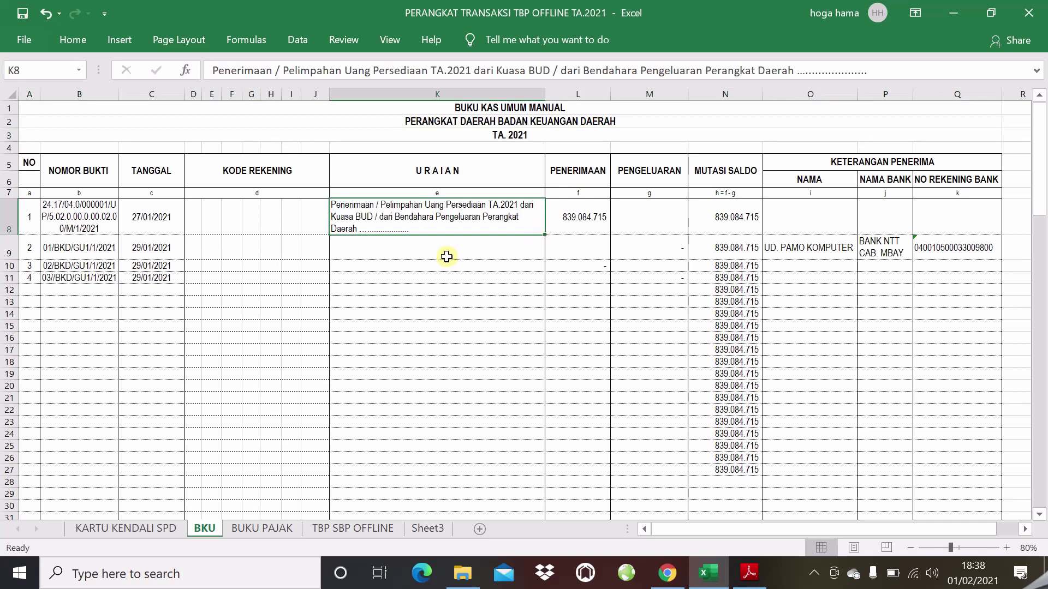
left_click(461, 282)
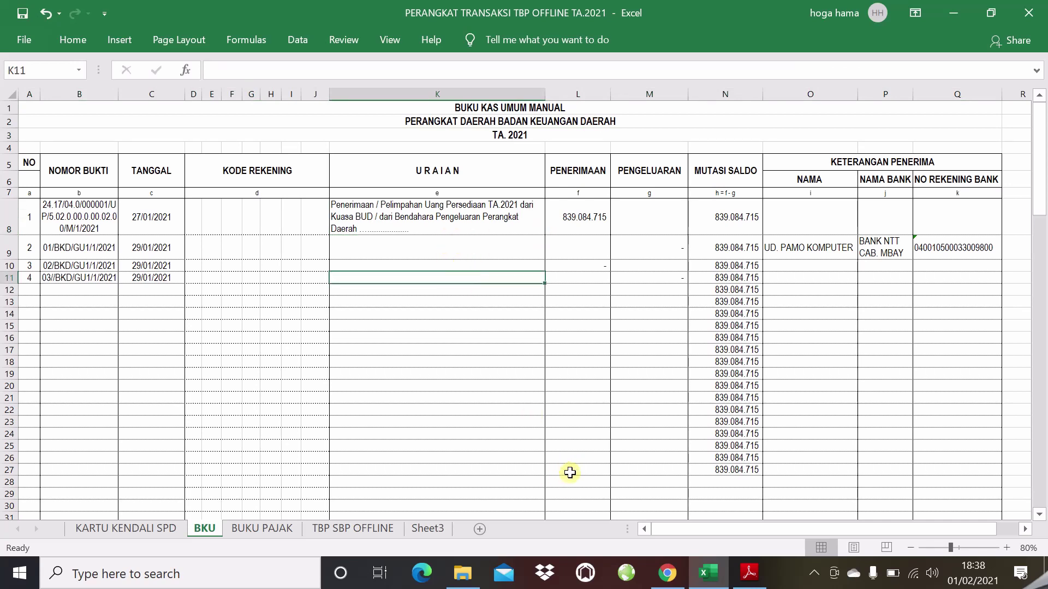
left_click(418, 252)
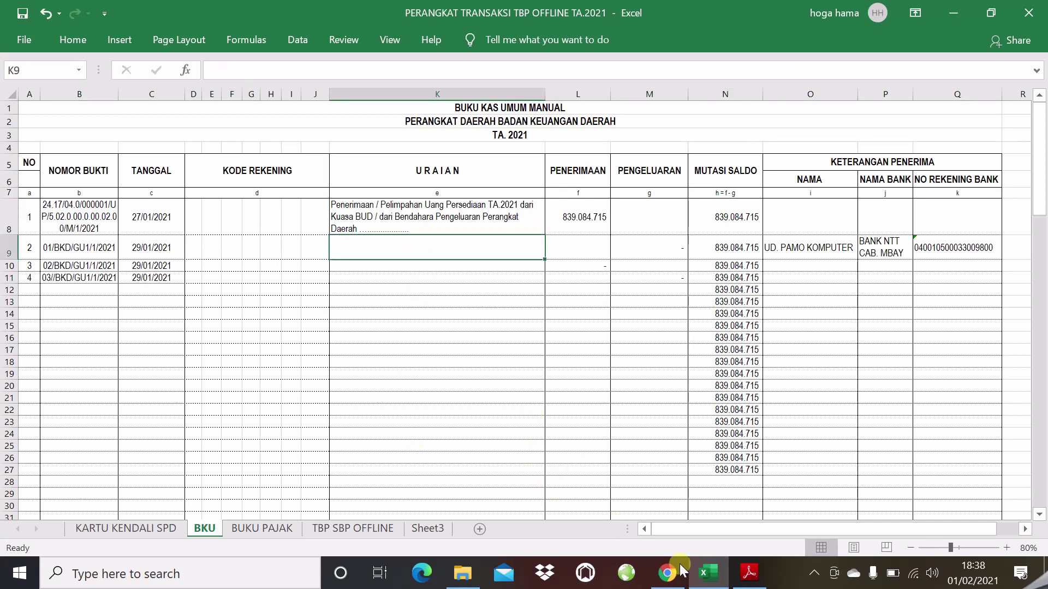
mouse_move(716, 582)
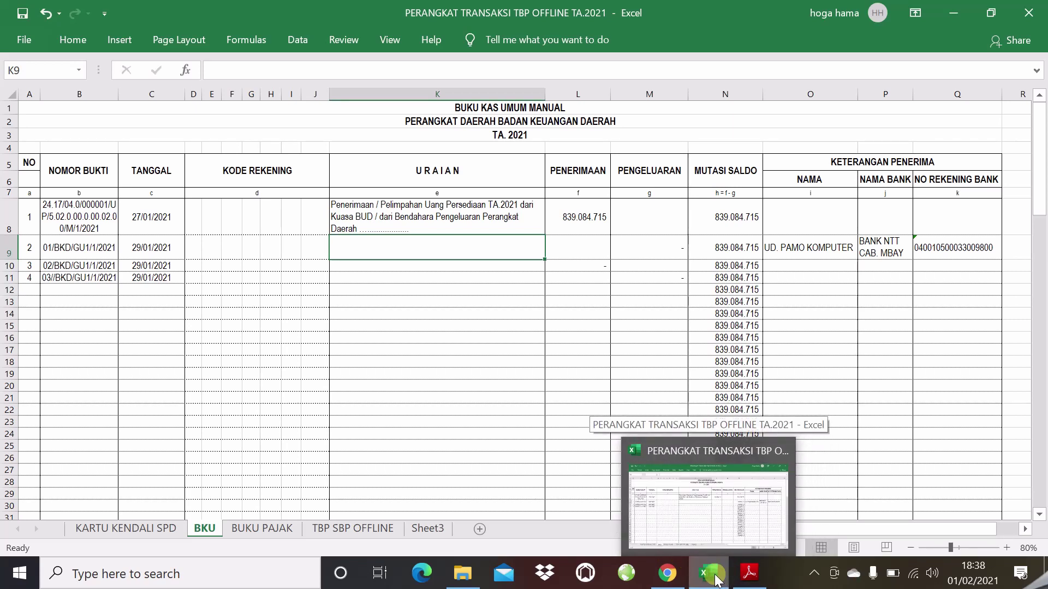
left_click(679, 502)
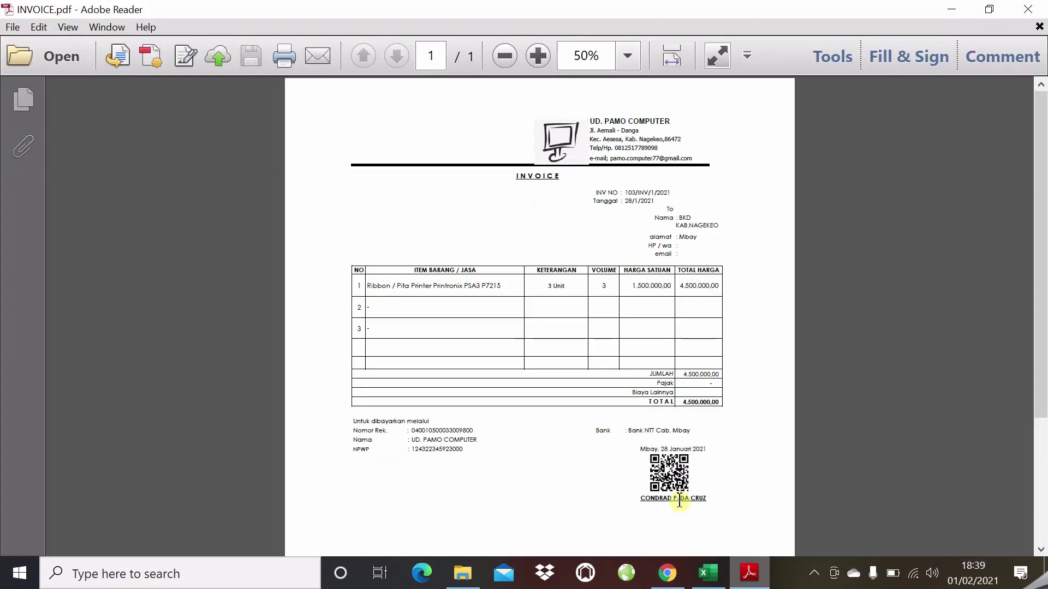
left_click_drag(510, 285, 373, 281)
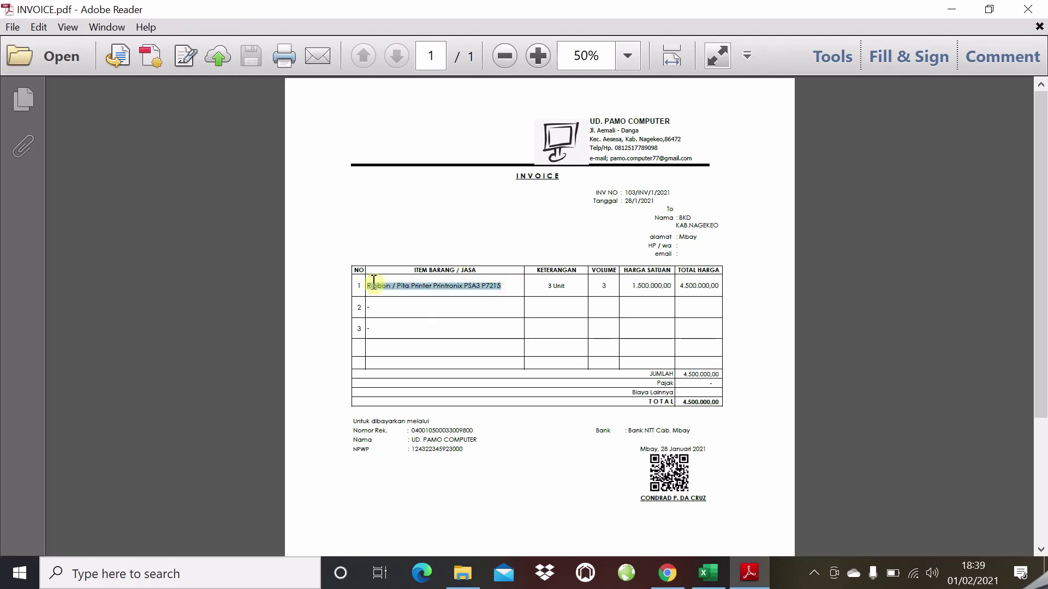
left_click(369, 283)
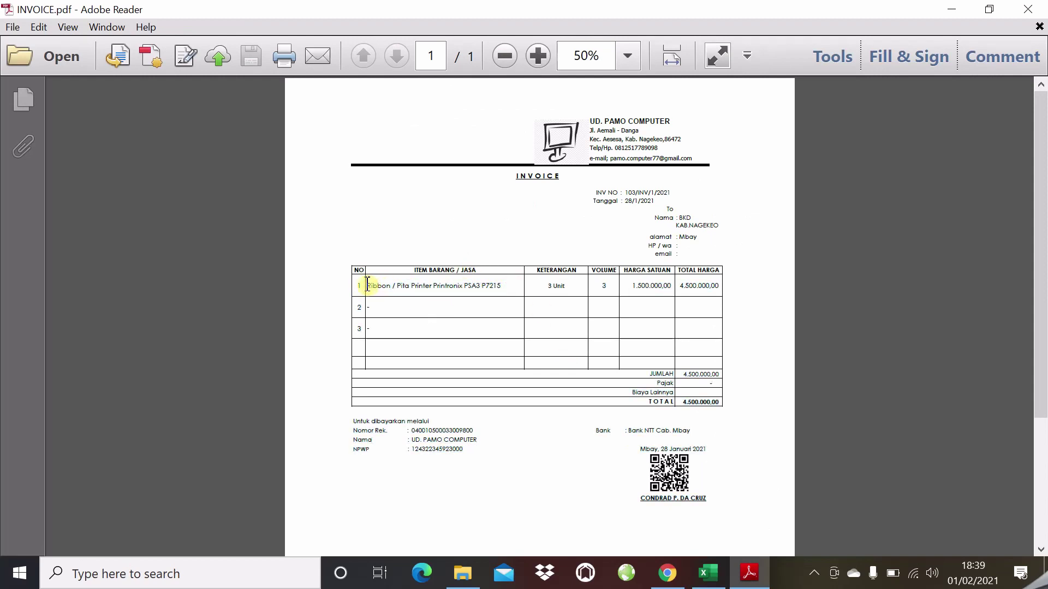
left_click_drag(501, 285, 375, 288)
right_click(376, 287)
left_click(393, 298)
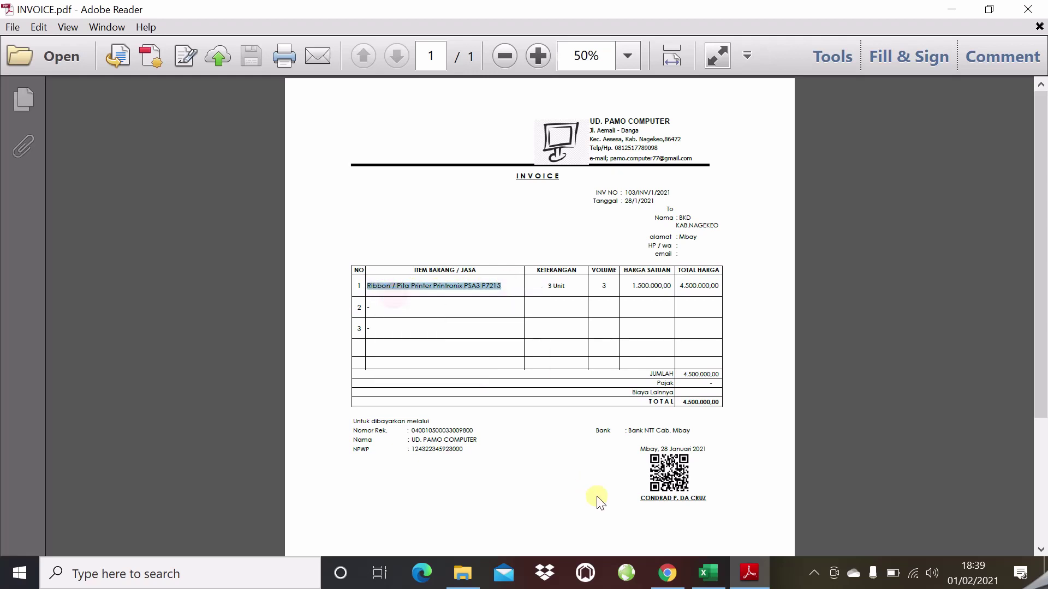
- Back in the Excel BKU sheet, enter "Pembayaran Ribbon / Pita Printer Printronix PSA3 P7215 Kepada UD. PAMO COMPUTER" as the second entry's Uraian
left_click(707, 573)
double_click(425, 247)
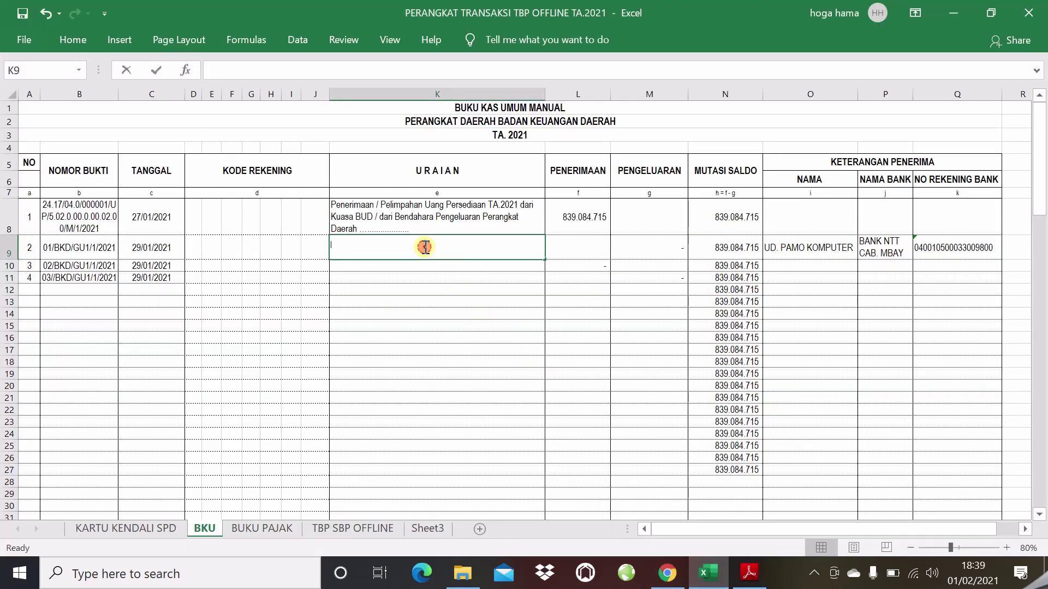
type("Pembayara")
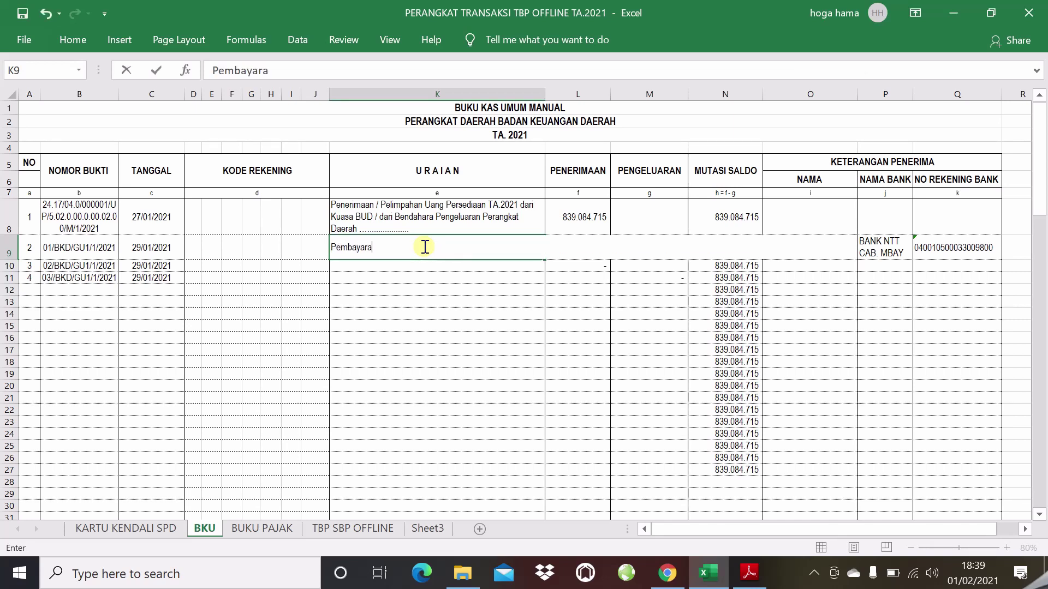
type("n")
key("ctrl+v")
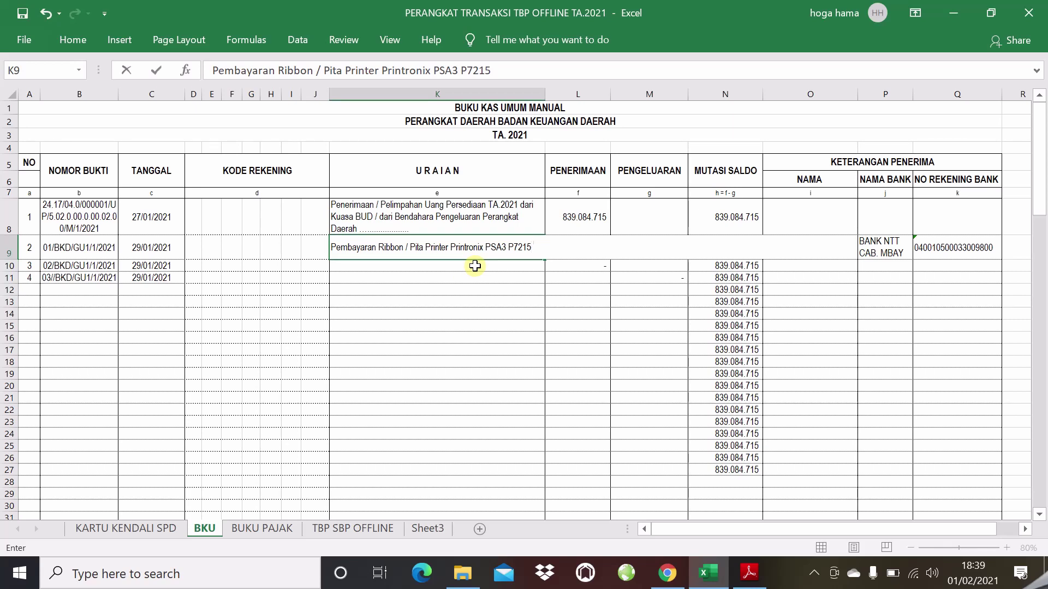
type("k")
type("Kepada UD.")
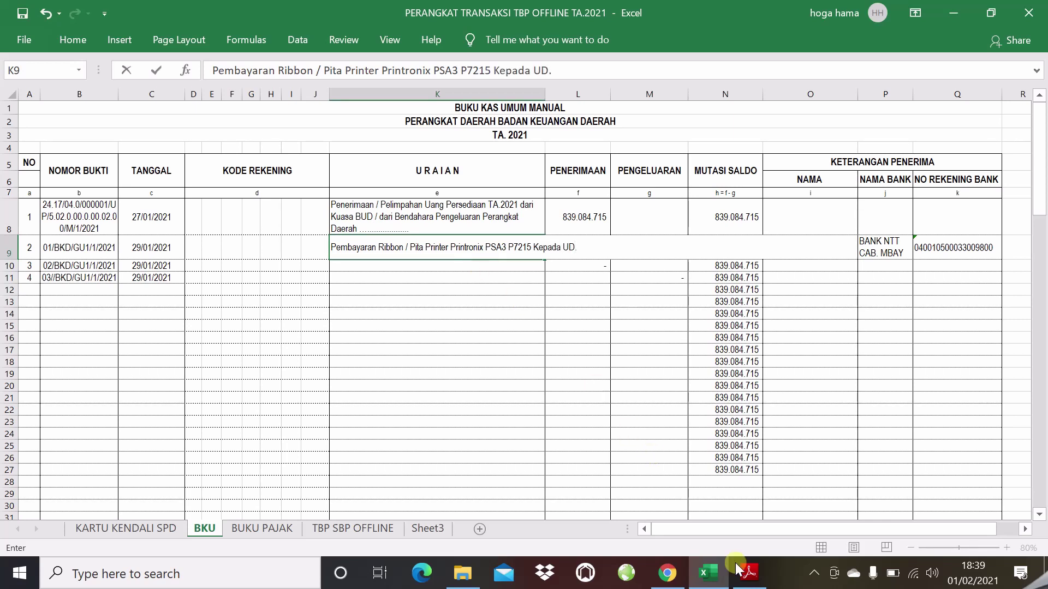
left_click(750, 573)
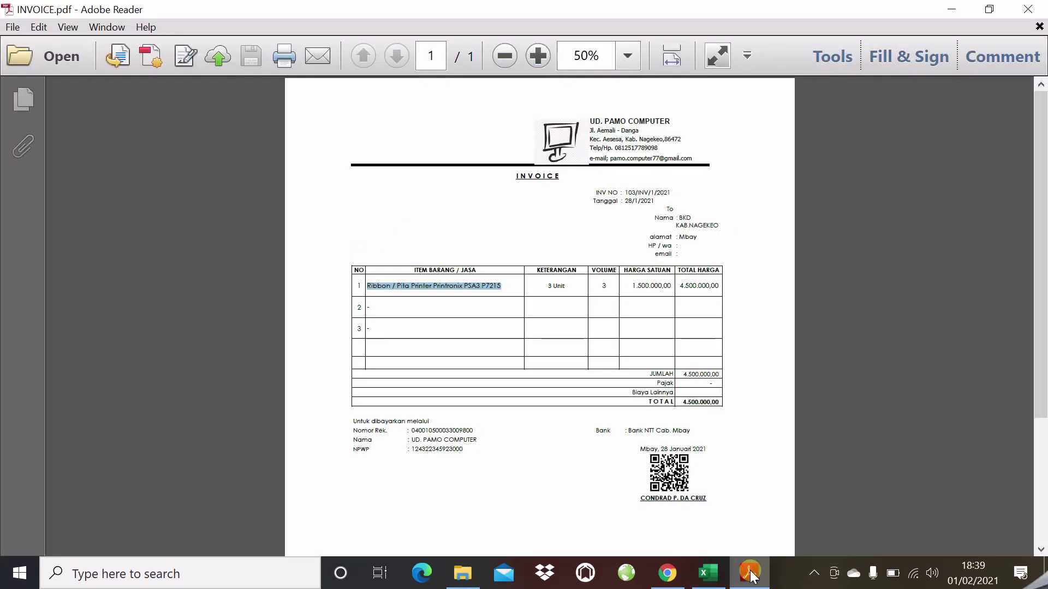
left_click(750, 573)
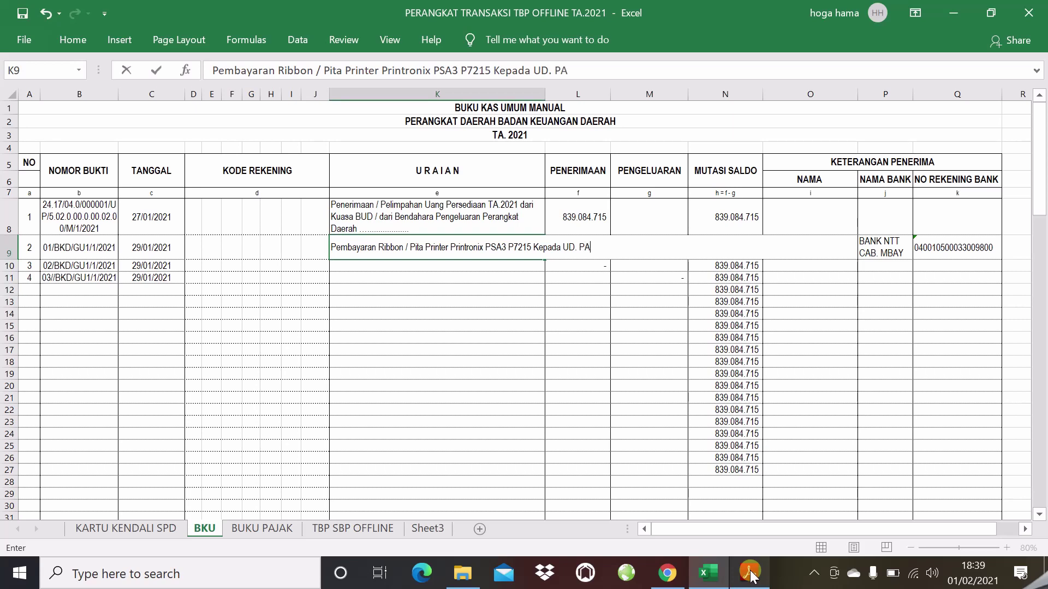
type("MO COMPUTER")
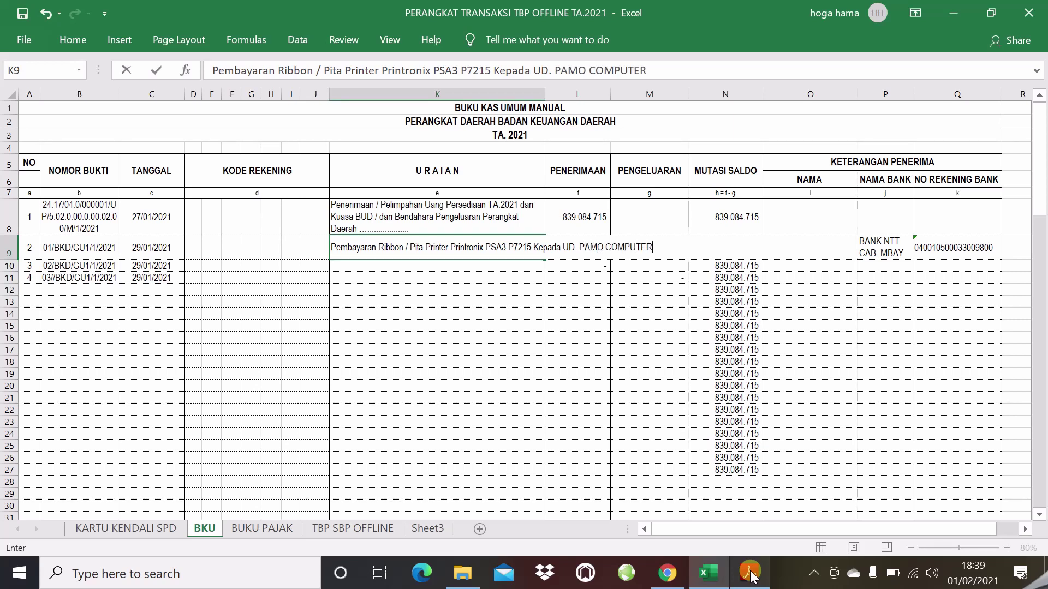
key("Return")
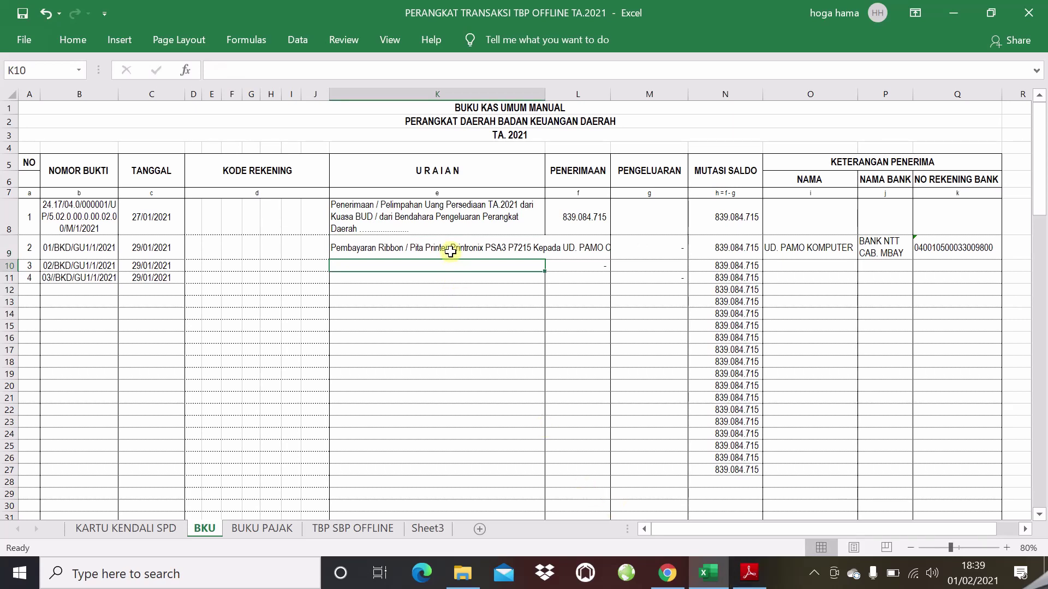
- Wrap the text in the Uraian cell of the second BKU entry so it fits the column
left_click(450, 251)
left_click(60, 41)
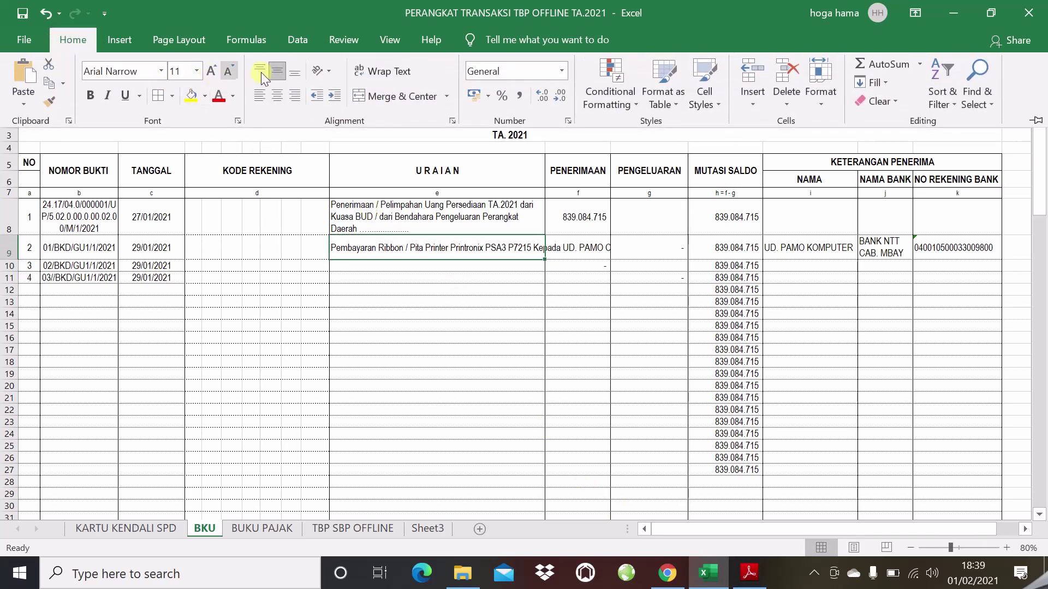
left_click(370, 72)
left_click(382, 300)
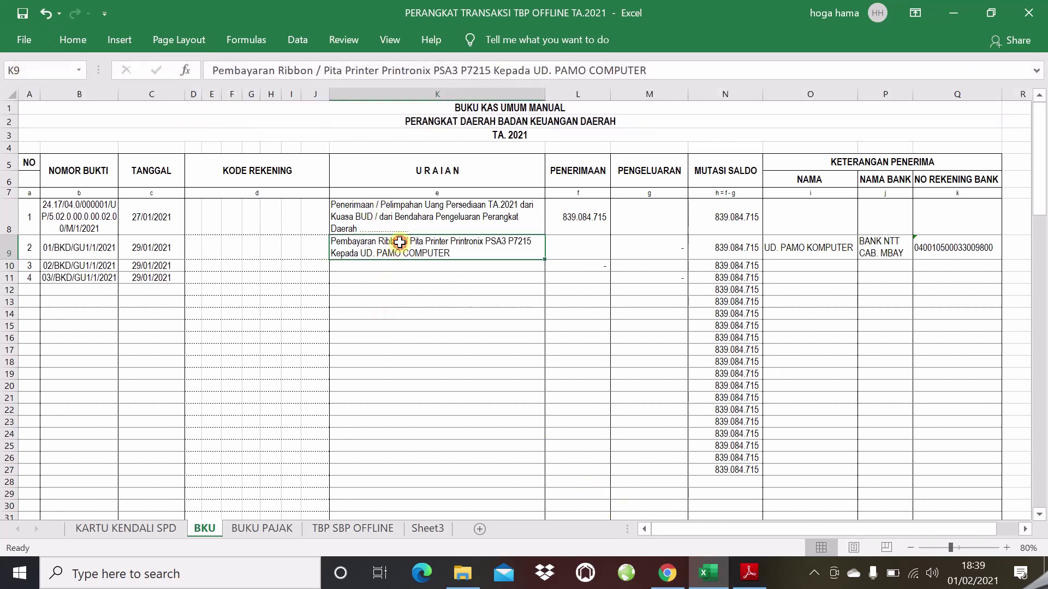
left_click(436, 301)
left_click(450, 246)
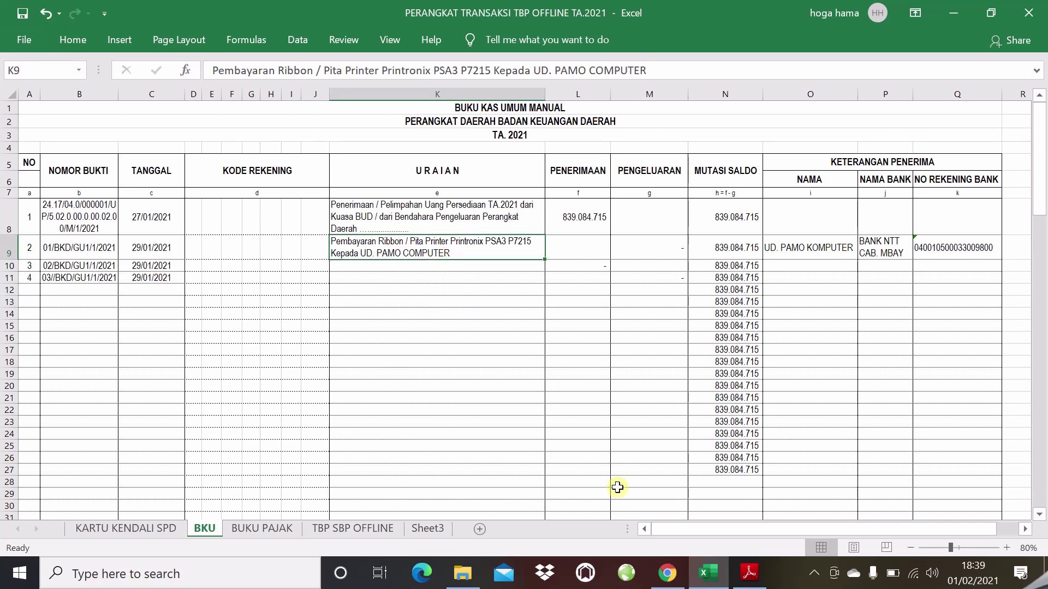
- Check the invoice total in Adobe Reader and enter 4500000 as the Pengeluaran of the second BKU entry in Excel
left_click(748, 574)
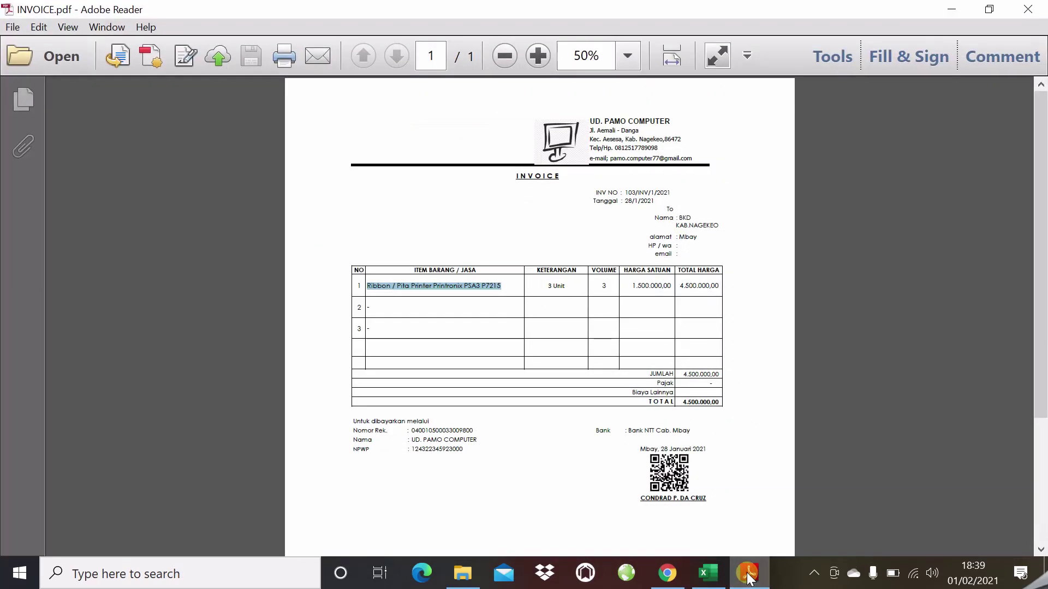
left_click(748, 574)
left_click(648, 246)
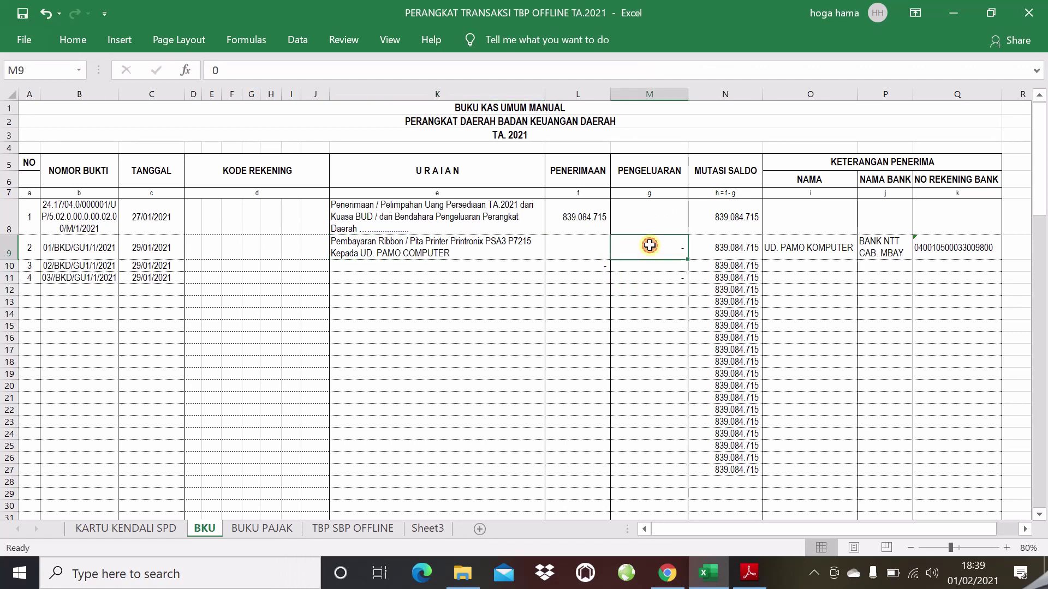
type("45")
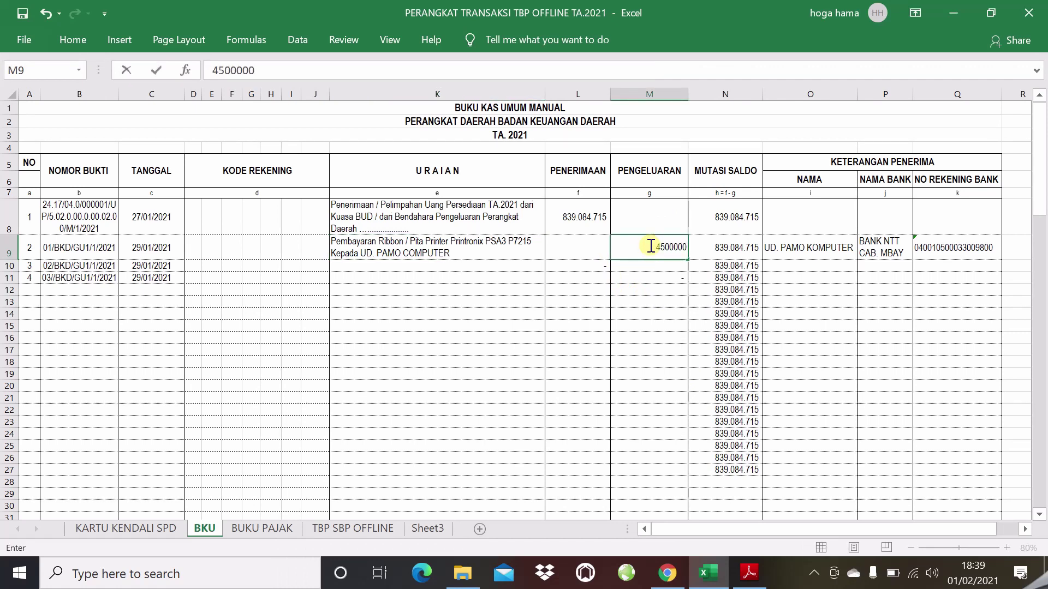
type("00000")
key("Return")
left_click(665, 346)
left_click(647, 247)
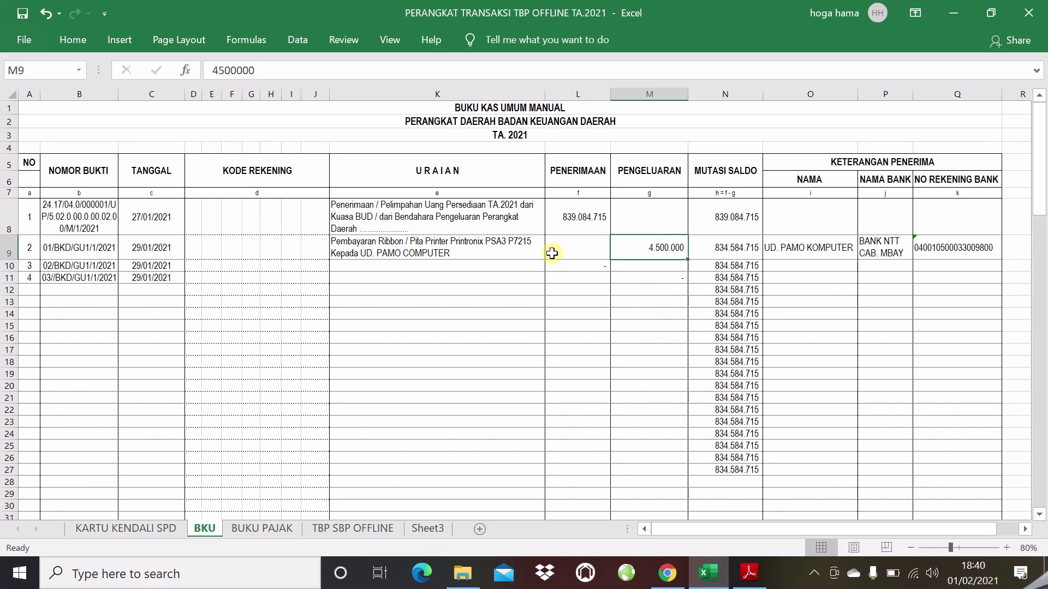
- Examine how the Mutasi Saldo formulas of the second entry and the rows beneath it use the Pengeluaran amount
left_click(728, 254)
left_click(612, 251)
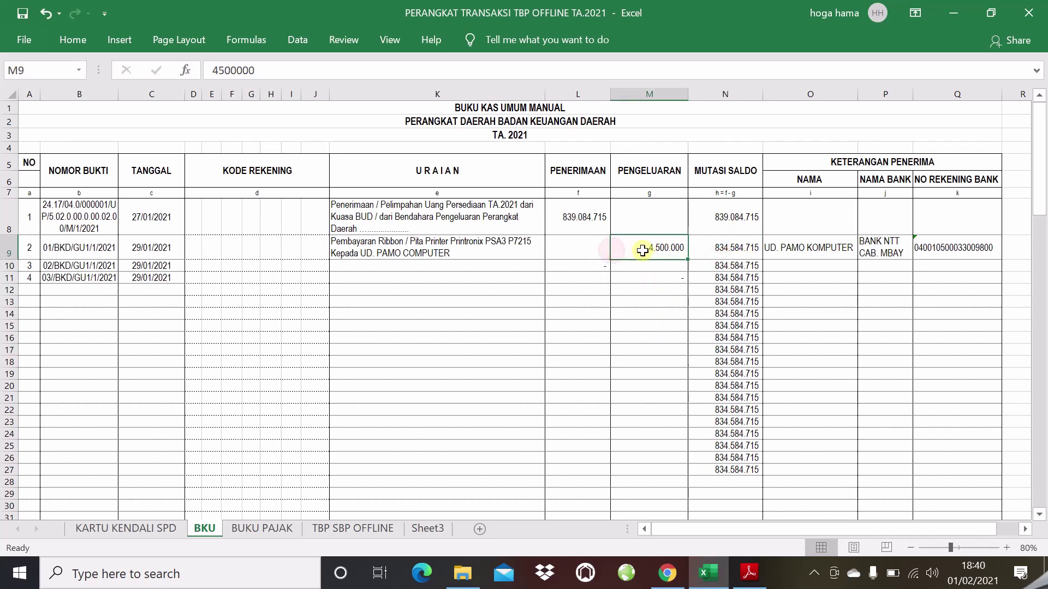
left_click(718, 249)
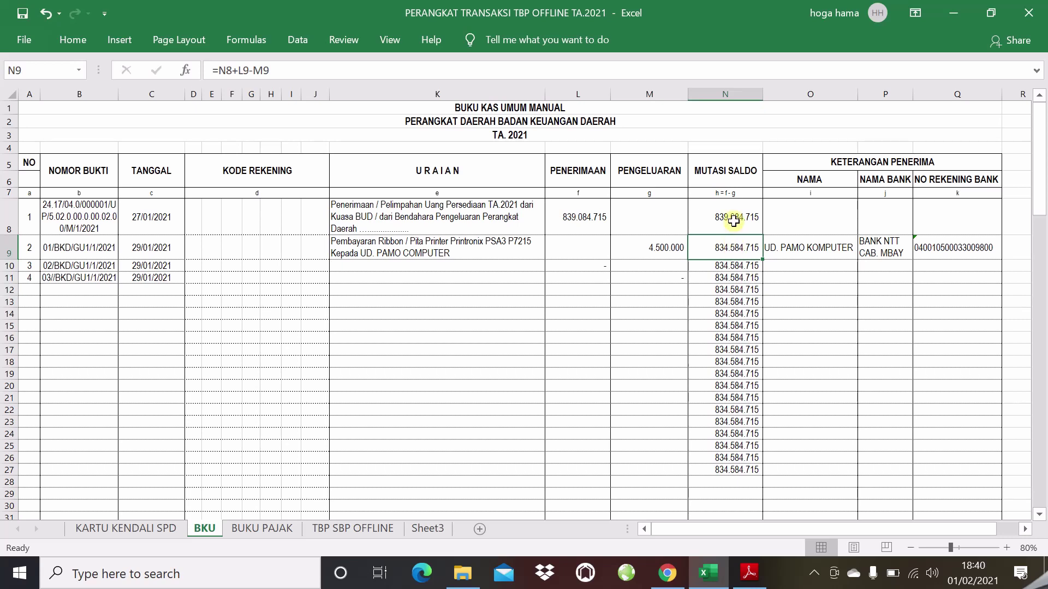
double_click(738, 249)
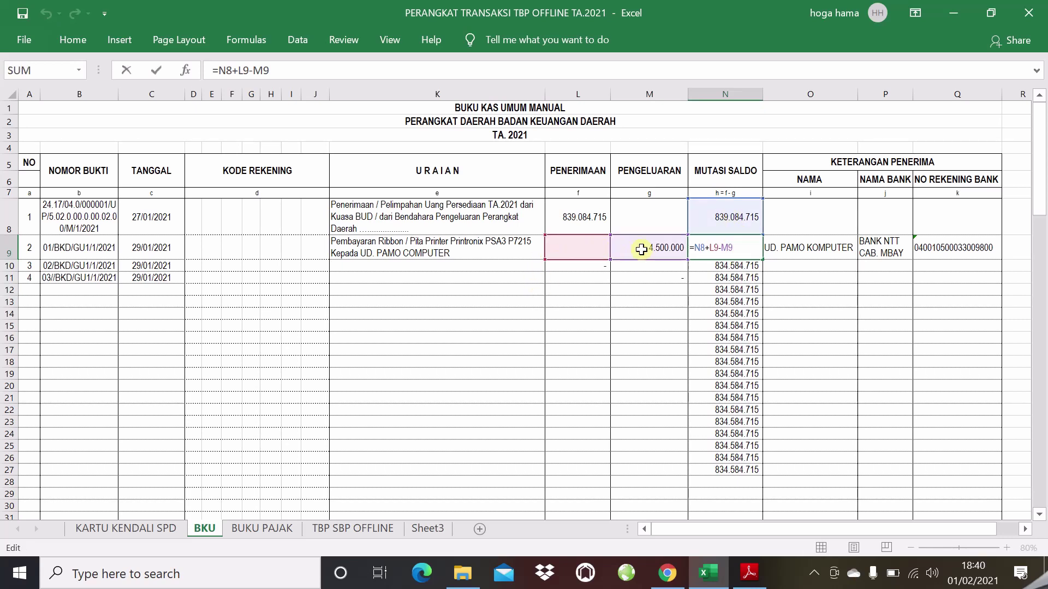
left_click(731, 268)
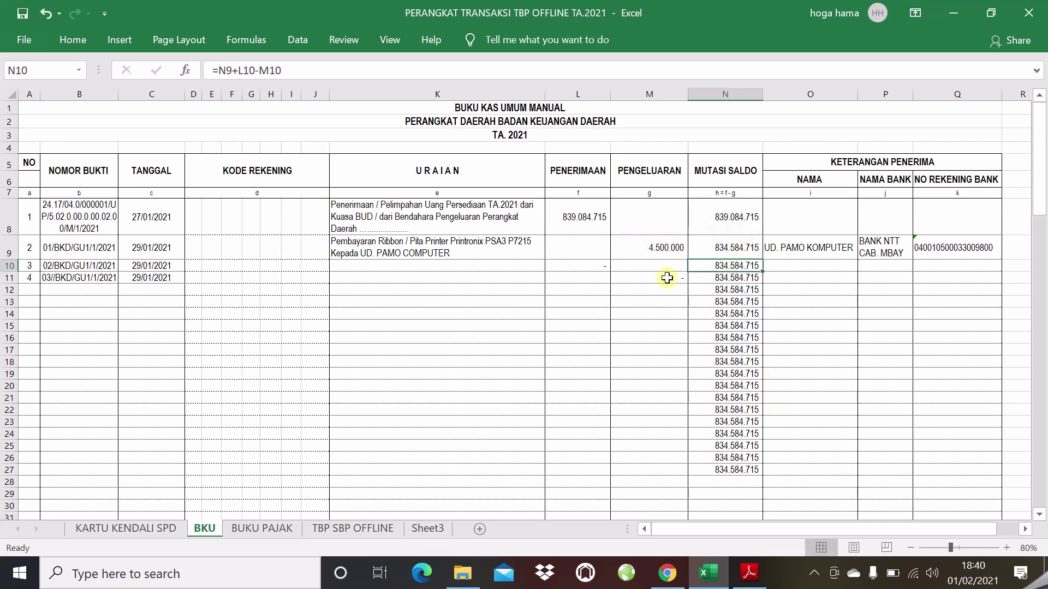
left_click(639, 245)
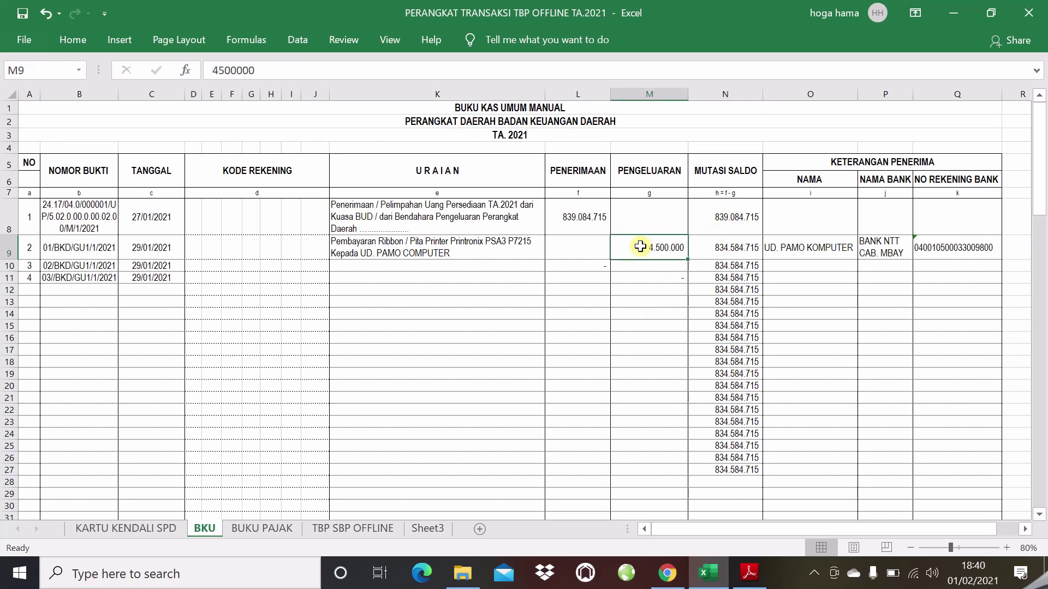
left_click(723, 300)
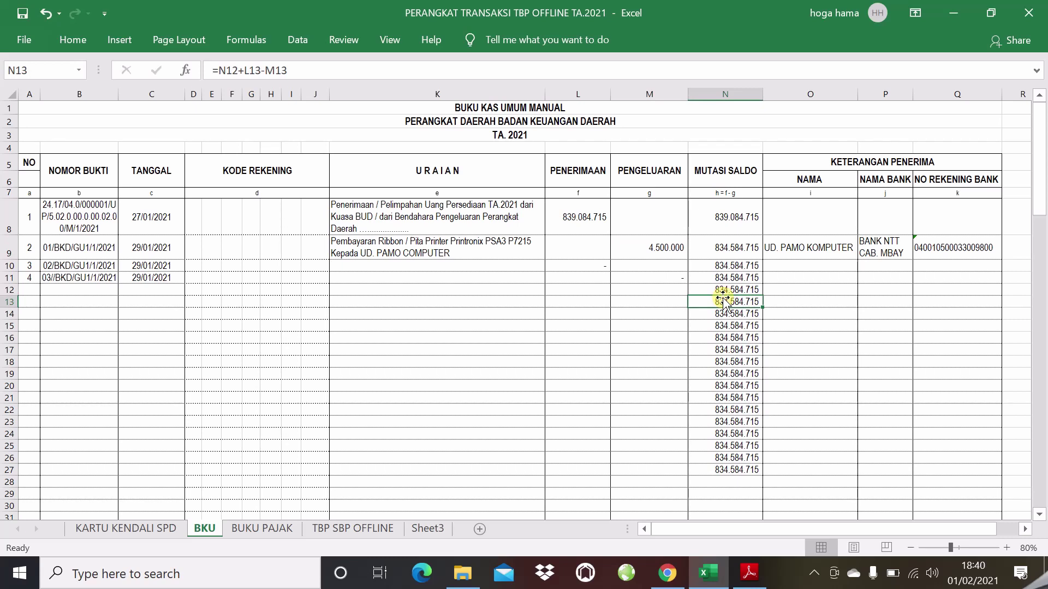
- Review the second BKU entry's Uraian, Pengeluaran and recipient name, bank and account number against the rows below it
left_click(499, 245)
left_click(650, 250)
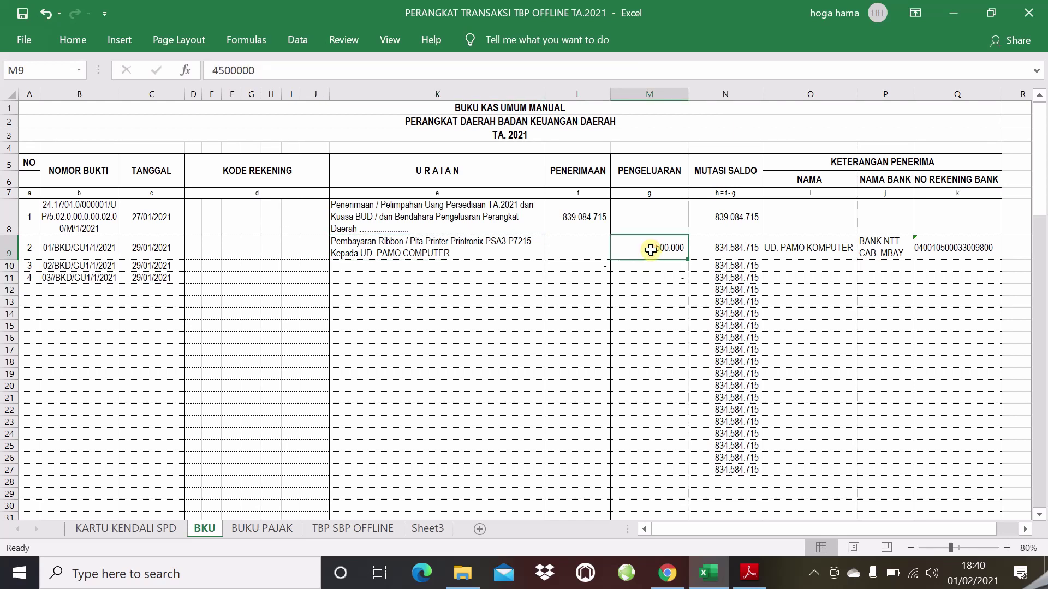
left_click(780, 249)
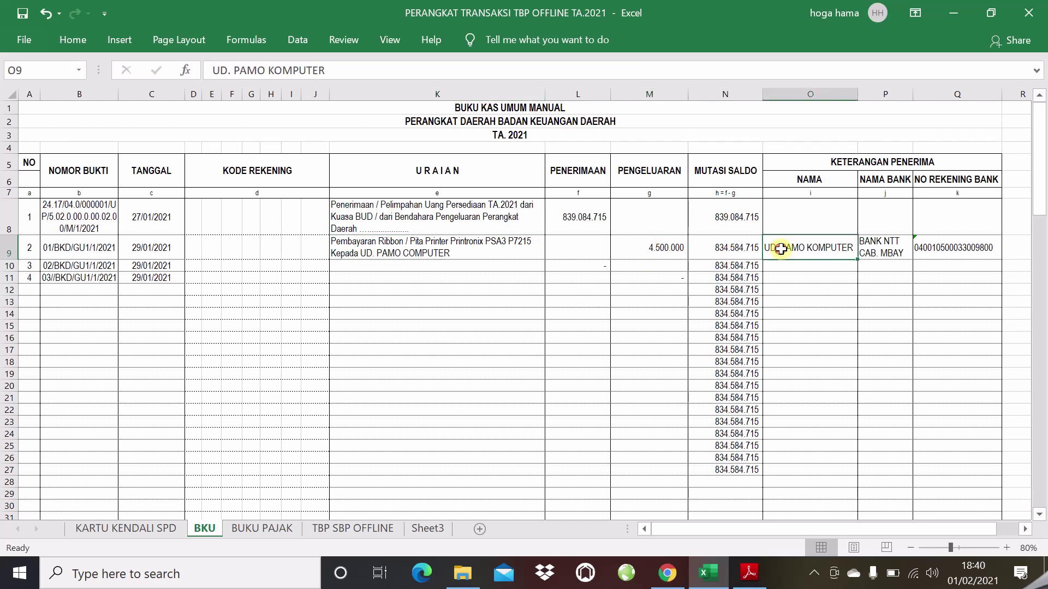
left_click(830, 266)
left_click(824, 244)
left_click(830, 266)
left_click(827, 251)
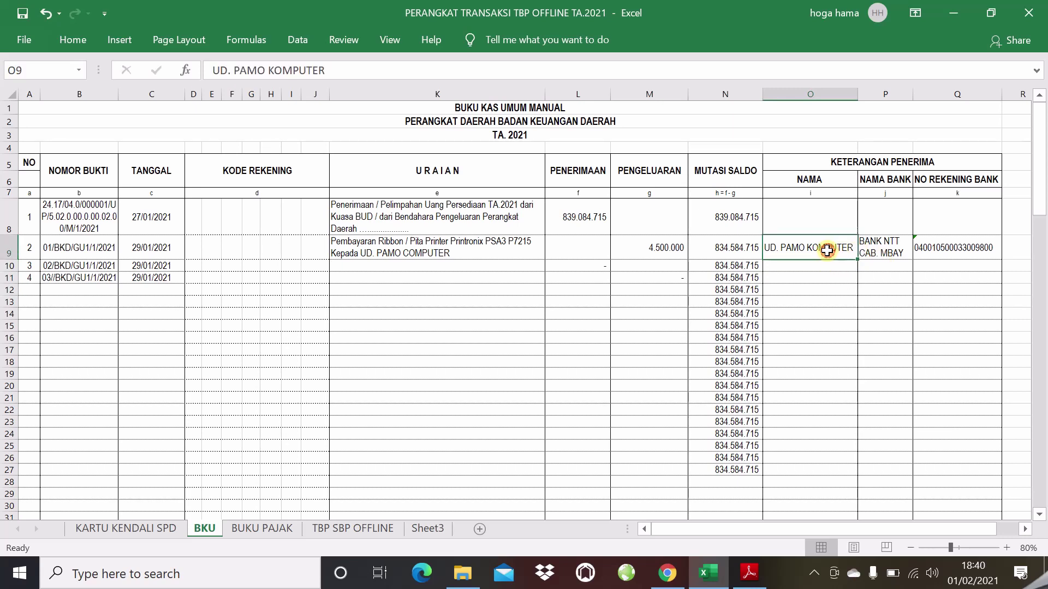
left_click(896, 242)
left_click(965, 244)
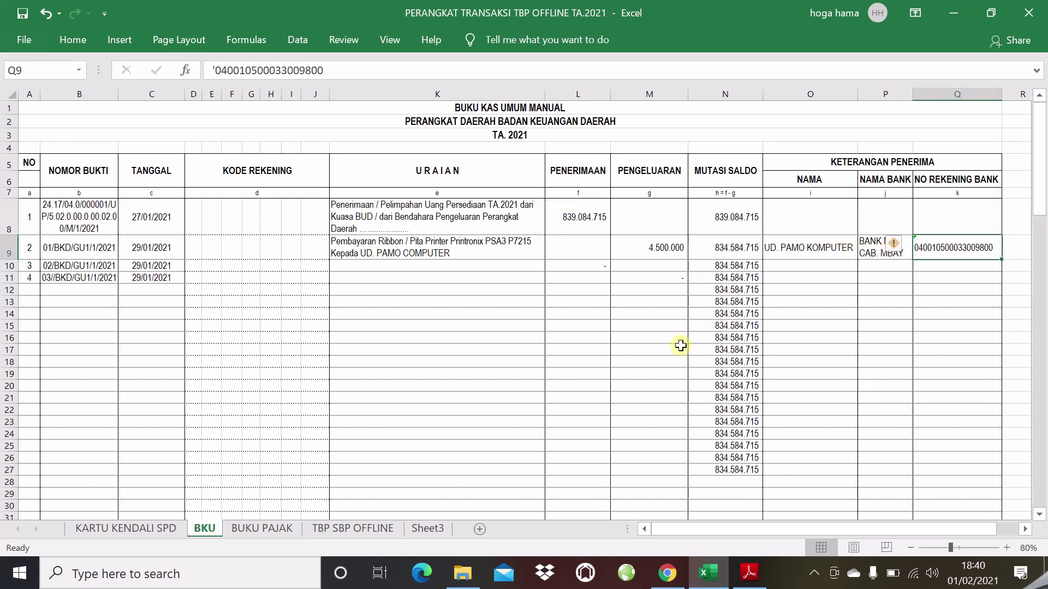
left_click(375, 278)
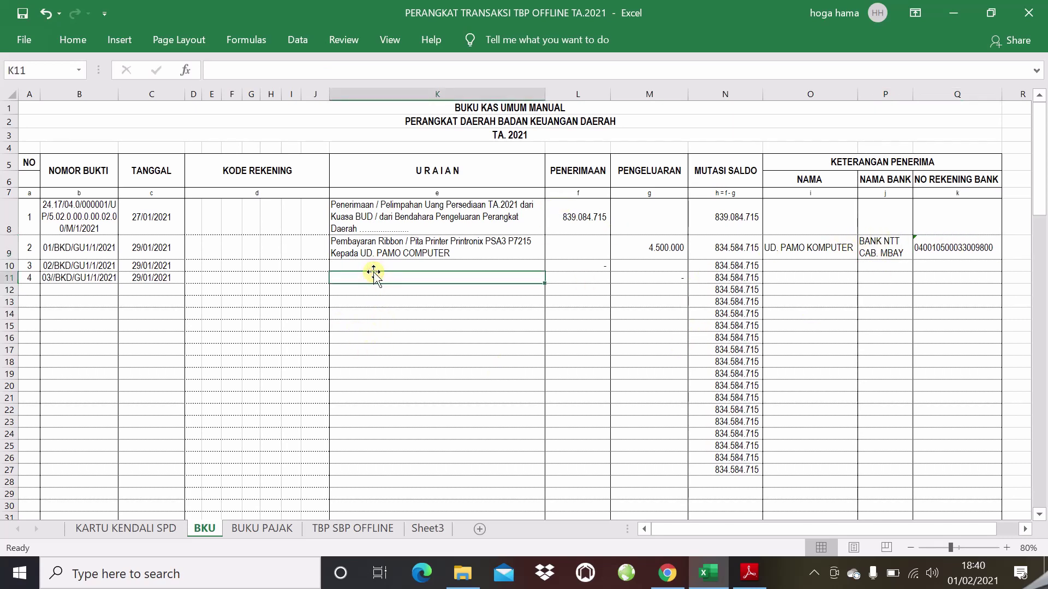
left_click(373, 255)
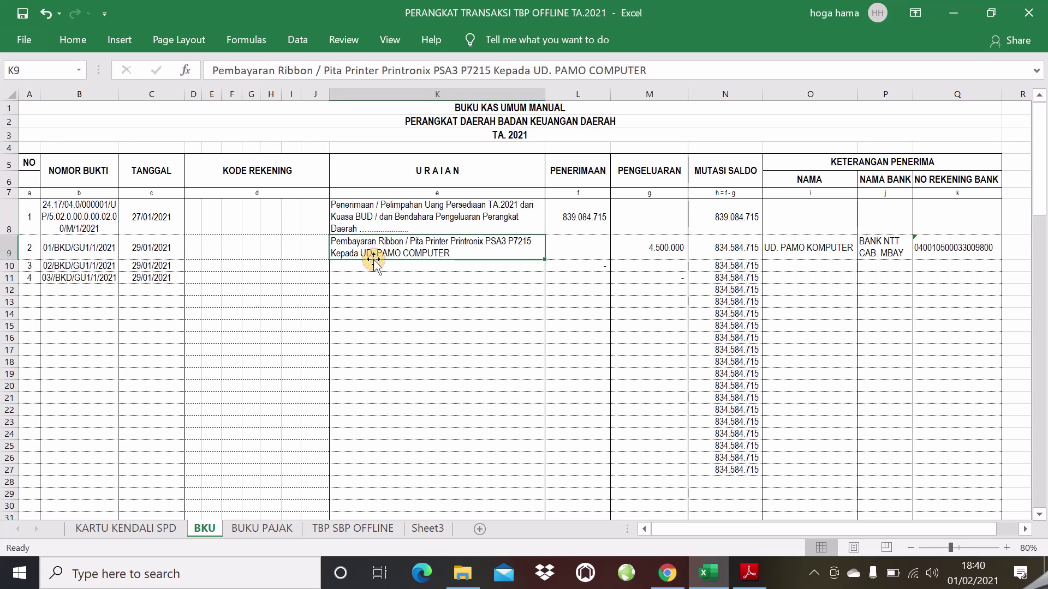
left_click(379, 265)
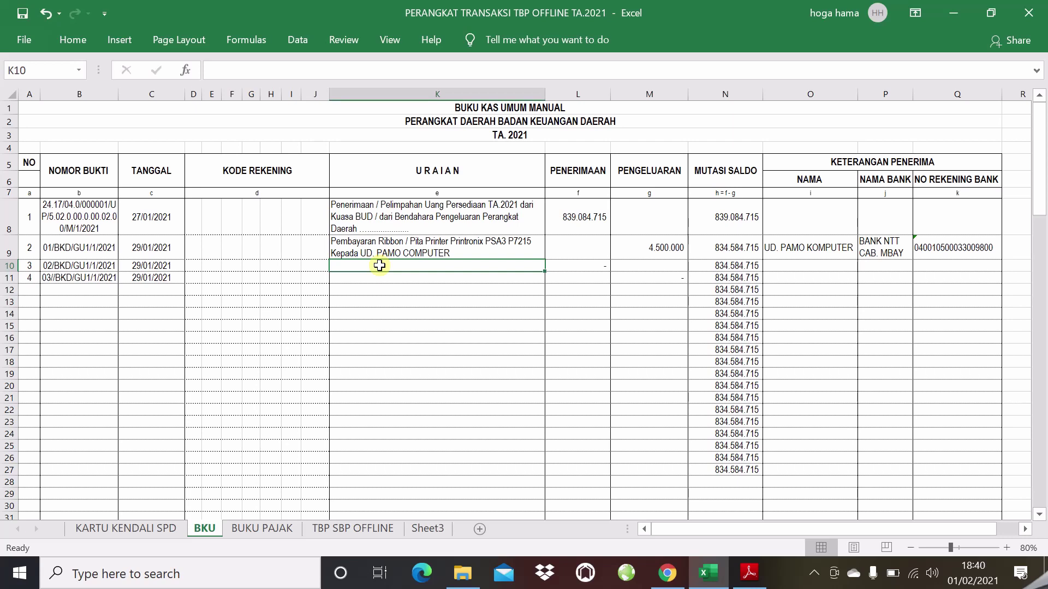
- Minimize the open Excel, Adobe Reader, browser and File Explorer windows to reach the desktop
left_click(750, 574)
left_click(748, 575)
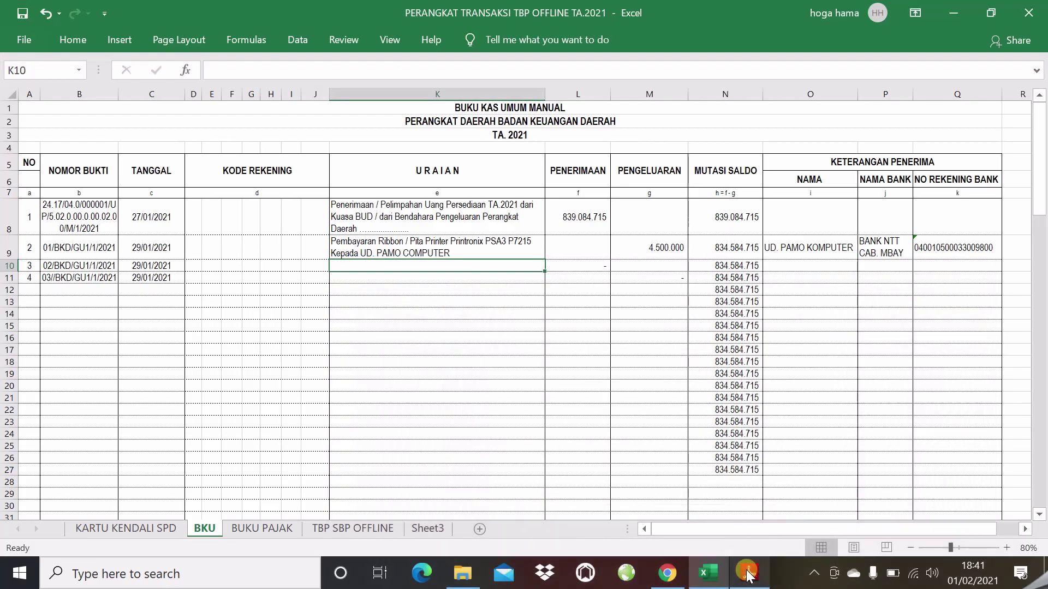
left_click(952, 8)
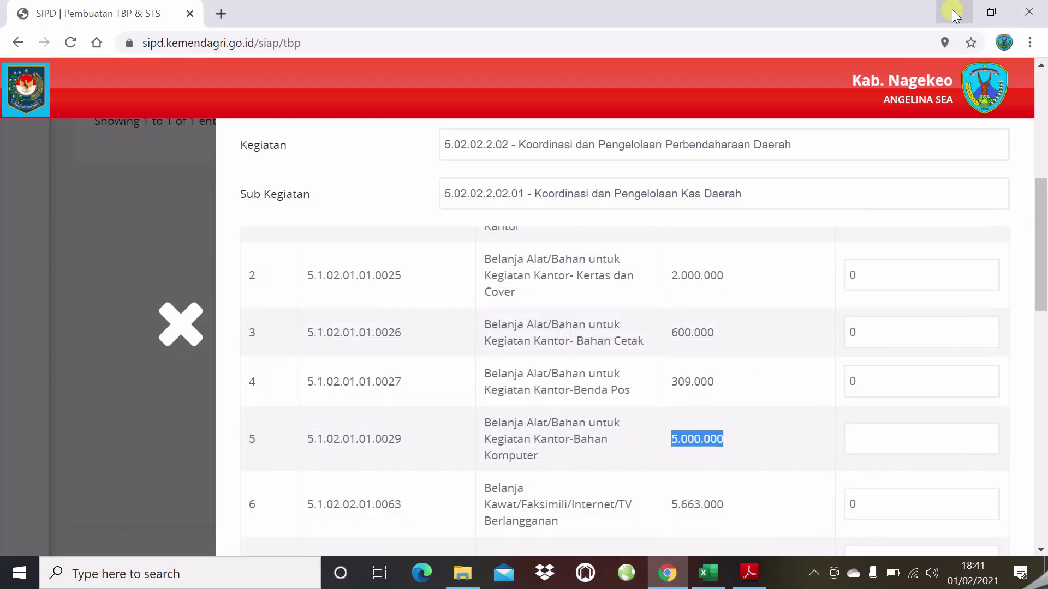
left_click(465, 573)
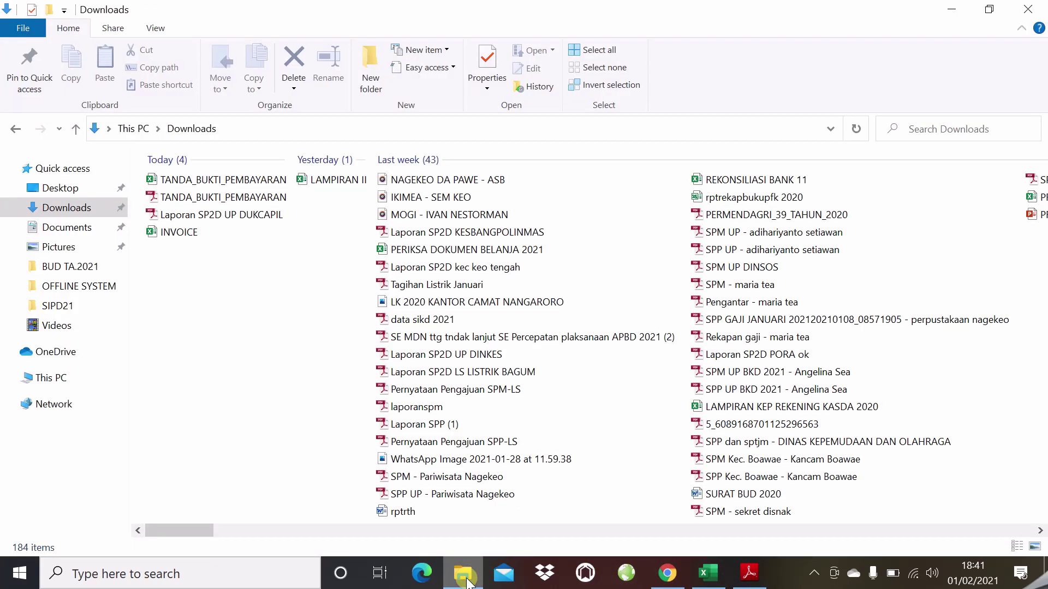
left_click(466, 580)
left_click(952, 9)
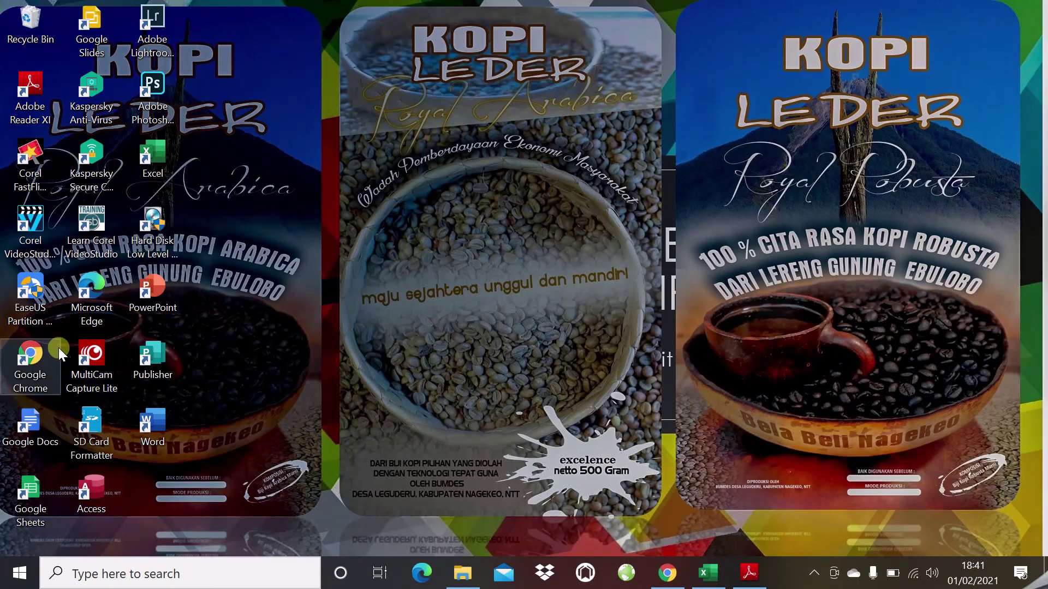
double_click(158, 161)
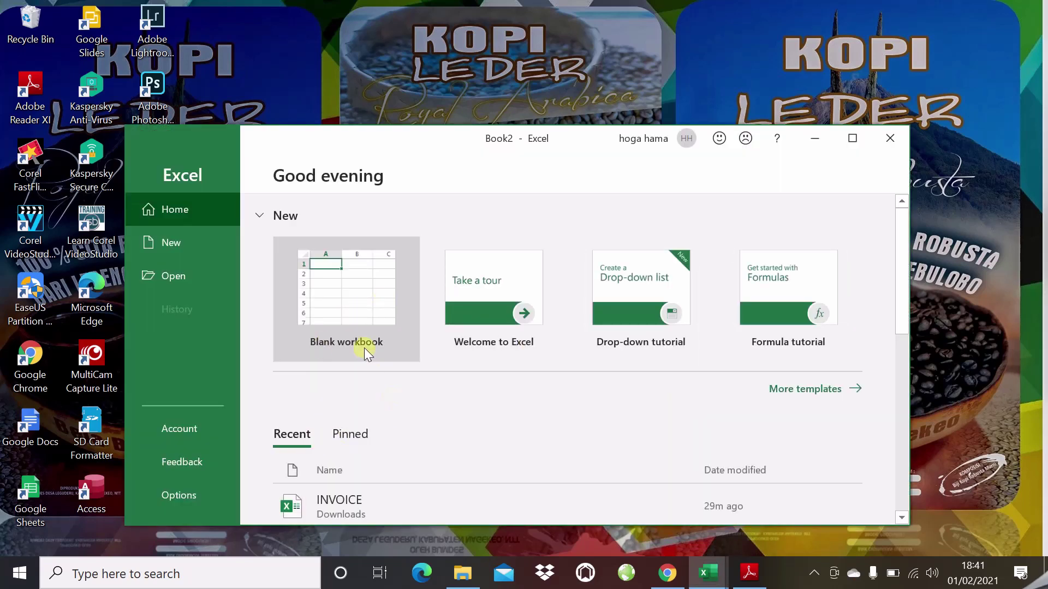
scroll(364, 349, "down", 1)
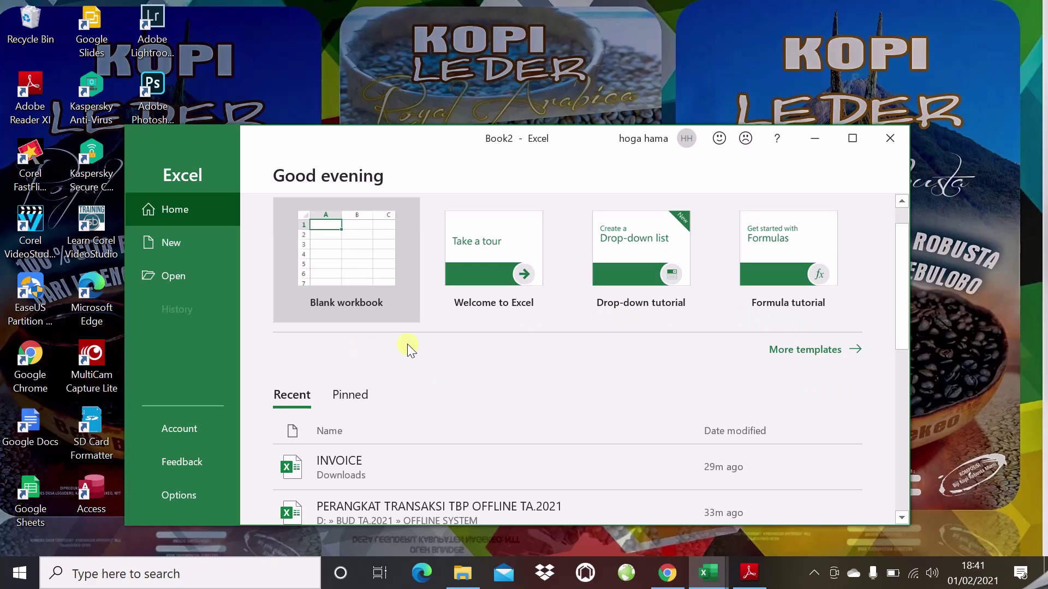
left_click(891, 138)
- Open the recent document CONTOH PEMB. TBP OFFLINE in Word and copy its PPn amount, 409091
double_click(145, 423)
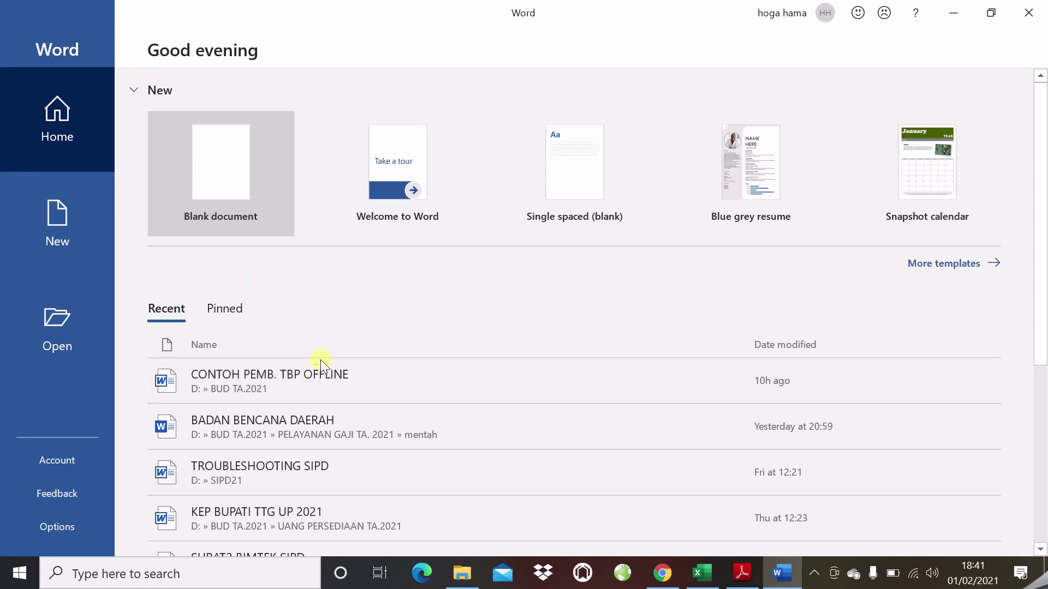
left_click(330, 374)
left_click(365, 344)
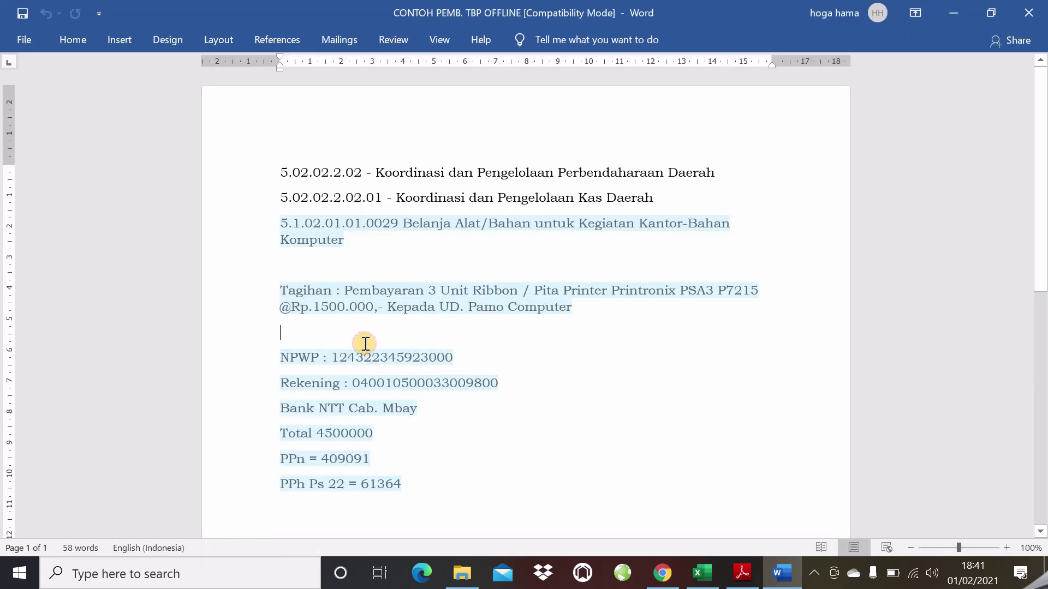
left_click_drag(375, 463, 322, 464)
key("ctrl+c")
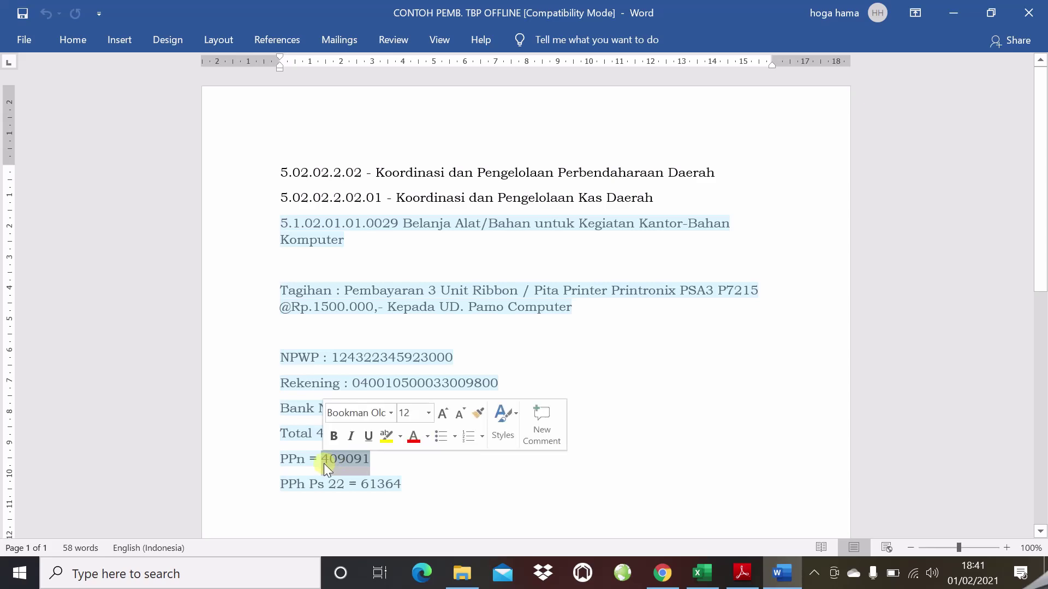
right_click(340, 464)
left_click(395, 268)
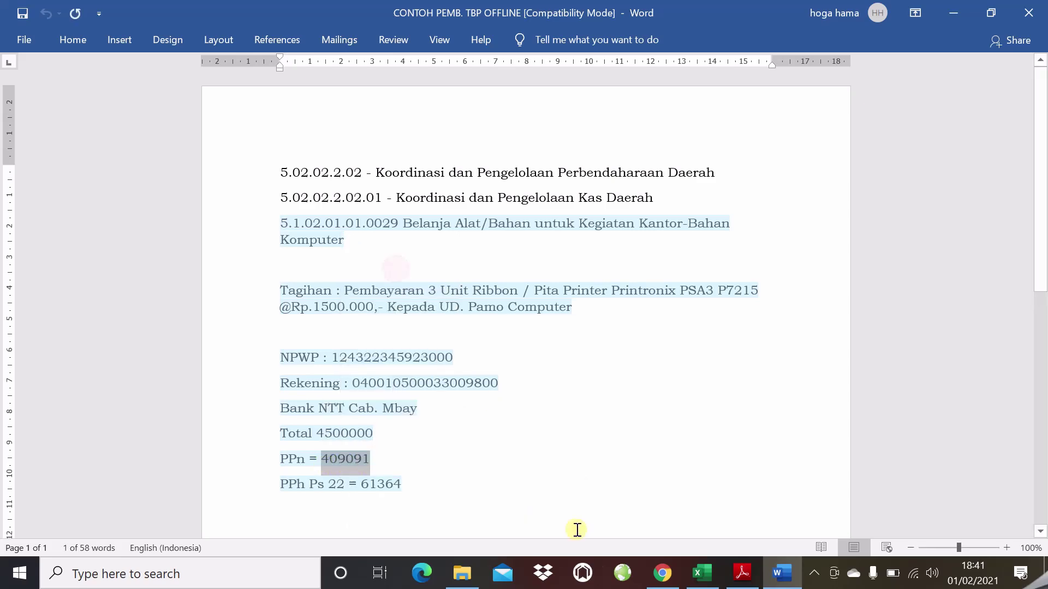
- Switch back to the Excel BKU sheet and enter "Pemungutan PPn" as the third entry's Uraian
left_click(697, 564)
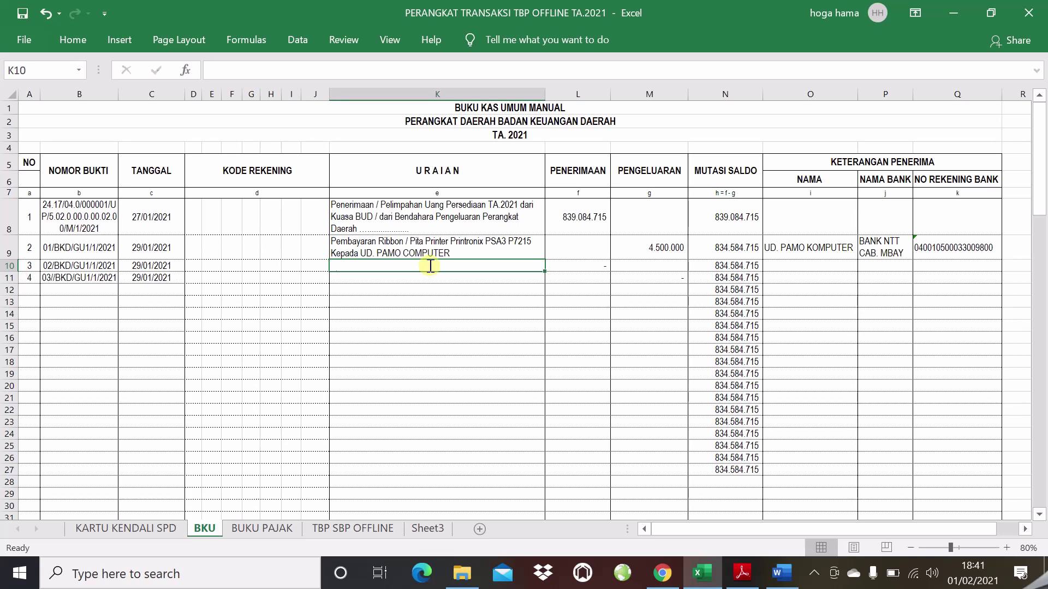
type("Pe")
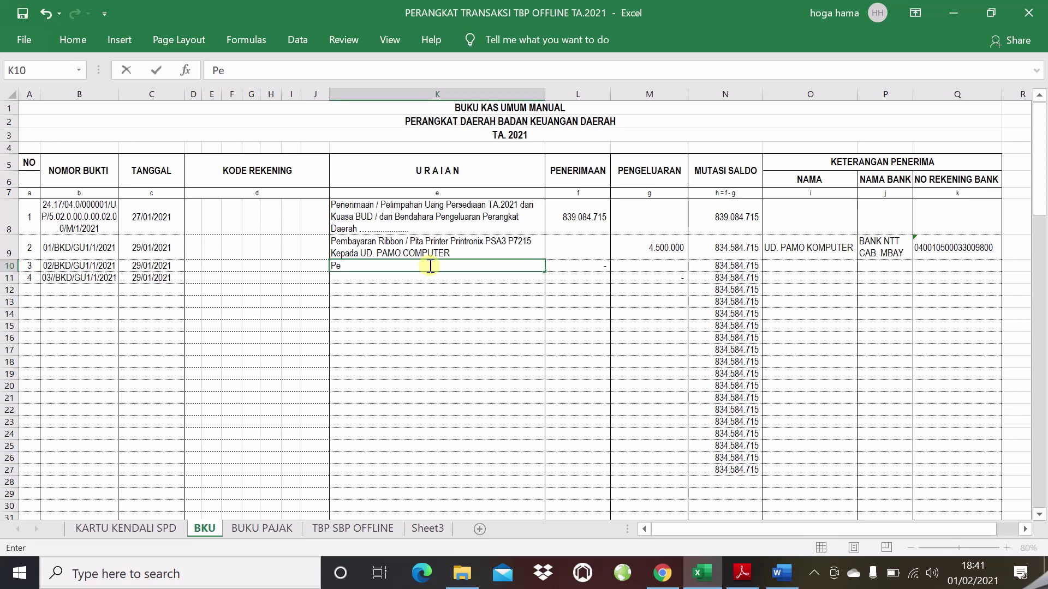
type("mungutan PP")
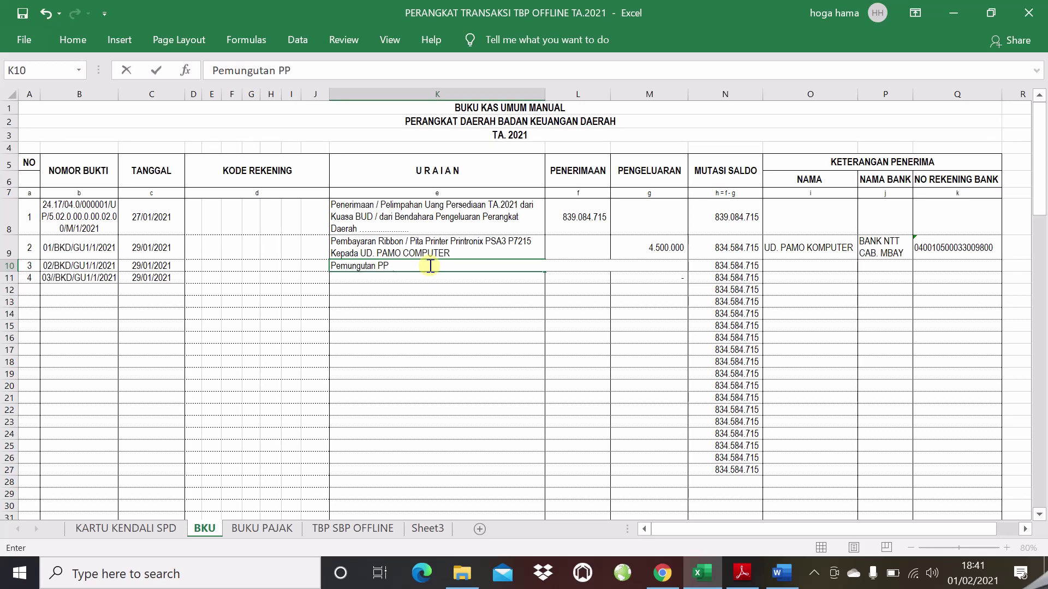
type("n")
key("Tab")
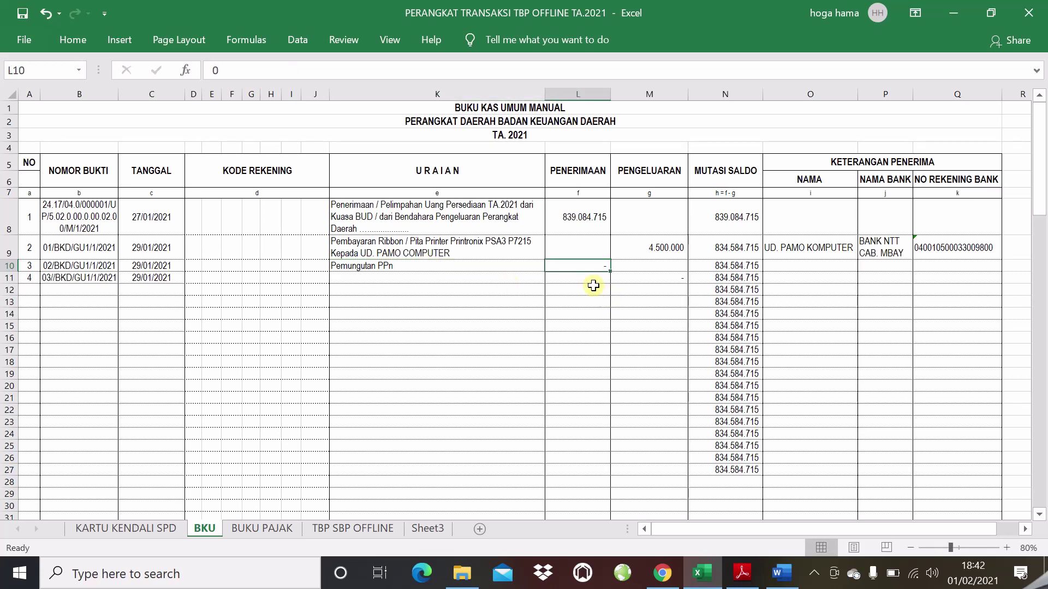
- Replace the Penerimaan of the third BKU entry with the copied PPn amount, 409091
left_click(585, 258)
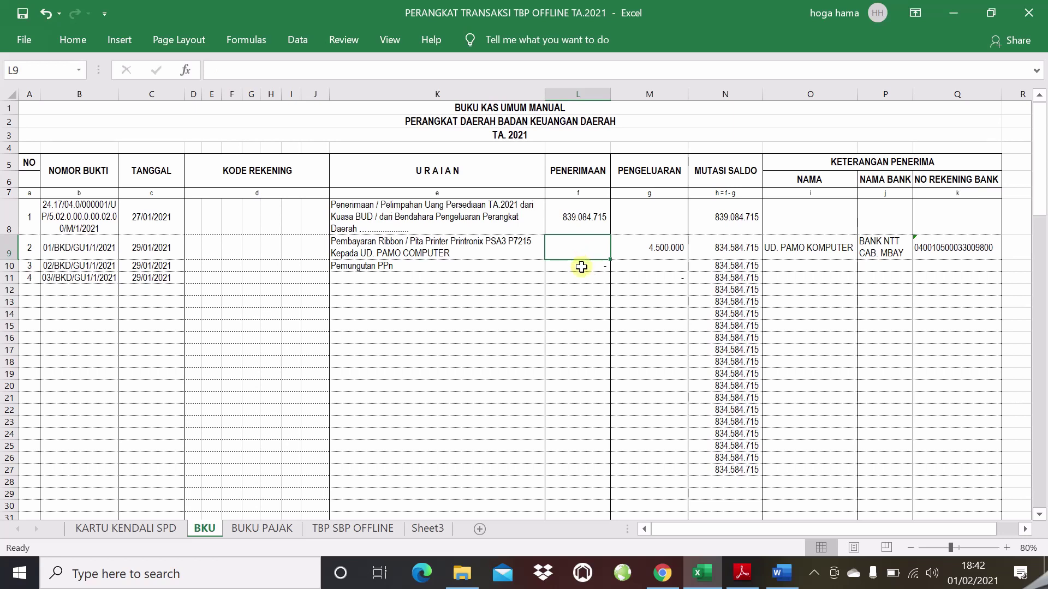
double_click(581, 266)
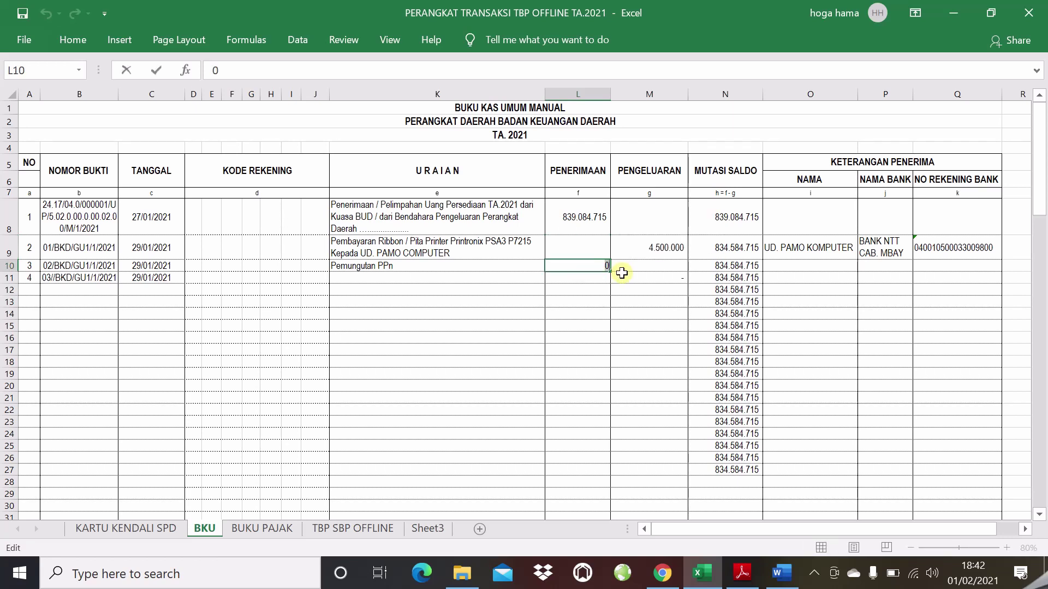
key("ctrl+v")
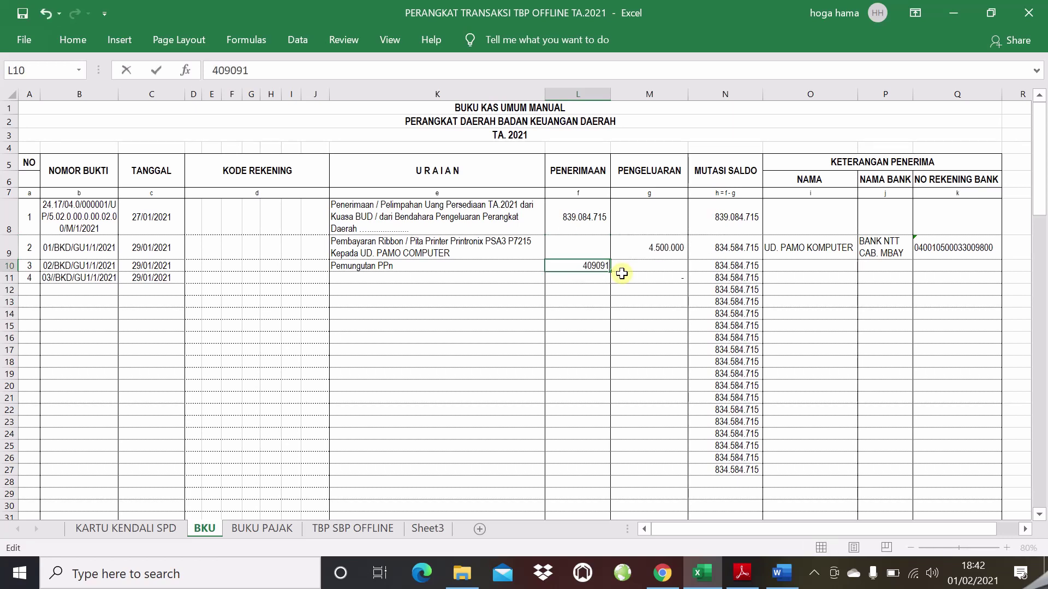
left_click(594, 280)
left_click(587, 265)
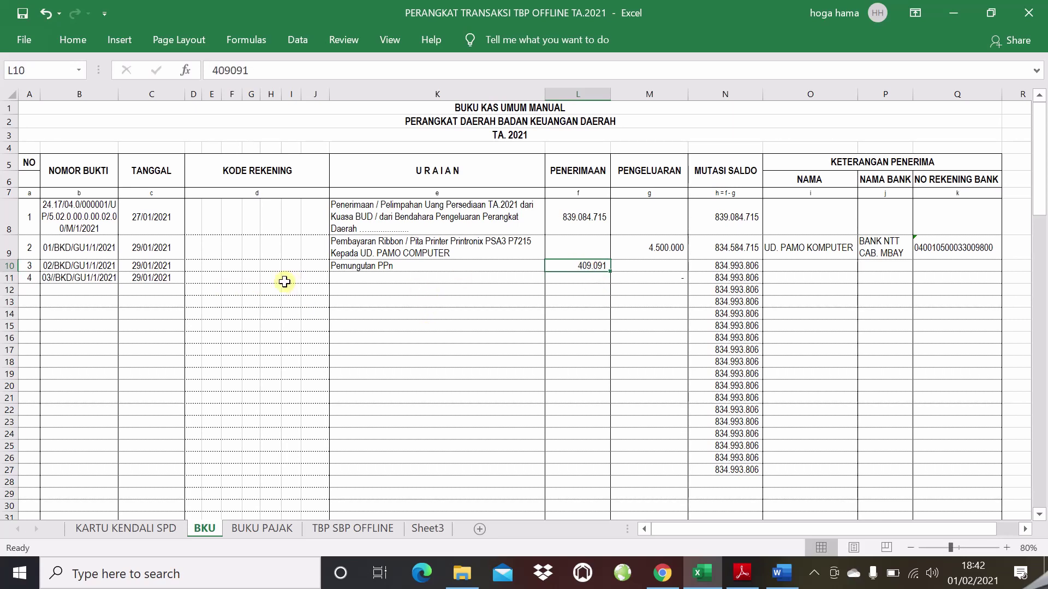
- Select the fourth entry's Uraian cell, then copy the PPh Ps 22 amount, 61364, from the Word document
left_click(158, 276)
left_click(353, 278)
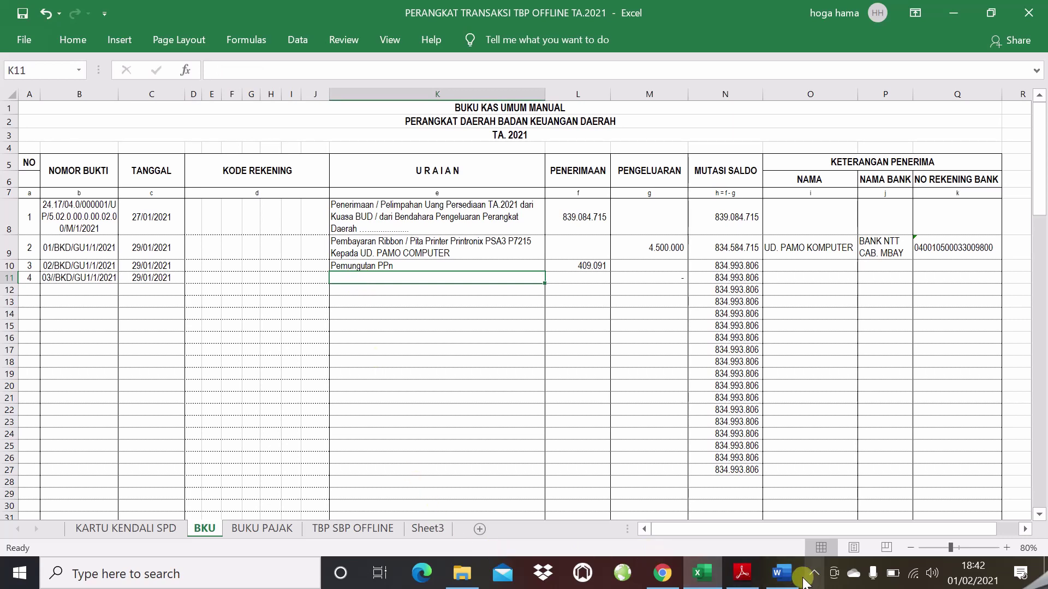
left_click(784, 574)
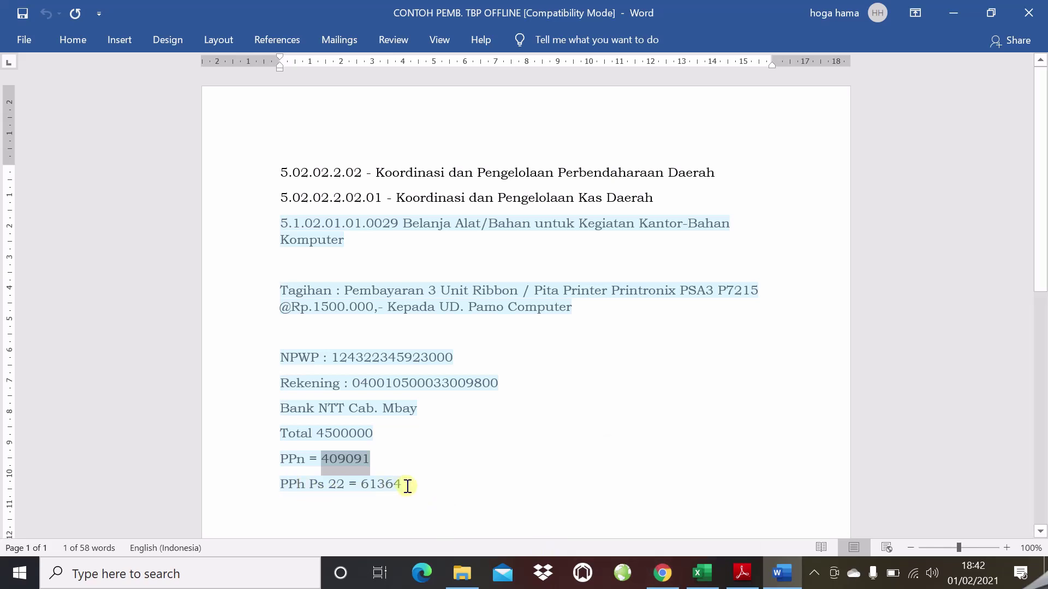
left_click_drag(408, 485, 369, 484)
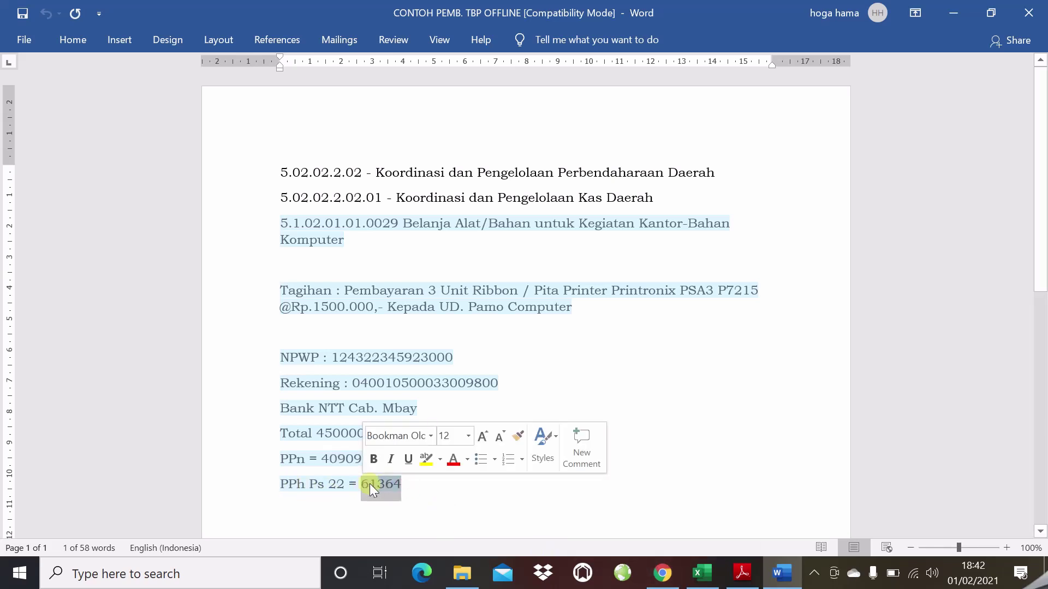
right_click(369, 483)
left_click(421, 284)
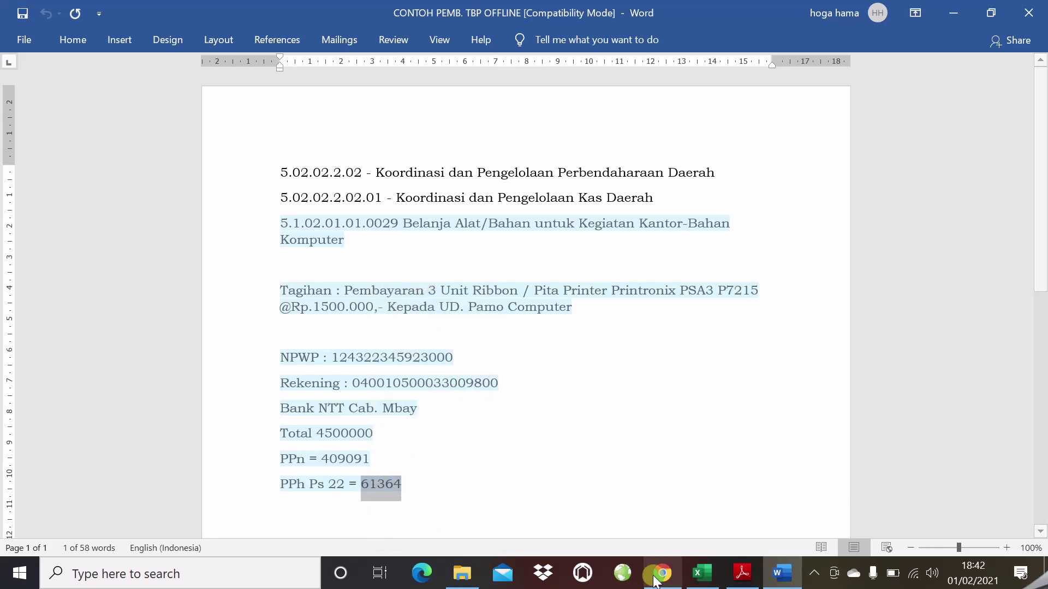
- Switch back to the Excel BKU sheet and enter "Pemungutan PPh Ps. 22" as the fourth entry's Uraian
left_click(702, 573)
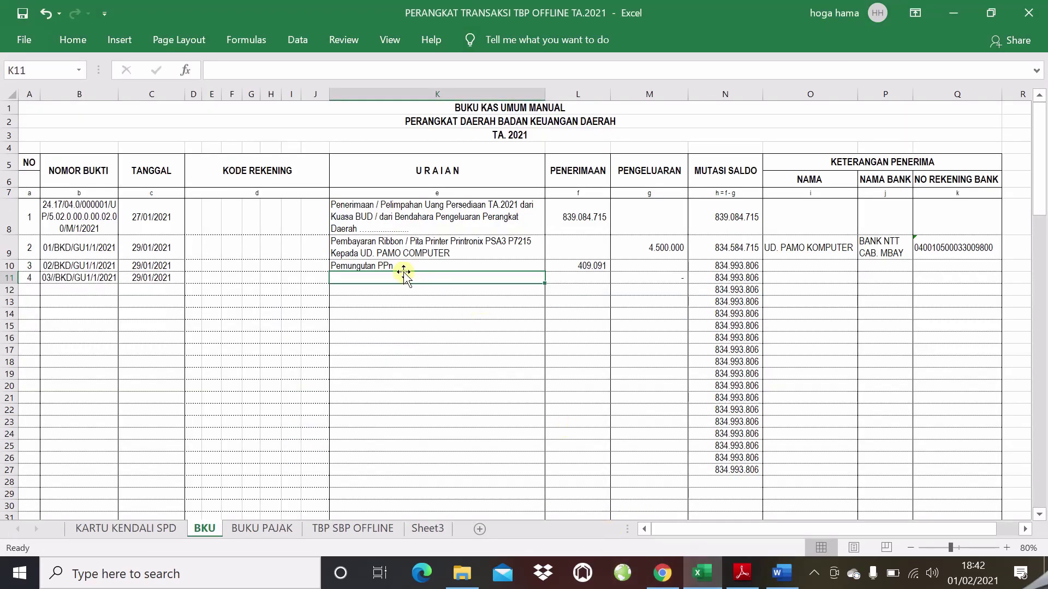
type("Pemb")
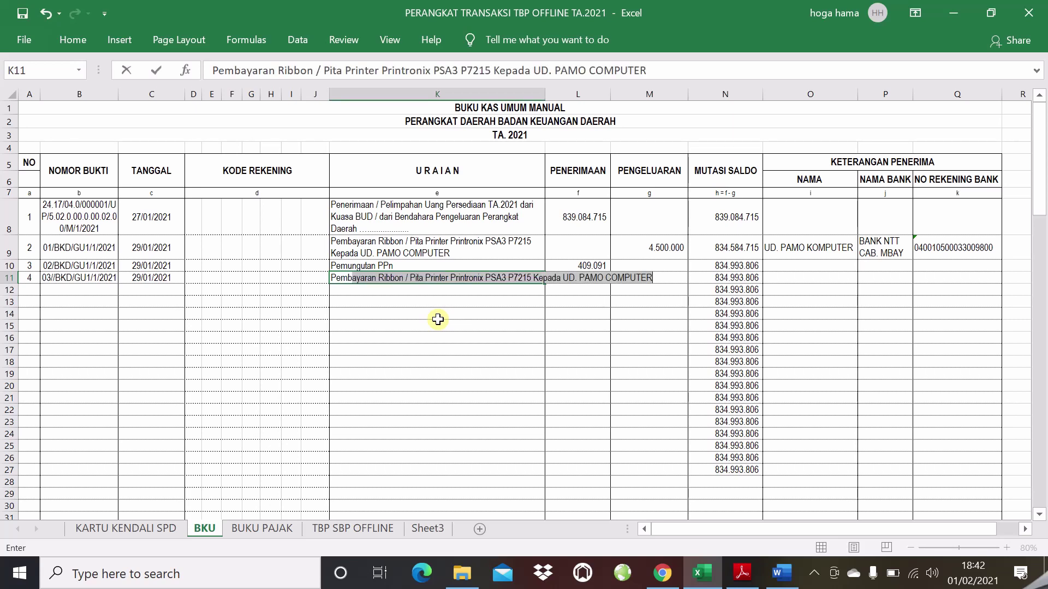
type("ung")
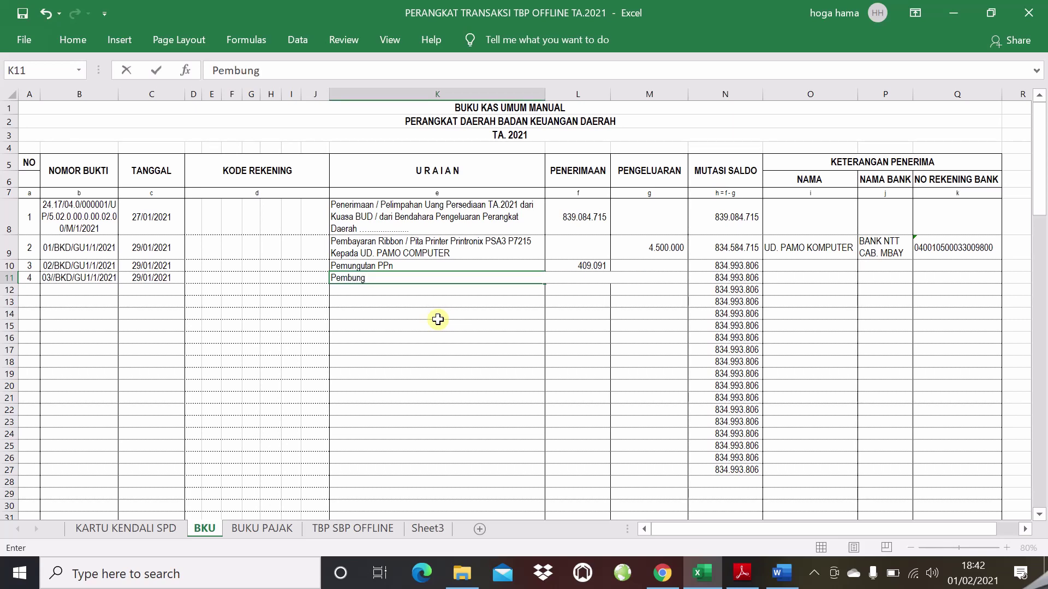
key("BackSpace")
key("BackSpace")
key("BackSpace")
type("ungutan")
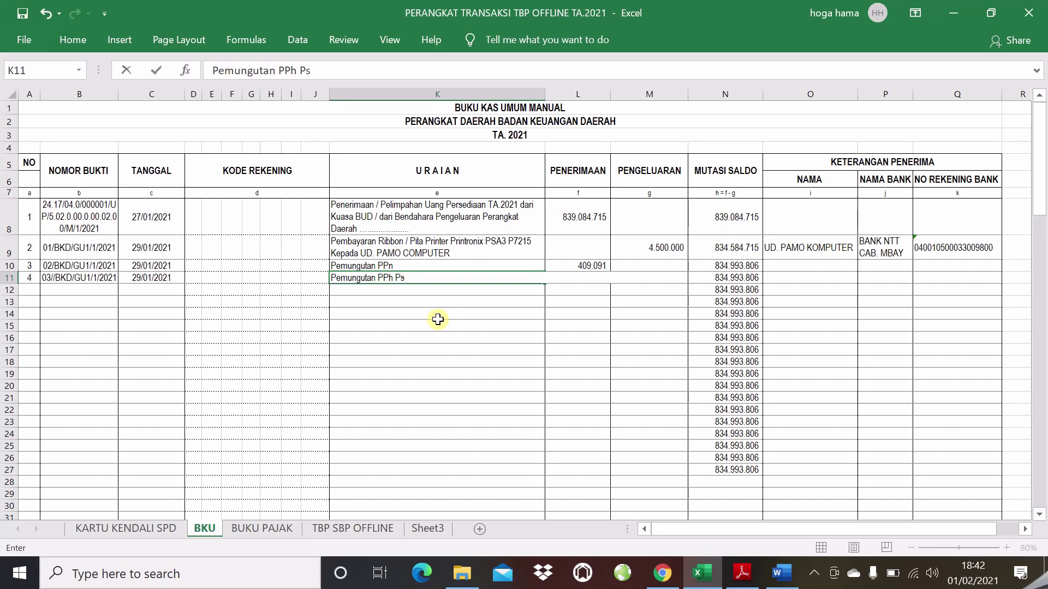
type("PPh Ps. 22")
key("Tab")
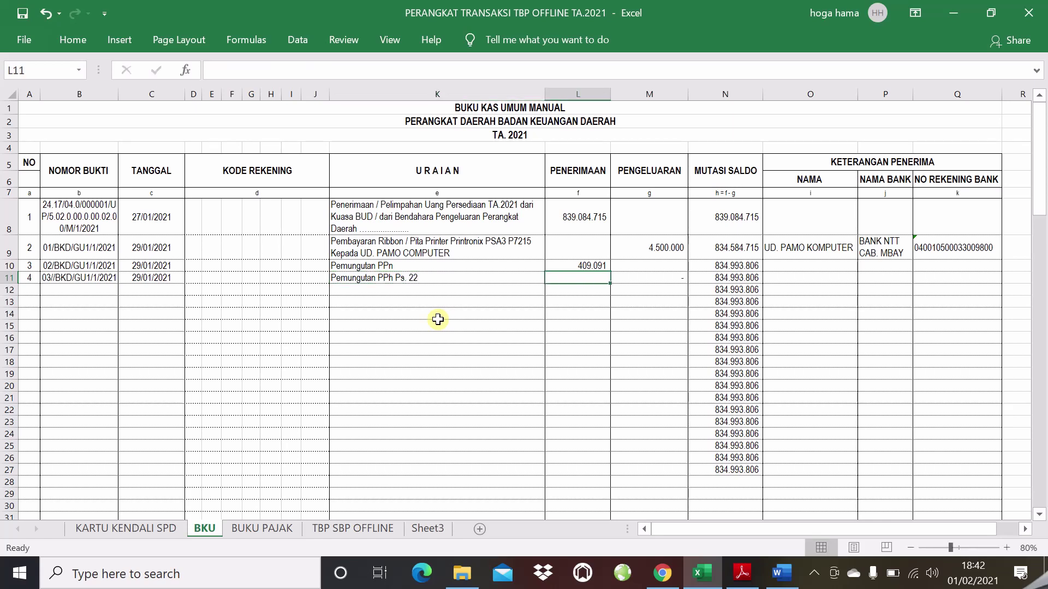
- Enter the PPh Ps. 22 amount, 61364, as the fourth BKU entry's Penerimaan
double_click(582, 278)
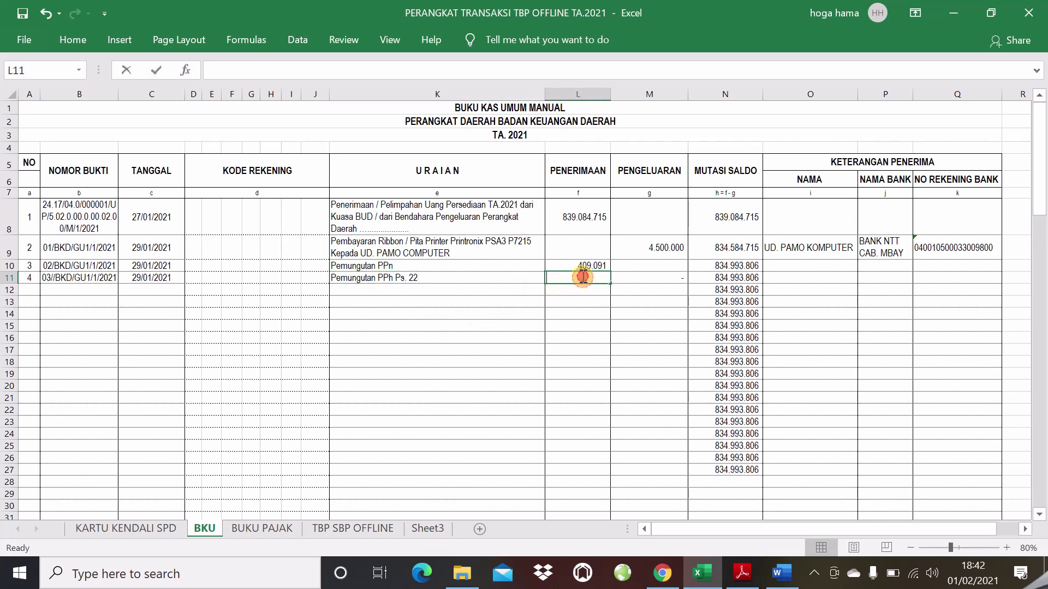
type("61364")
key("Return")
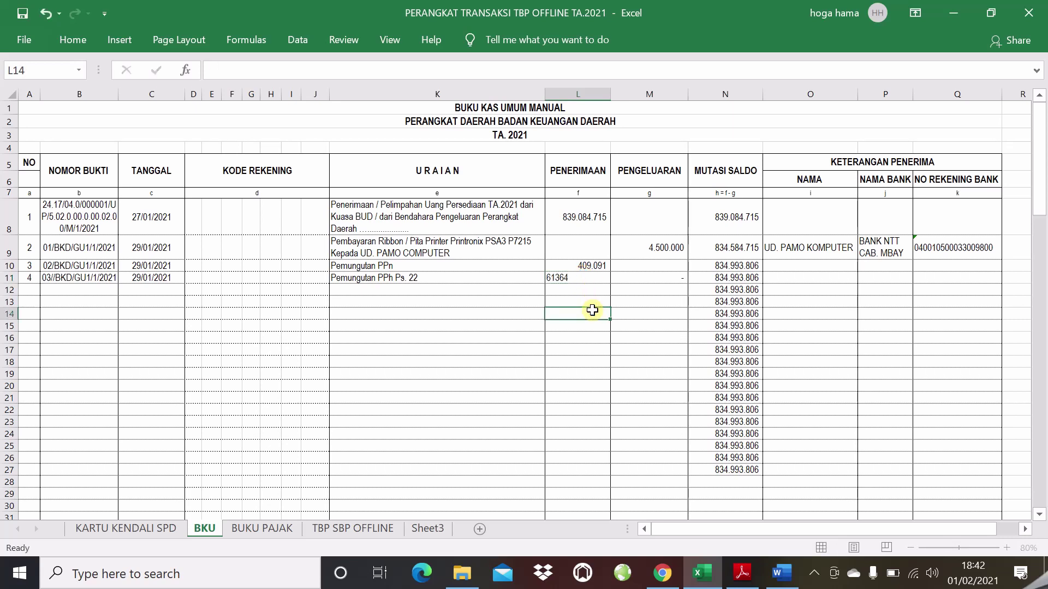
left_click(584, 277)
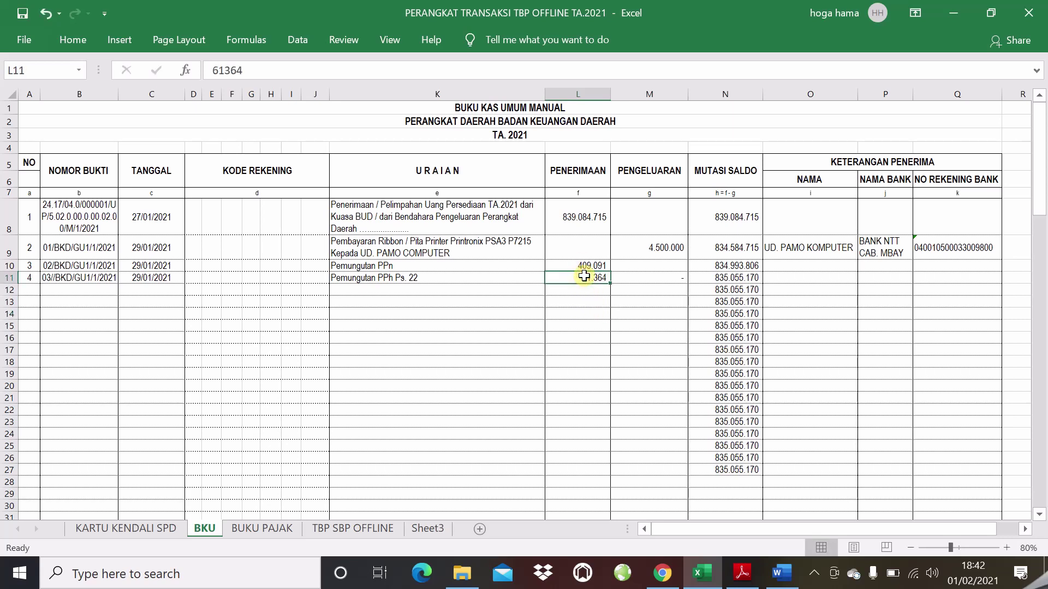
left_click(440, 326)
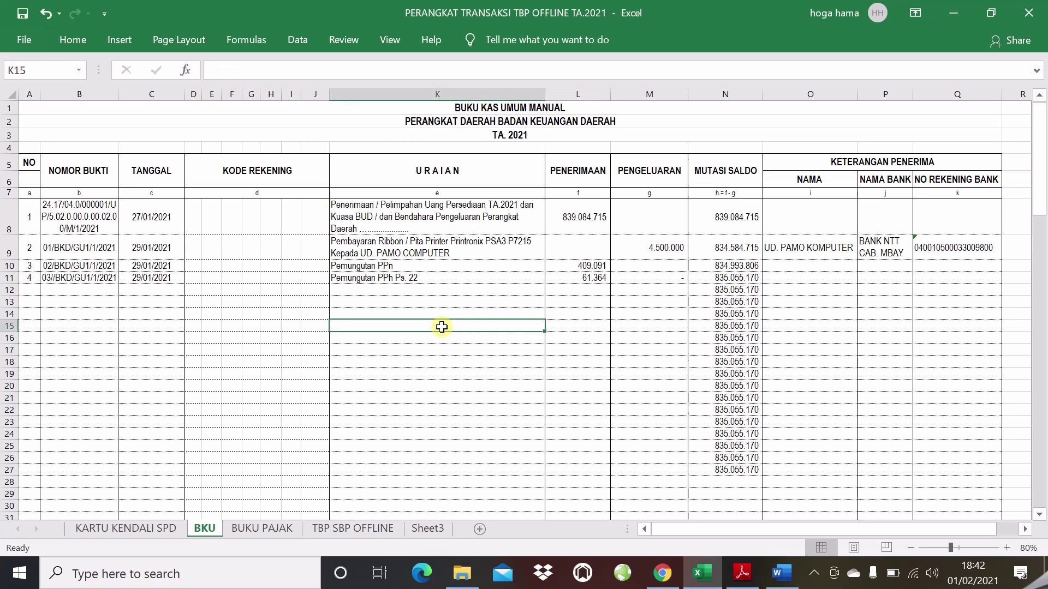
left_click(422, 291)
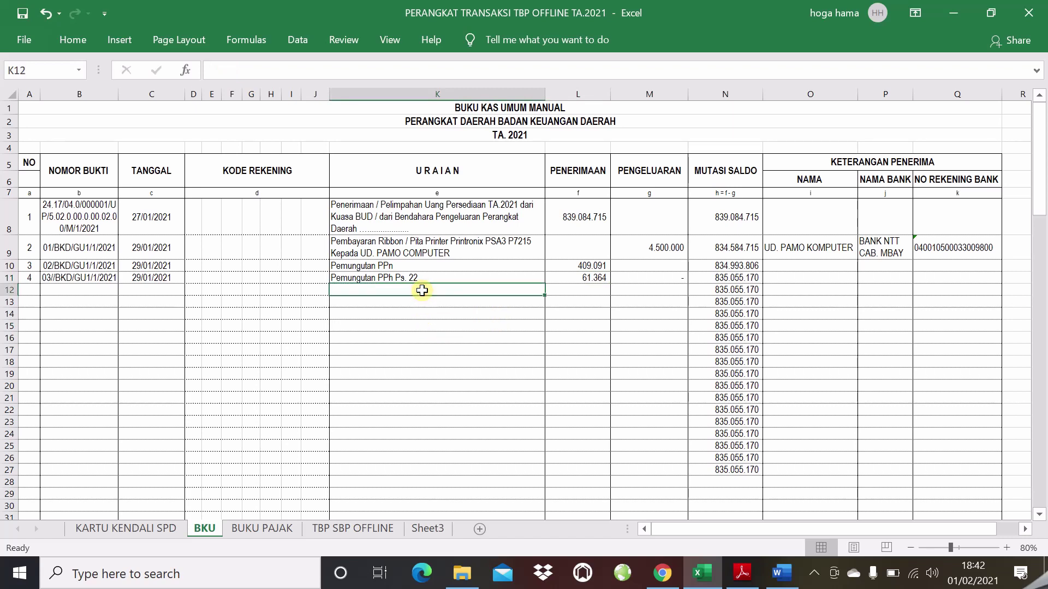
left_click(195, 313)
left_click(144, 291)
left_click(494, 278)
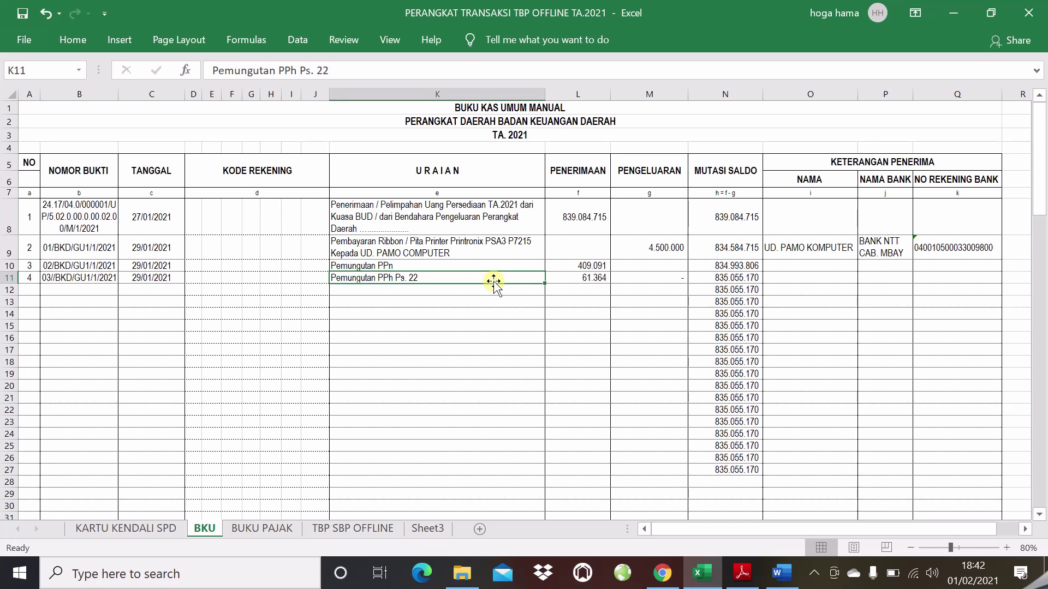
left_click(404, 293)
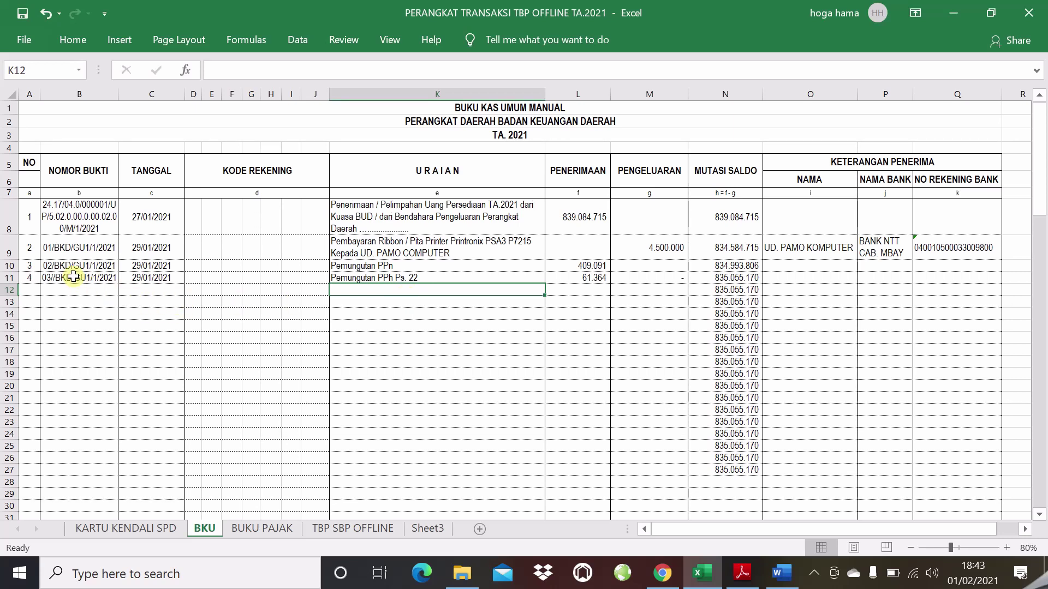
left_click_drag(72, 268, 75, 274)
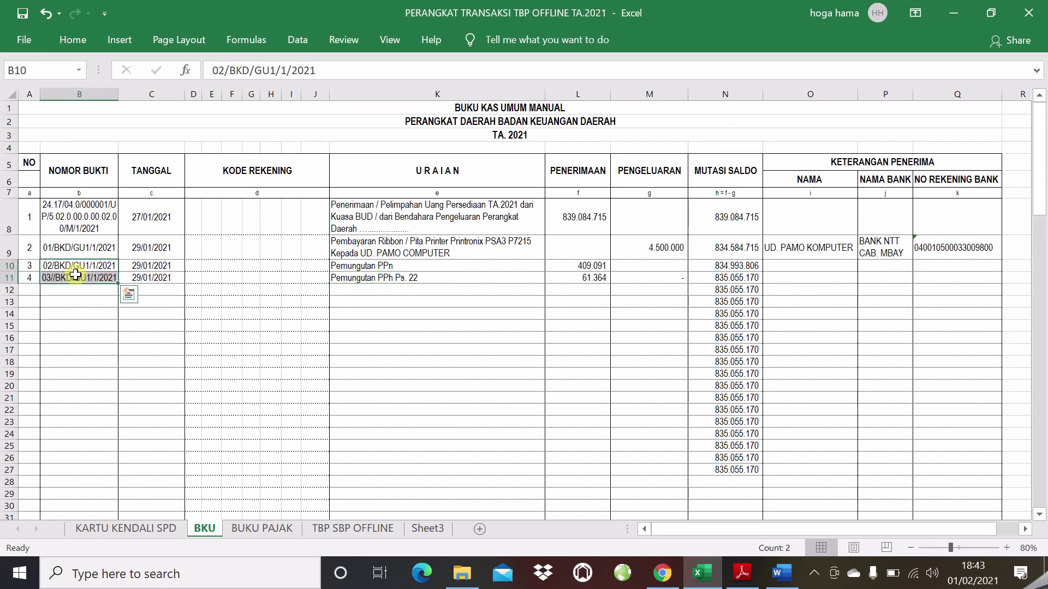
left_click(75, 275)
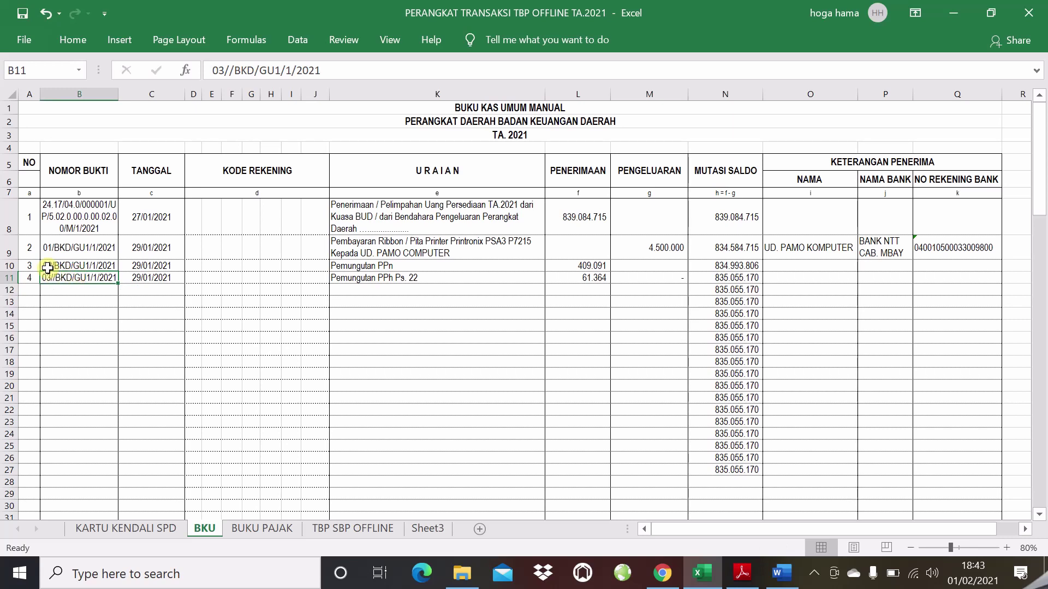
- Change the Nomor Bukti of the third entry, Pemungutan PPn, to 01/BKD/GU1/1/2021
double_click(48, 267)
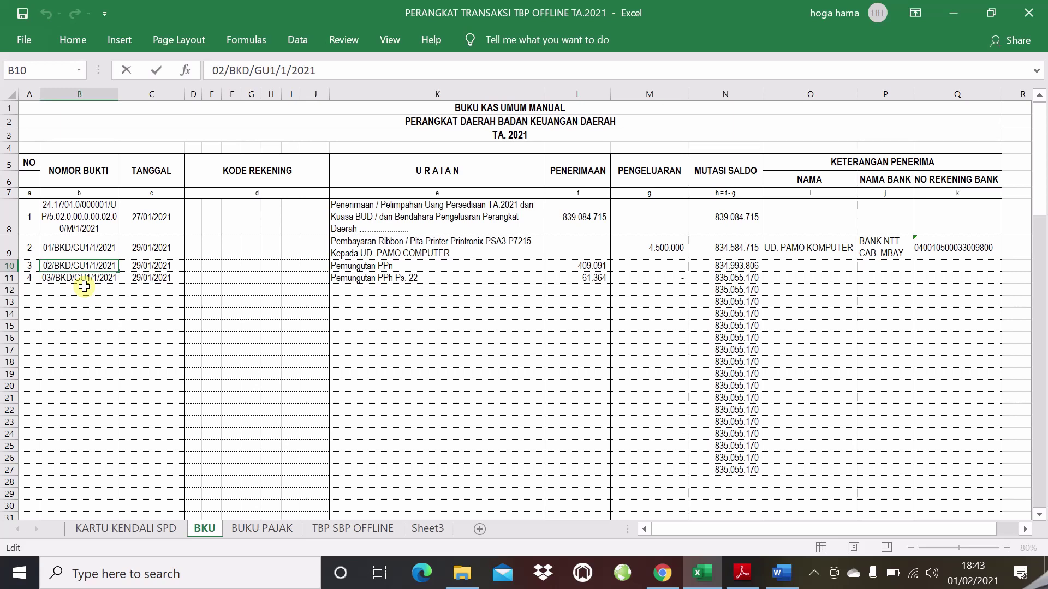
key("BackSpace")
key("BackSpace")
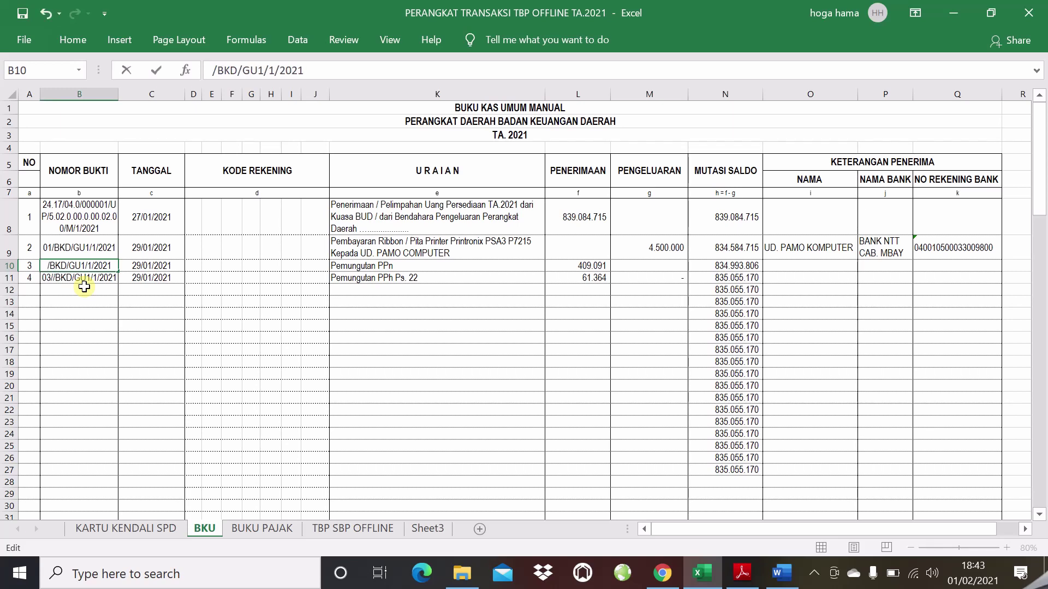
type("01")
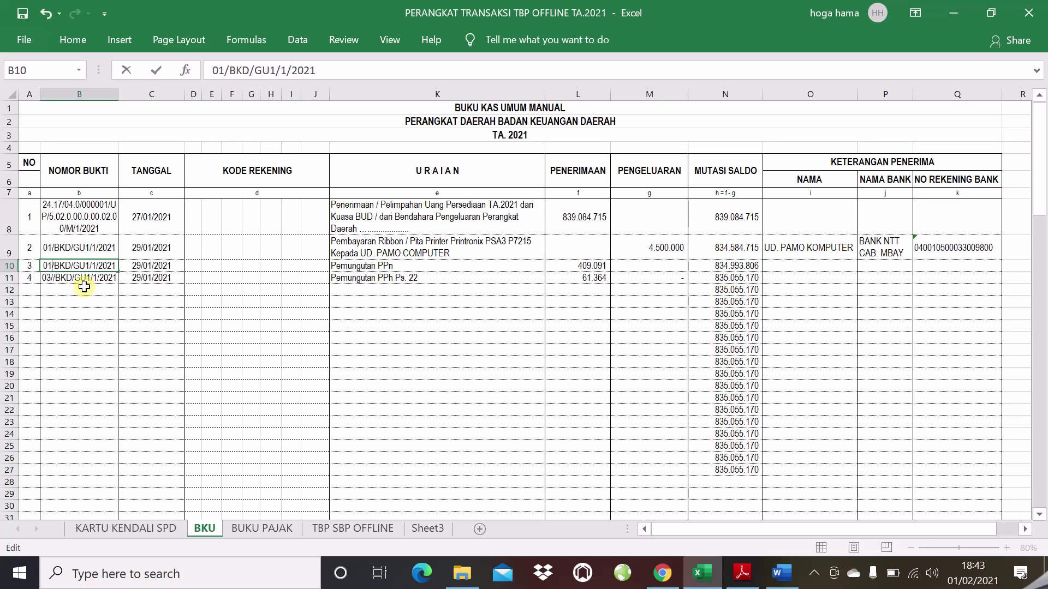
key("Return")
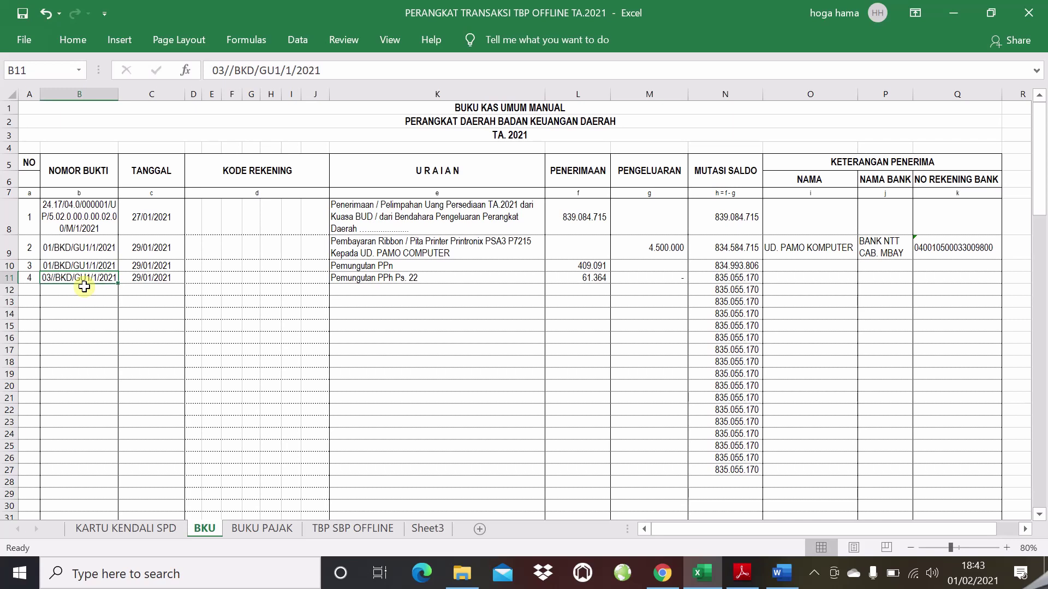
- Change the Nomor Bukti of the fourth entry, Pemungutan PPh Ps. 22, to 02//BKD/GU1/1/2021
left_click(36, 279)
left_click(44, 278)
double_click(47, 278)
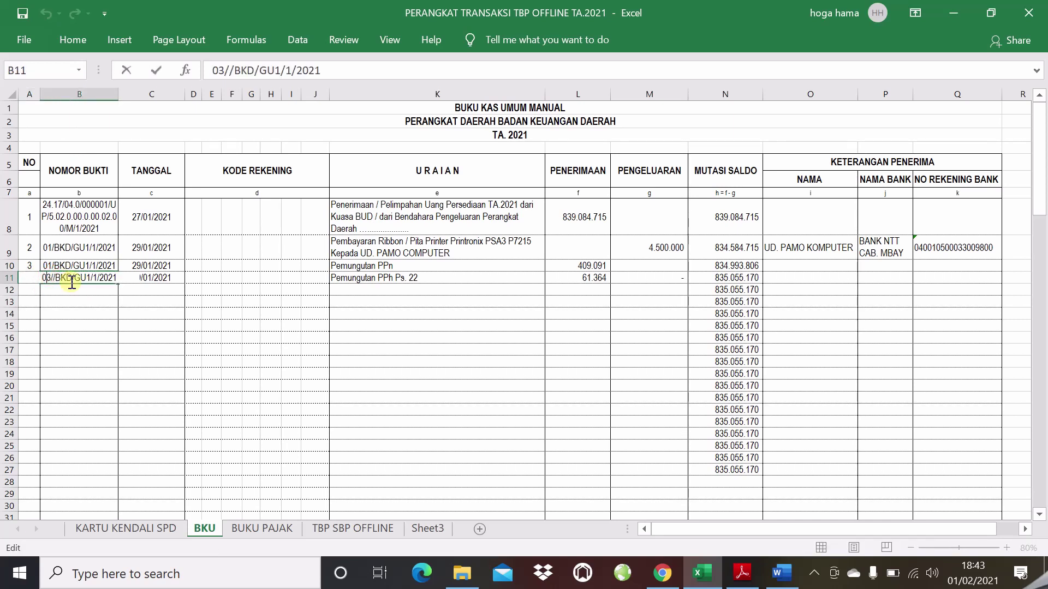
key("BackSpace")
type("2")
key("Return")
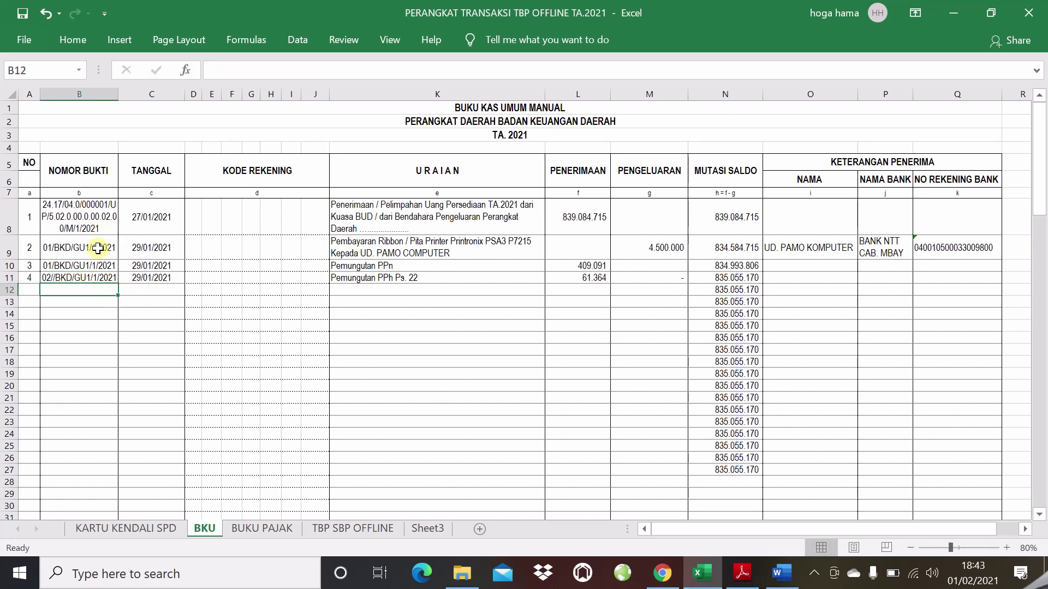
- Correct the fourth entry's Nomor Bukti to 01//BKD/GU1/1/2021 so it starts with the payment's number
left_click(64, 262)
left_click(71, 277)
double_click(71, 276)
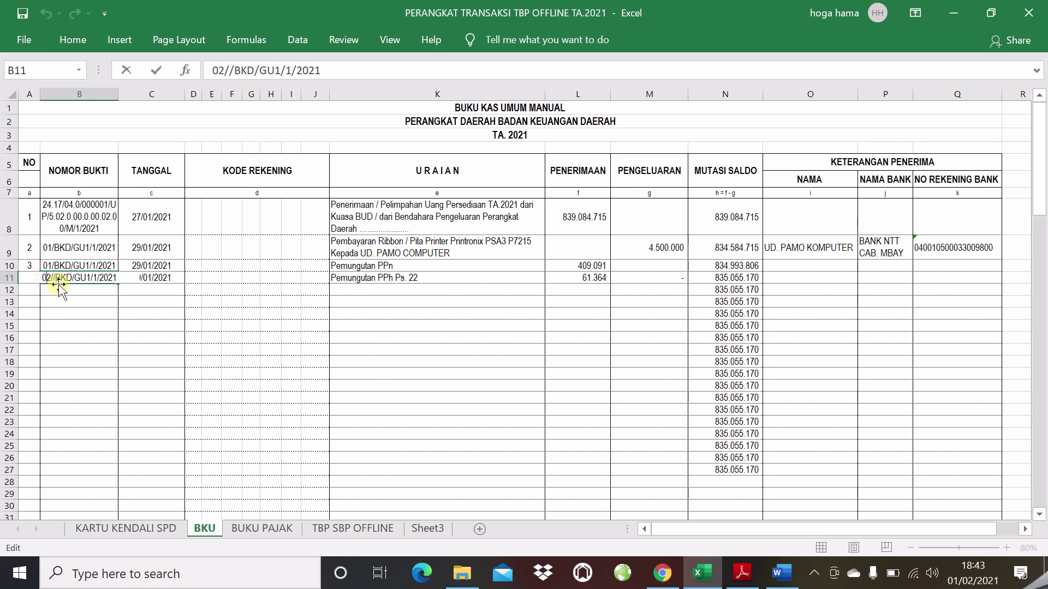
key("BackSpace")
type("1")
key("Return")
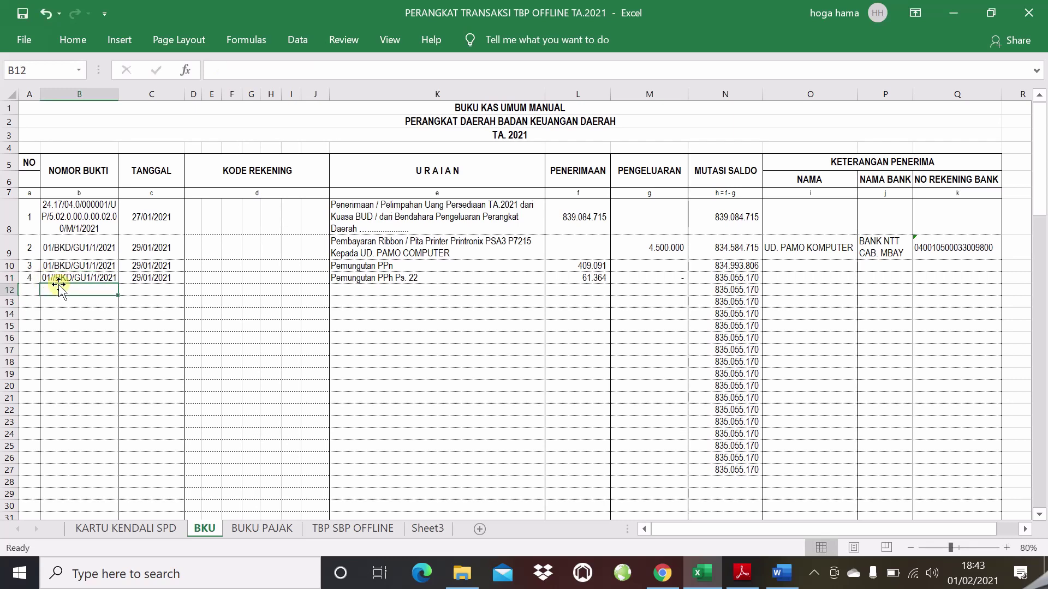
- Copy the fourth entry's Nomor Bukti text and paste it into the empty Nomor Bukti cell below, B12
double_click(64, 279)
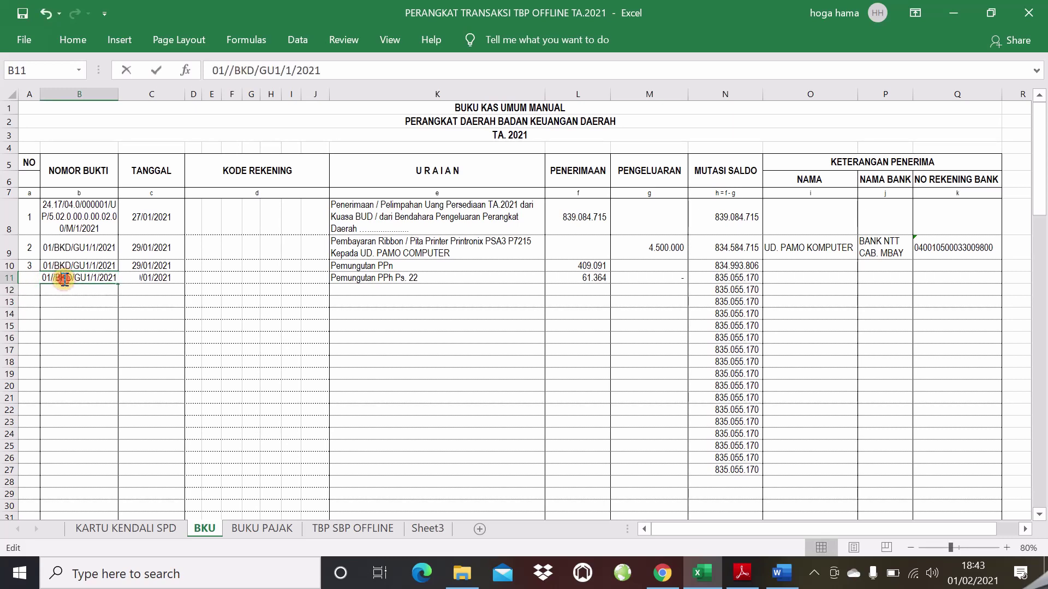
left_click_drag(42, 279, 117, 279)
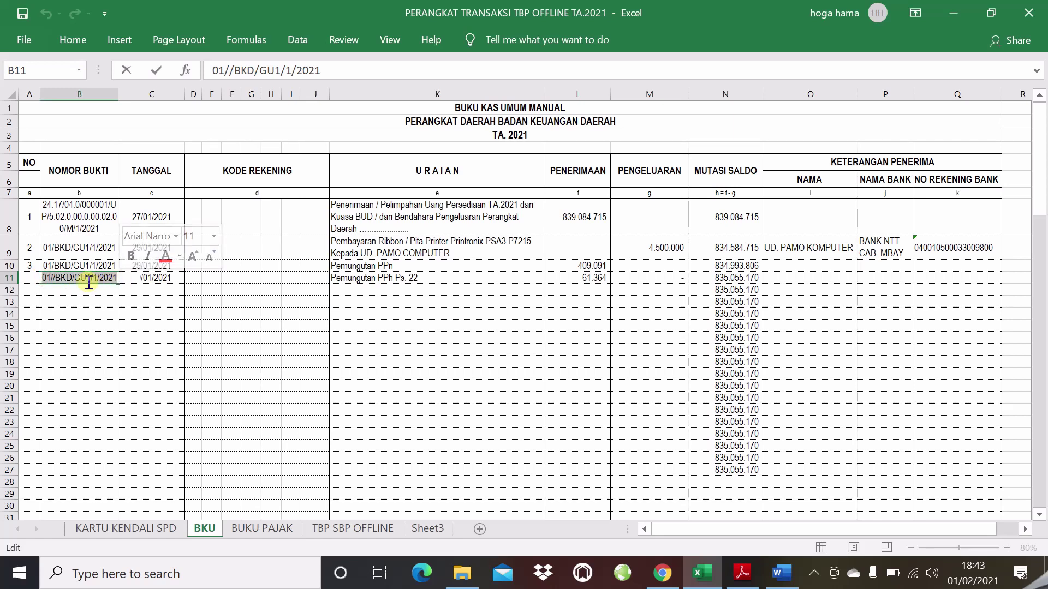
right_click(89, 280)
left_click(123, 313)
left_click(81, 290)
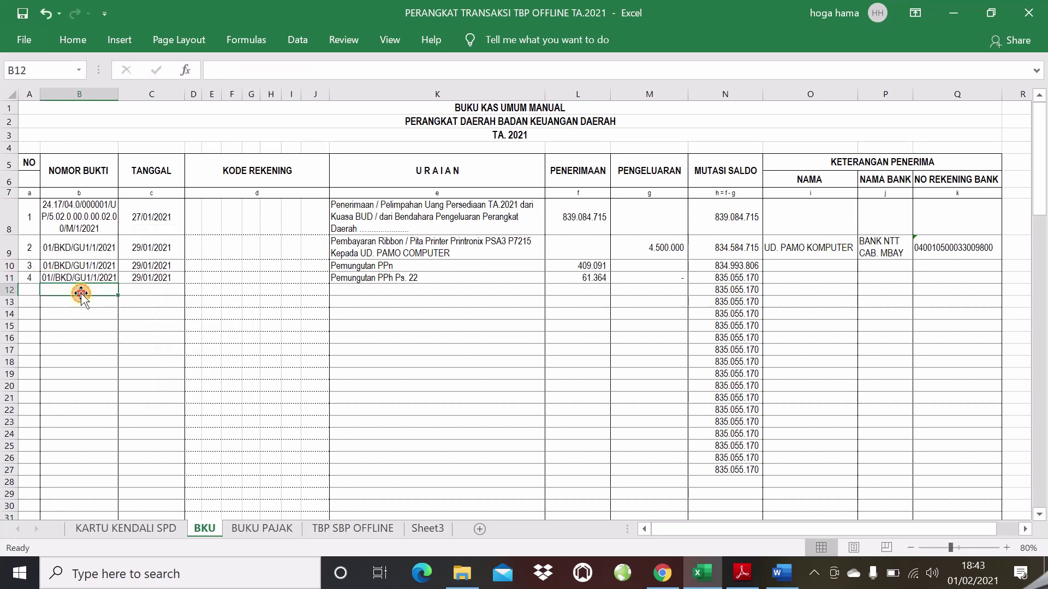
right_click(81, 290)
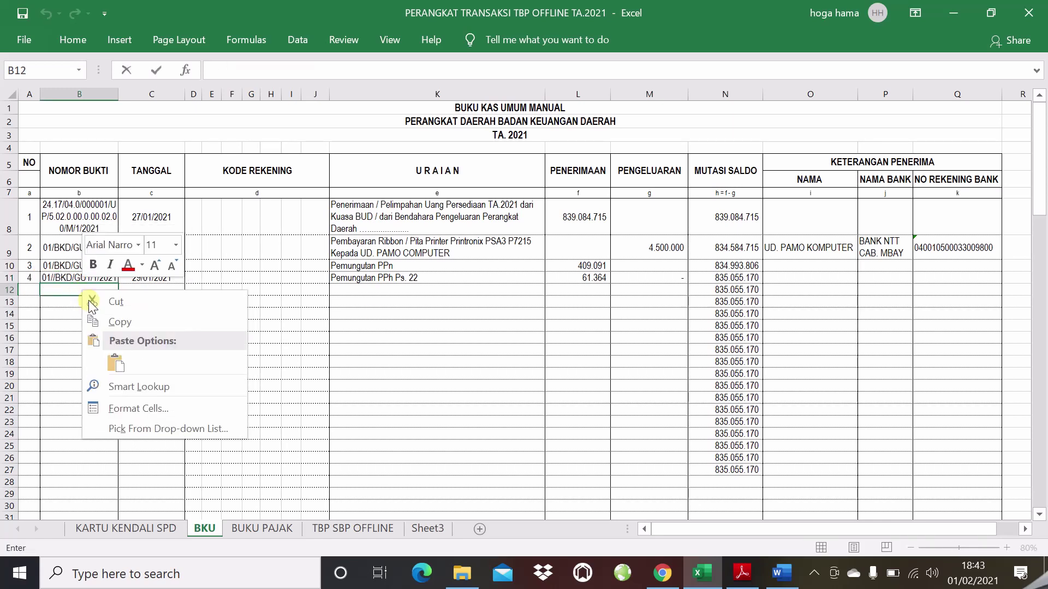
left_click(114, 353)
- Change the pasted Nomor Bukti in B12 to 02//BKD/GU1/1/2021
double_click(52, 295)
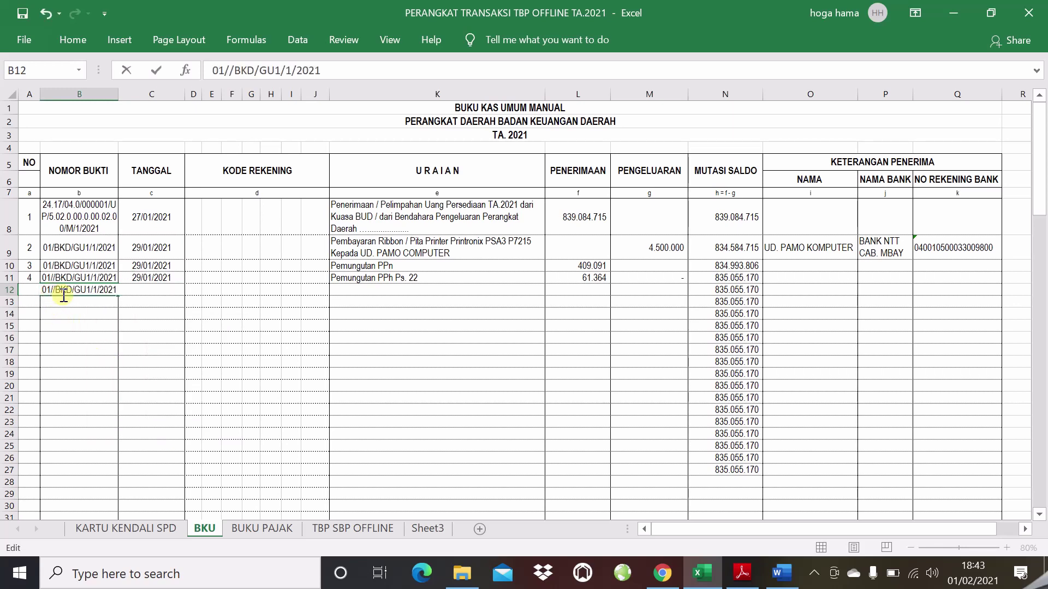
key("BackSpace")
type("2")
key("Return")
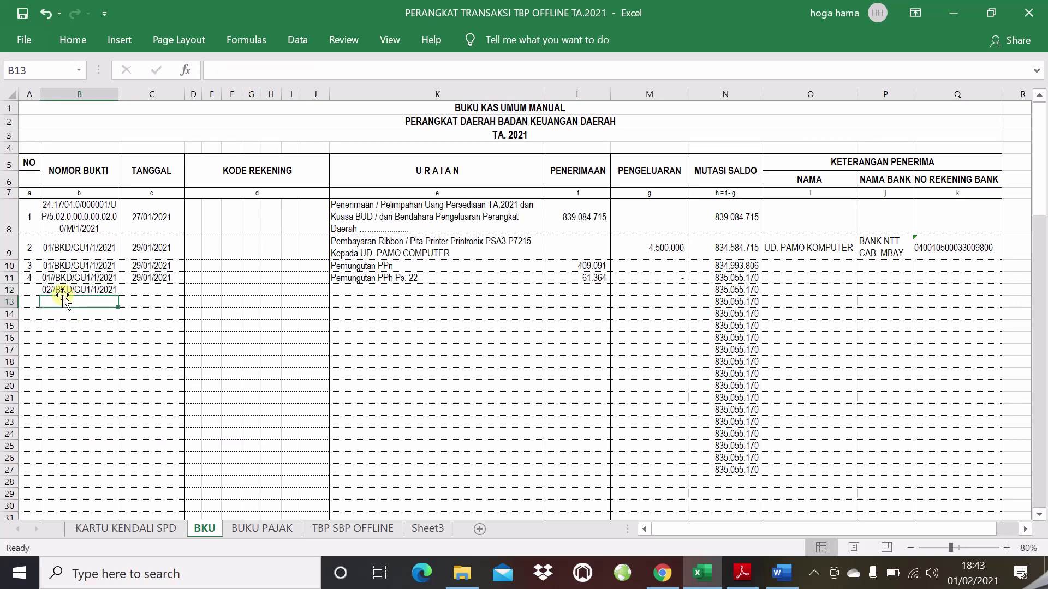
- Copy the Nomor Bukti text from B12 and paste it into the cell below, B13
left_click(50, 290)
double_click(48, 290)
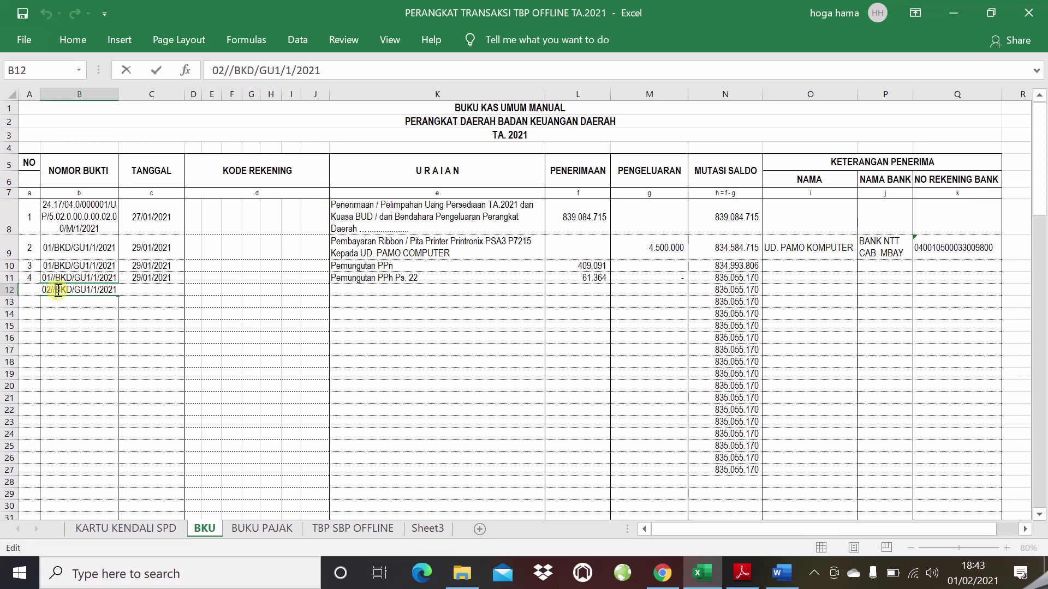
left_click_drag(41, 290, 134, 292)
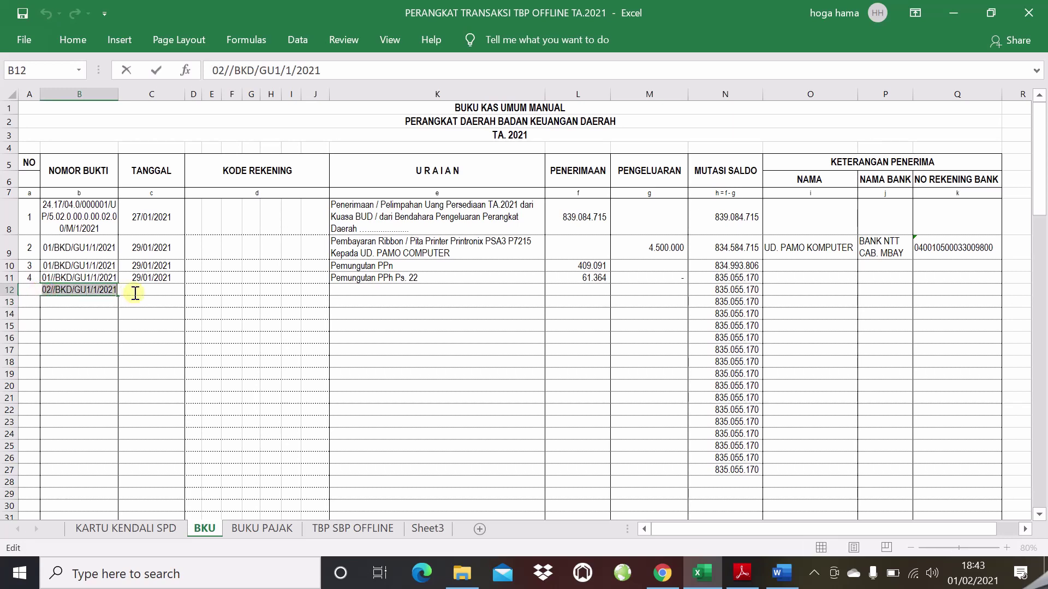
right_click(74, 291)
left_click(104, 322)
left_click(81, 304)
double_click(86, 302)
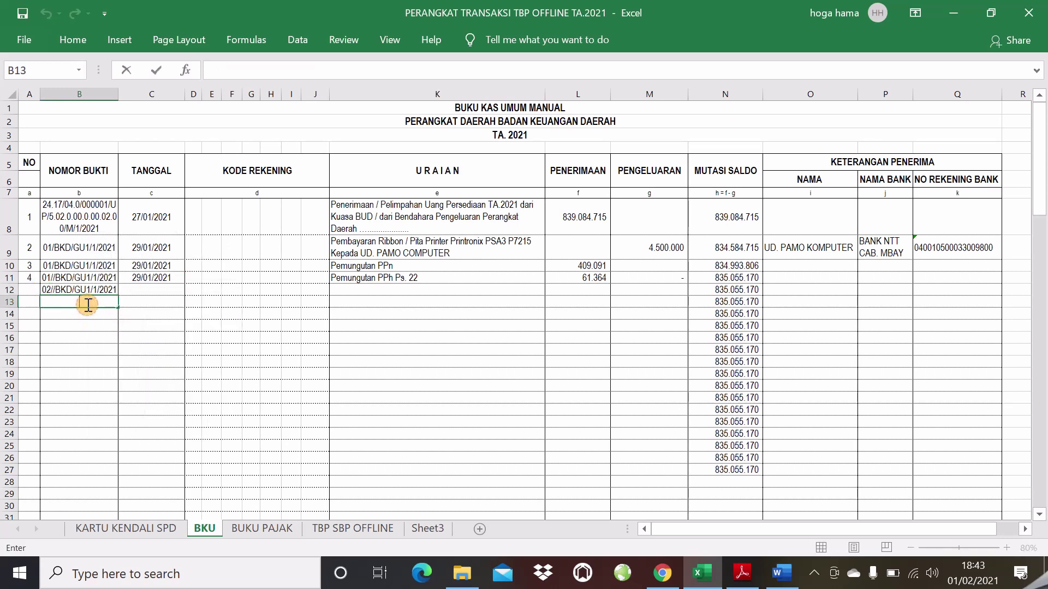
right_click(88, 306)
left_click(121, 377)
left_click(47, 302)
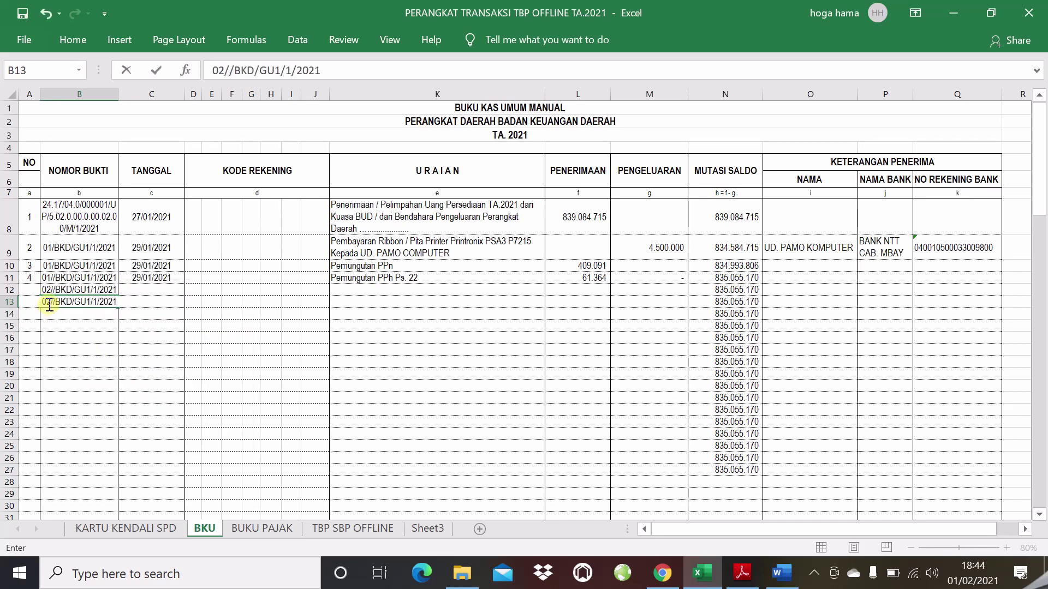
- Change the voucher number in cell B13 of the cash book to 03//BKD/GU1/1/2021
type("3")
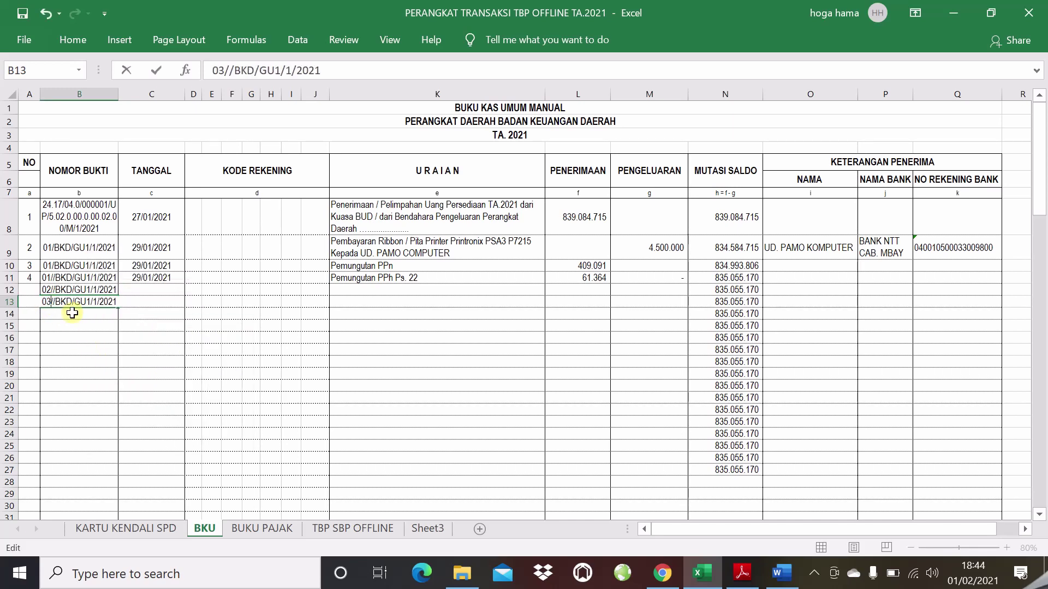
key("Return")
left_click(82, 302)
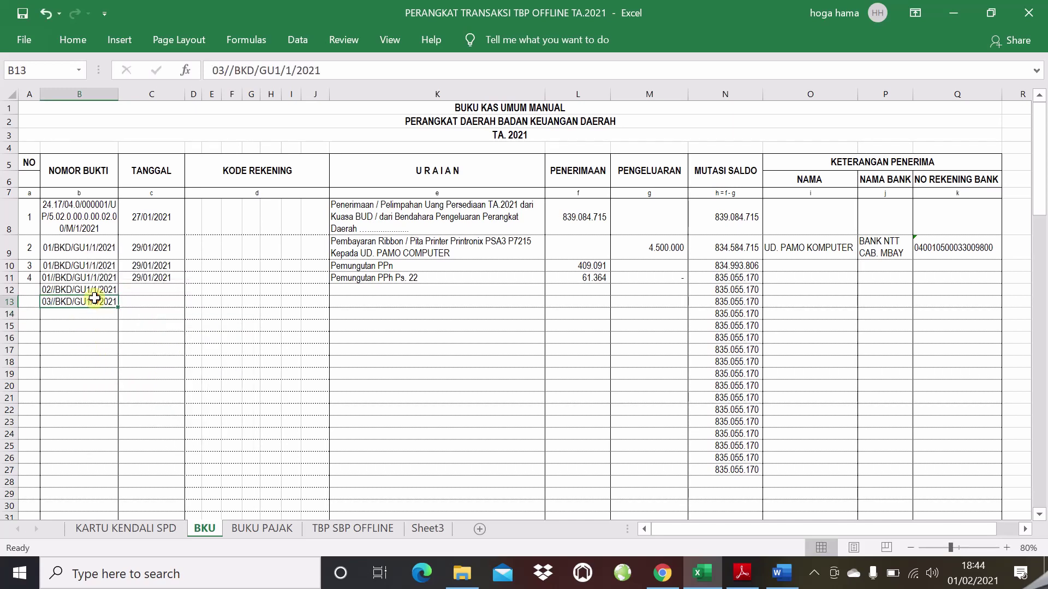
left_click(52, 290)
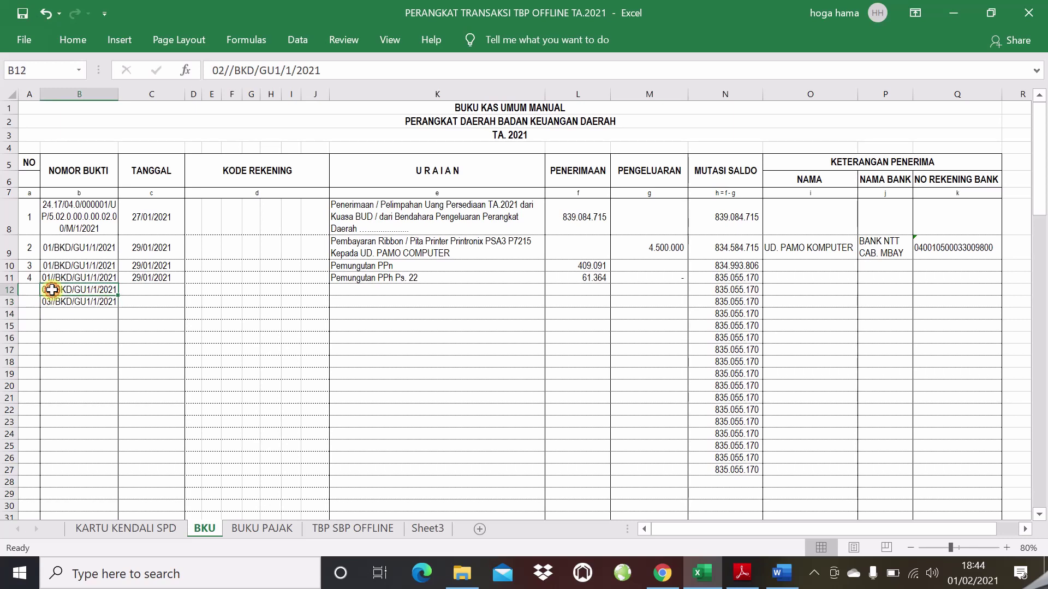
left_click(121, 327)
left_click(94, 304)
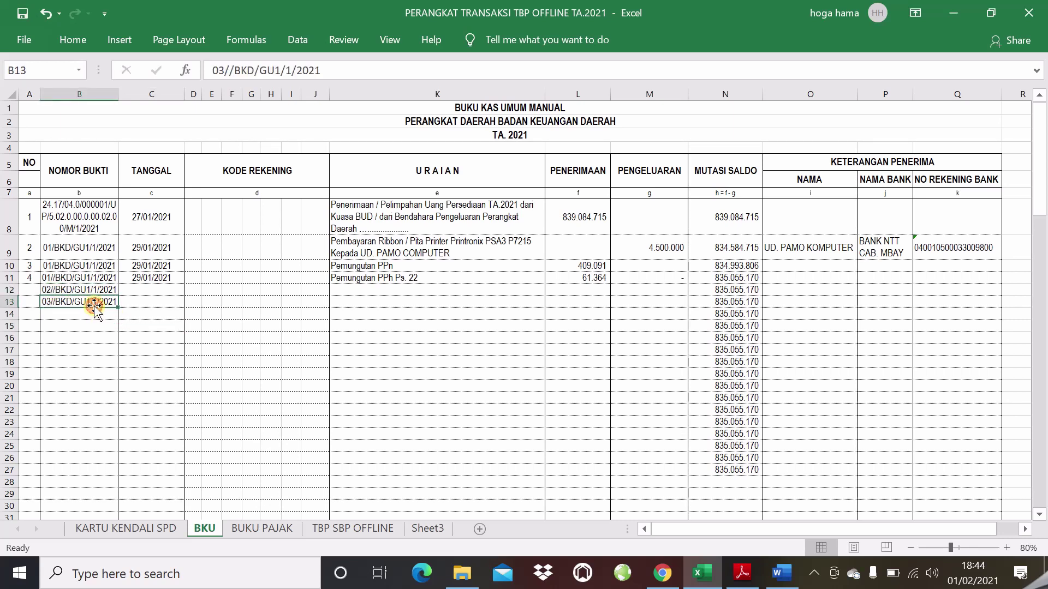
- Copy the date 29/01/2021 from cell C11 into the TANGGAL cells C12 and C13
left_click(388, 291)
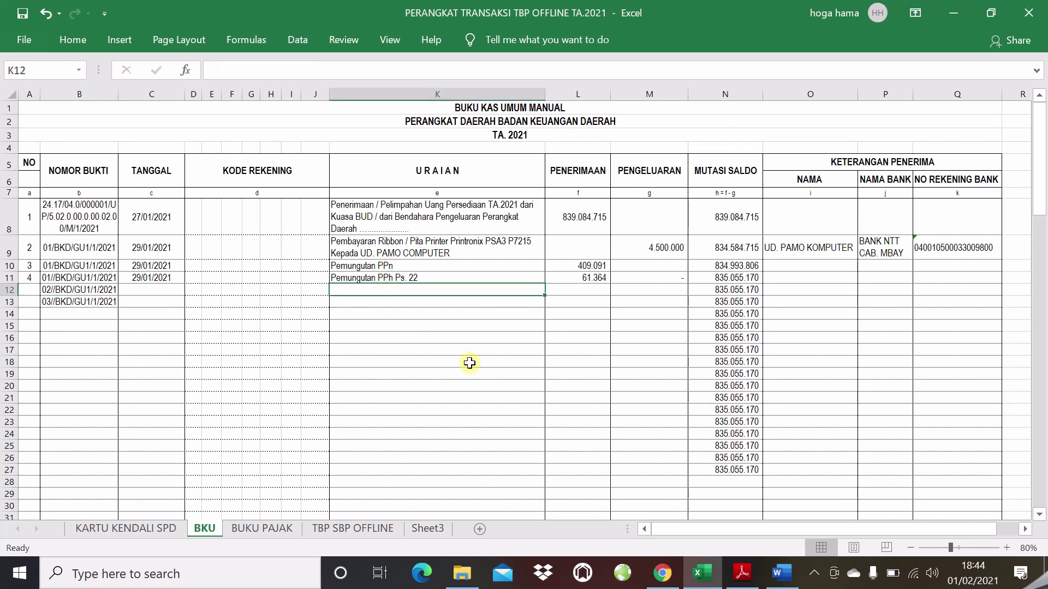
right_click(150, 278)
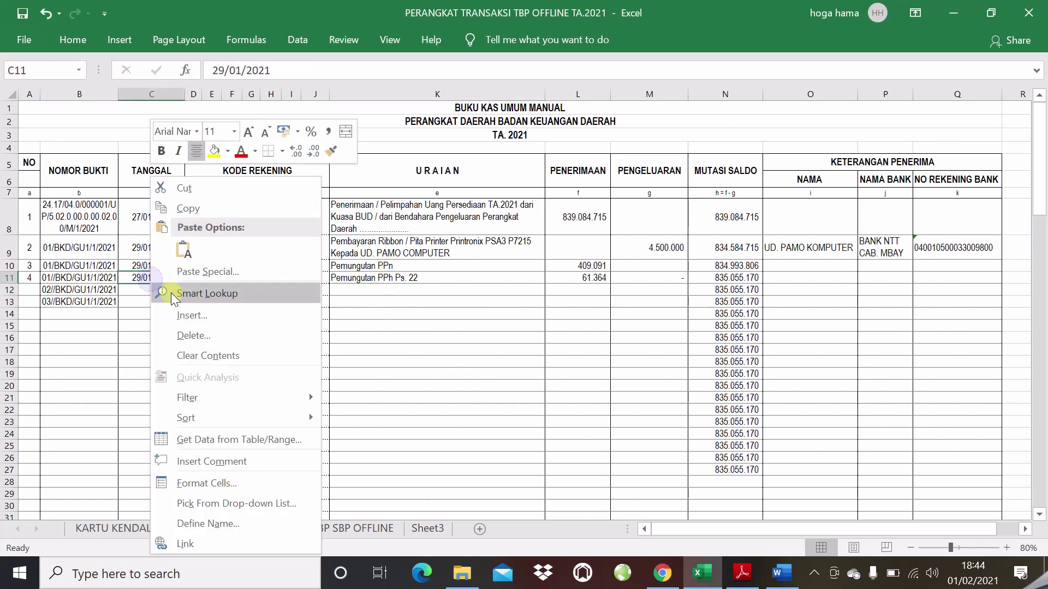
left_click(181, 208)
left_click(151, 290)
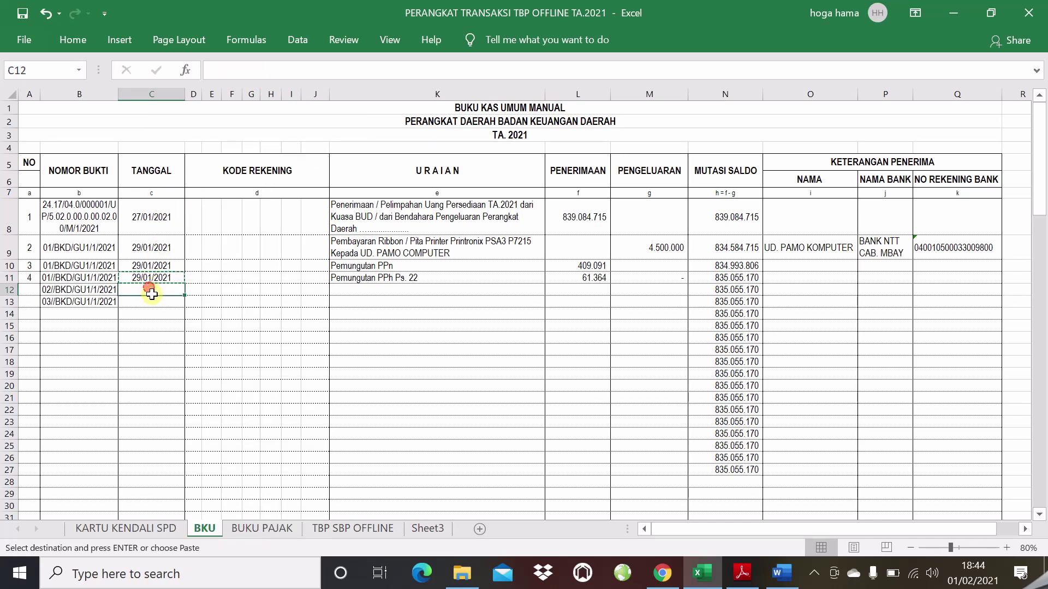
left_click_drag(151, 294, 152, 301)
right_click(153, 301)
left_click(191, 253)
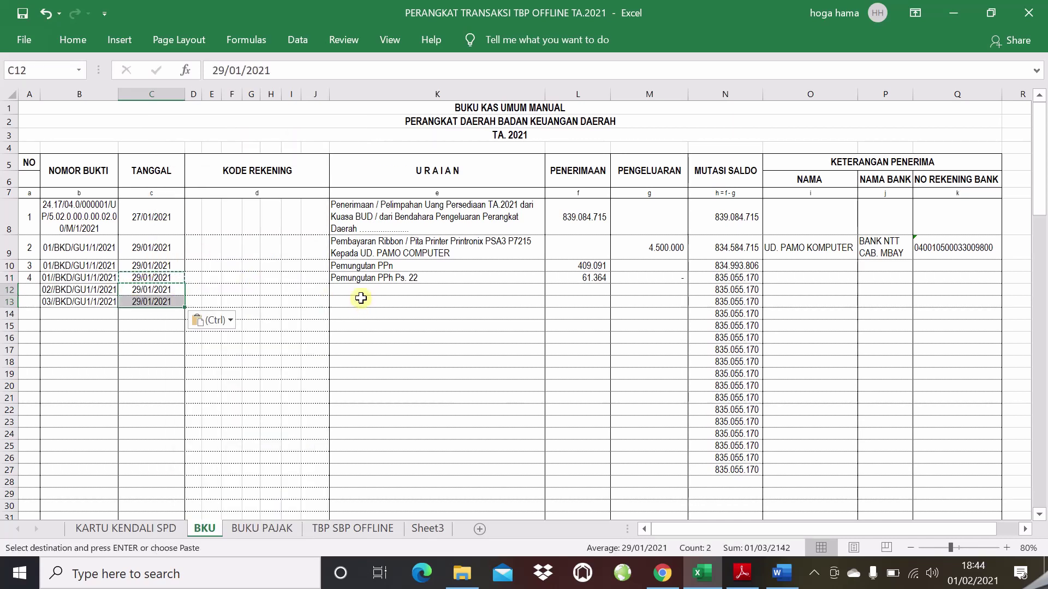
- Enter the descriptions "Penyetoran PPn" in K12 and "Penyetoran PPh Ps. 22" in K13
left_click(378, 289)
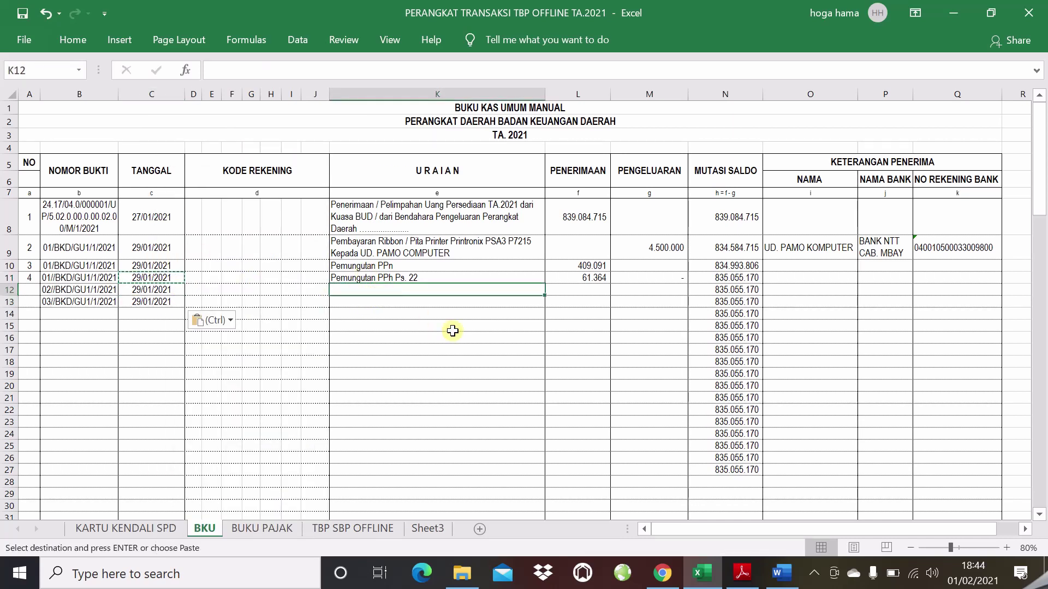
type("Penyetoran PPn")
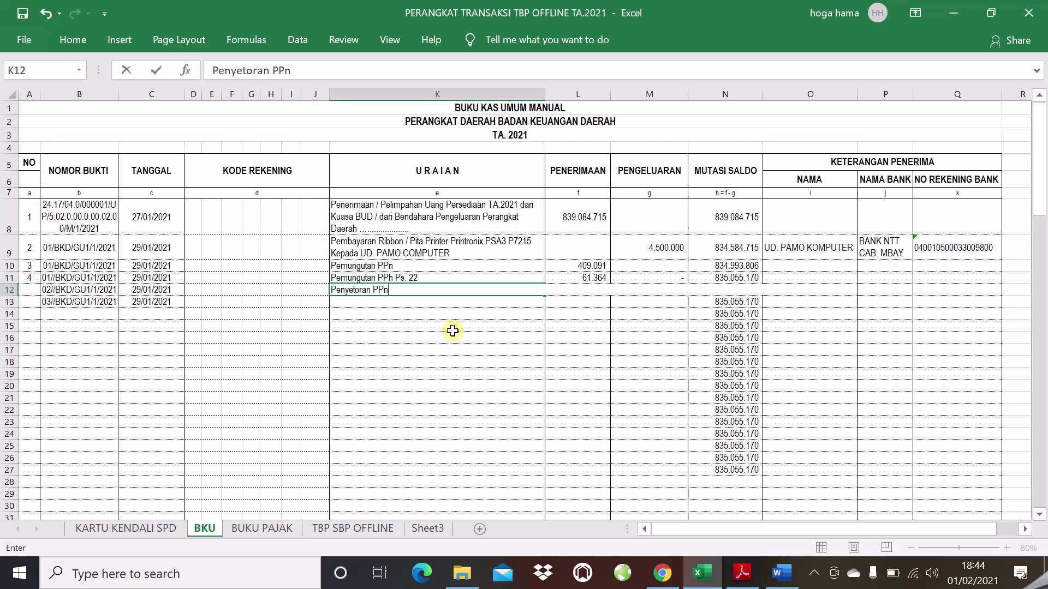
key("Return")
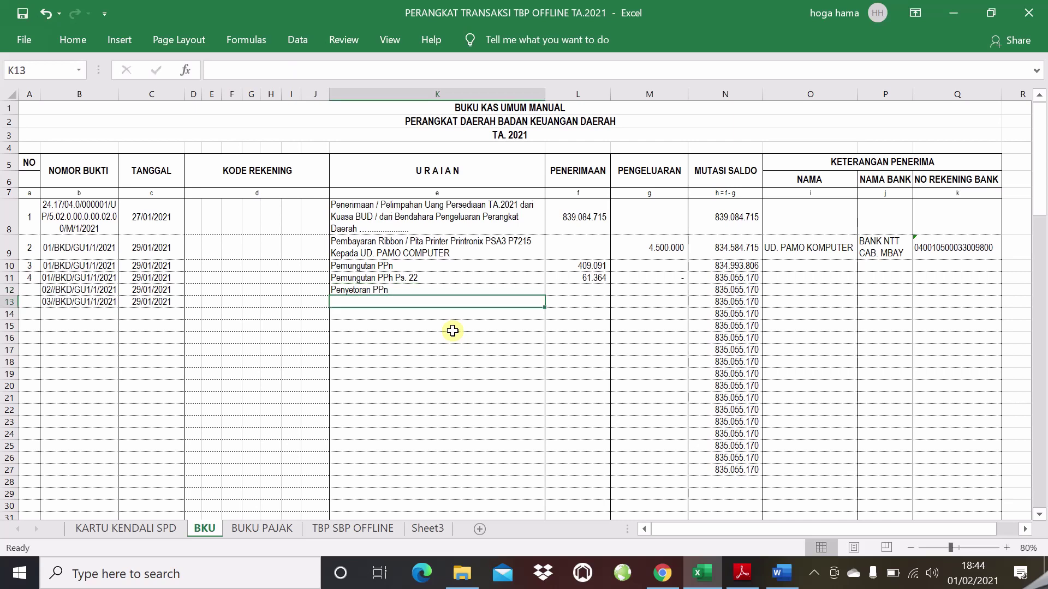
type("Pen")
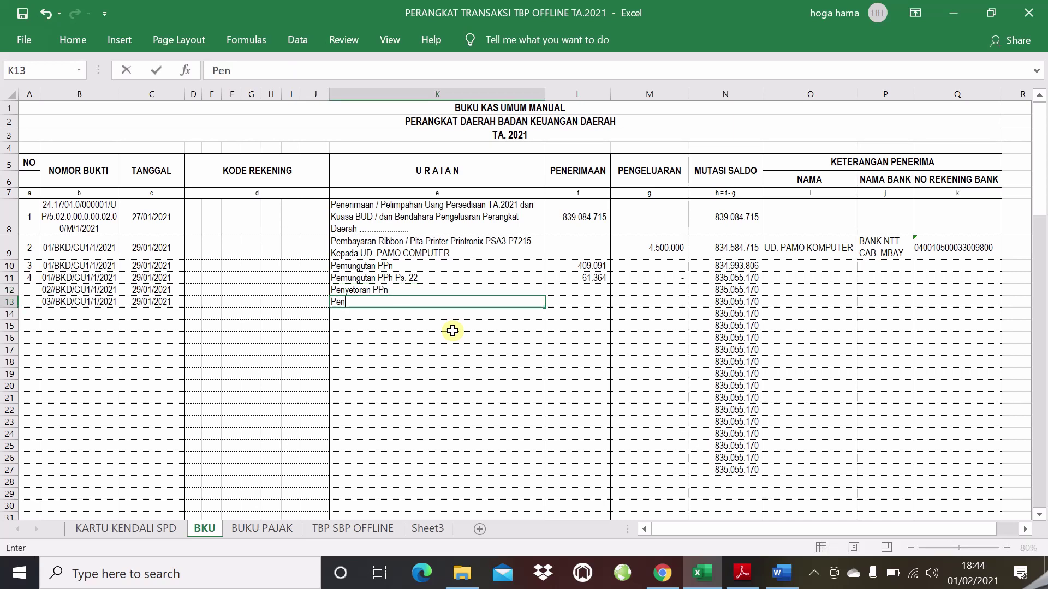
type("ye")
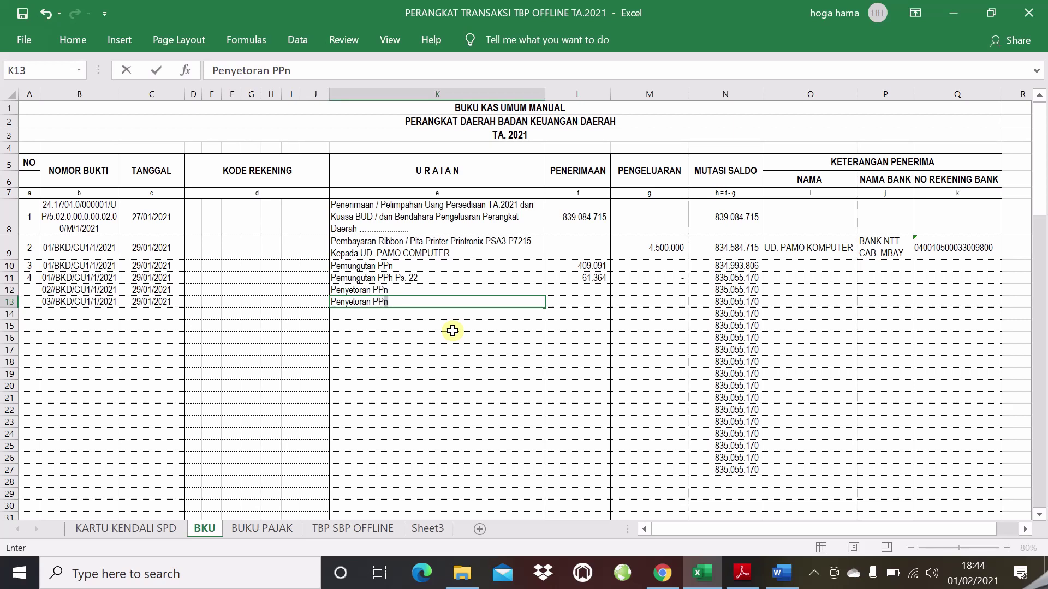
type("toran PPh Ps. 22")
key("Right")
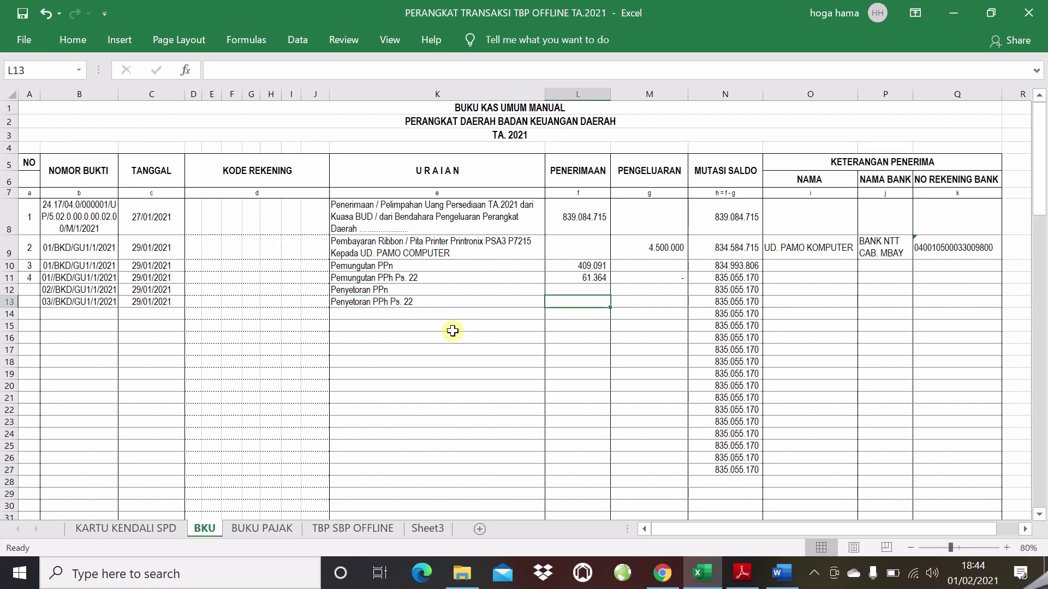
- Copy the two tax amounts in PENERIMAAN cells L10:L11 into the PENGELUARAN cells M12:M13
left_click_drag(591, 266, 590, 280)
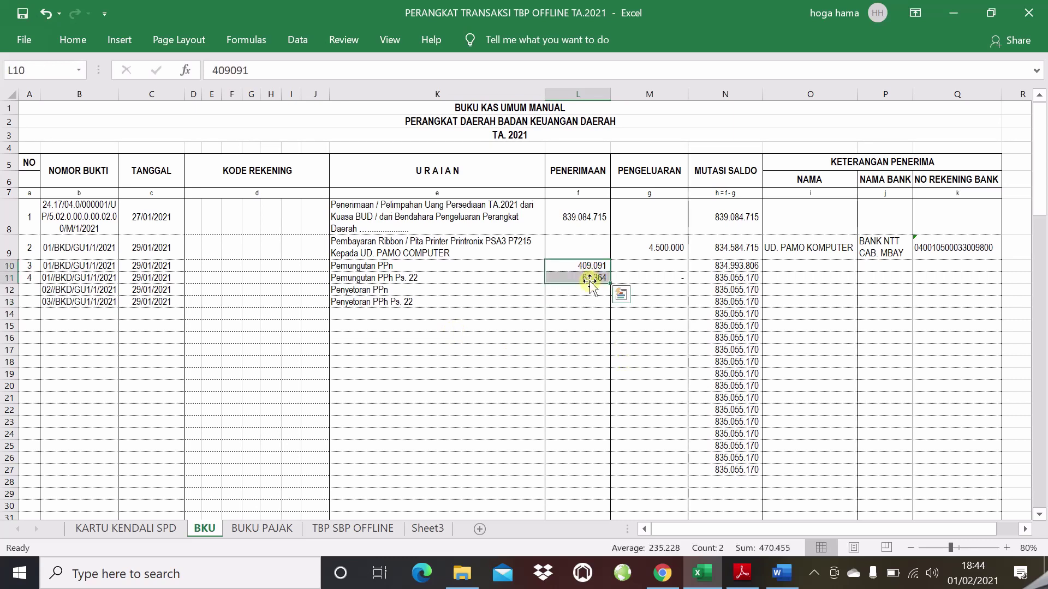
right_click(589, 279)
left_click(640, 209)
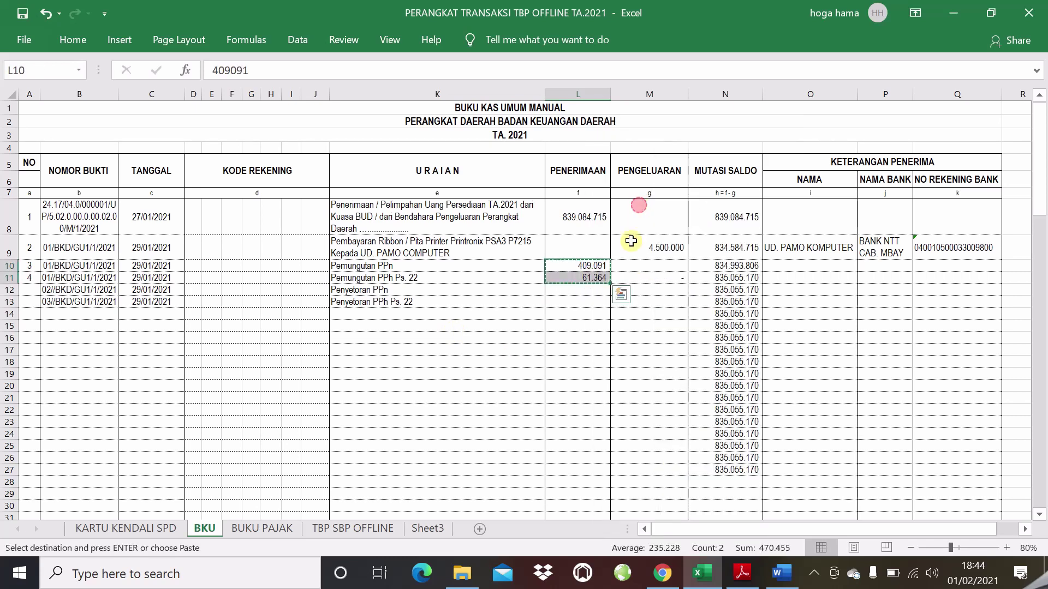
right_click(638, 288)
left_click(674, 247)
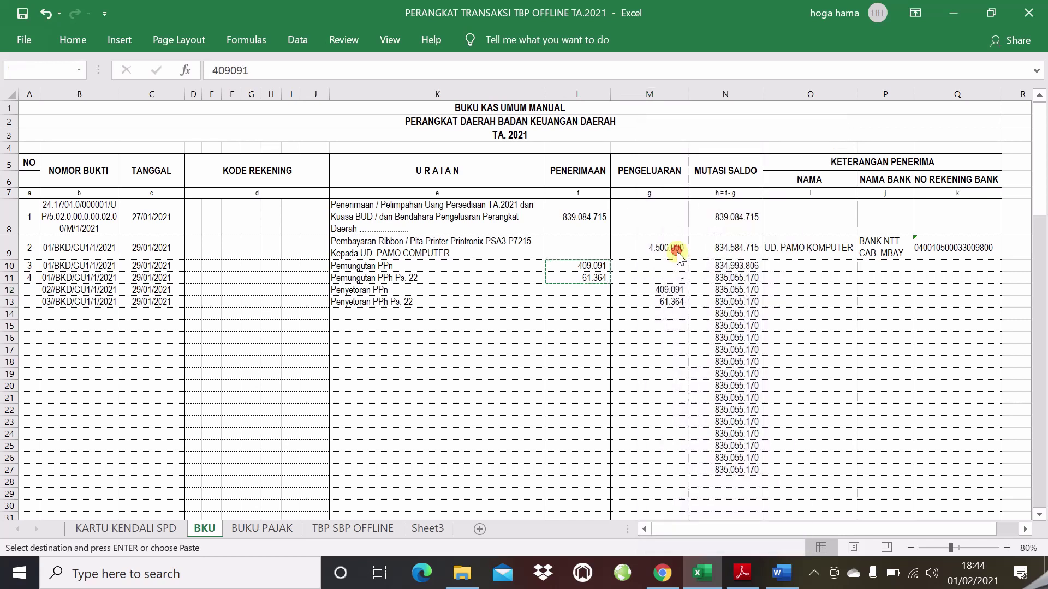
left_click(653, 300)
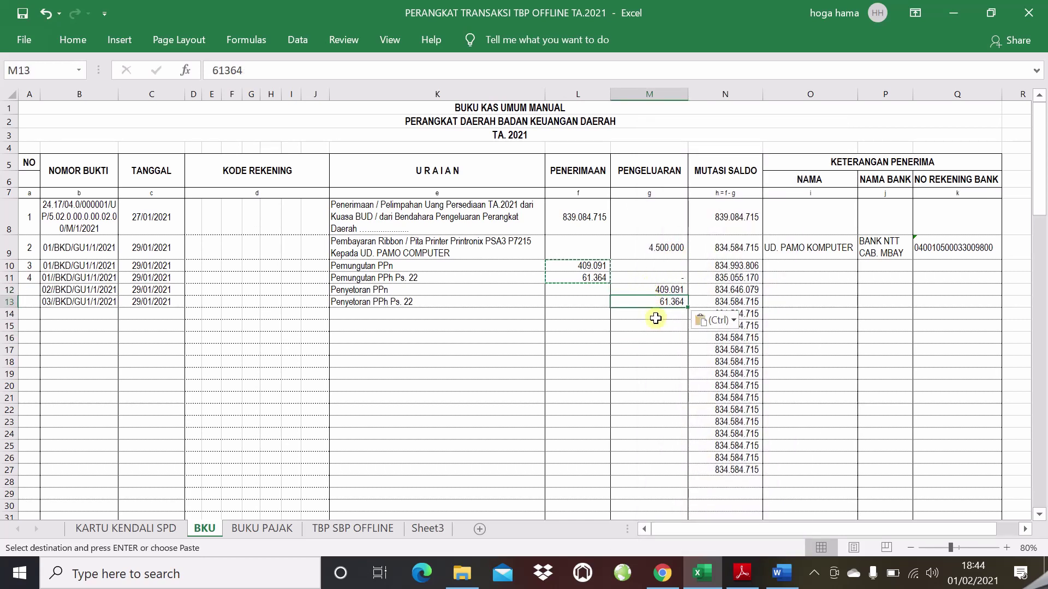
key("Escape")
left_click(654, 338)
left_click(647, 303)
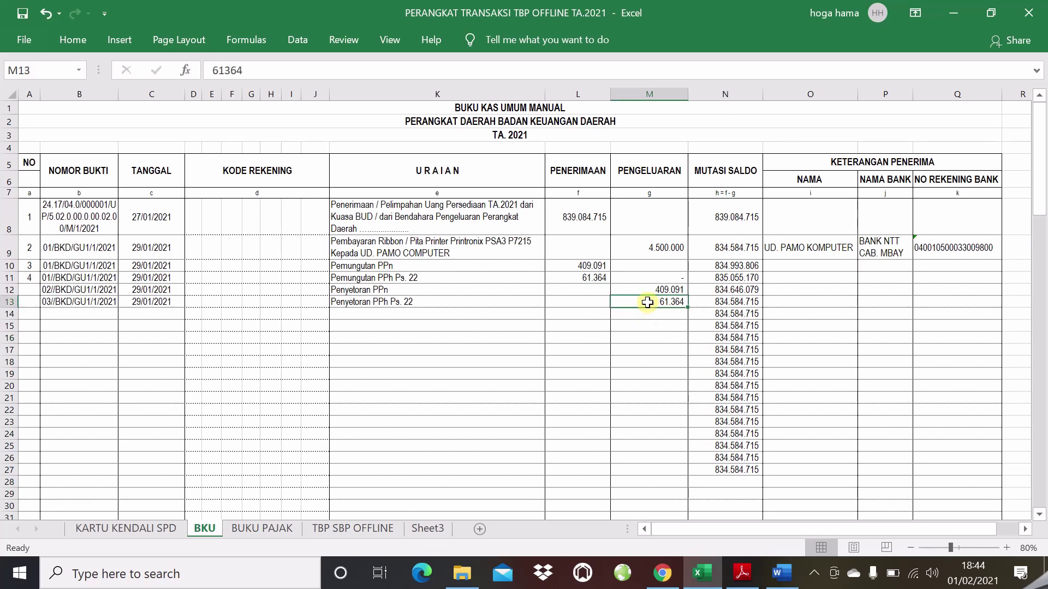
- Review the running balance formula, the tax collection and deposit rows, and the recipient details of the printer ribbon payment
left_click(755, 302)
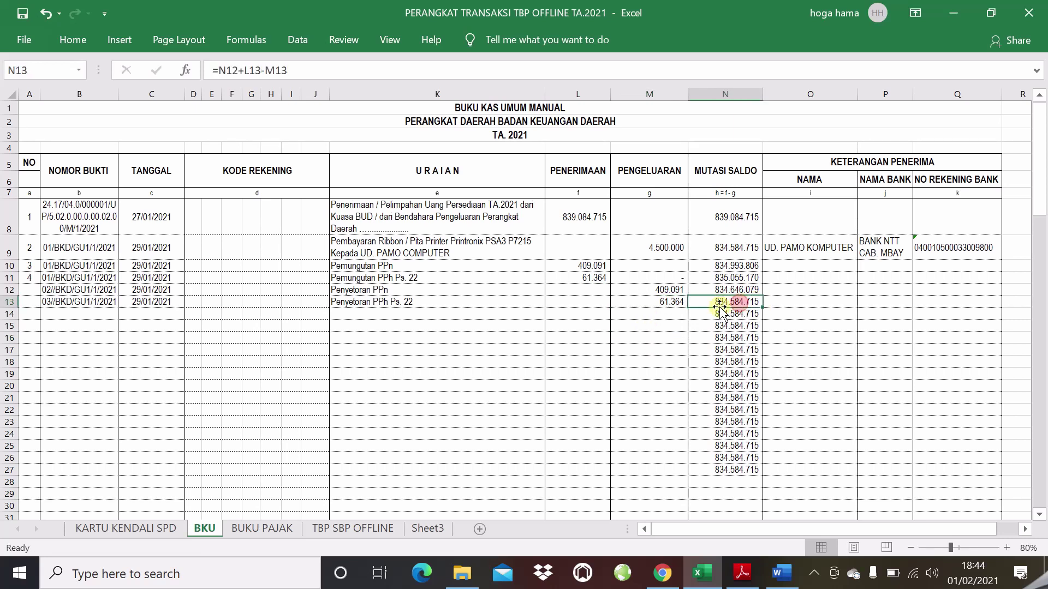
left_click(560, 289)
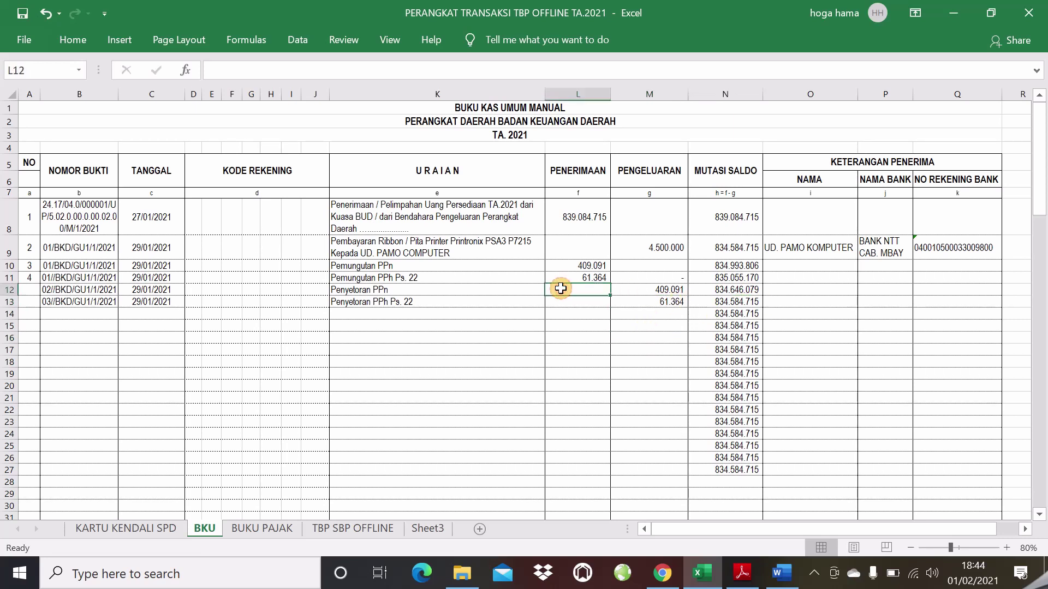
left_click(453, 304)
left_click(613, 310)
left_click(391, 249)
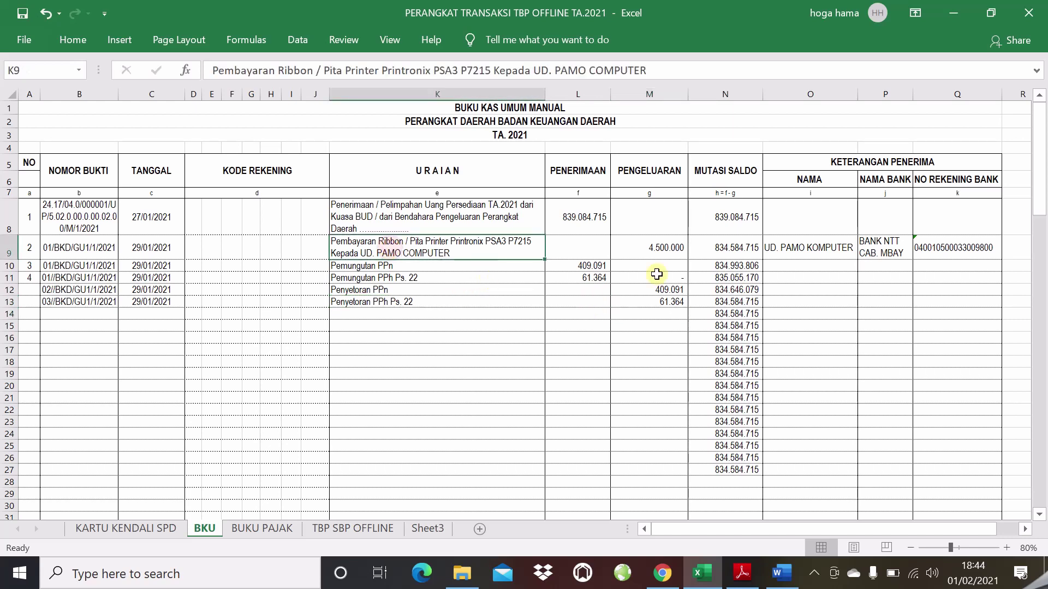
left_click(740, 244)
left_click(819, 248)
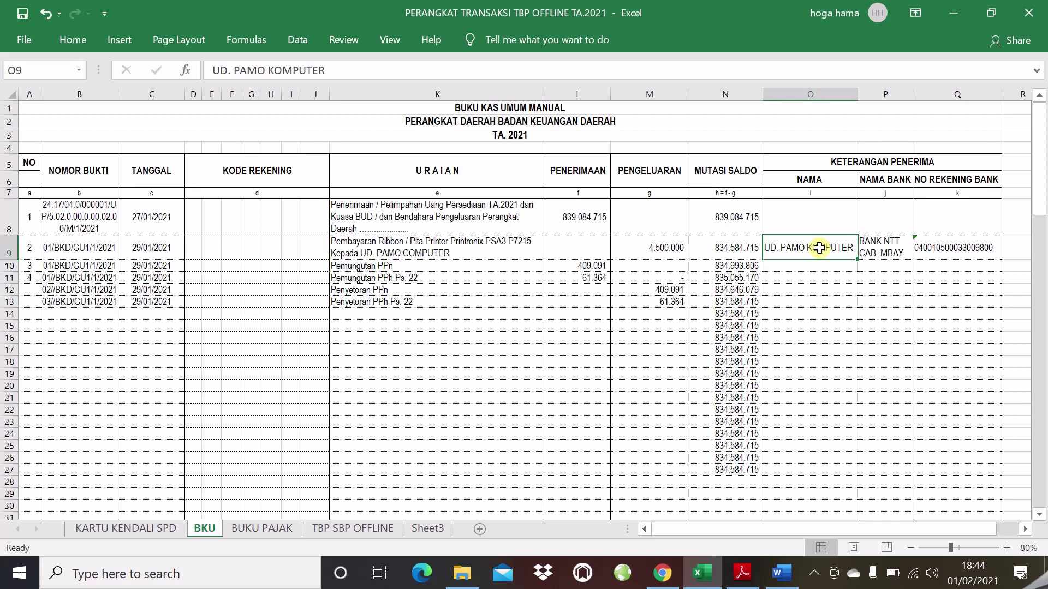
left_click(446, 251)
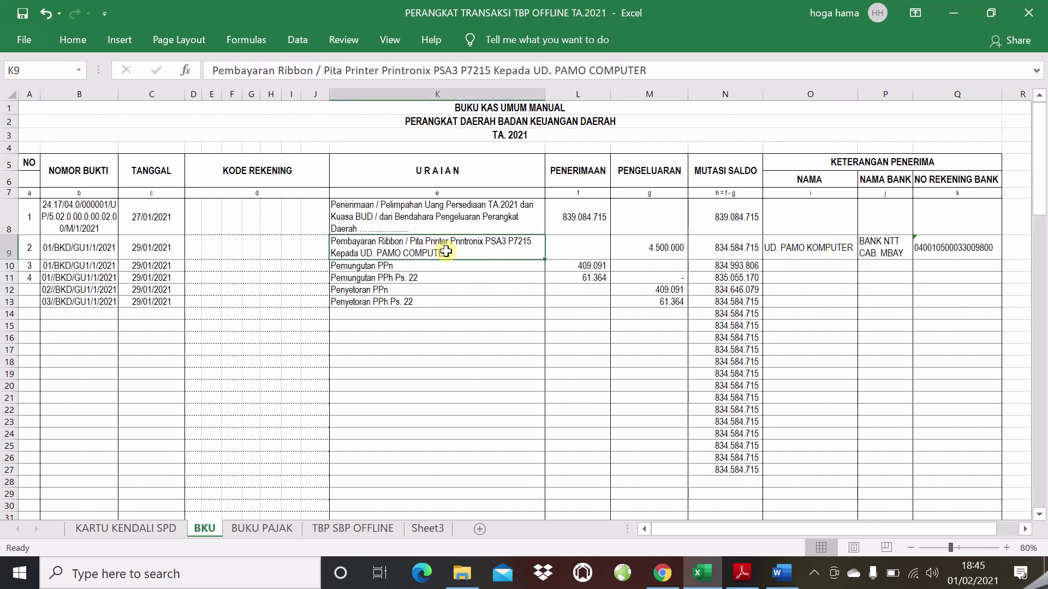
left_click(615, 254)
left_click(790, 253)
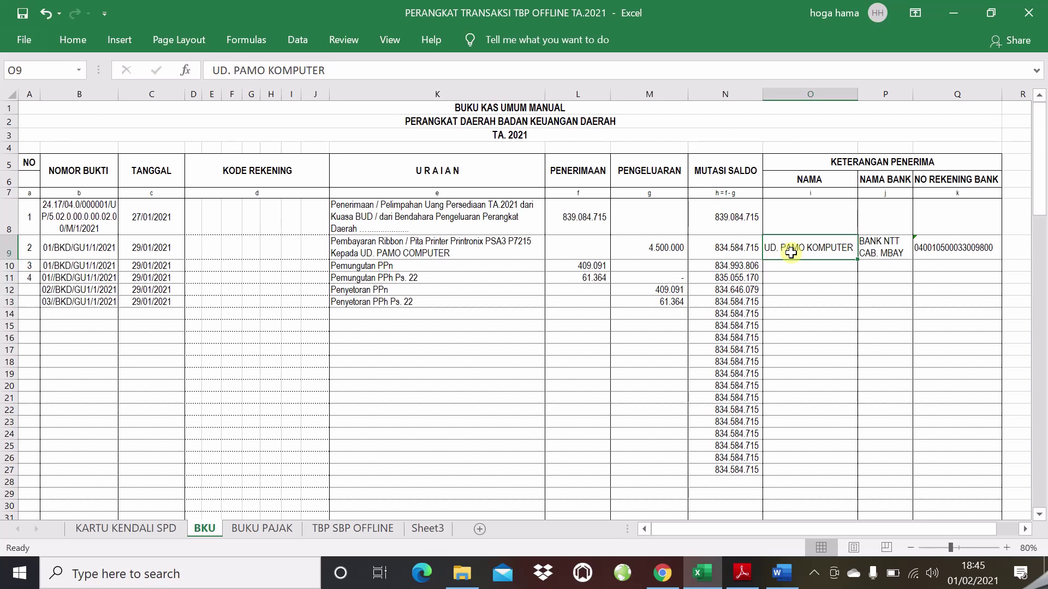
left_click(625, 292)
left_click(825, 282)
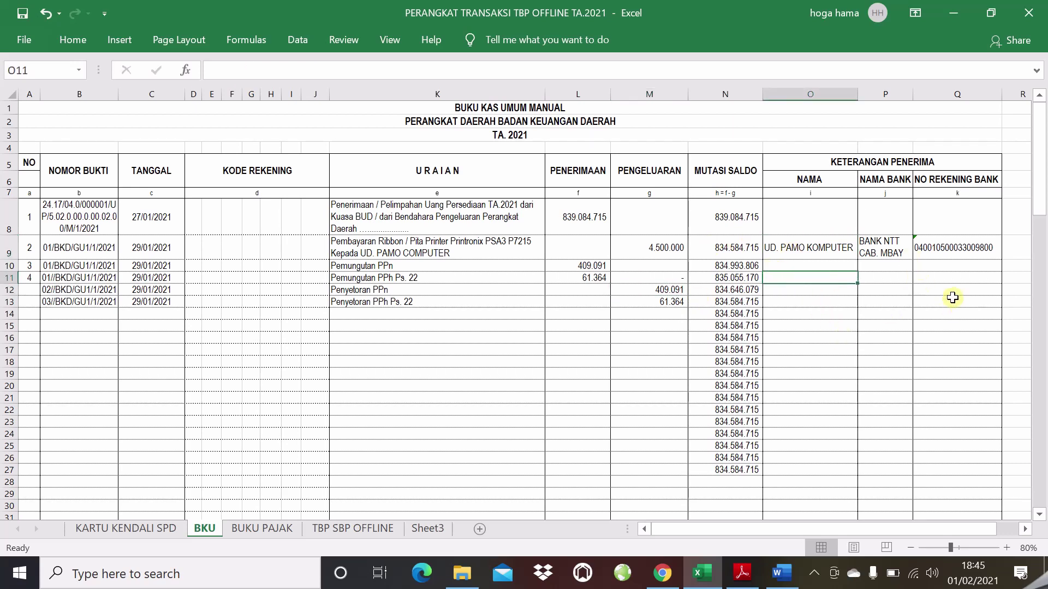
left_click(480, 304)
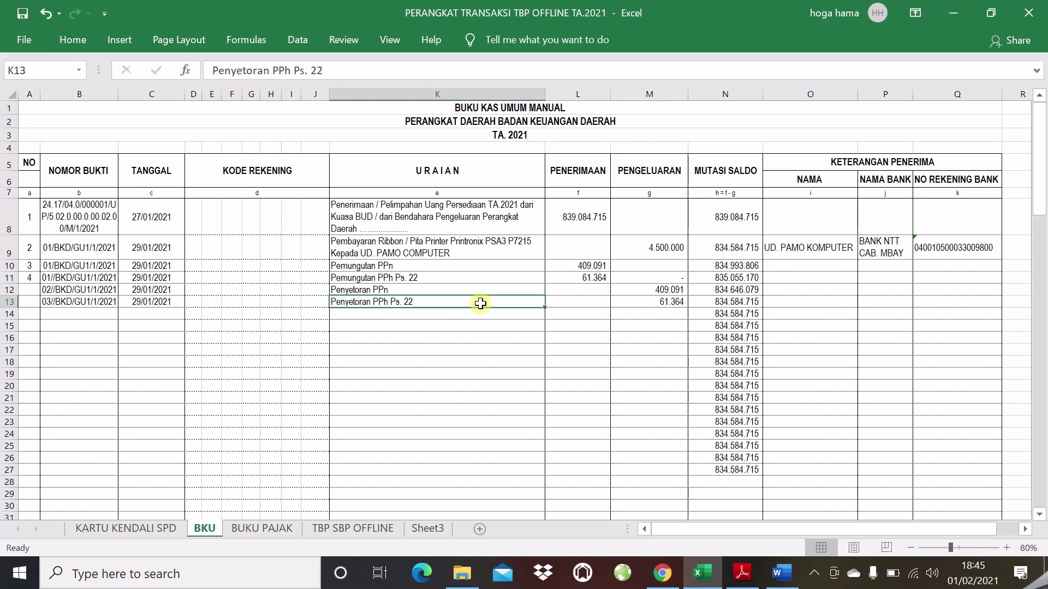
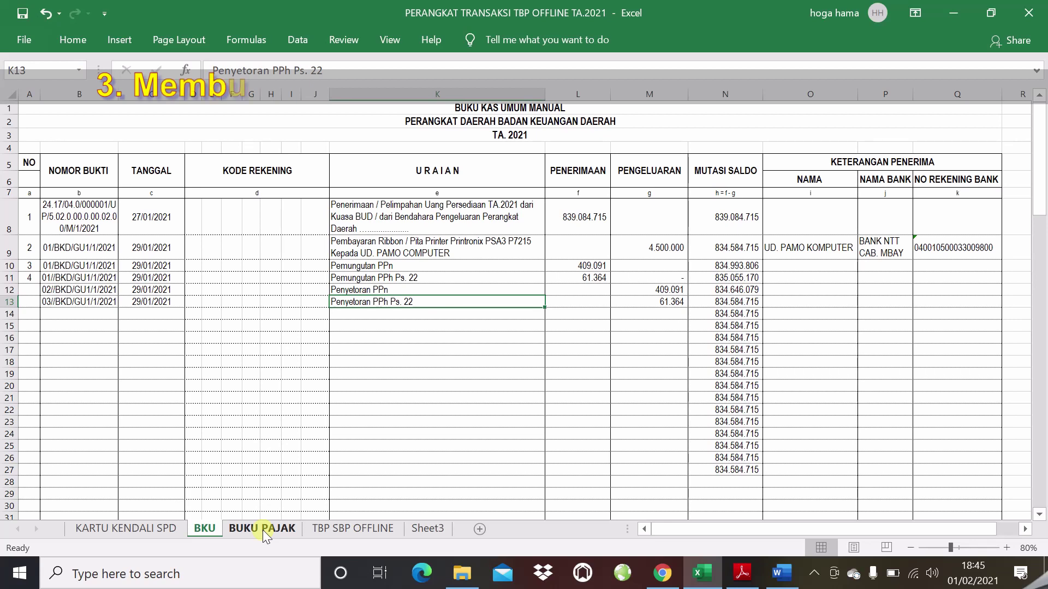
- Copy the voucher numbers and dates in B10:C13 of the BKU sheet into the BUKU PAJAK sheet, starting at B8
left_click(263, 529)
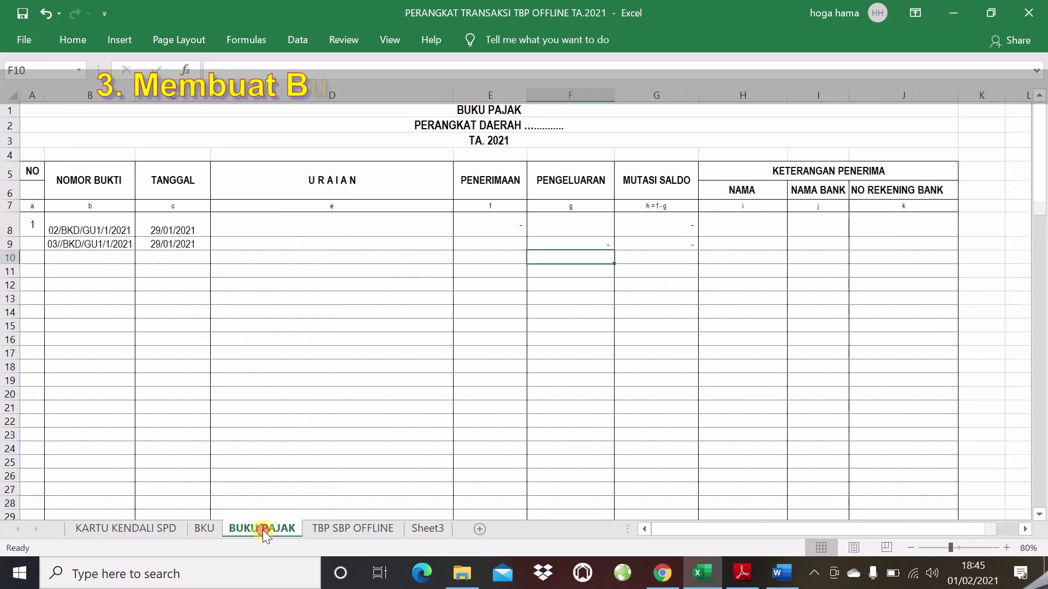
left_click(205, 527)
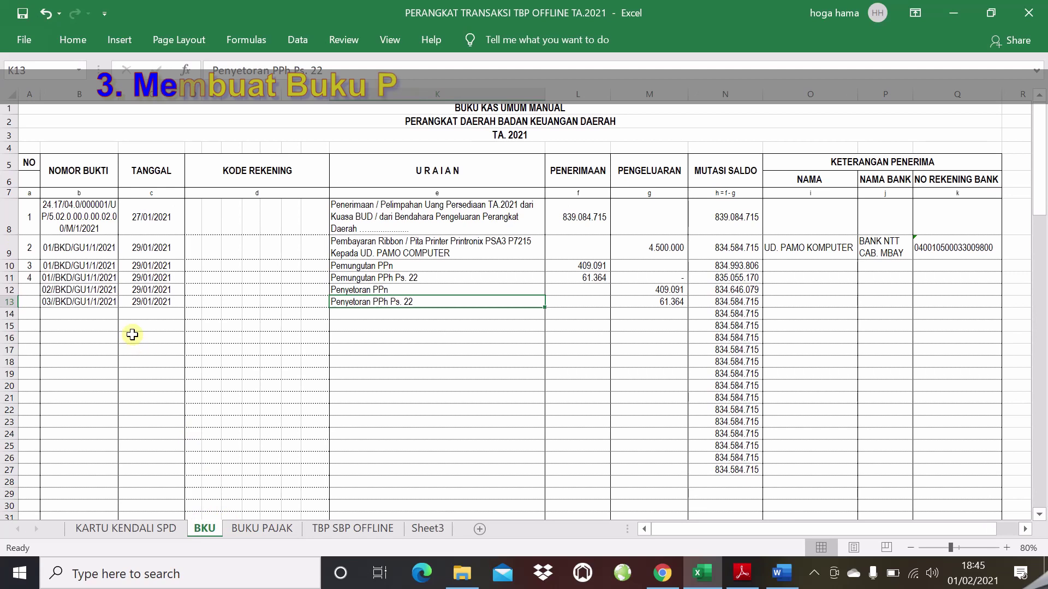
left_click(72, 266)
left_click_drag(71, 266, 143, 297)
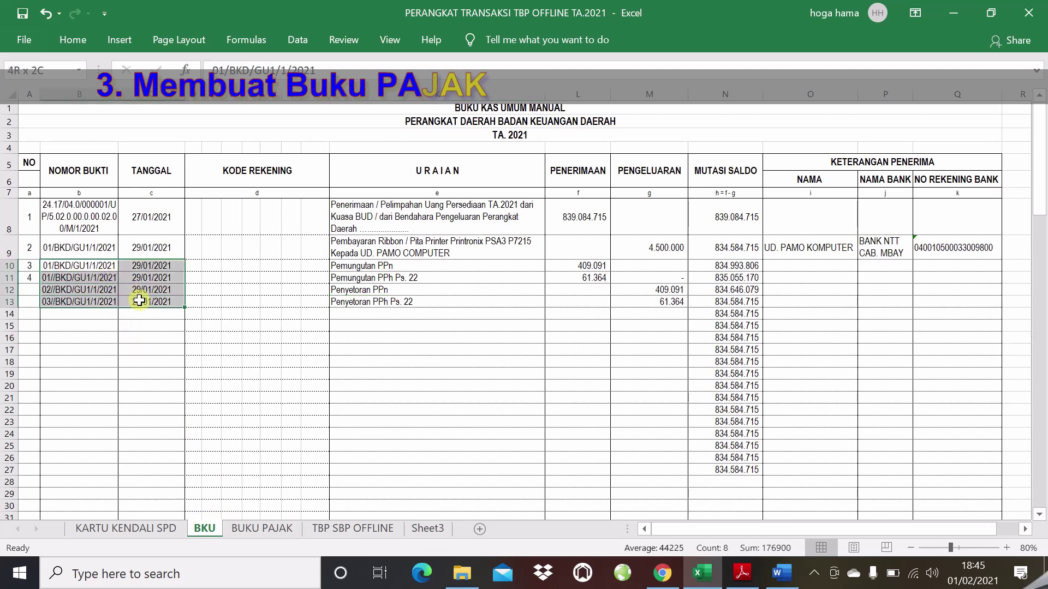
right_click(72, 266)
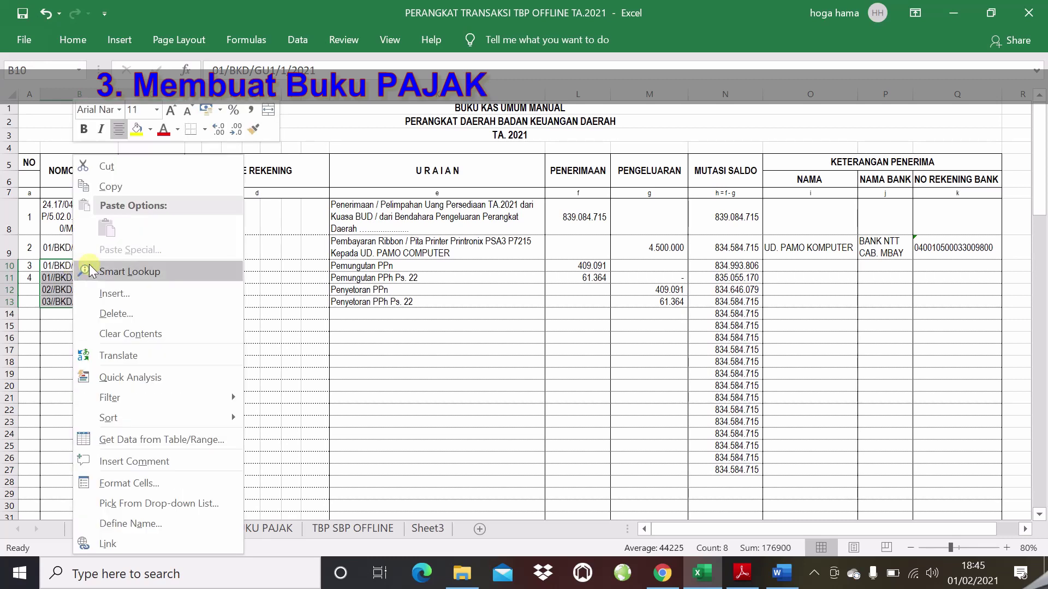
left_click(109, 185)
left_click(279, 529)
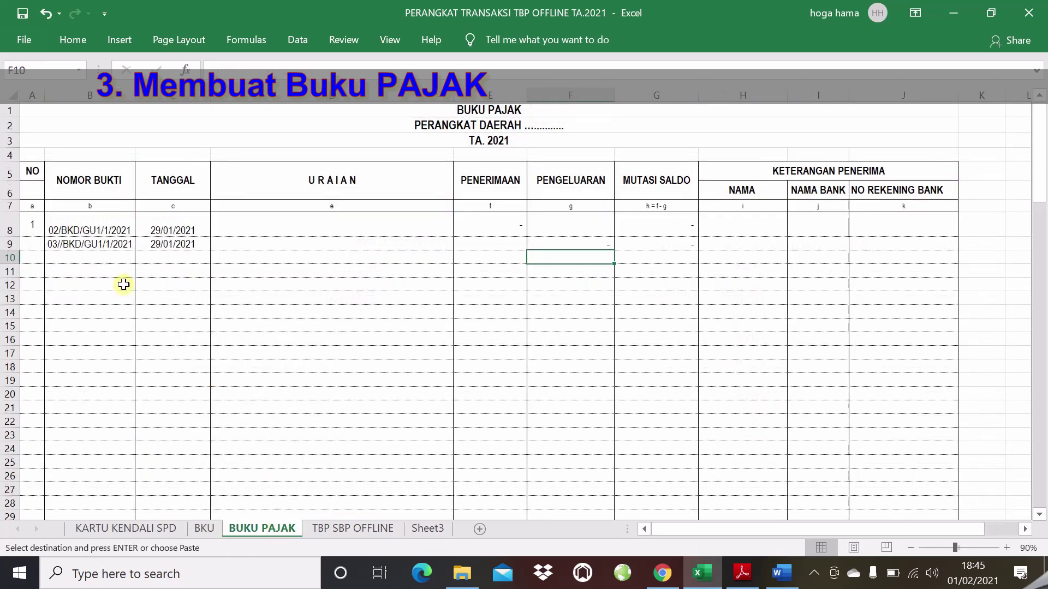
right_click(82, 232)
left_click(115, 228)
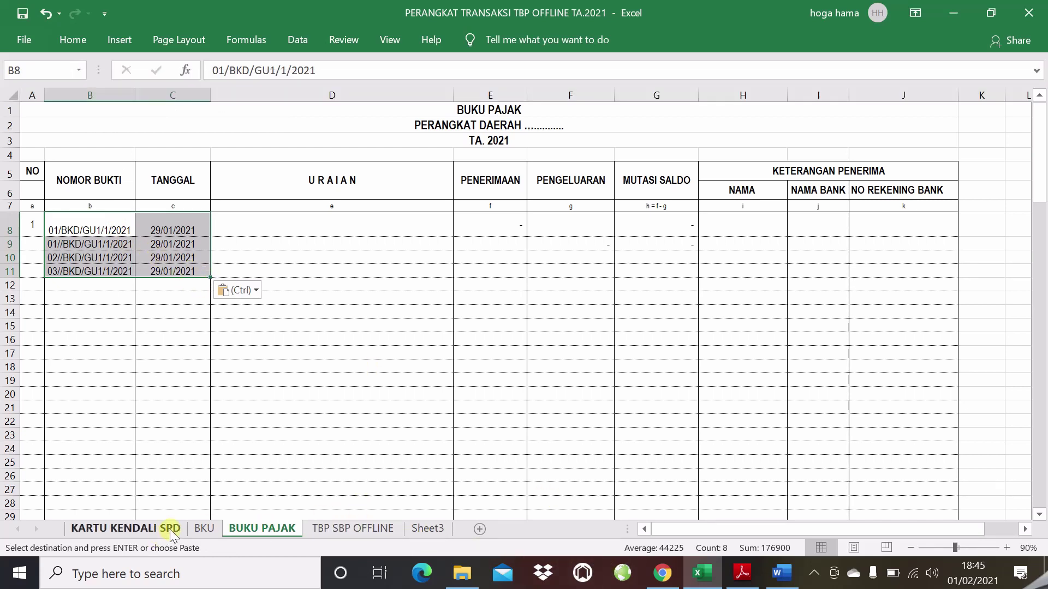
- Copy the descriptions and amounts in K10:M13 of the BKU sheet into the BUKU PAJAK sheet, starting at D8
left_click(201, 527)
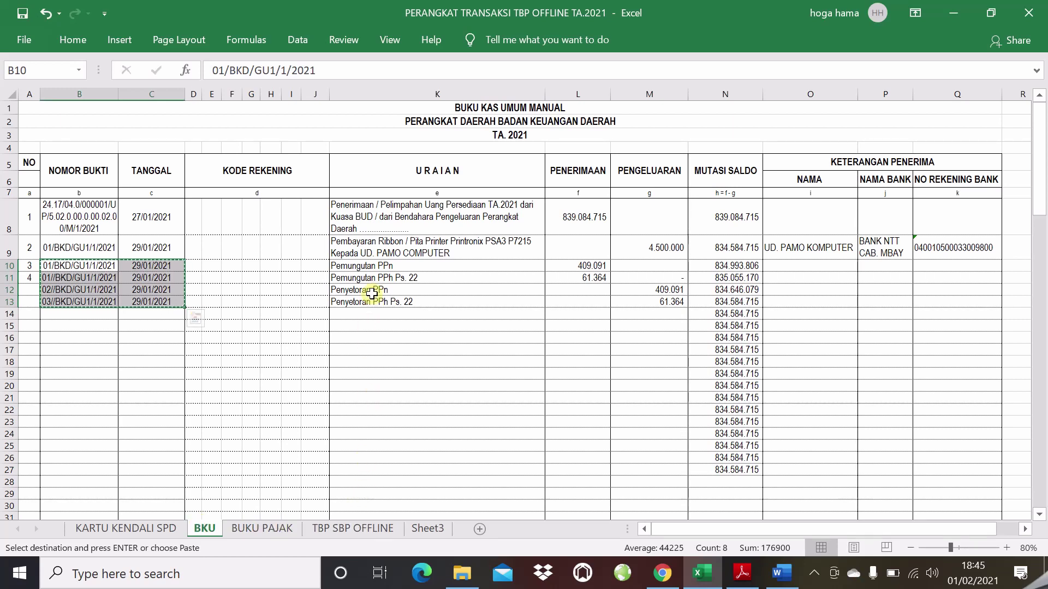
left_click_drag(381, 266, 387, 301)
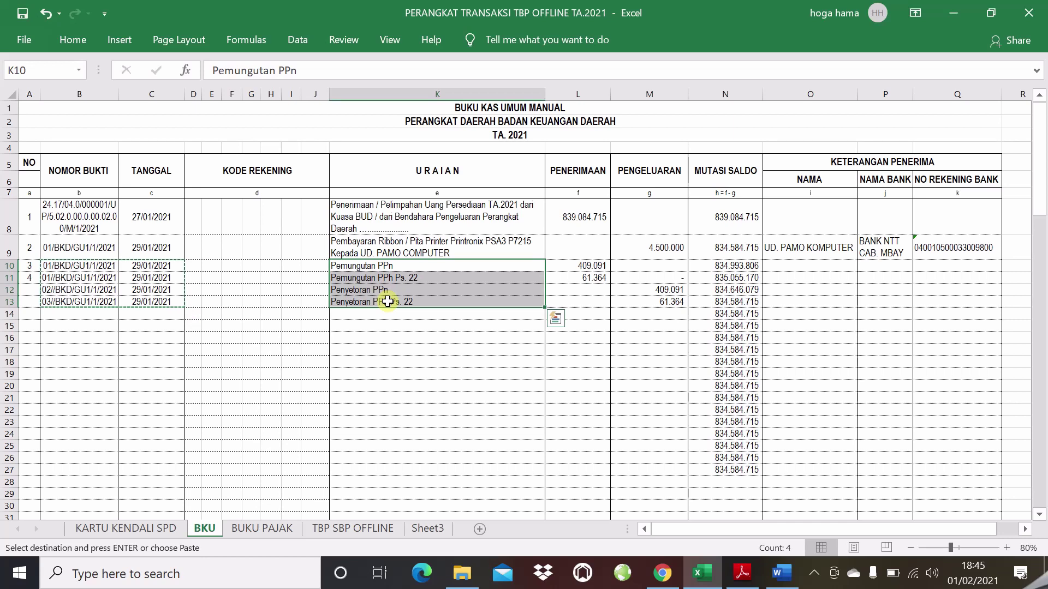
left_click(418, 265)
left_click_drag(418, 265, 645, 299)
right_click(453, 288)
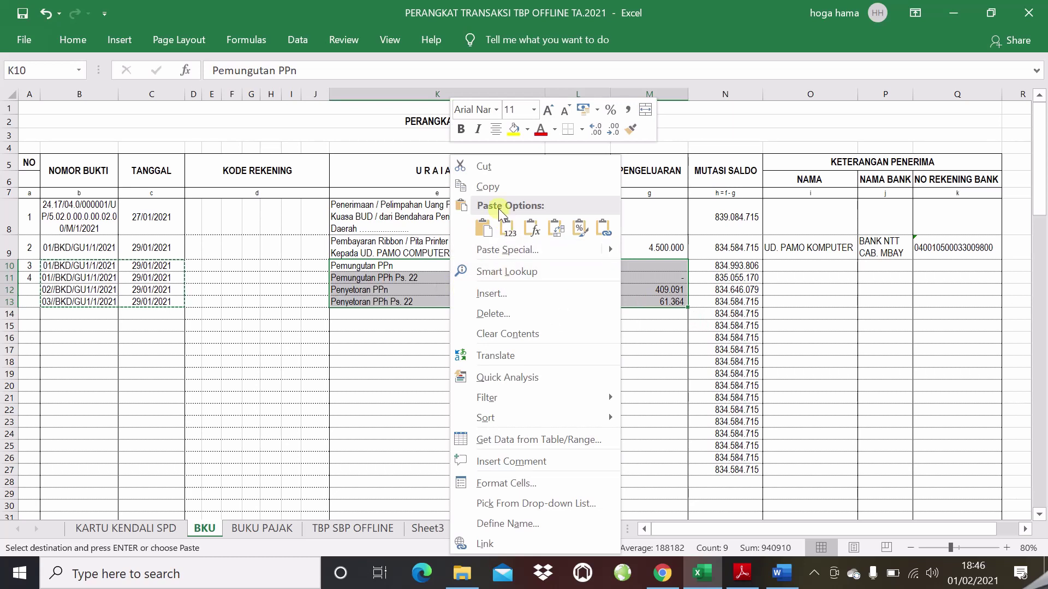
left_click(490, 186)
left_click(275, 528)
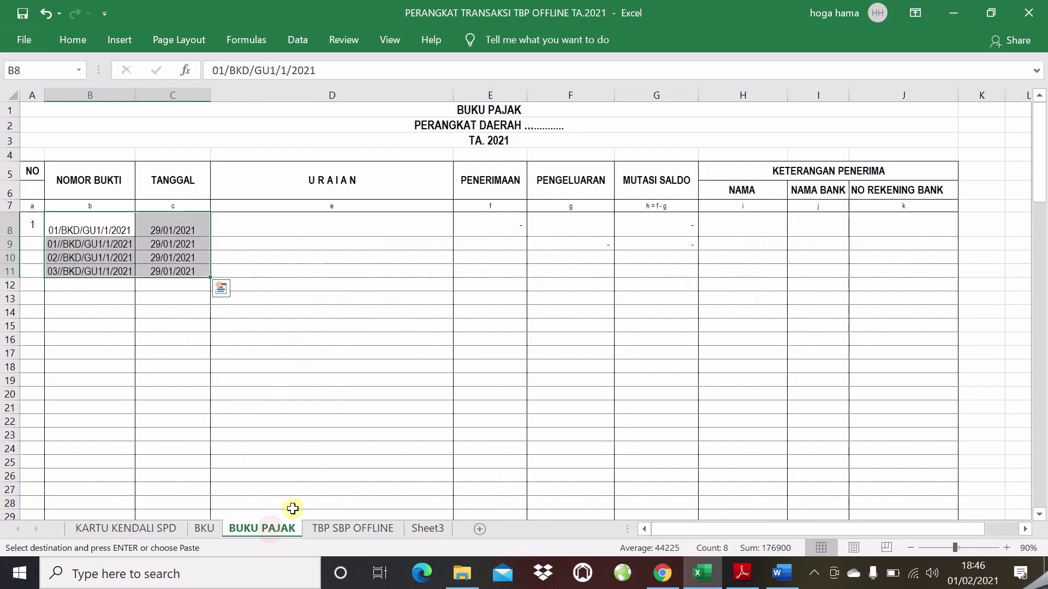
right_click(261, 234)
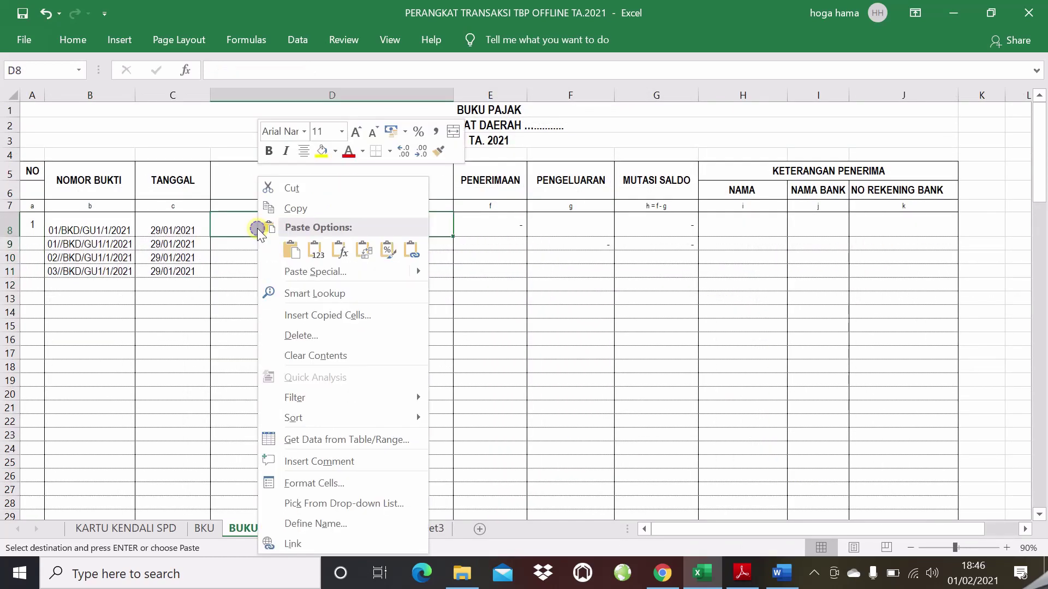
left_click(289, 248)
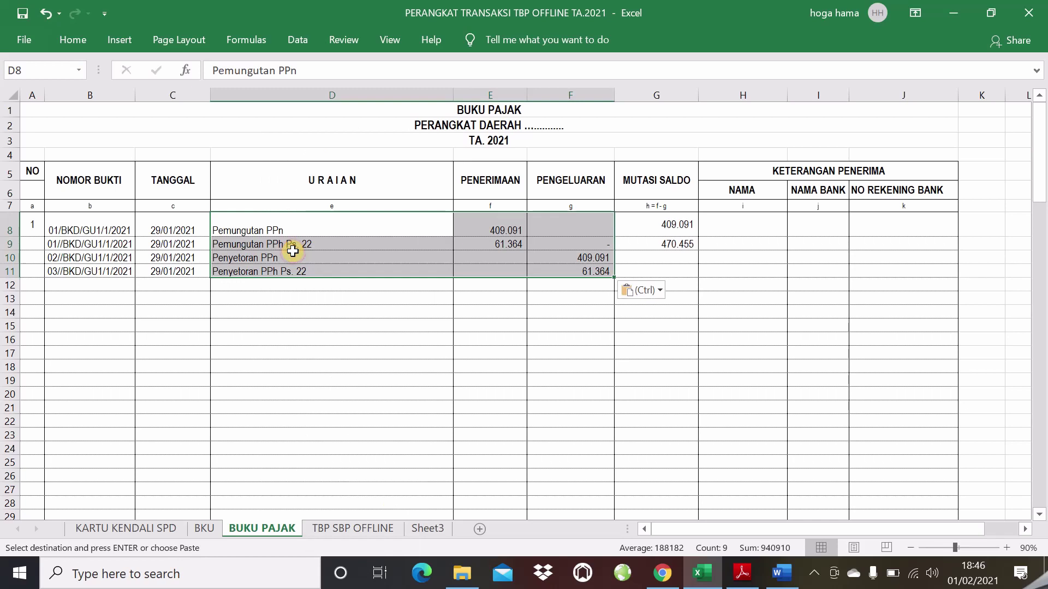
- Re-enter the first MUTASI SALDO formula in G8 as =E8-F8
left_click(666, 268)
left_click(667, 221)
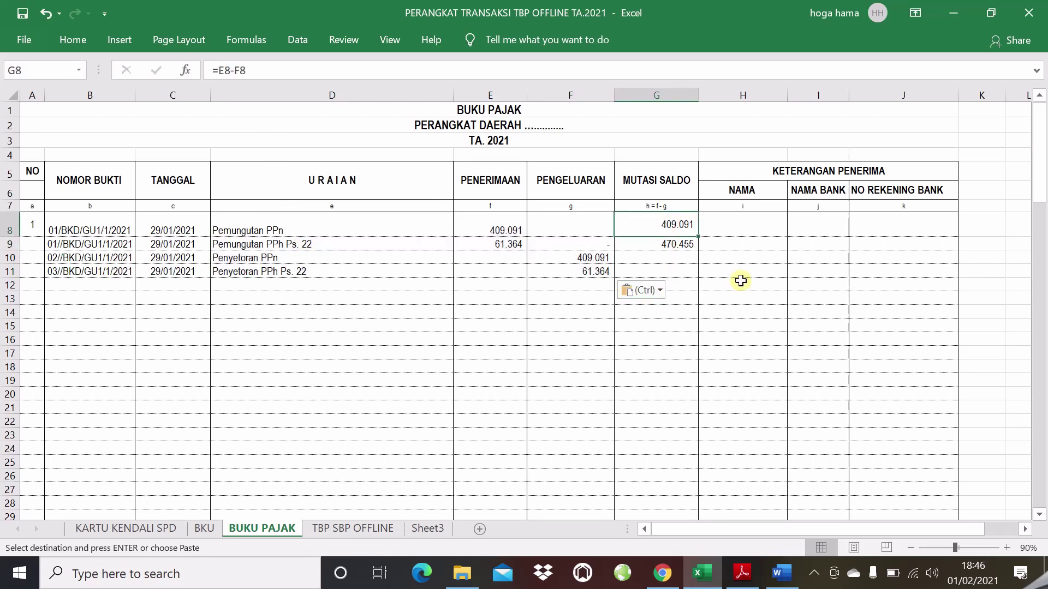
left_click(683, 244)
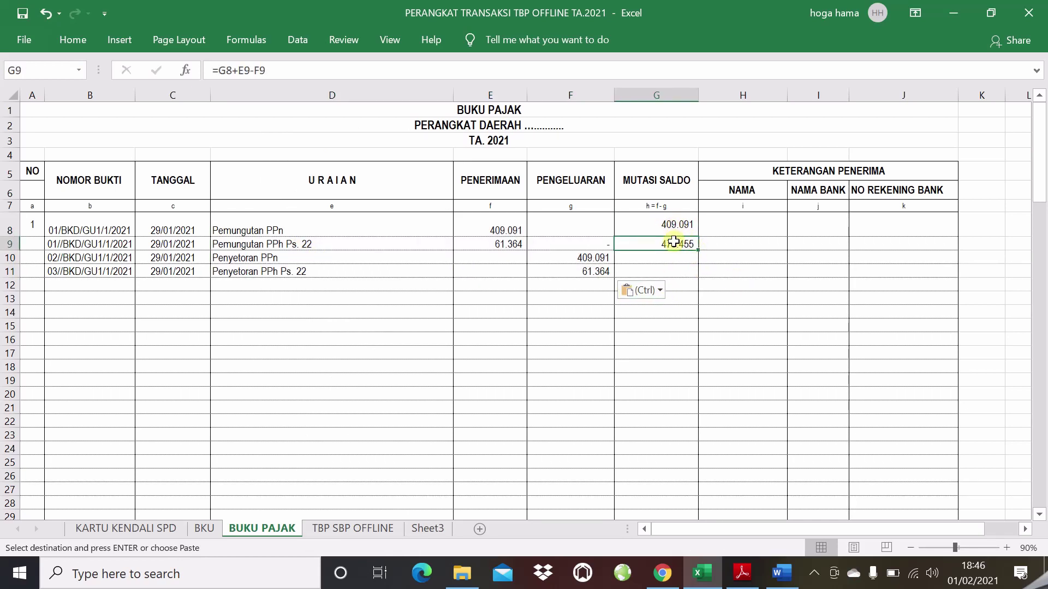
left_click(673, 227)
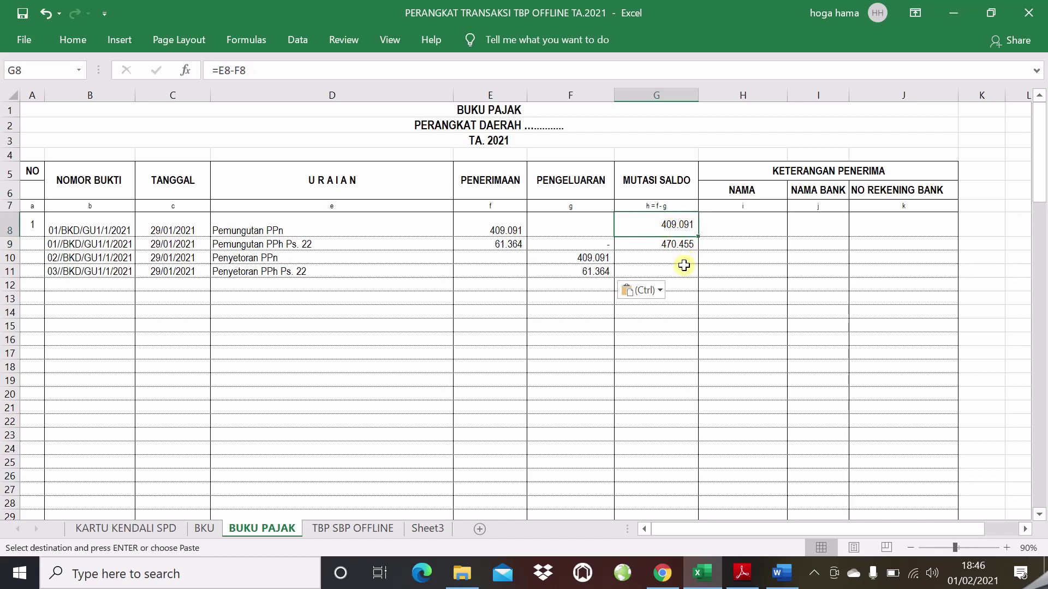
key("F2")
key("BackSpace")
key("BackSpace")
key("BackSpace")
key("BackSpace")
key("BackSpace")
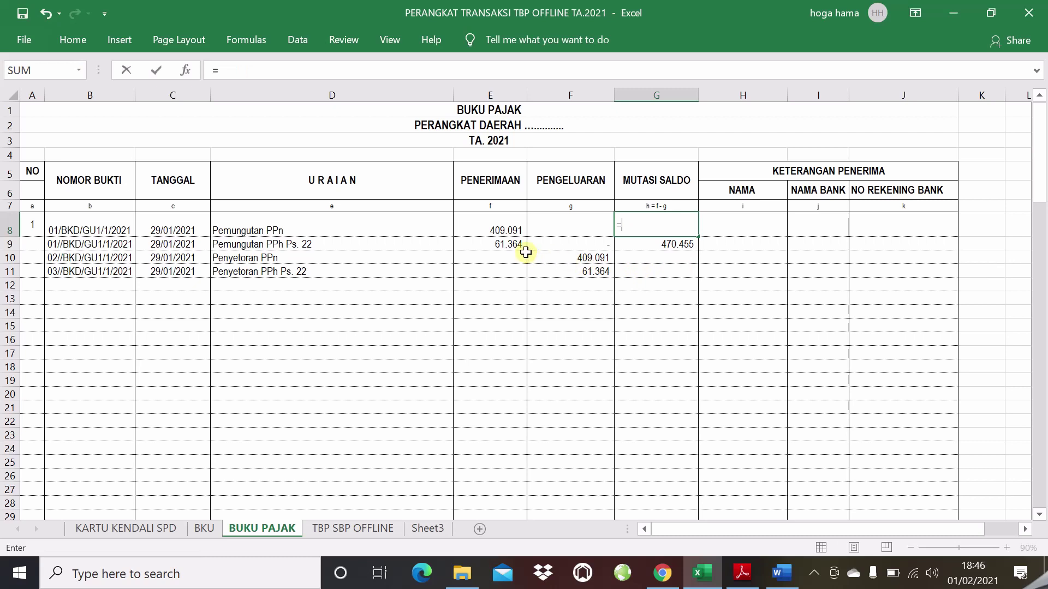
left_click(499, 227)
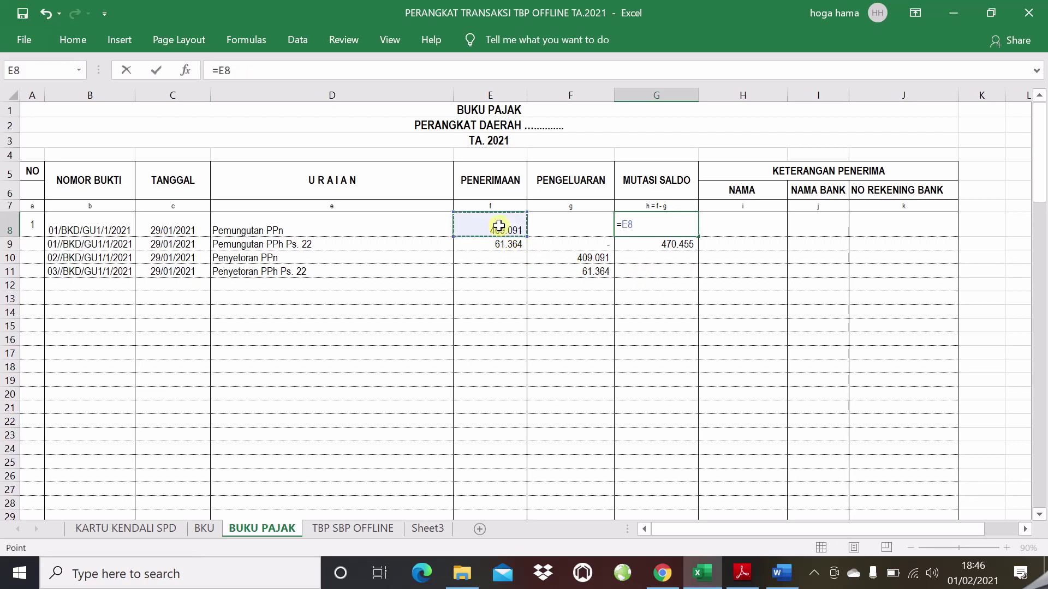
type("-")
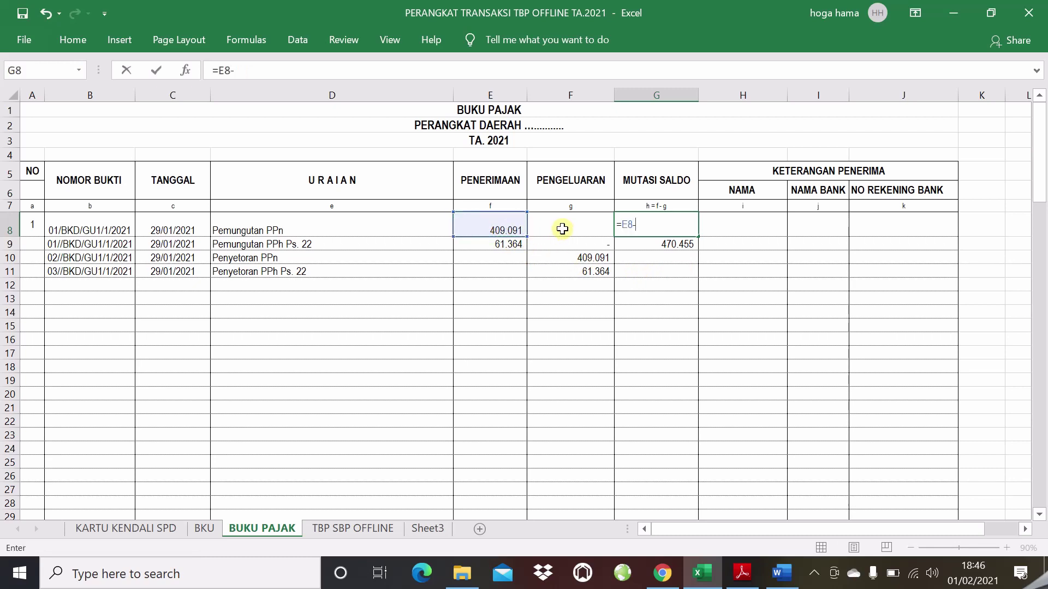
left_click(563, 227)
key("Return")
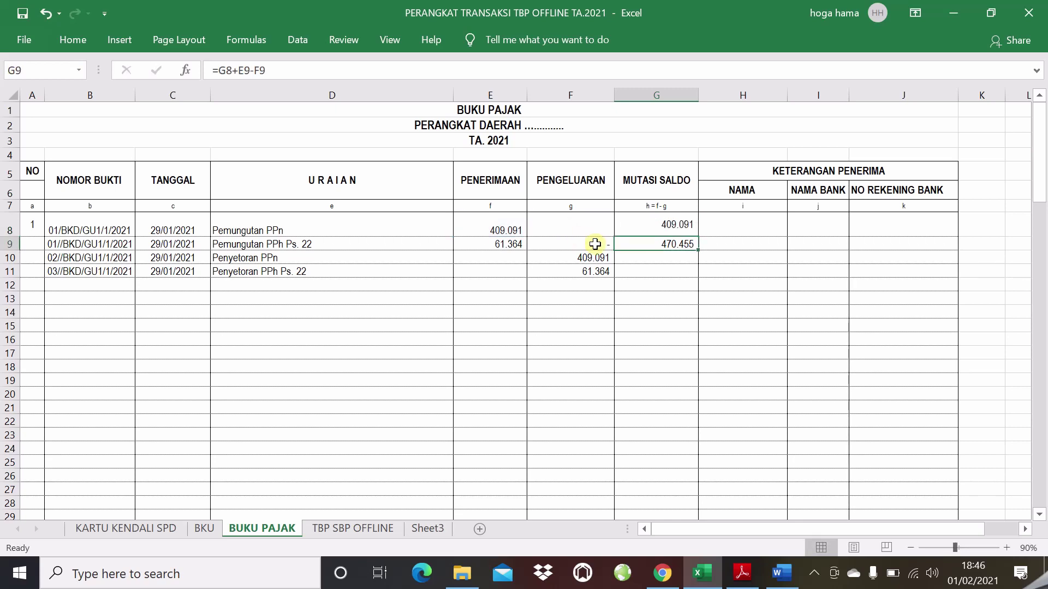
- Enter the running balance formula =G8+E9-F9 in G9
type("=")
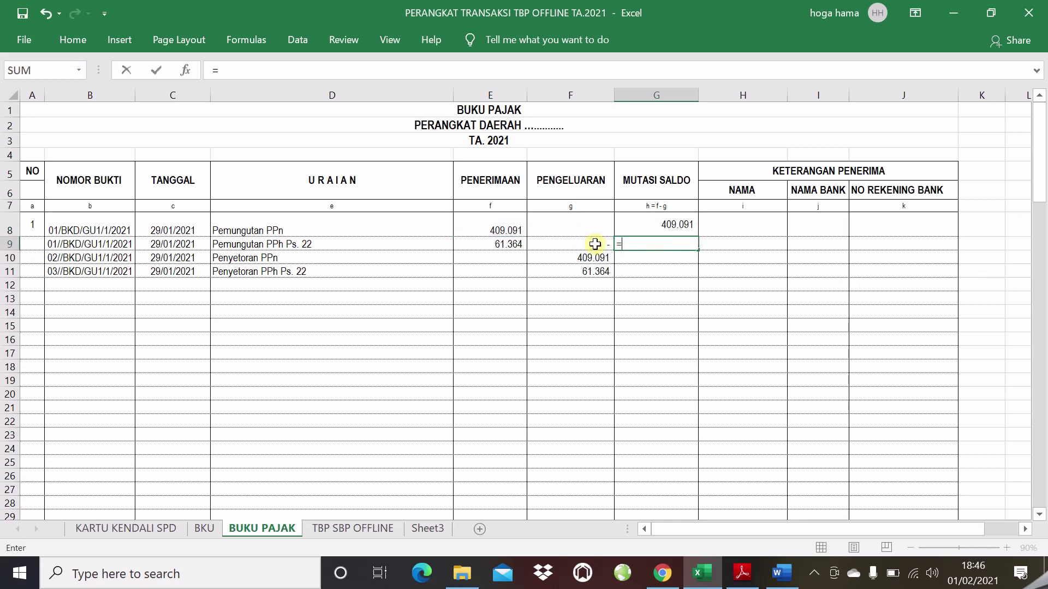
left_click(661, 225)
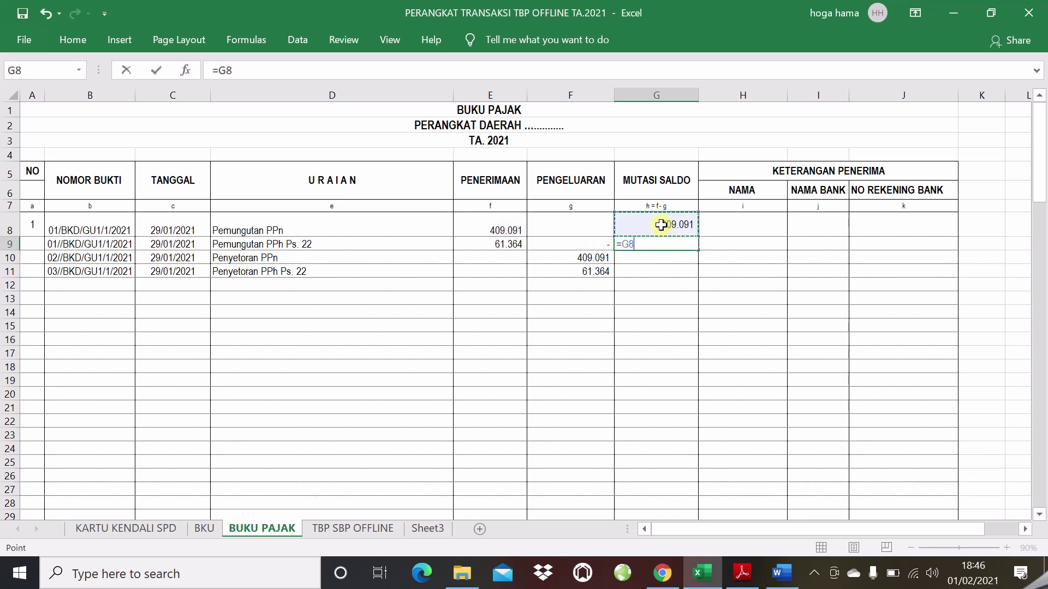
type("+")
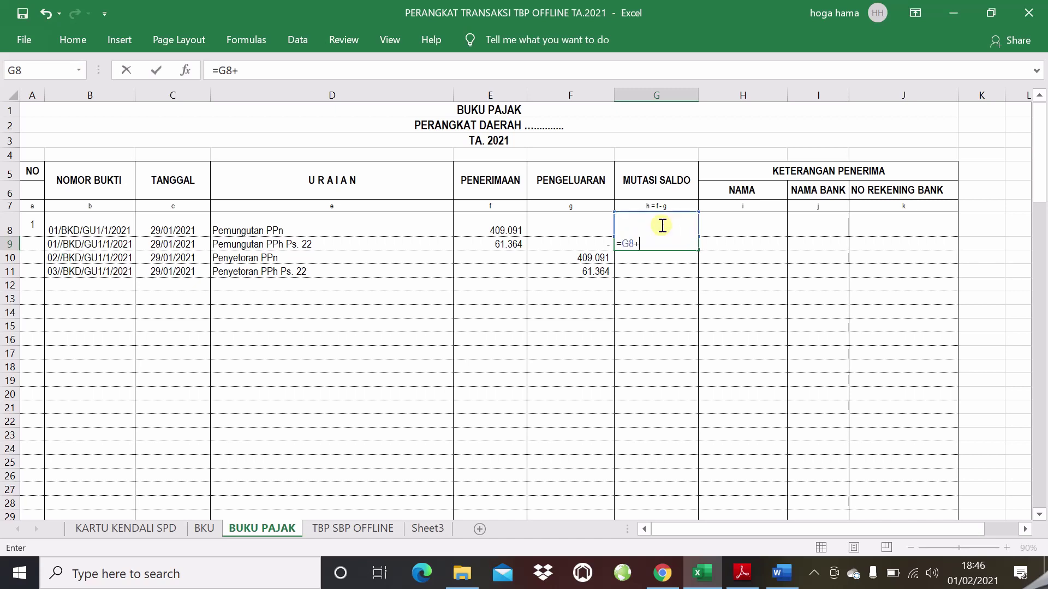
left_click(512, 245)
type("-")
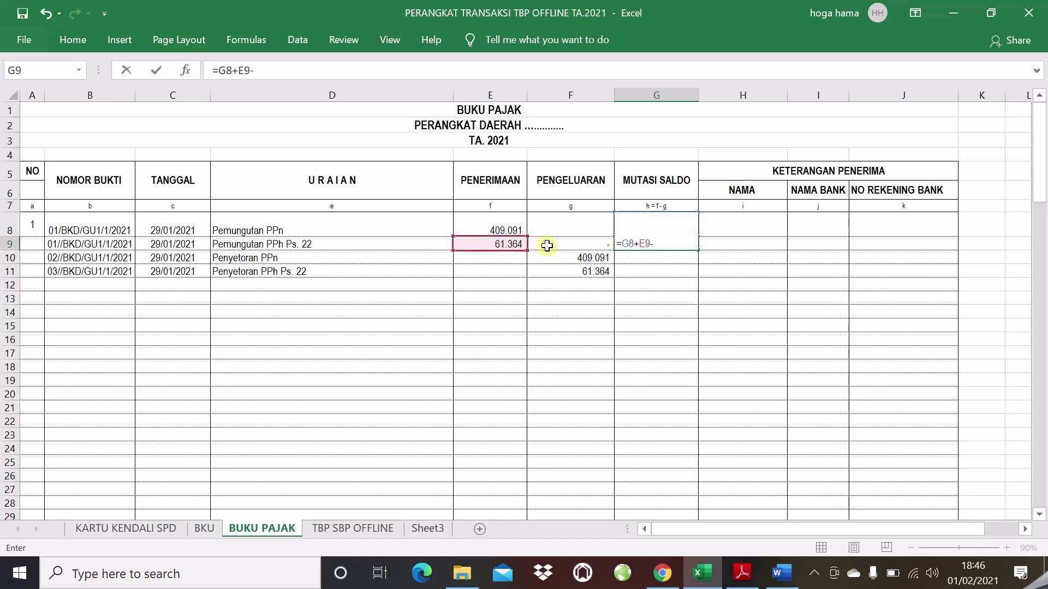
left_click(565, 245)
key("Return")
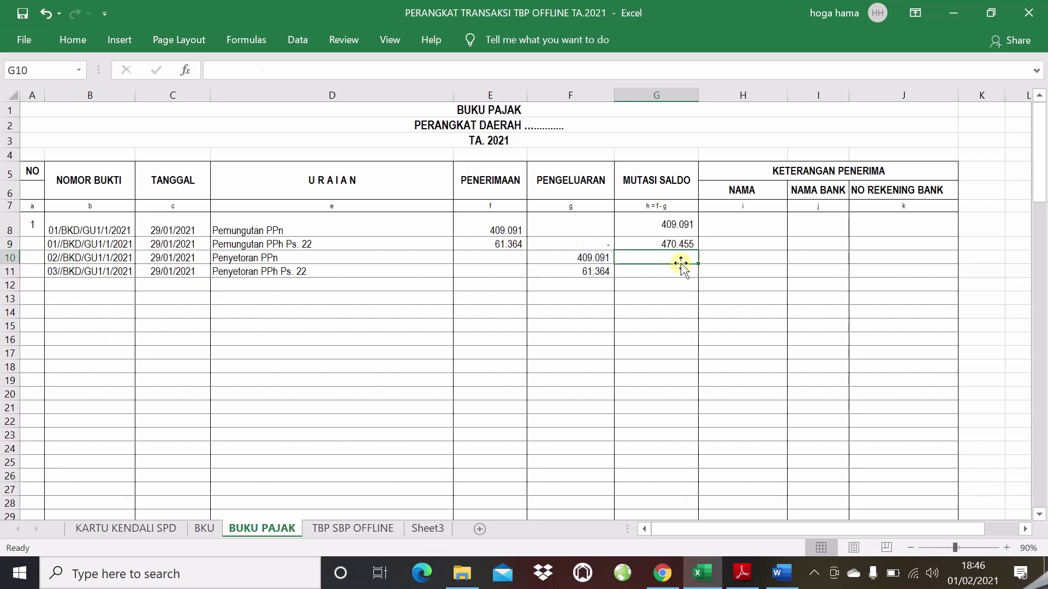
- Fill the running balance formula from G9 down the MUTASI SALDO column and check the tax deposit rows
left_click(689, 245)
left_click_drag(693, 248, 666, 500)
left_click(645, 392)
scroll(644, 392, "up", 20)
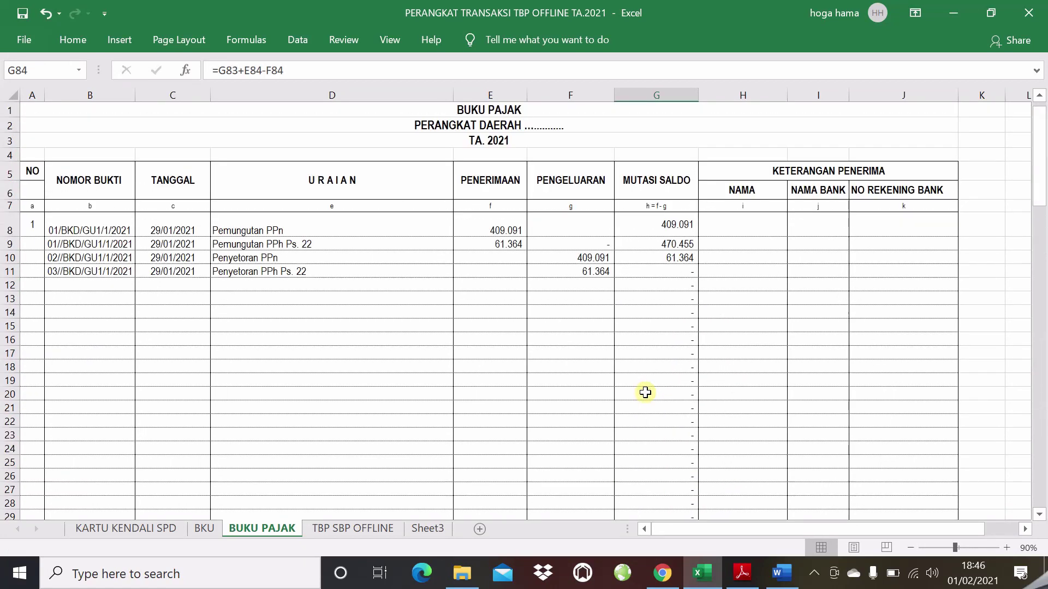
left_click(635, 314)
left_click(576, 288)
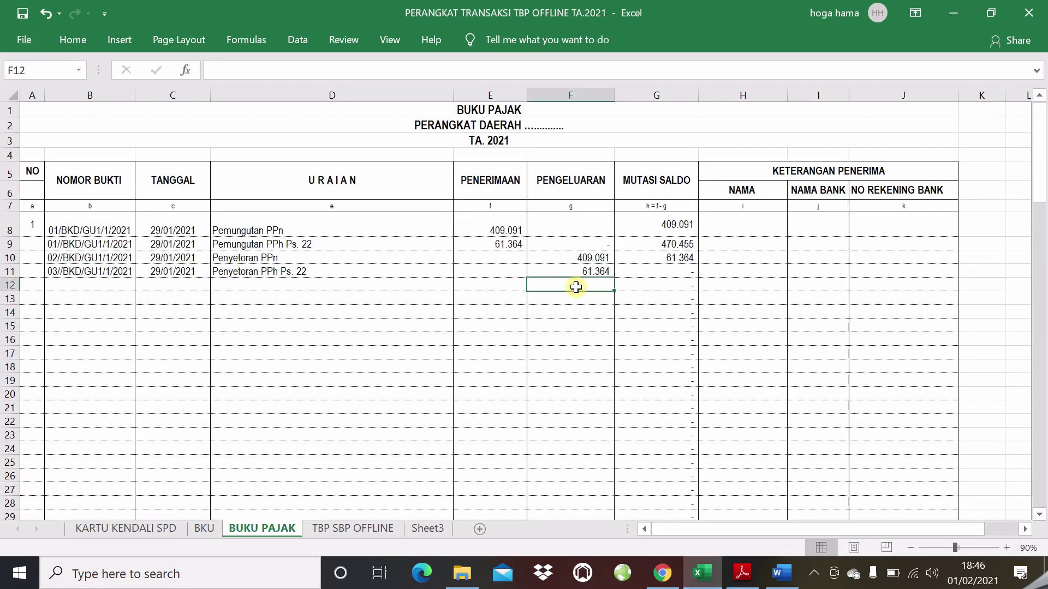
left_click(632, 274)
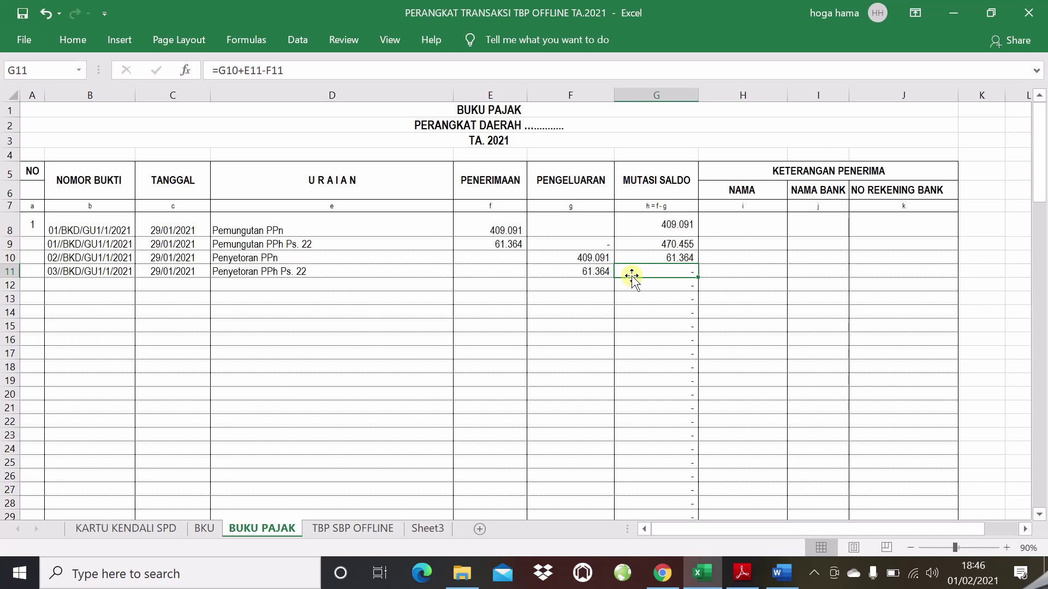
left_click(541, 270)
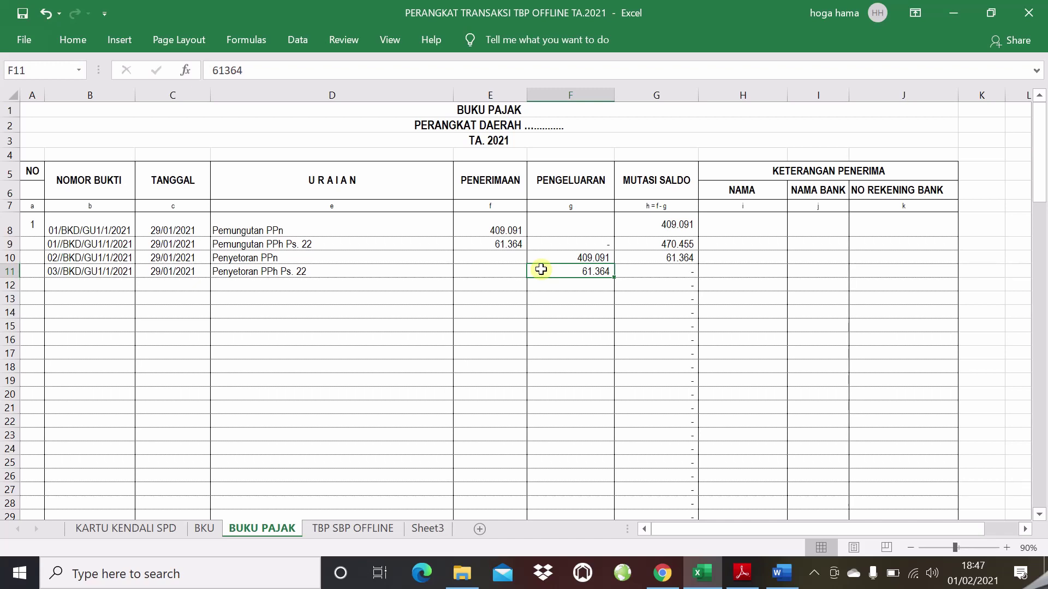
- Replace the dots after "PERANGKAT DAERAH" in the A2 heading with "BADAN KEUANGAN DAERAH" in bold
double_click(587, 126)
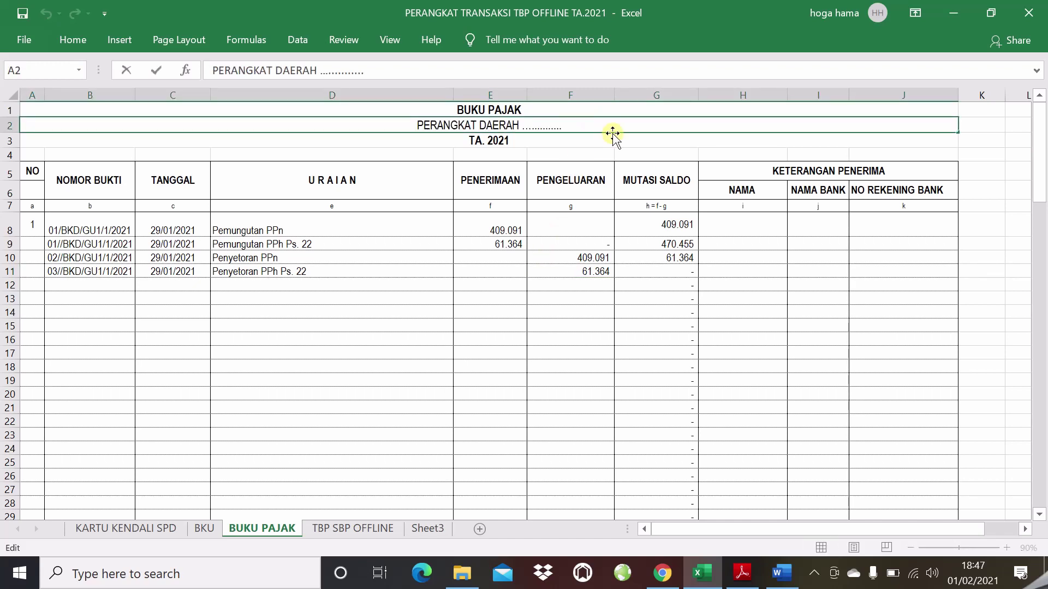
key("BackSpace")
key("BackSpace")
key("BackSpace")
key("BackSpace")
key("BackSpace")
key("BackSpace")
key("BackSpace")
key("BackSpace")
key("BackSpace")
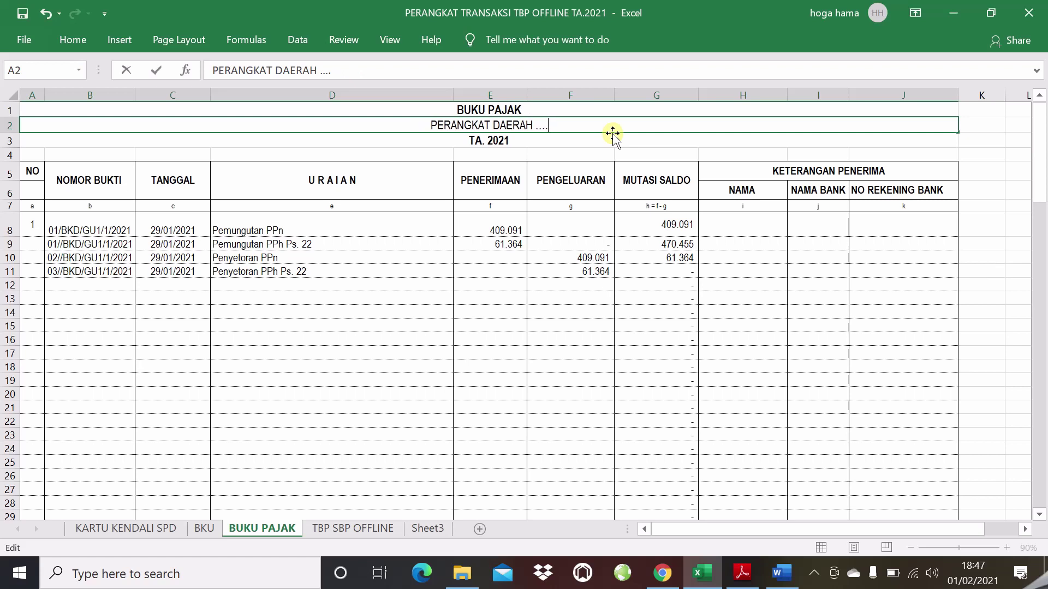
key("BackSpace")
key("BackSpace")
key("BackSpace")
key("BackSpace")
key("BackSpace")
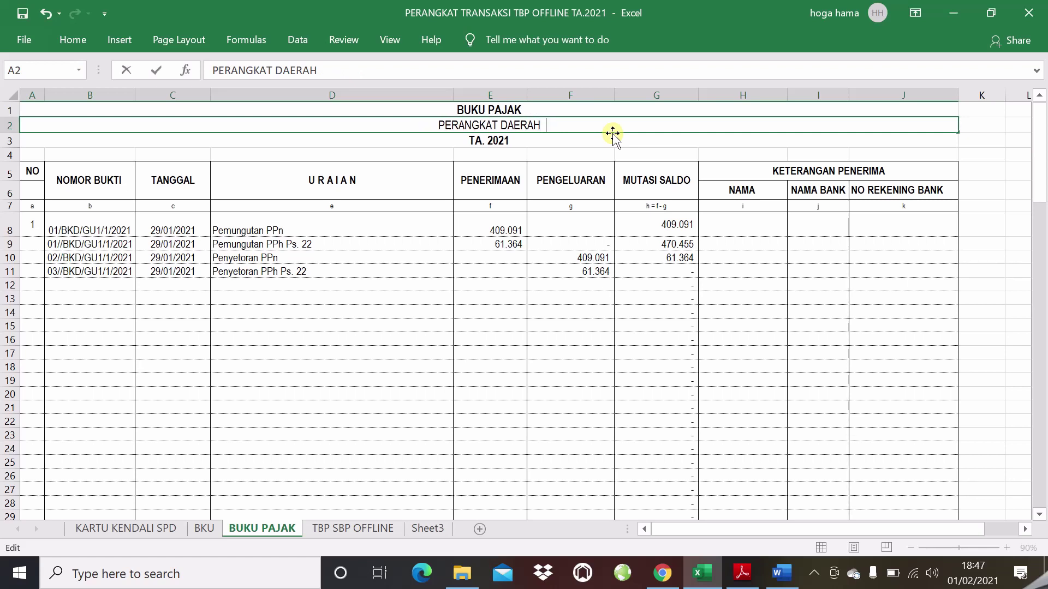
key("ctrl+b")
type("BADAN ")
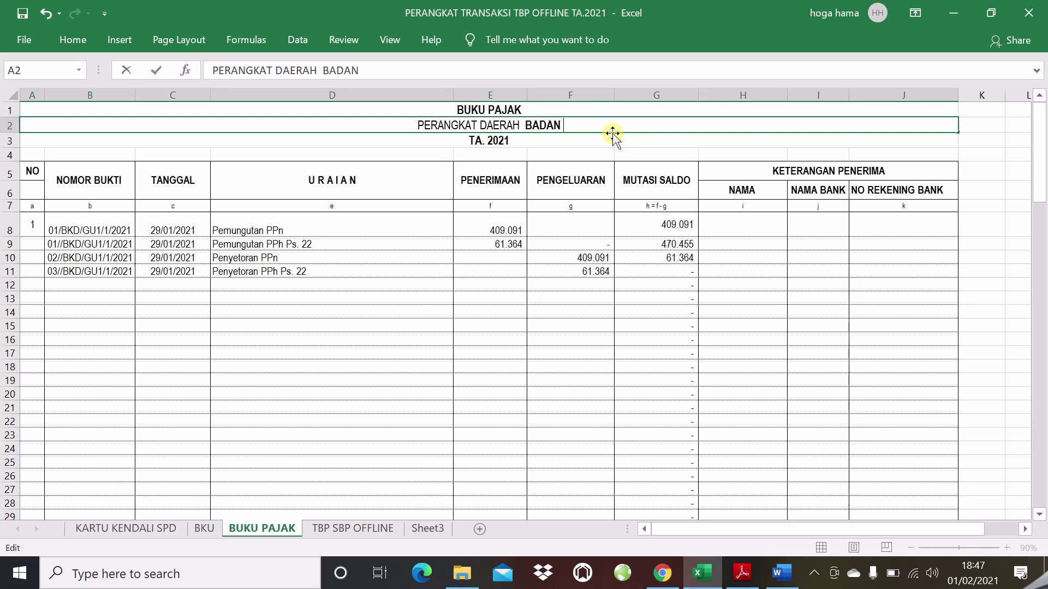
type("KEUANGAN")
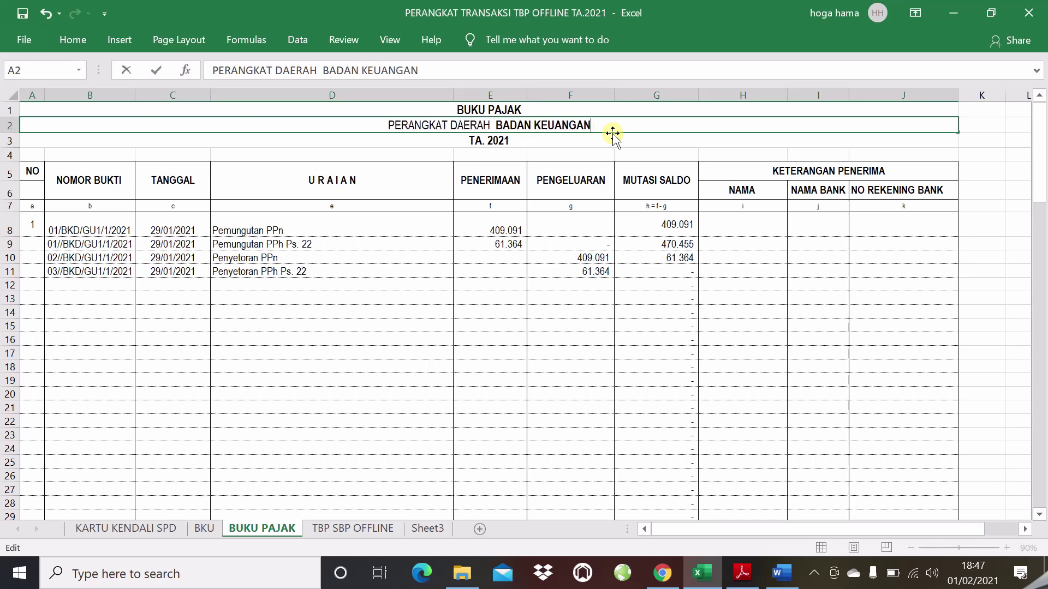
type(" DAERAH")
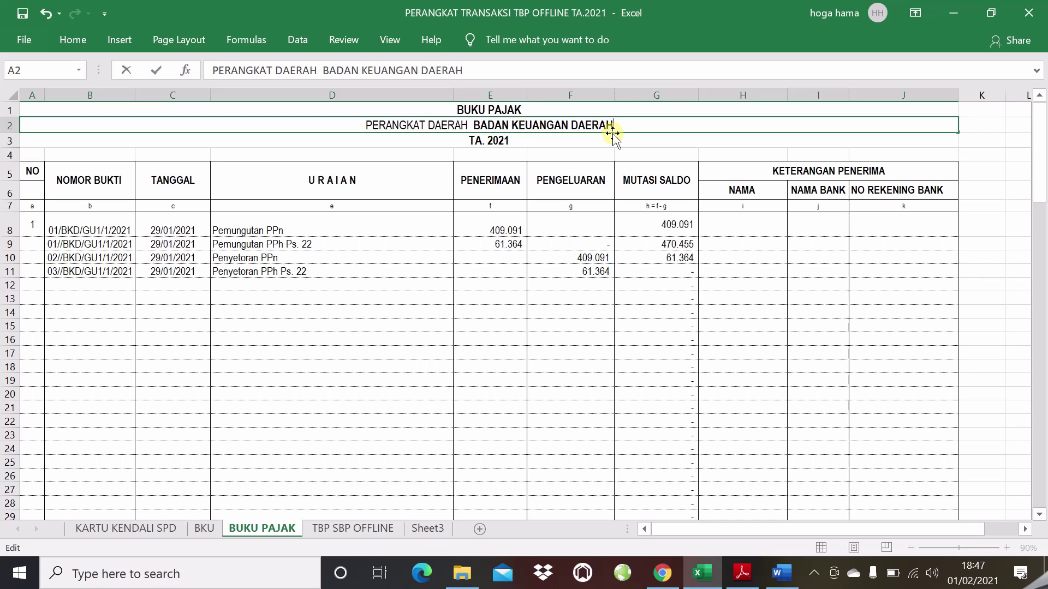
key("Return")
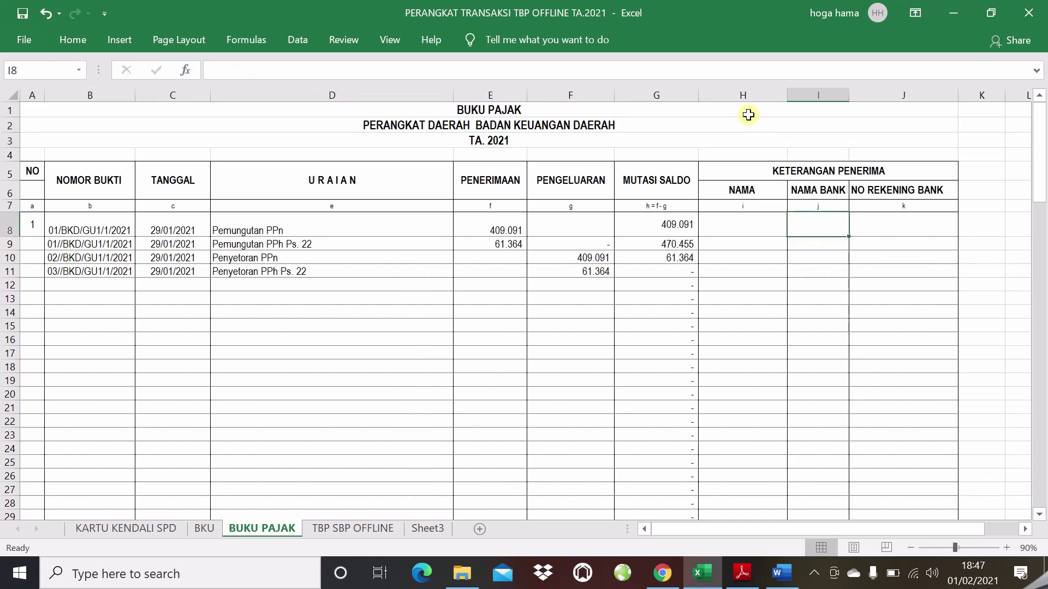
- Delete the KETERANGAN PENERIMA columns H to J from the BUKU PAJAK sheet
left_click(748, 97)
left_click_drag(747, 96, 901, 105)
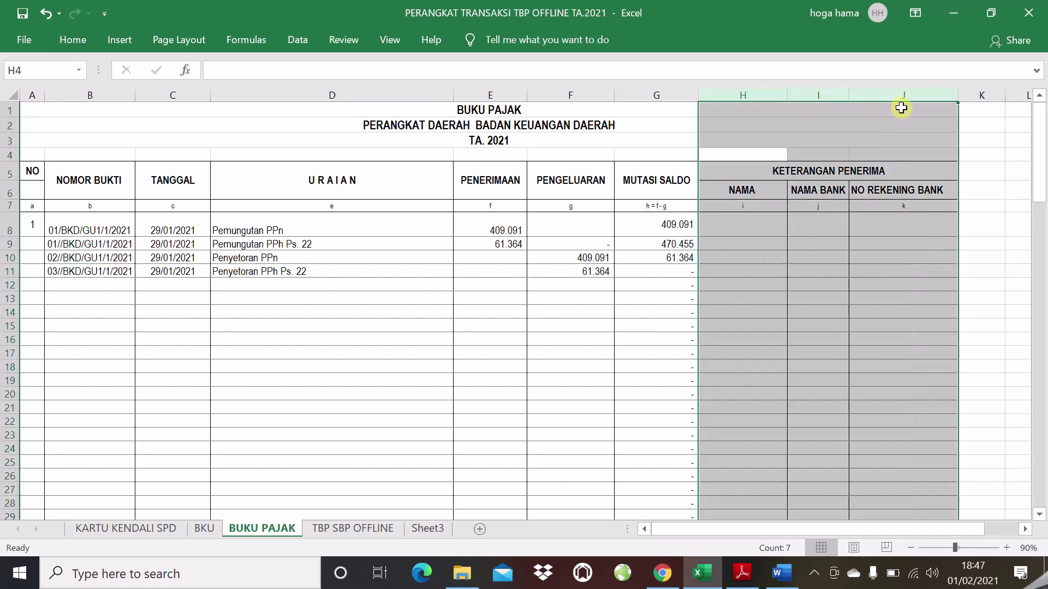
right_click(873, 94)
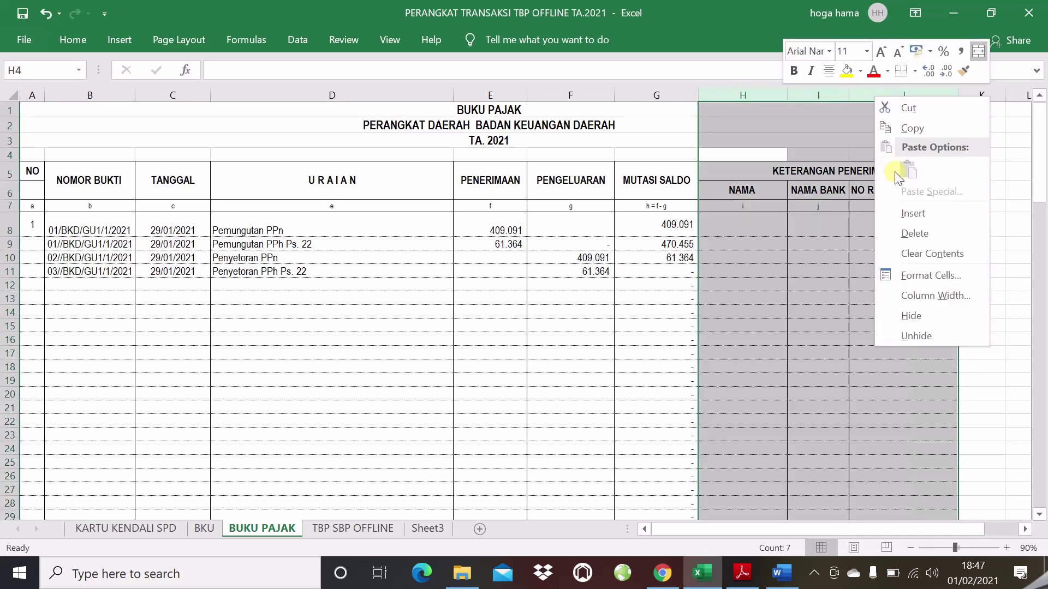
left_click(921, 235)
left_click(597, 241)
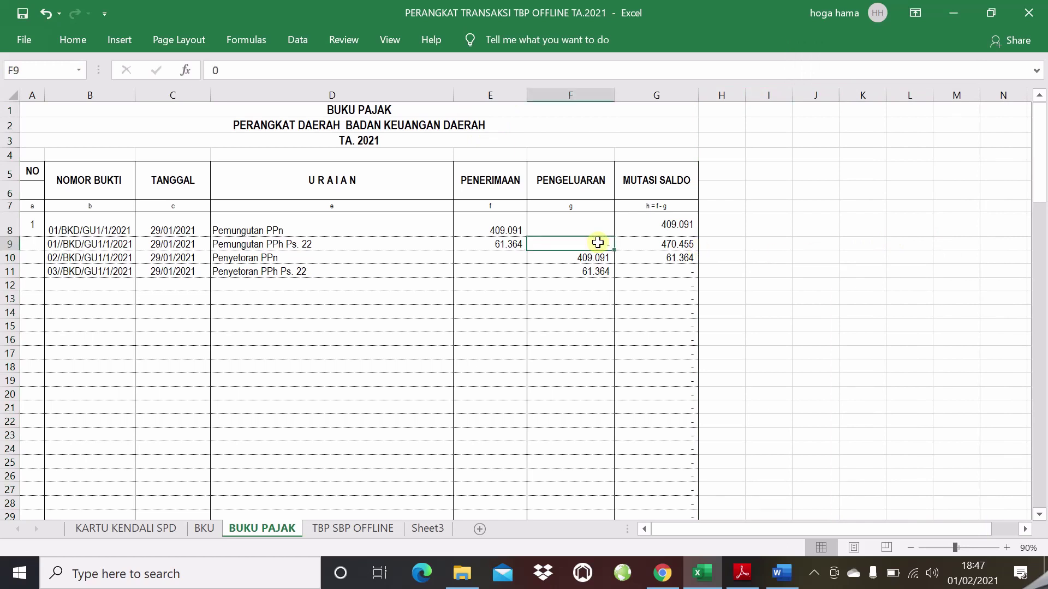
left_click(438, 268)
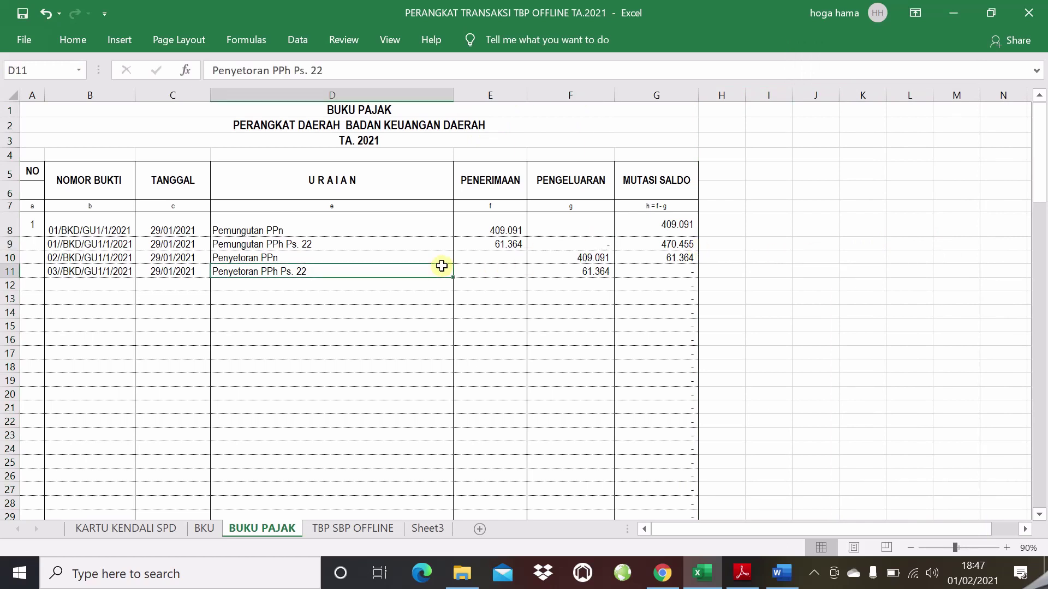
left_click(299, 413)
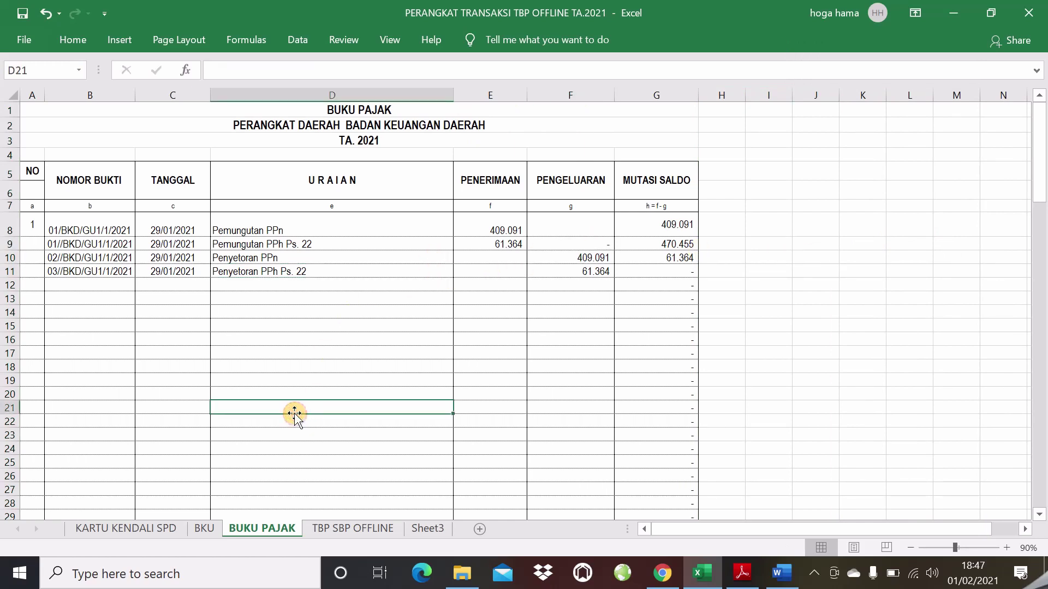
left_click(282, 324)
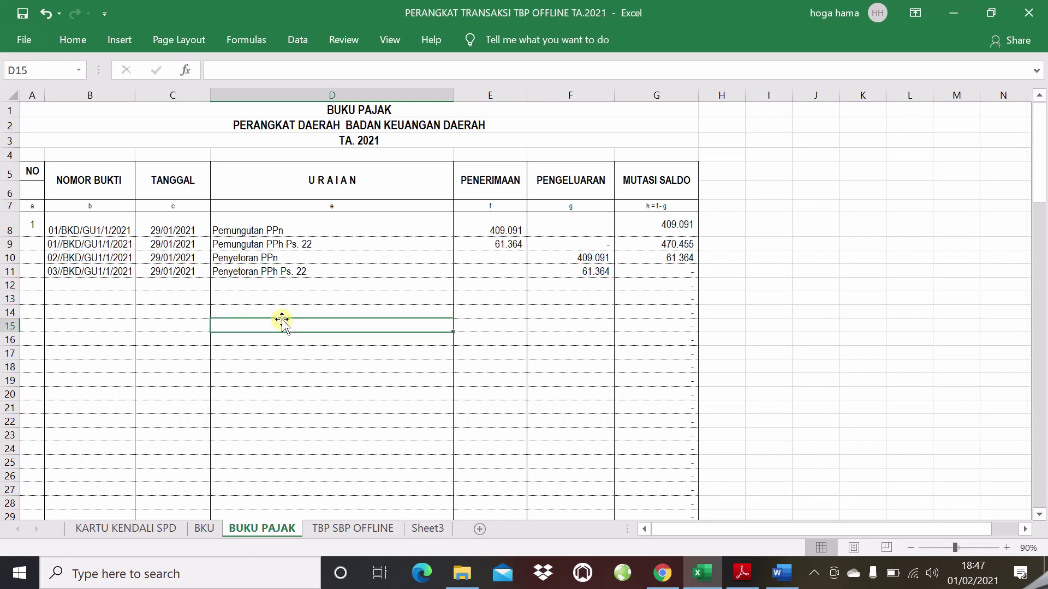
left_click(480, 351)
left_click(257, 370)
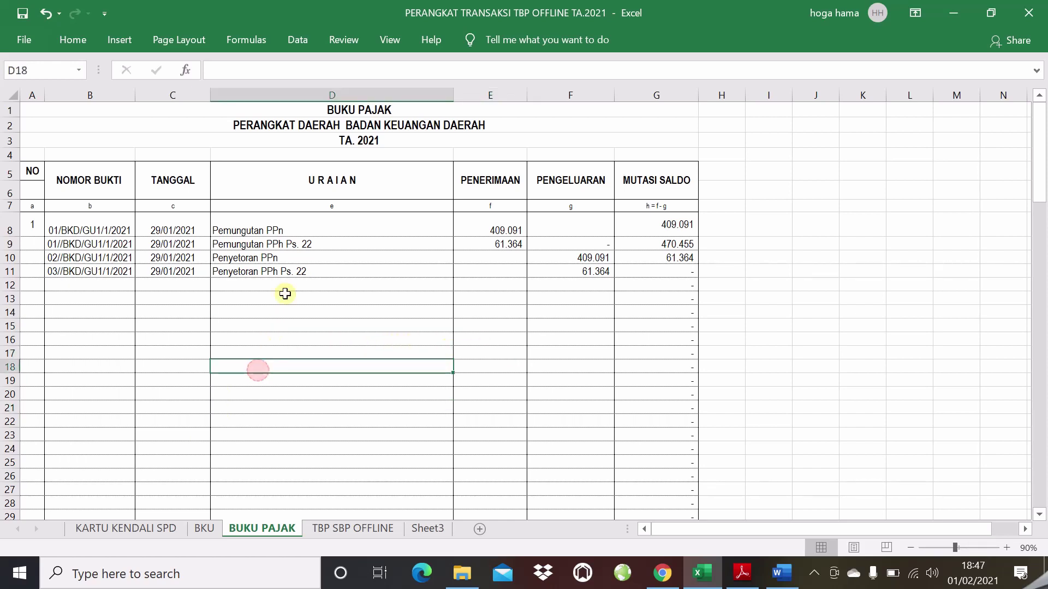
left_click(291, 269)
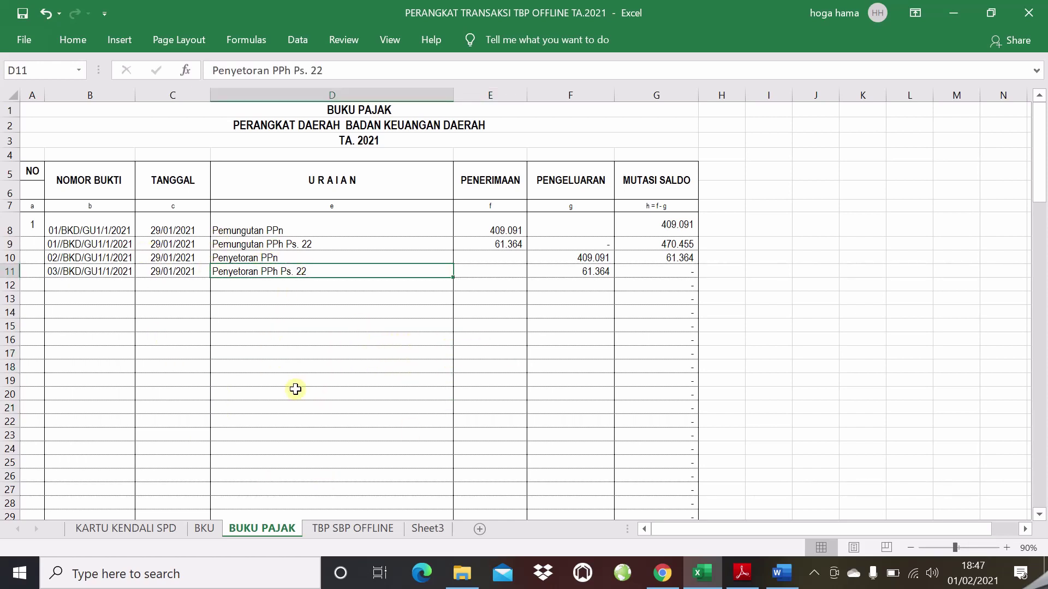
left_click(236, 393)
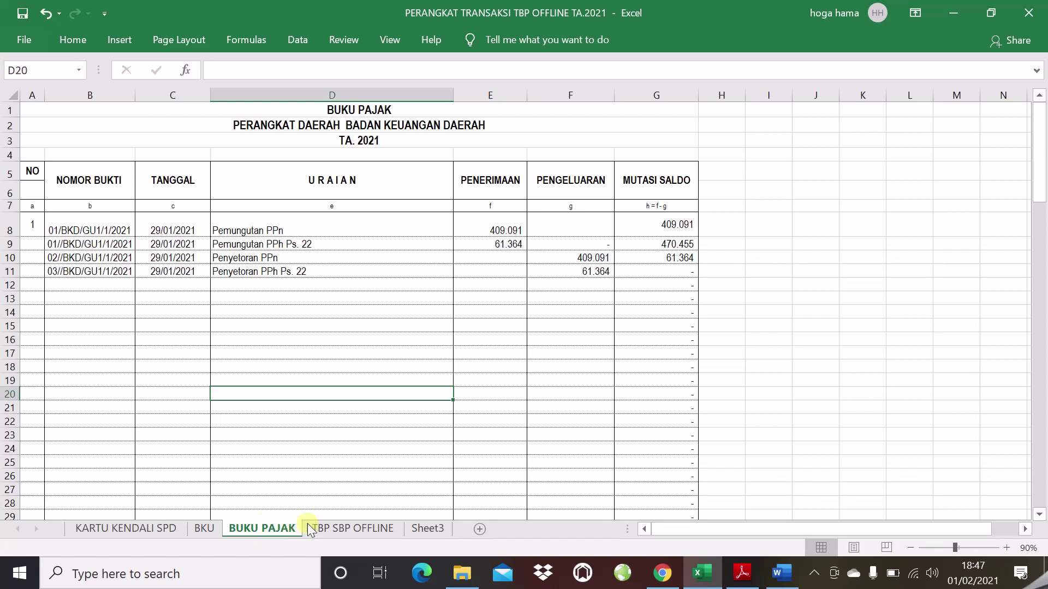
- Open the TBP SBP OFFLINE sheet and review the payment form from its heading down to the payment details
left_click(339, 529)
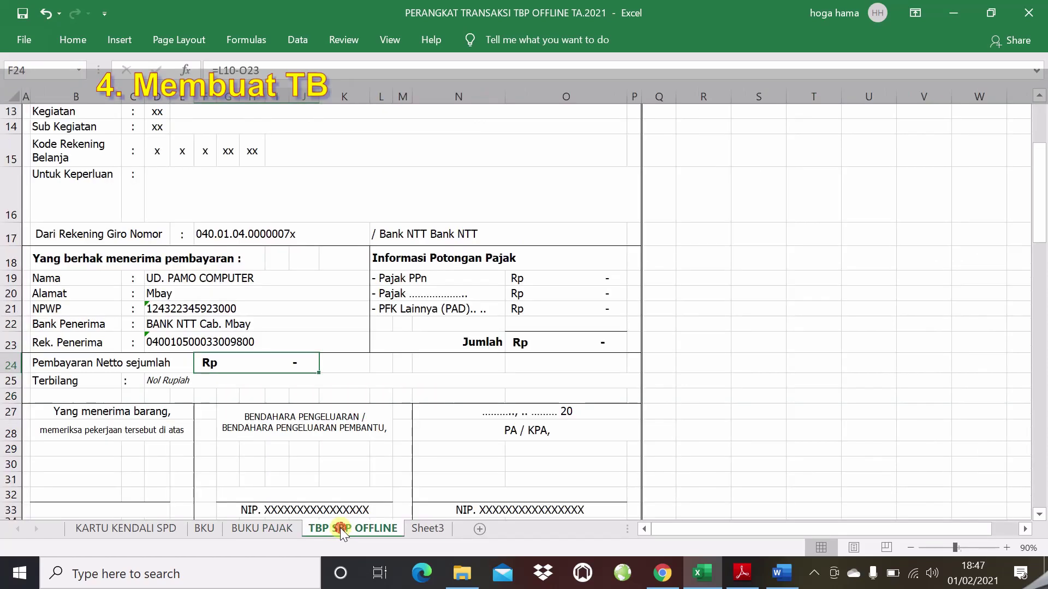
scroll(342, 436, "up", 4)
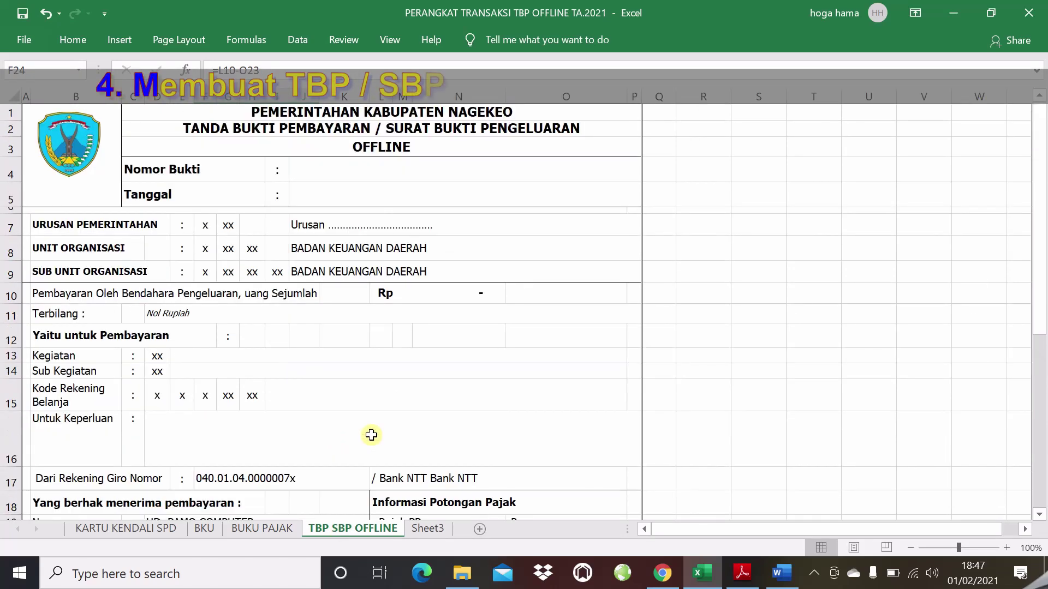
left_click_drag(1036, 162, 1036, 162)
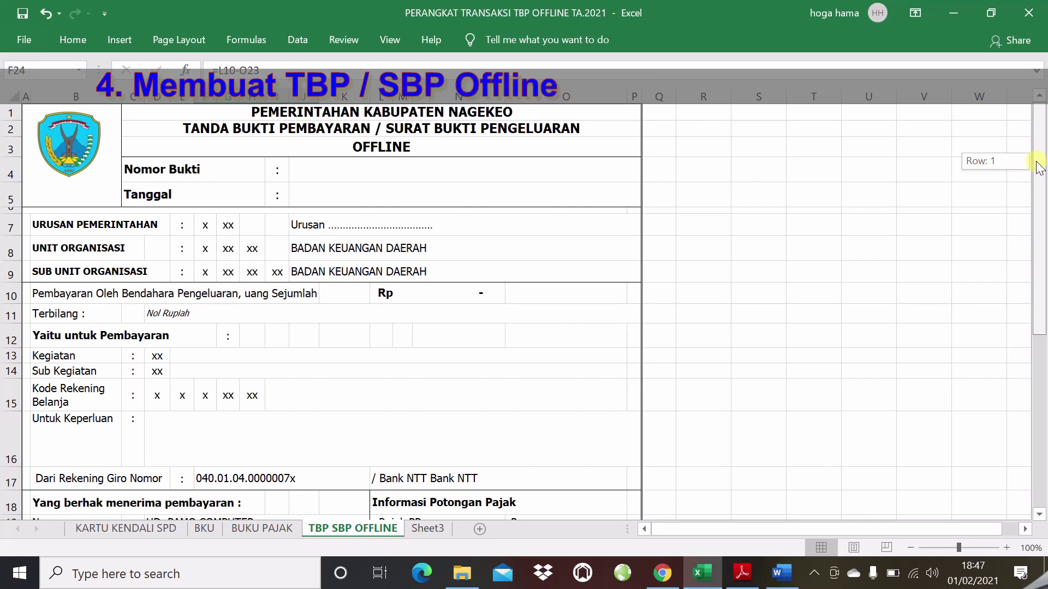
mouse_move(1039, 166)
left_mouse_down()
mouse_move(1042, 207)
mouse_move(1044, 157)
left_mouse_up()
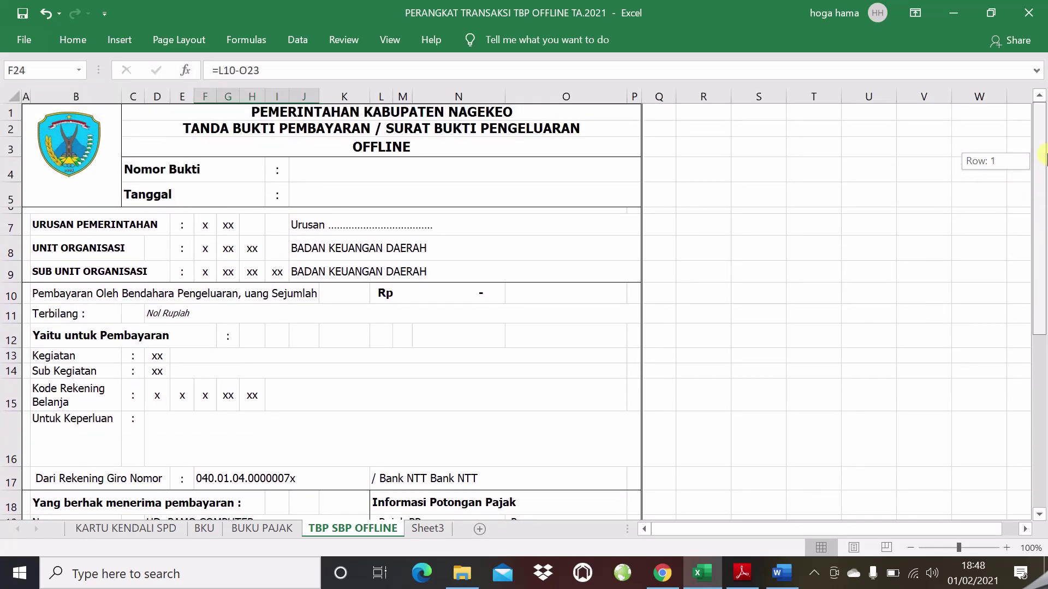
mouse_move(1043, 157)
left_mouse_down()
mouse_move(1044, 189)
mouse_move(1044, 163)
left_mouse_up()
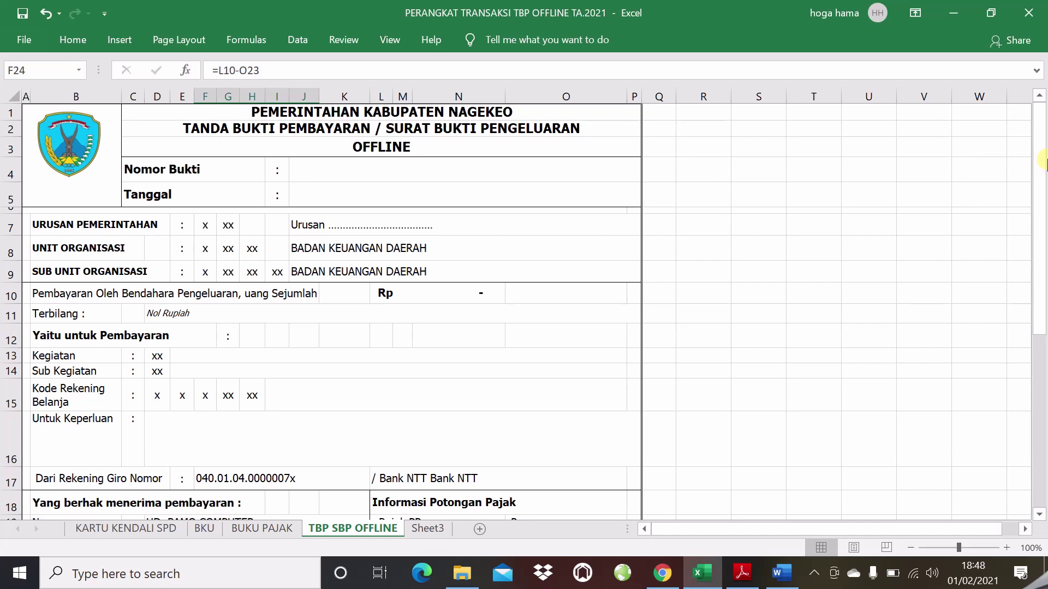
left_click(402, 336)
left_click(344, 371)
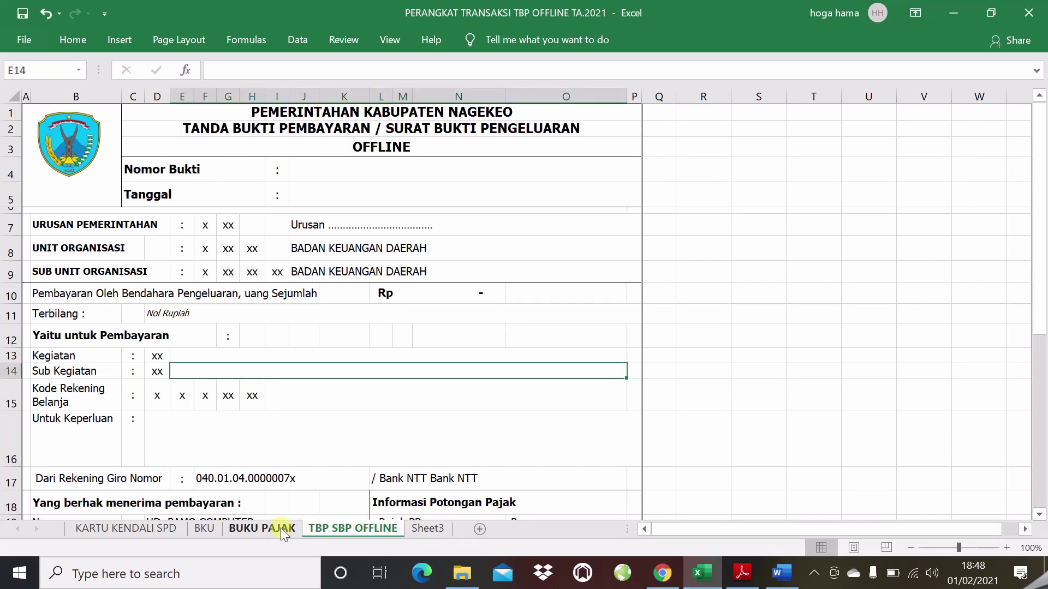
left_click(196, 176)
left_click(349, 176)
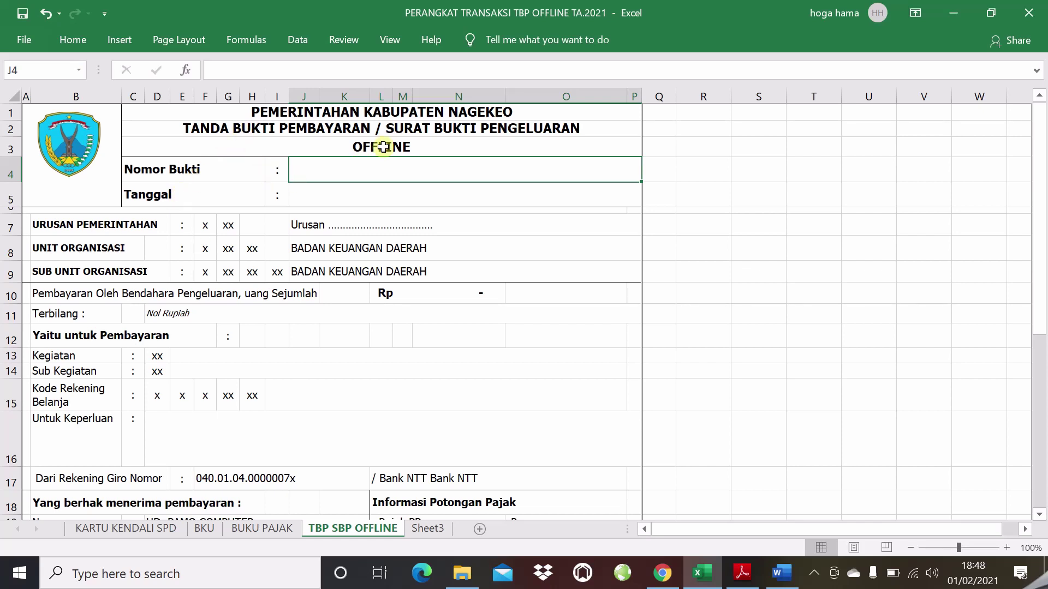
- Copy the proof number 01/BKD/GU1/1/2021 of the printer ribbon payment from cell B9 of the BKU sheet
left_click(188, 173)
left_click(303, 172)
left_click(205, 528)
left_click(213, 348)
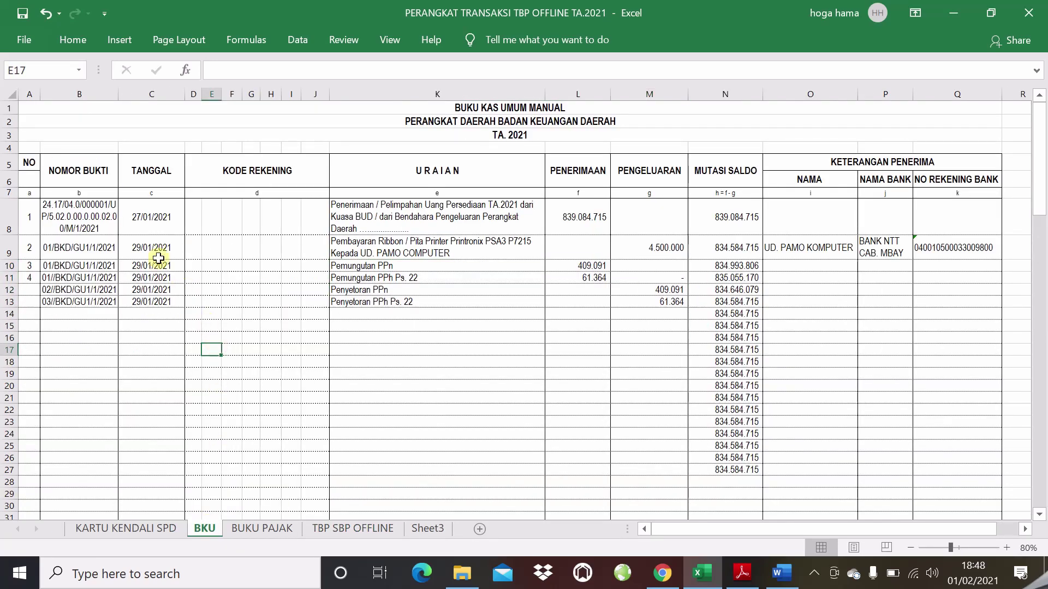
left_click(104, 246)
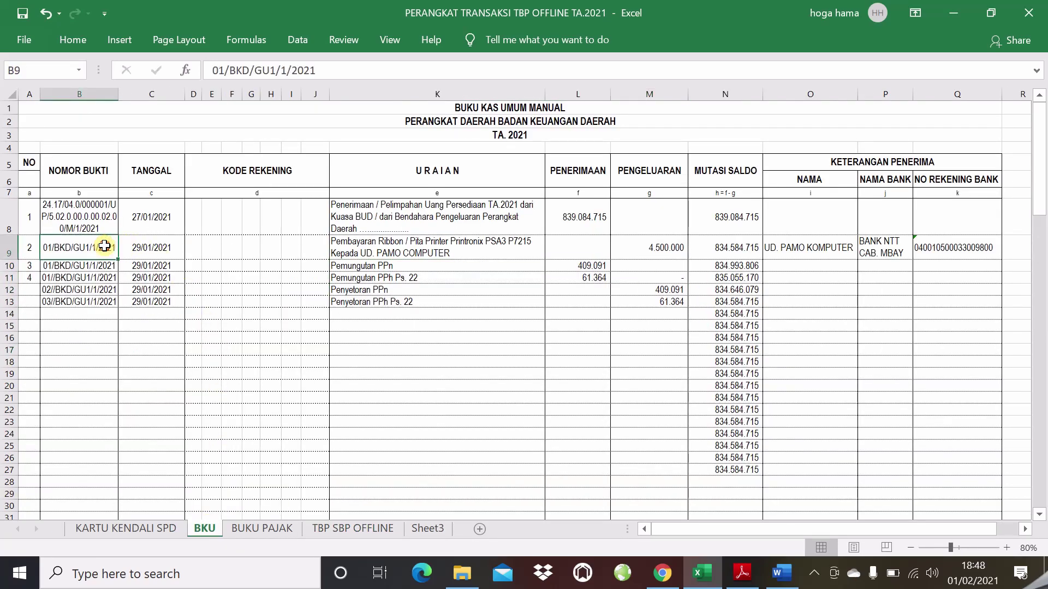
double_click(105, 245)
left_click_drag(116, 247, 41, 248)
right_click(49, 249)
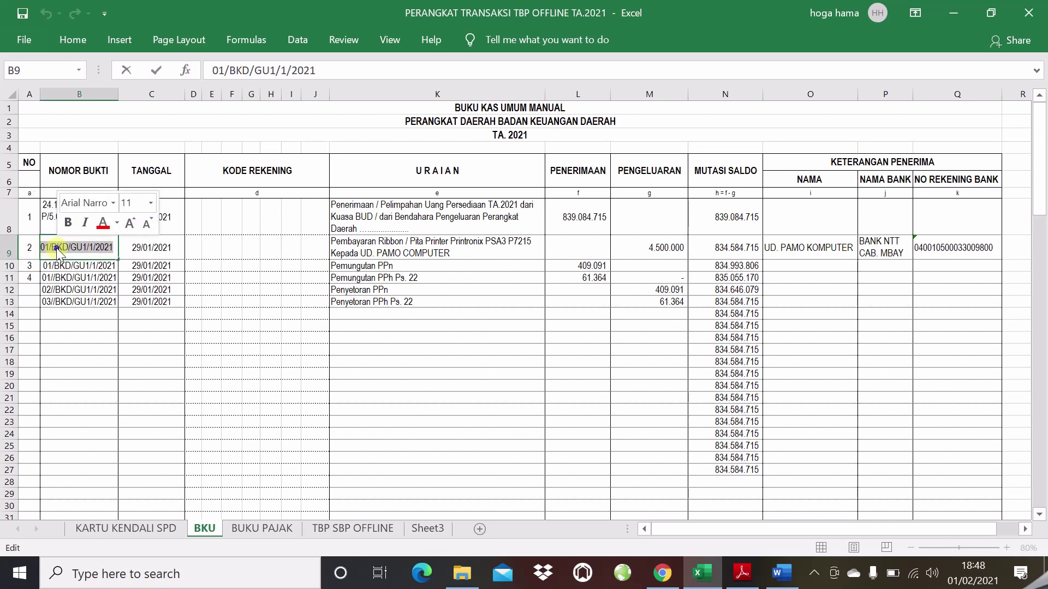
left_click(96, 278)
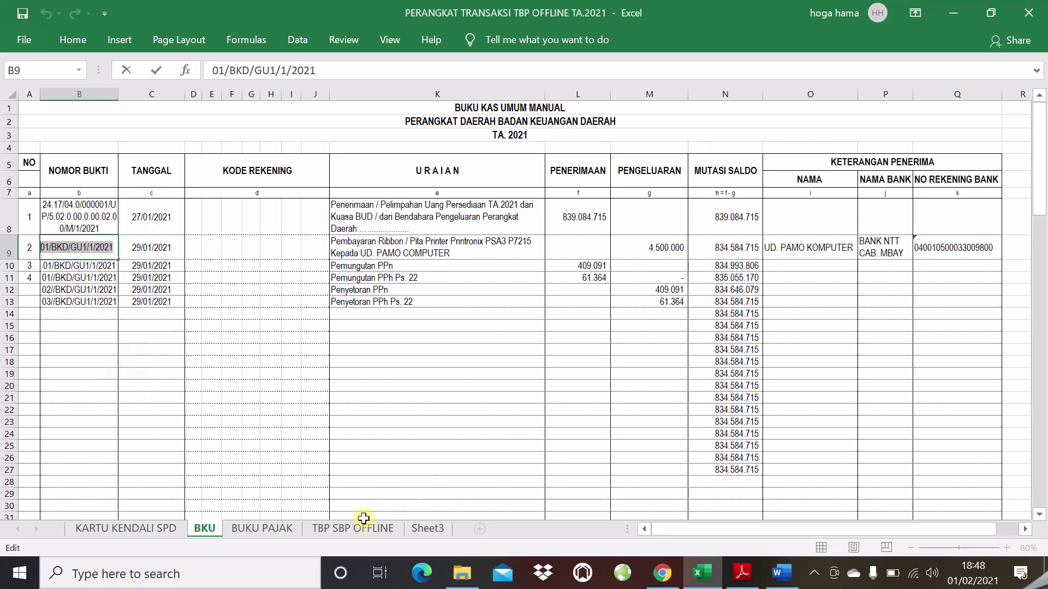
- Paste the proof number 01/BKD/GU1/1/2021 into the Nomor Bukti field J4 of the TBP SBP OFFLINE sheet
left_click(361, 528)
double_click(335, 168)
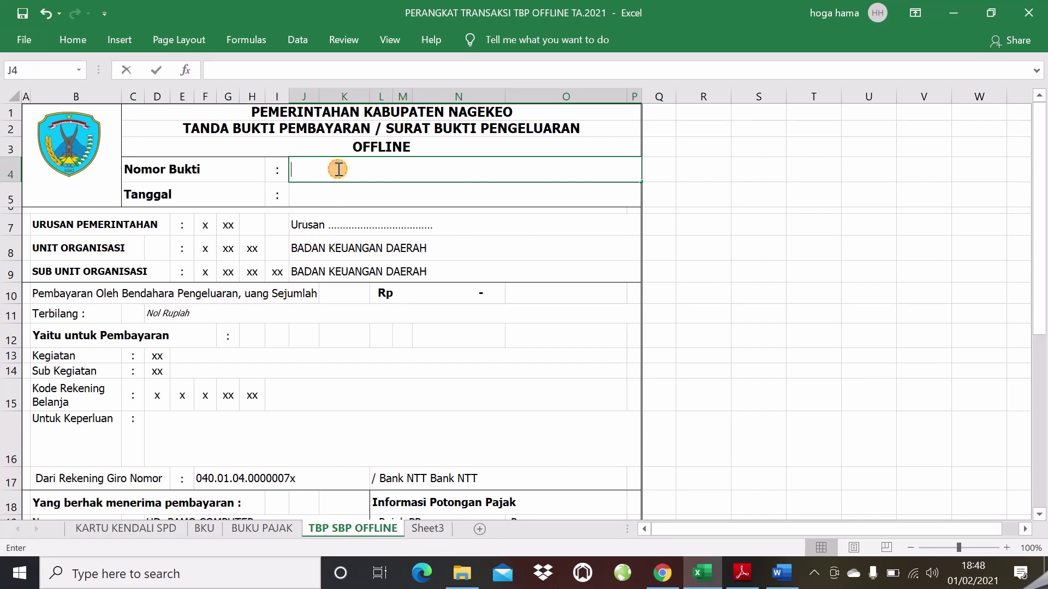
right_click(334, 169)
left_click(365, 240)
left_click(385, 278)
left_click(377, 167)
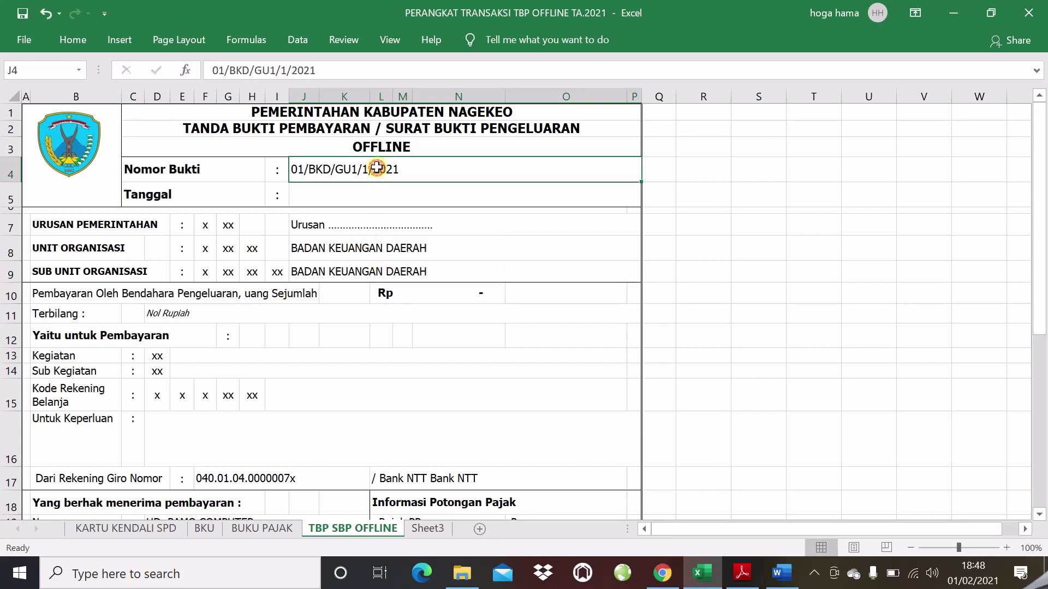
- Copy the date 29/01/2021 of the printer ribbon payment from cell C9 of the BKU sheet
left_click(392, 196)
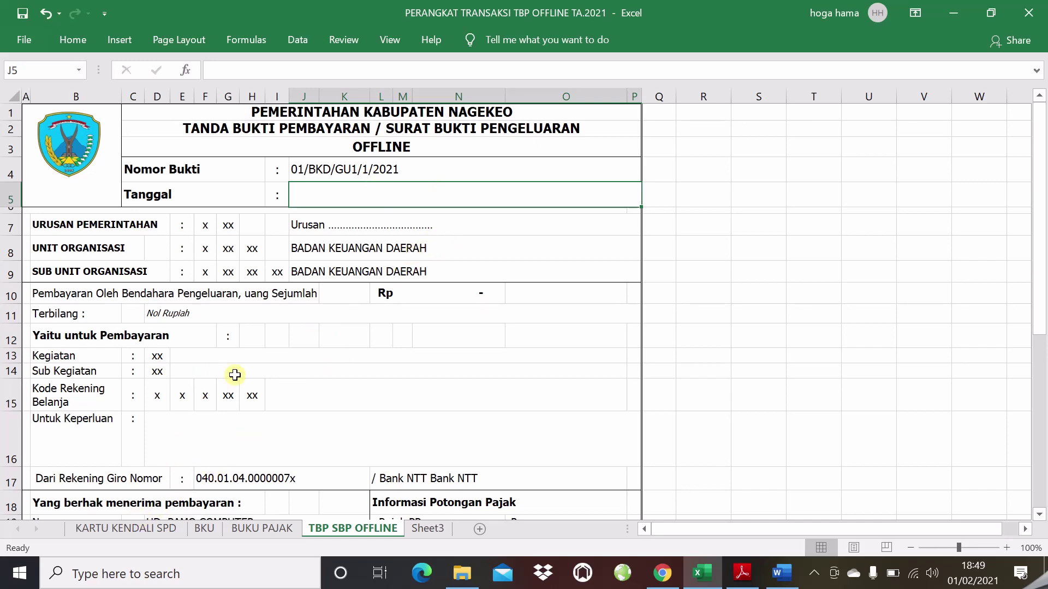
left_click(159, 530)
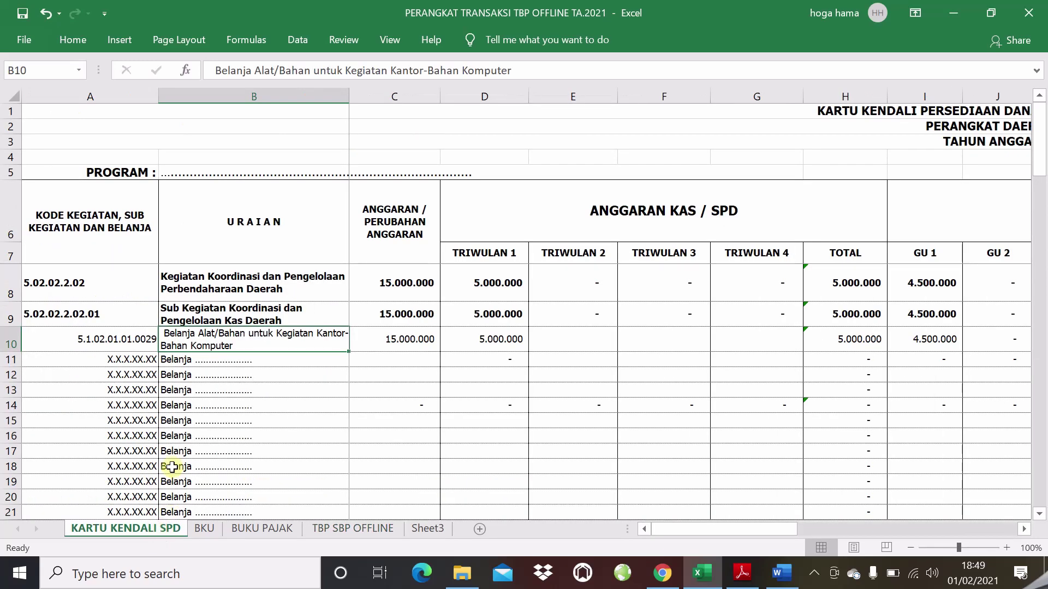
left_click(210, 529)
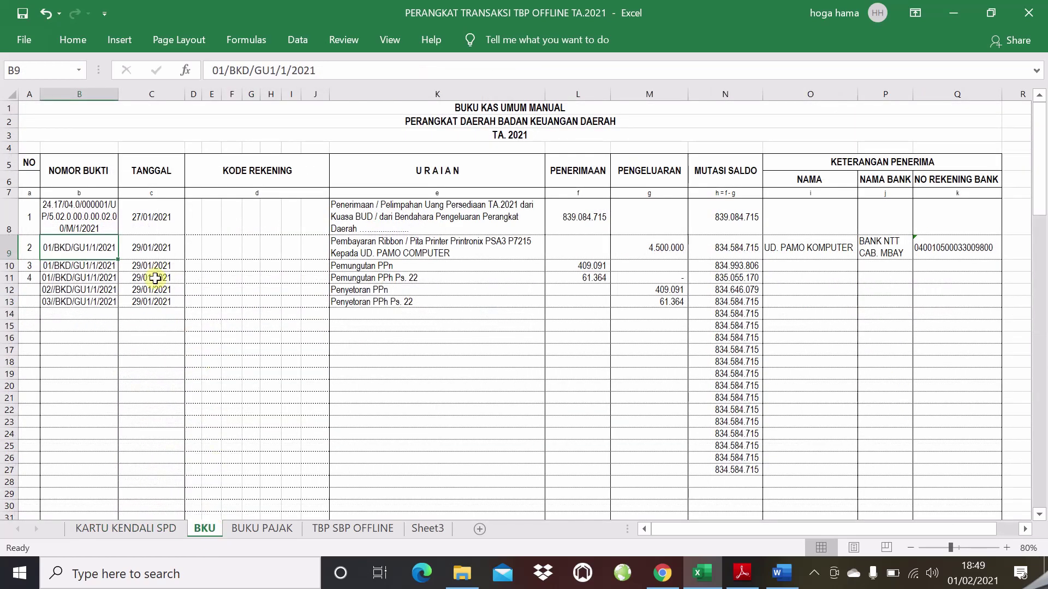
left_click(150, 250)
double_click(173, 247)
left_click_drag(173, 246, 133, 248)
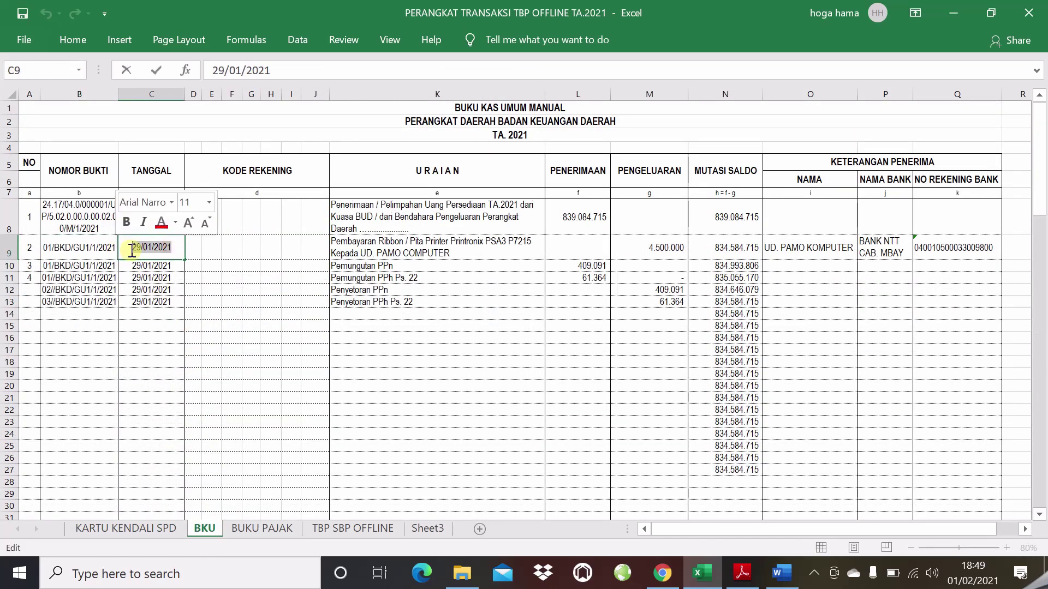
right_click(138, 252)
left_click(163, 282)
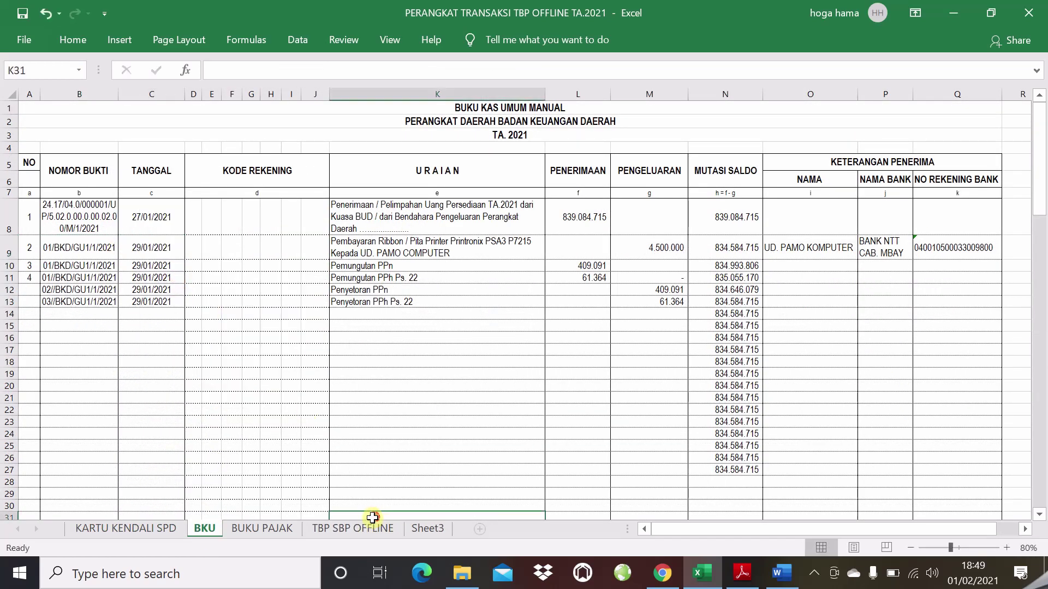
- Paste the date 29/01/2021 into the Tanggal field J5 of the TBP SBP OFFLINE sheet
left_click(370, 525)
double_click(340, 194)
right_click(340, 194)
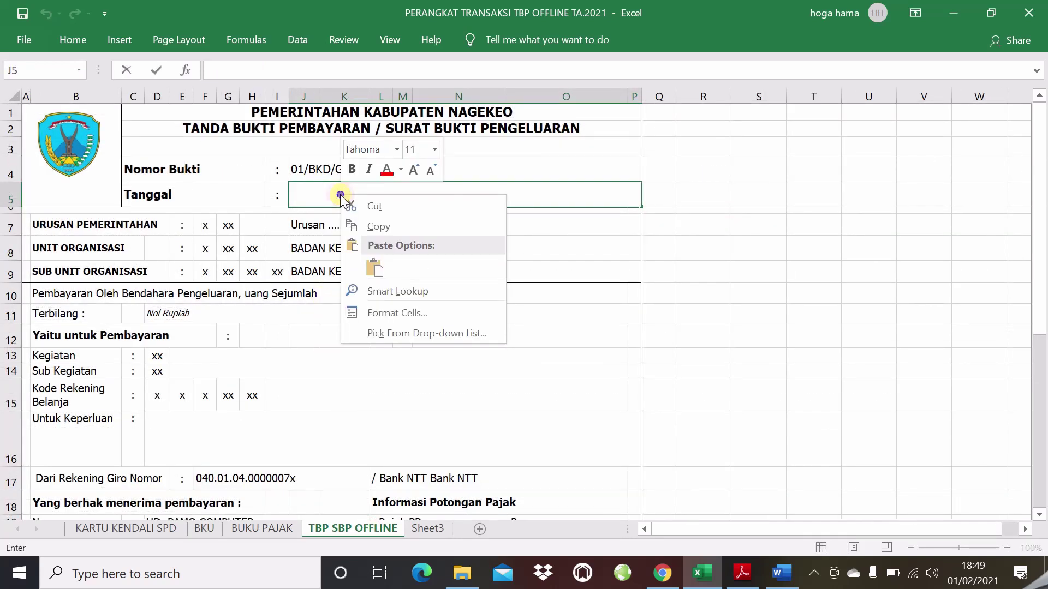
left_click(373, 267)
left_click(344, 339)
- Review the organisation code rows, the Terbilang formula and the payment amount row of the form
left_click(215, 226)
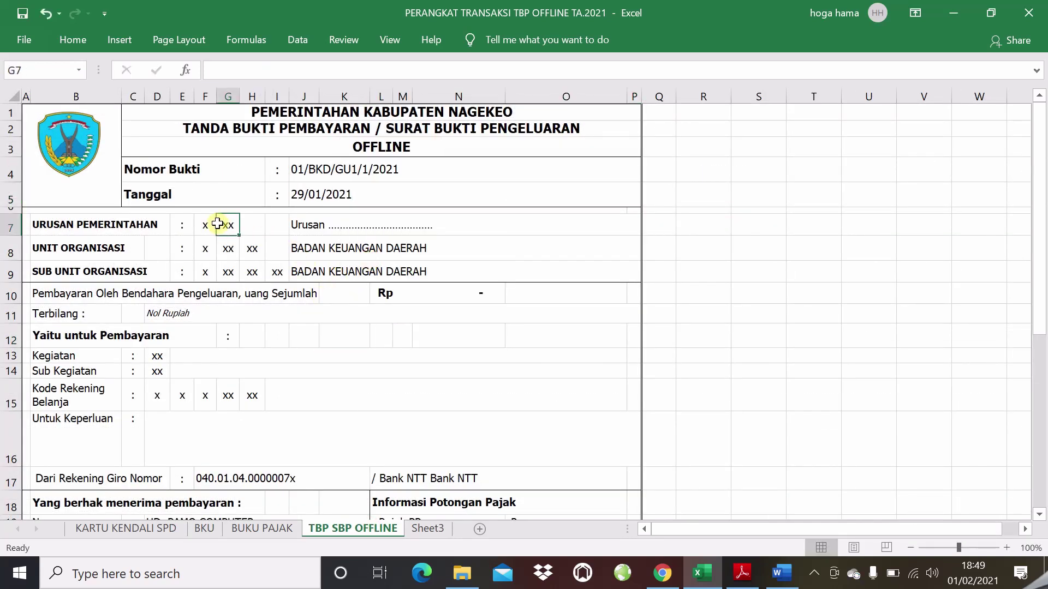
left_click(124, 255)
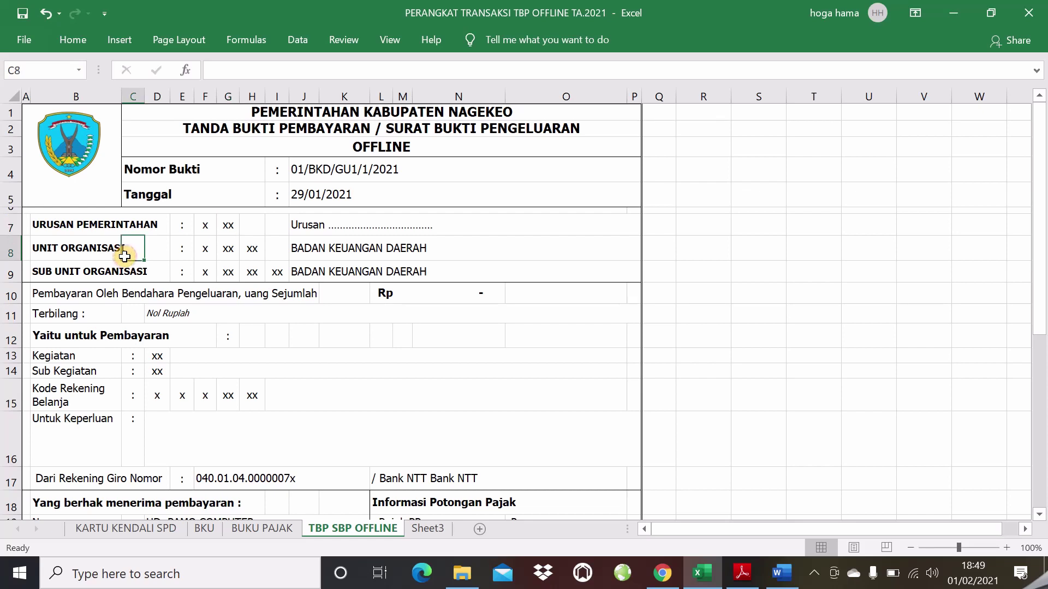
scroll(124, 255, "down", 1)
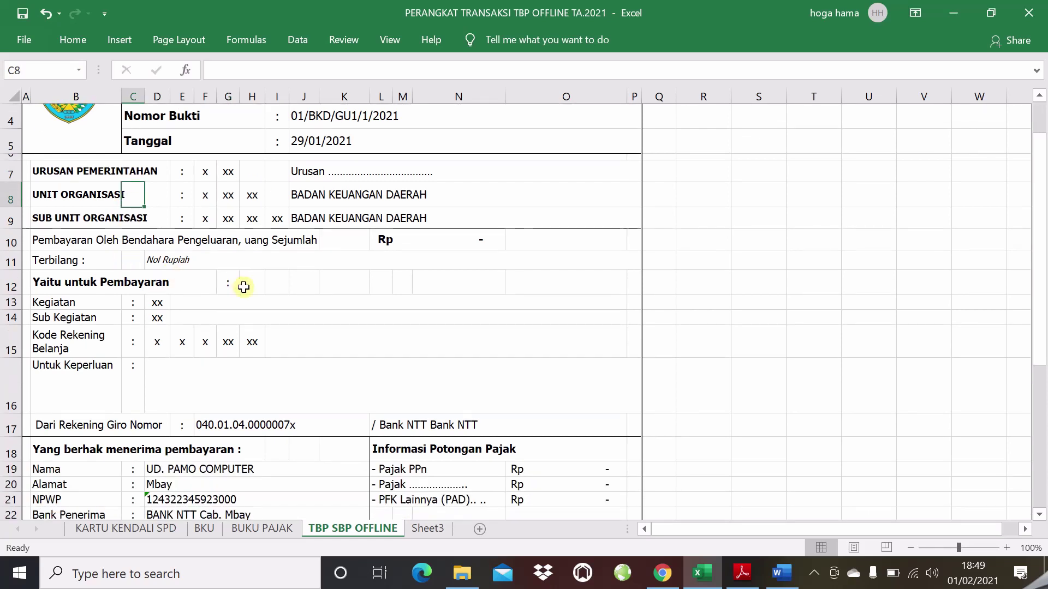
left_click(288, 267)
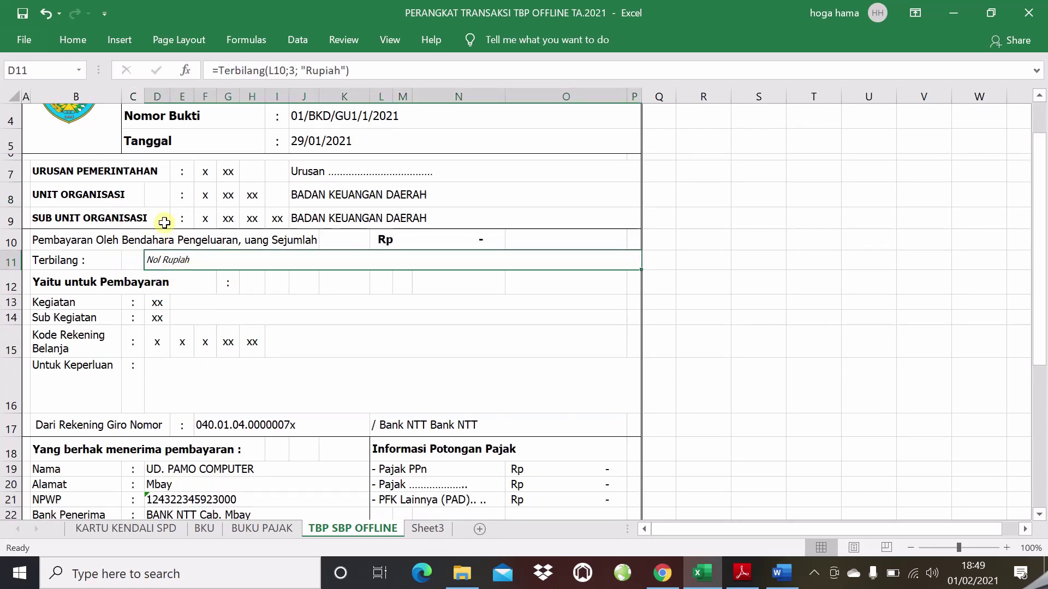
left_click(165, 240)
left_click(56, 242)
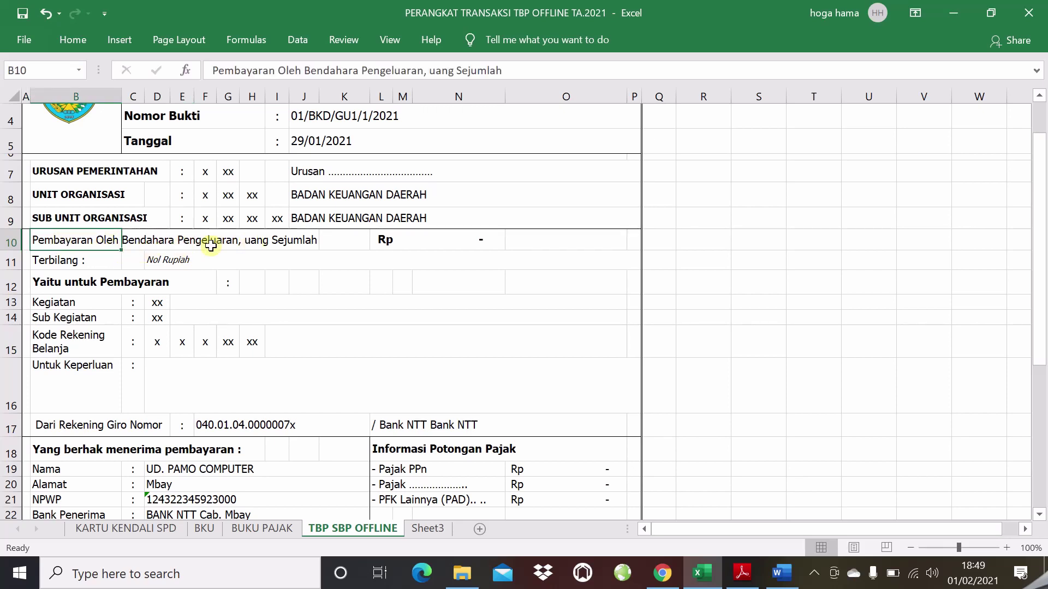
- Copy the printer ribbon payment amount 4500000 from the PENGELUARAN cell M9 of the BKU sheet
left_click(398, 242)
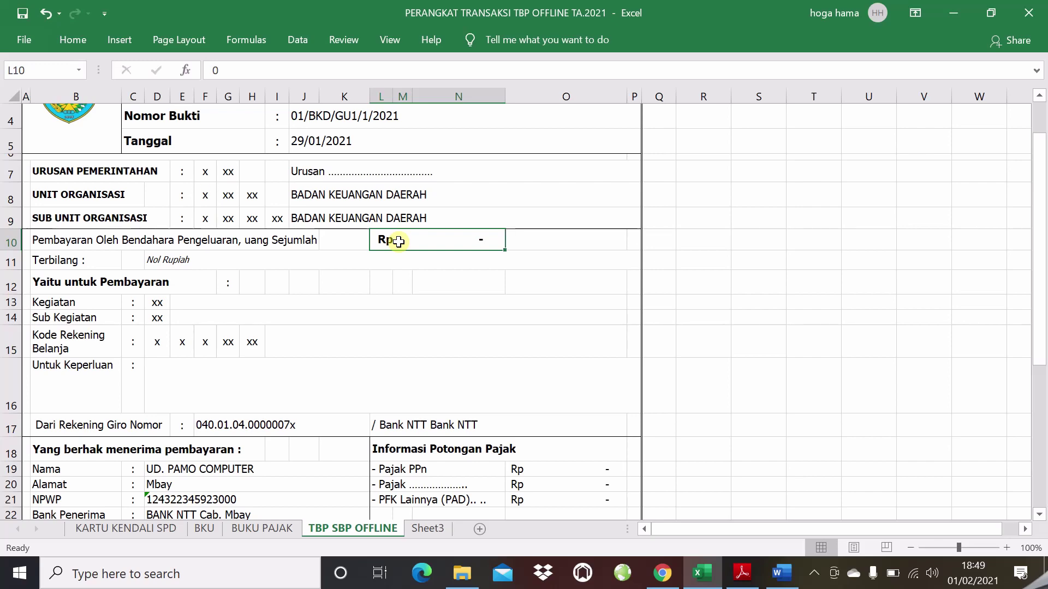
left_click(205, 529)
left_click(675, 245)
double_click(643, 244)
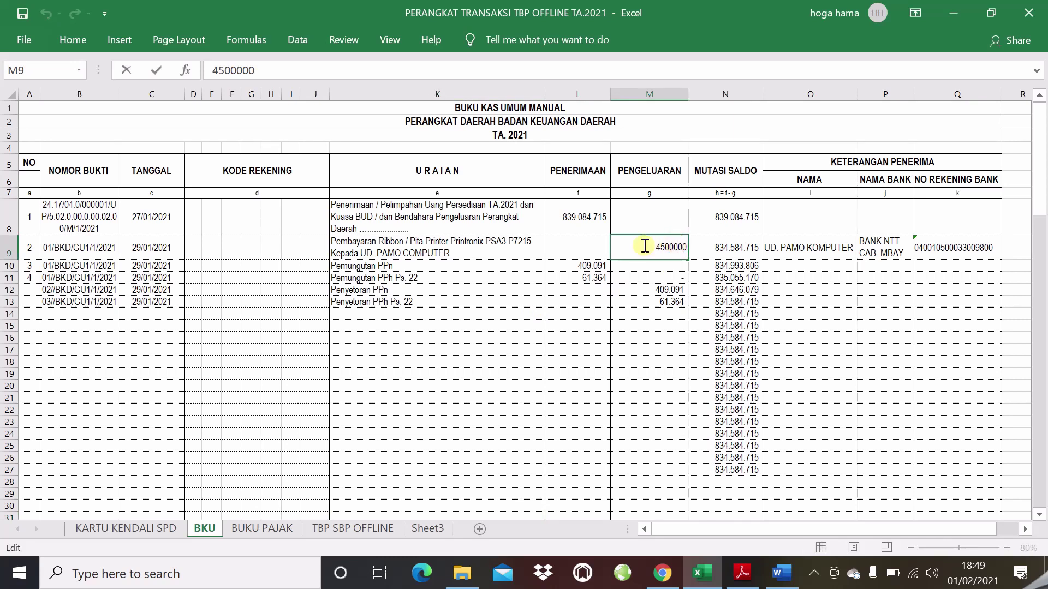
left_click_drag(643, 244, 688, 249)
right_click(670, 251)
left_click(692, 277)
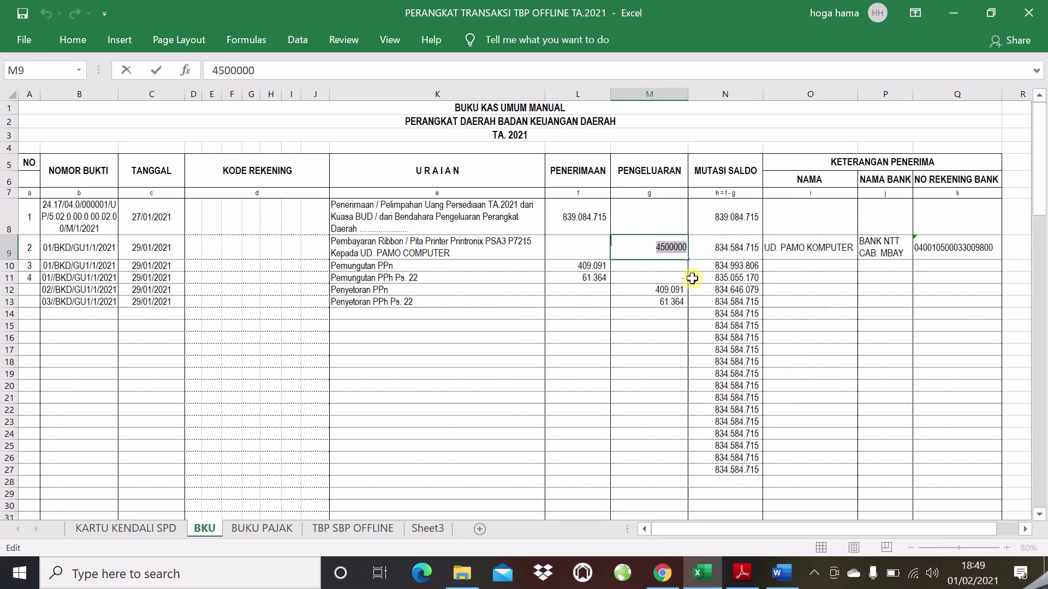
- Replace the amount in L10 of the TBP SBP OFFLINE sheet with the copied 4500000
left_click(377, 527)
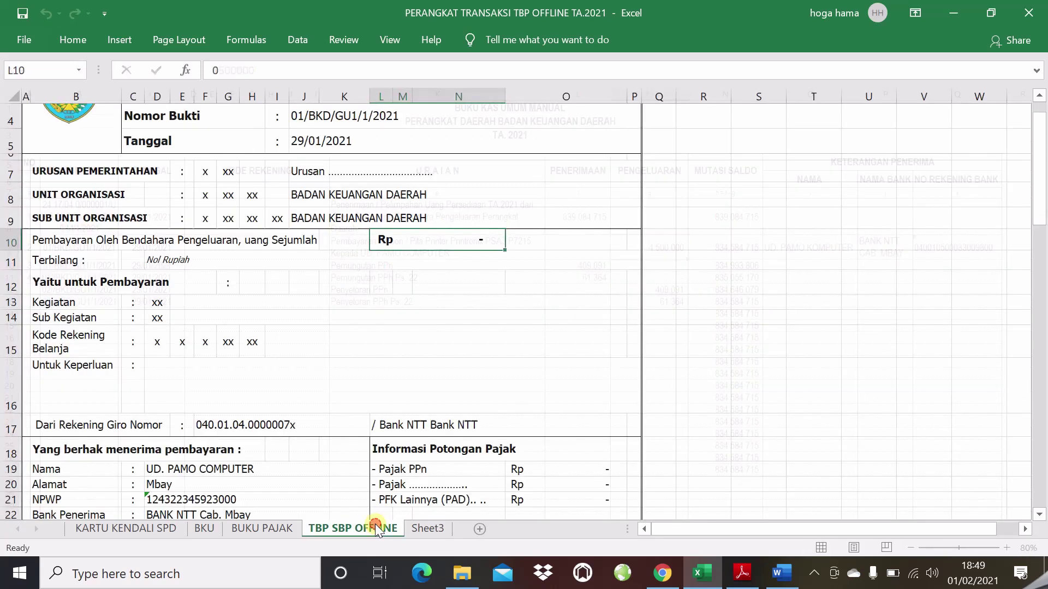
double_click(437, 234)
left_click_drag(422, 241, 498, 244)
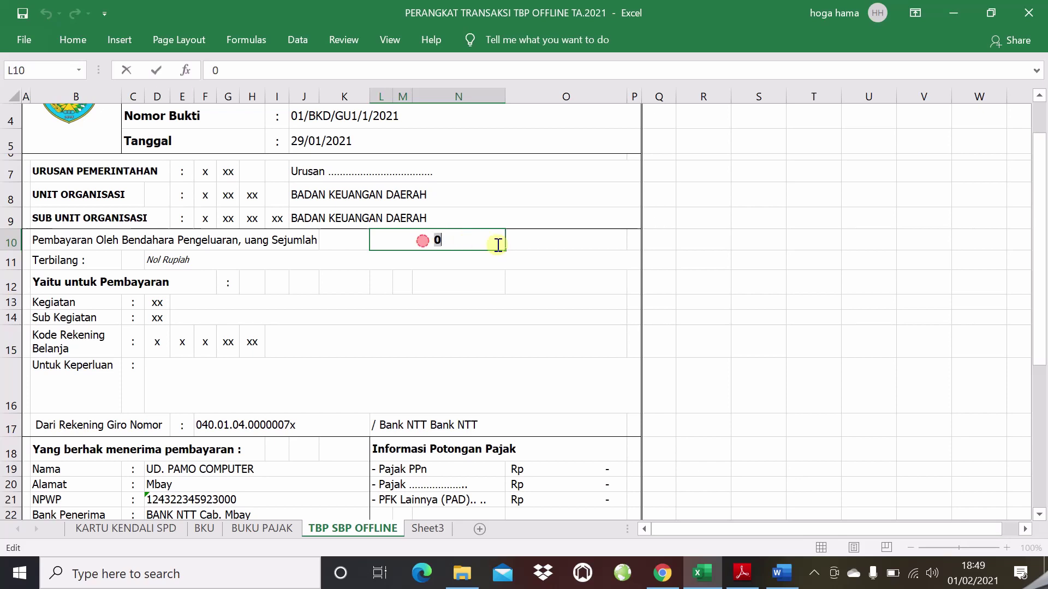
right_click(432, 243)
left_click(464, 315)
left_click(428, 296)
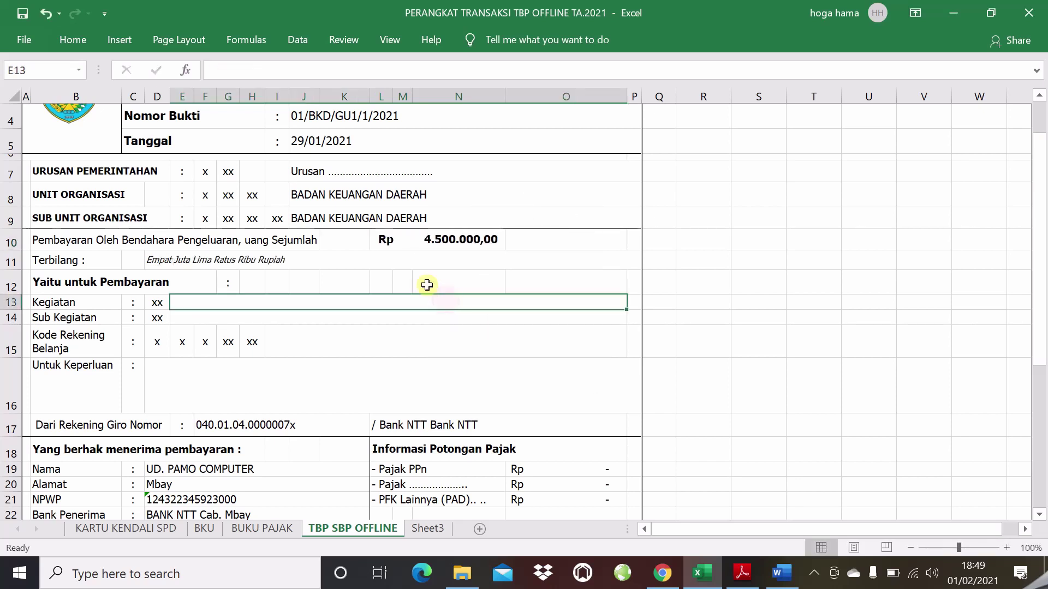
- Check the payment amount row and the Terbilang formula in D11
left_click(311, 241)
left_click(187, 238)
left_click(98, 261)
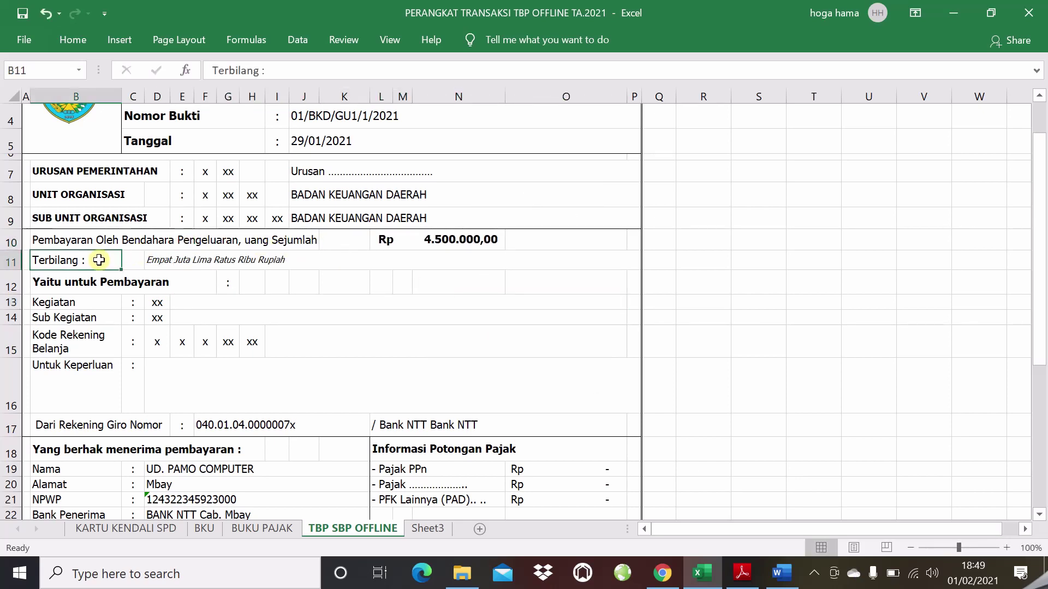
left_click(155, 262)
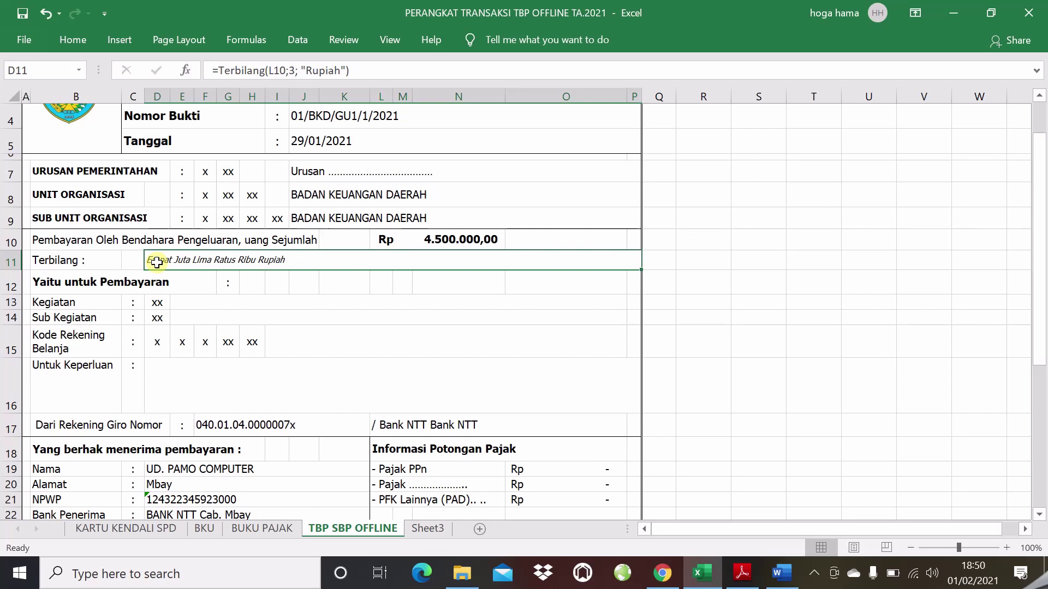
- Review the Terbilang, Yaitu untuk Pembayaran and Kegiatan rows of the form
left_click(250, 297)
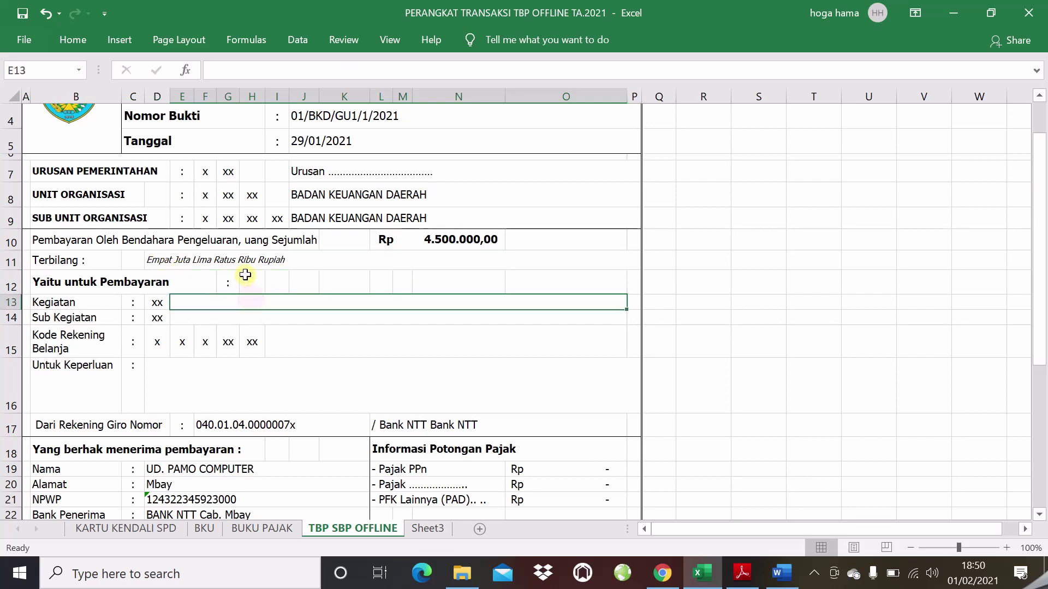
left_click(245, 275)
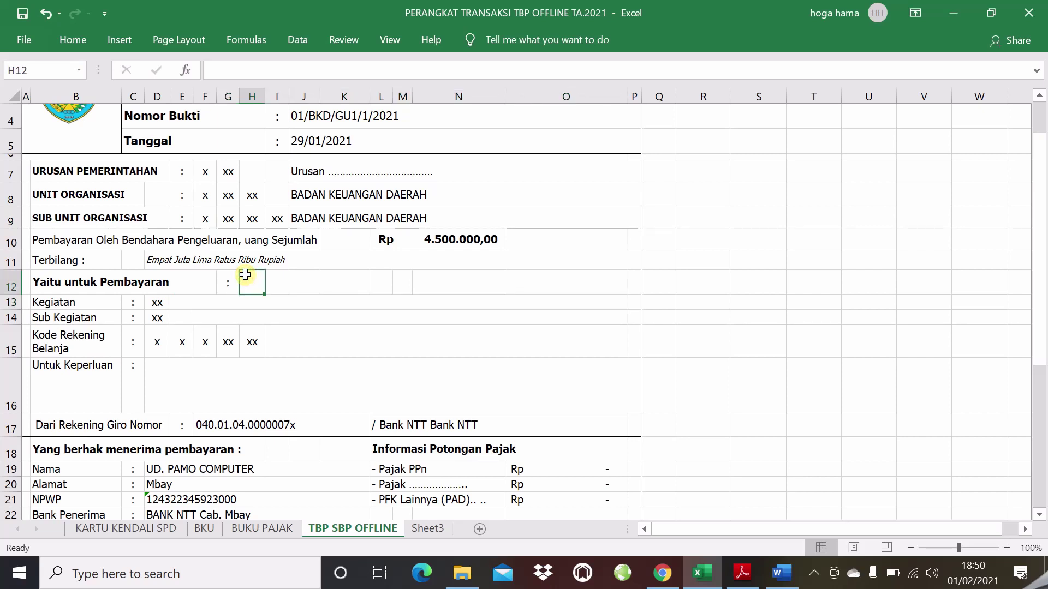
left_click(197, 282)
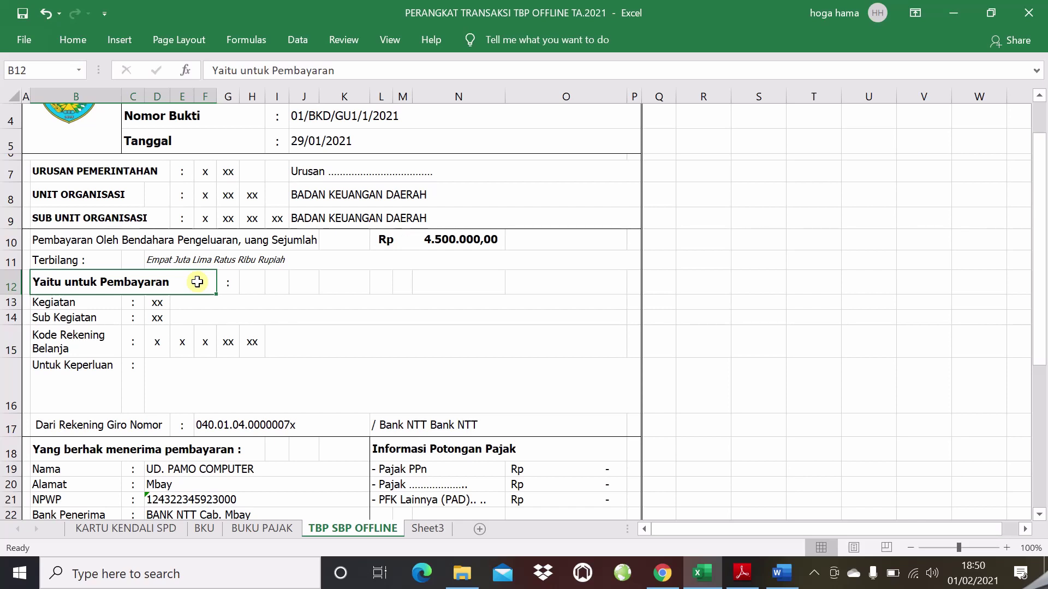
left_click(205, 263)
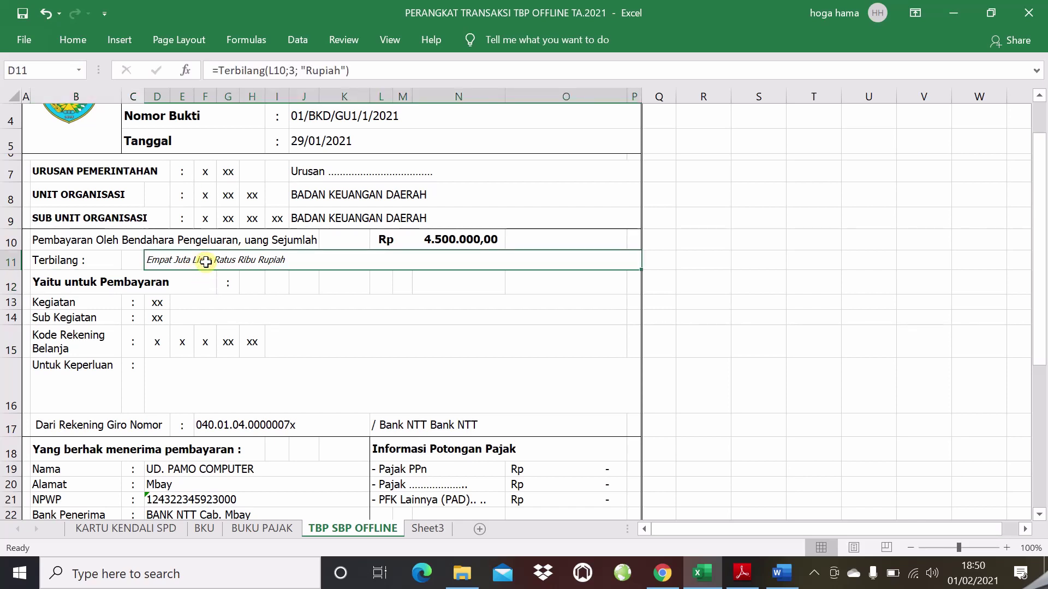
left_click(229, 288)
left_click(287, 293)
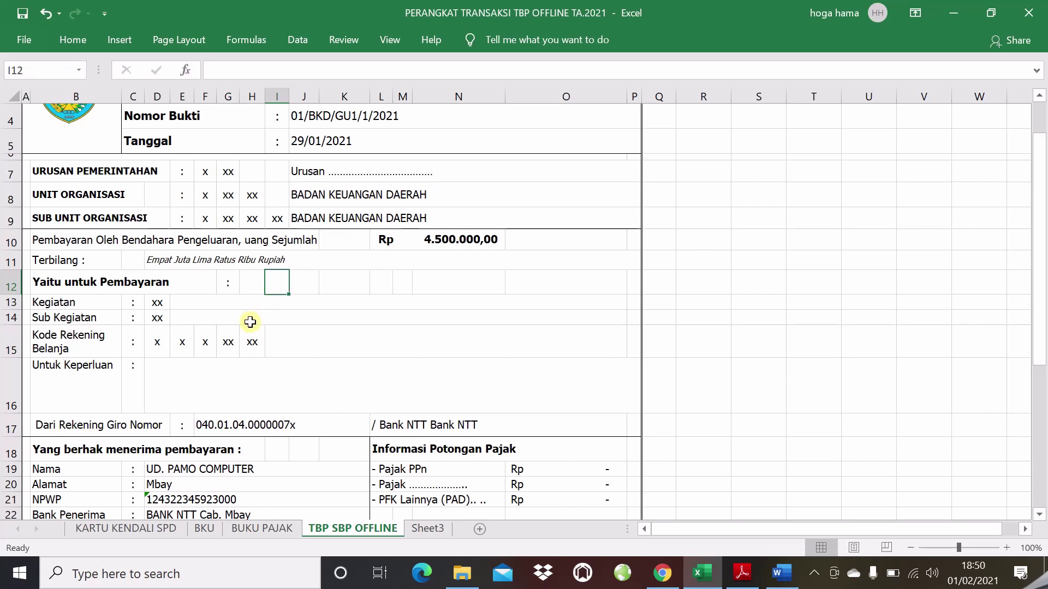
left_click(203, 306)
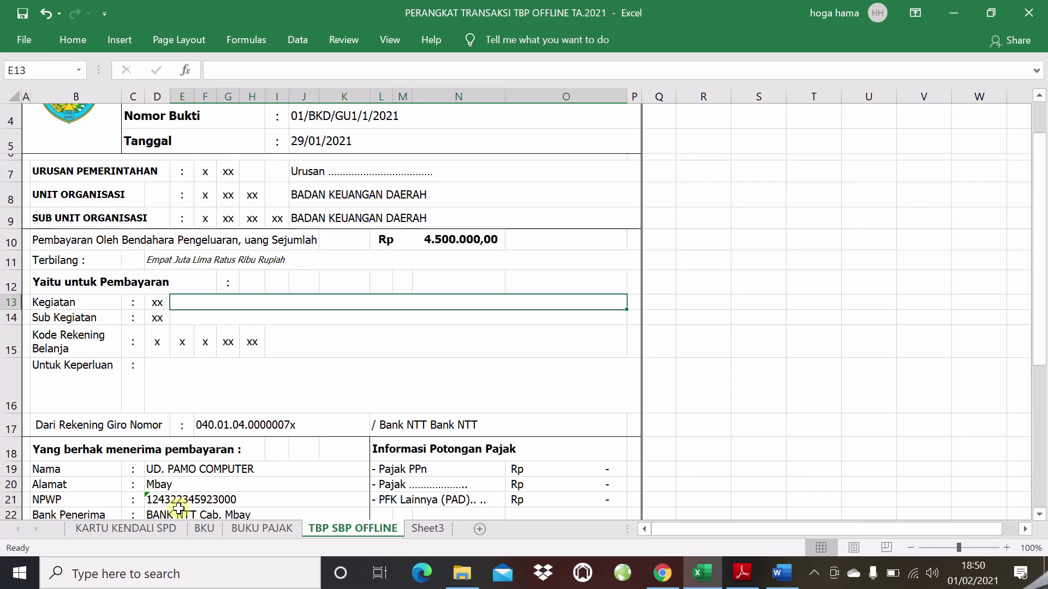
- Copy the activity name "Kegiatan Koordinasi dan Pengelolaan Perbendaharaan Daerah" from B8 of the KARTU KENDALI SPD sheet
left_click(169, 528)
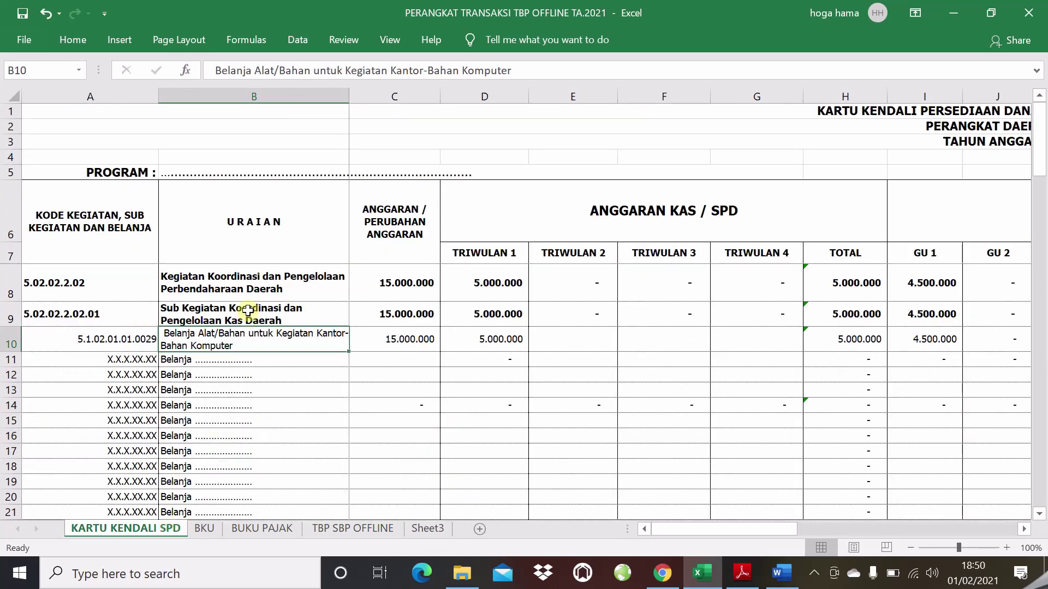
left_click(249, 283)
double_click(257, 283)
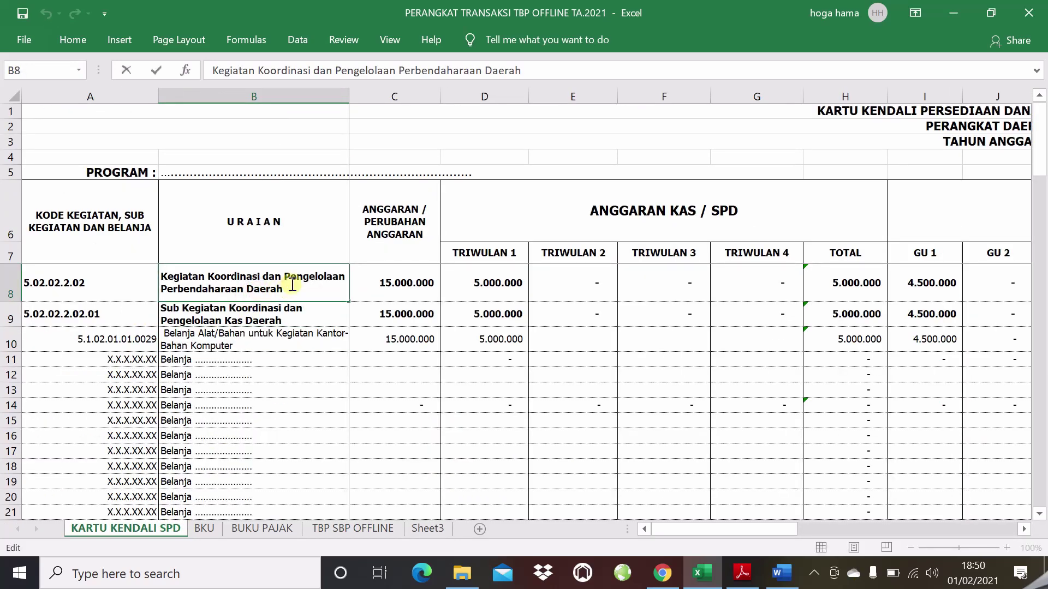
left_click_drag(292, 284, 136, 264)
right_click(181, 283)
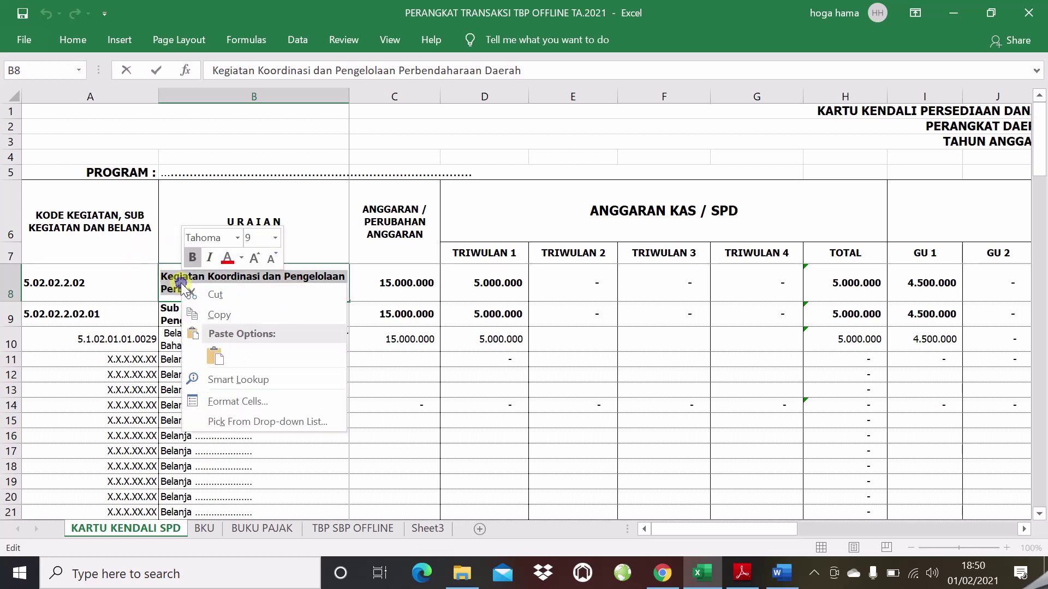
left_click(208, 309)
- Paste the copied activity name into the Kegiatan field E13 of the TBP SBP OFFLINE sheet
left_click(352, 527)
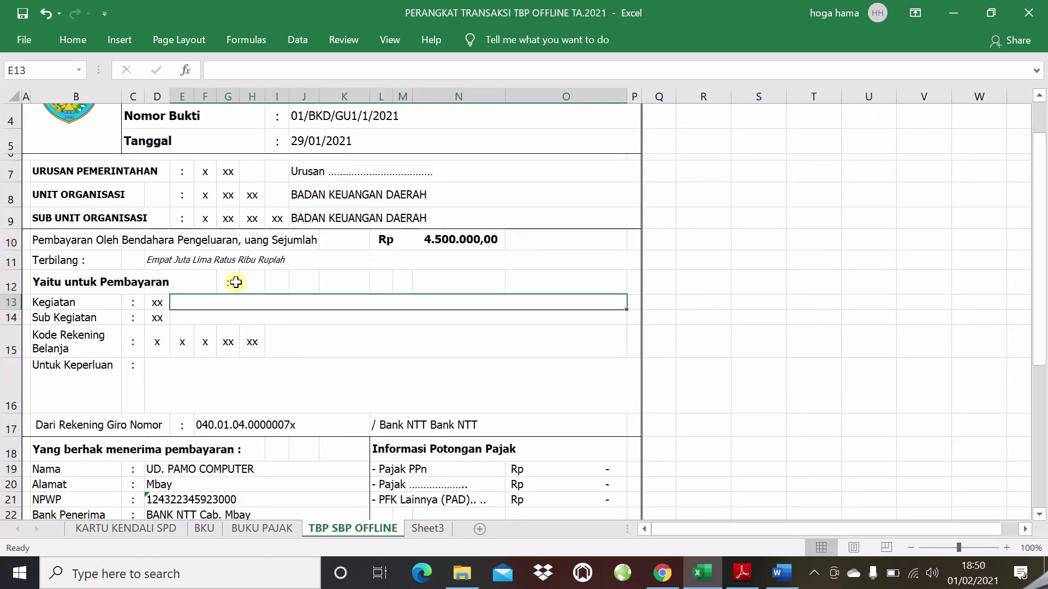
double_click(218, 299)
right_click(221, 299)
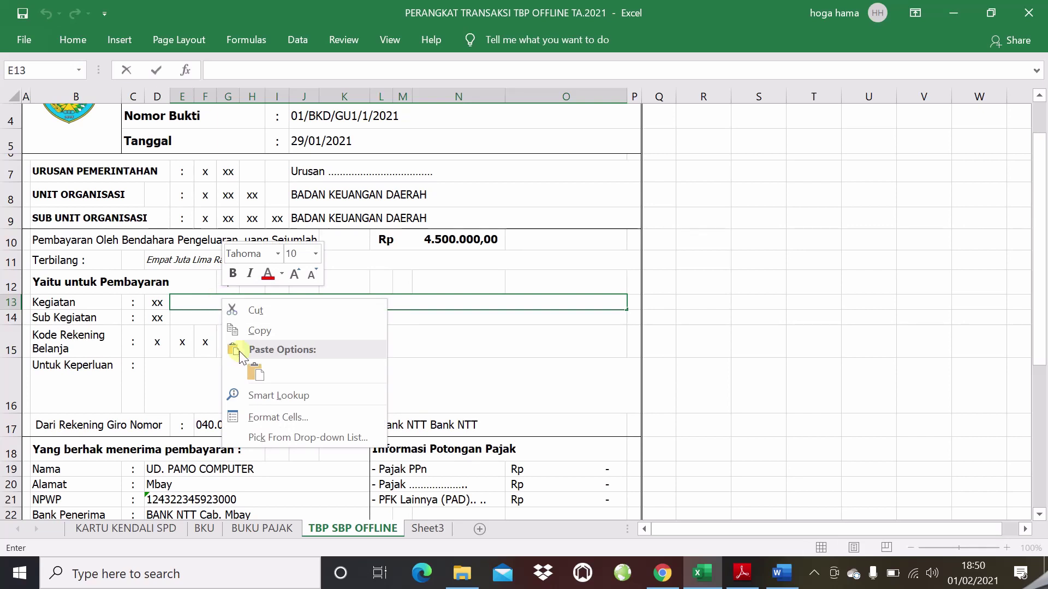
left_click(255, 372)
left_click(241, 368)
left_click(203, 328)
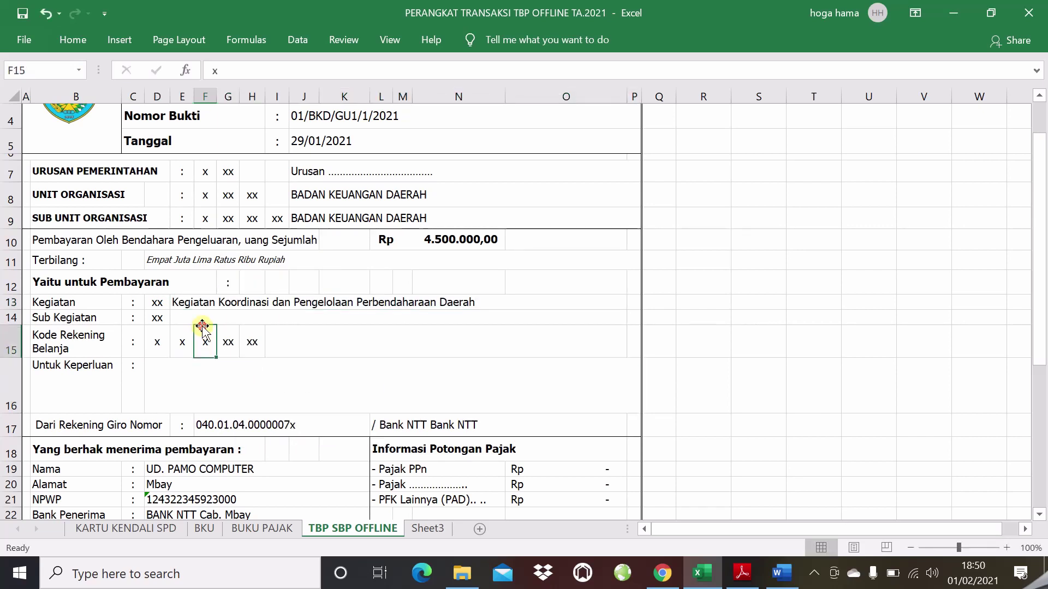
- Copy the text "Sub Kegiatan Koordinasi dan Pengelolaan Kas Daerah" from B9 of the KARTU KENDALI SPD sheet
left_click(150, 302)
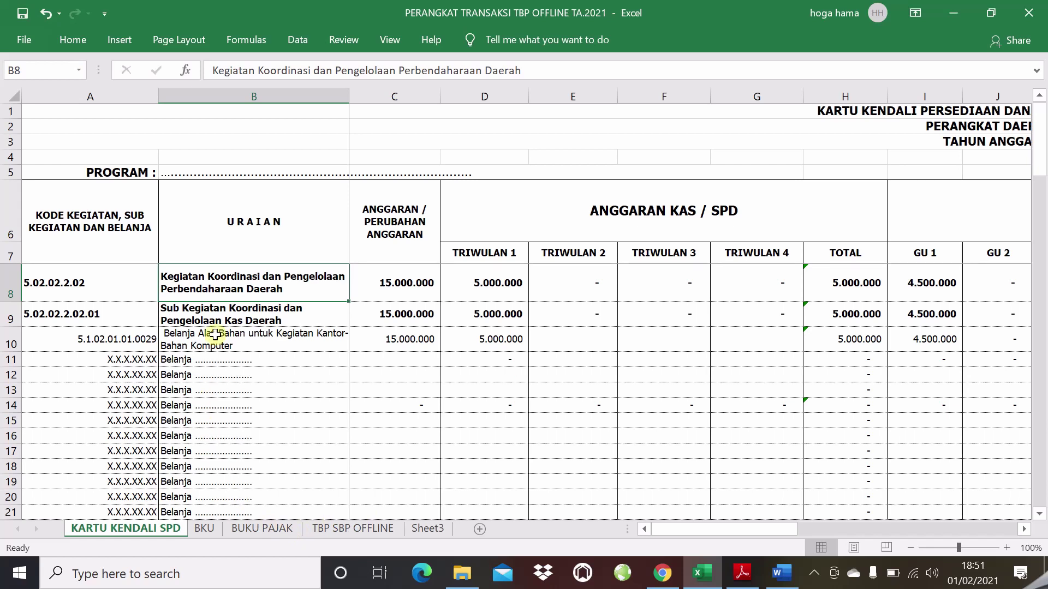
left_click(235, 312)
double_click(267, 319)
left_click_drag(284, 322, 145, 307)
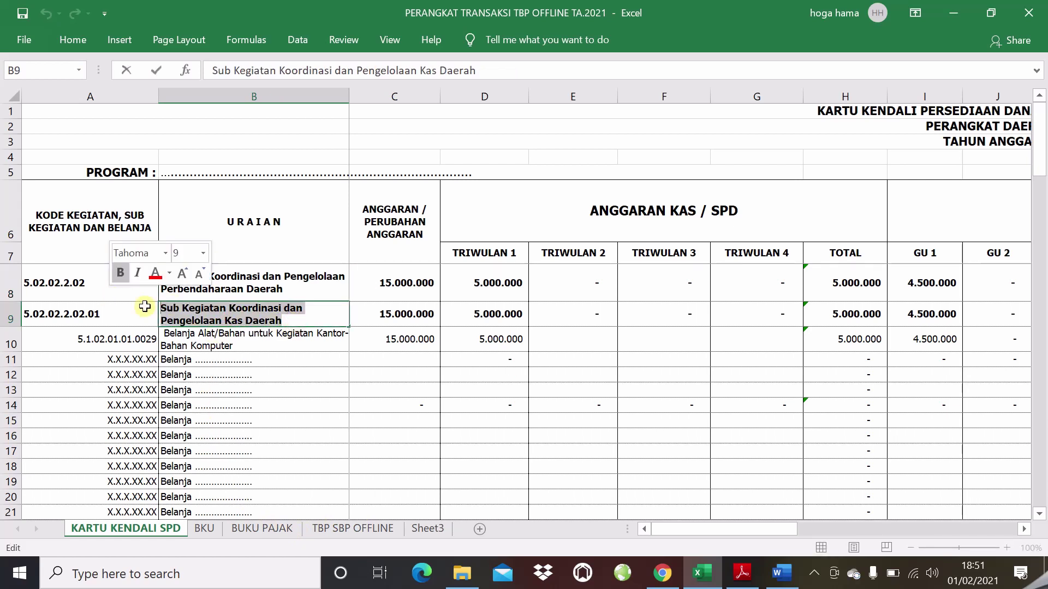
right_click(188, 322)
left_click(221, 355)
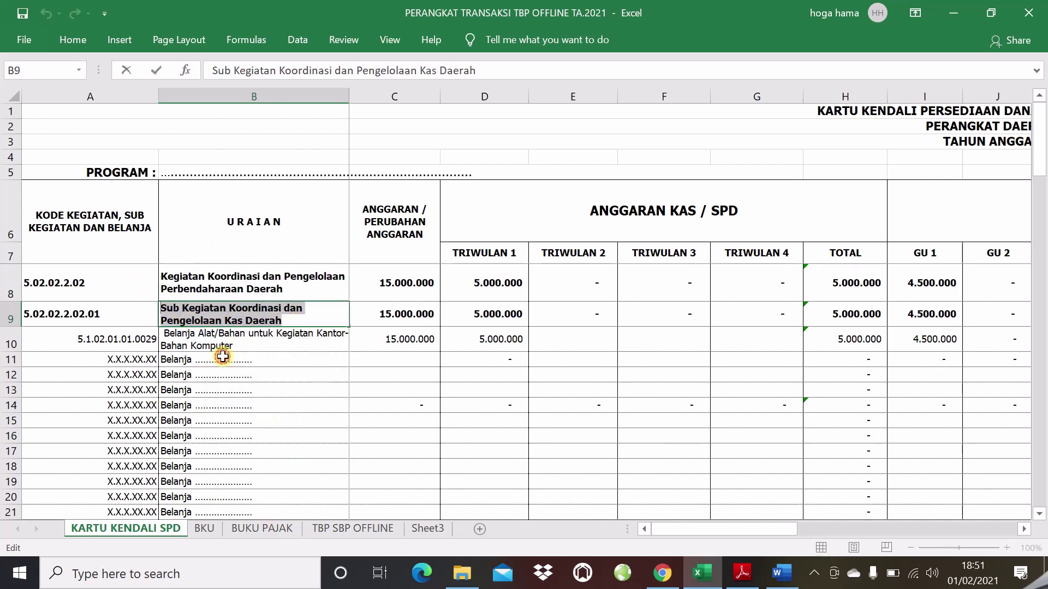
- Paste the copied sub-activity name into the Sub Kegiatan field E14 of the TBP SBP OFFLINE sheet
left_click(349, 528)
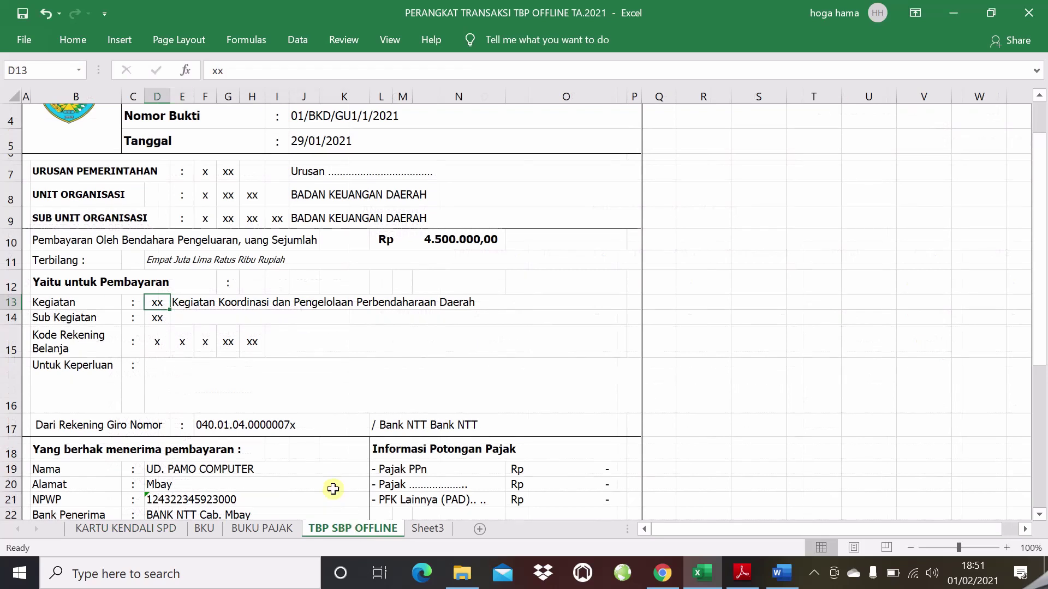
left_click(182, 318)
right_click(182, 317)
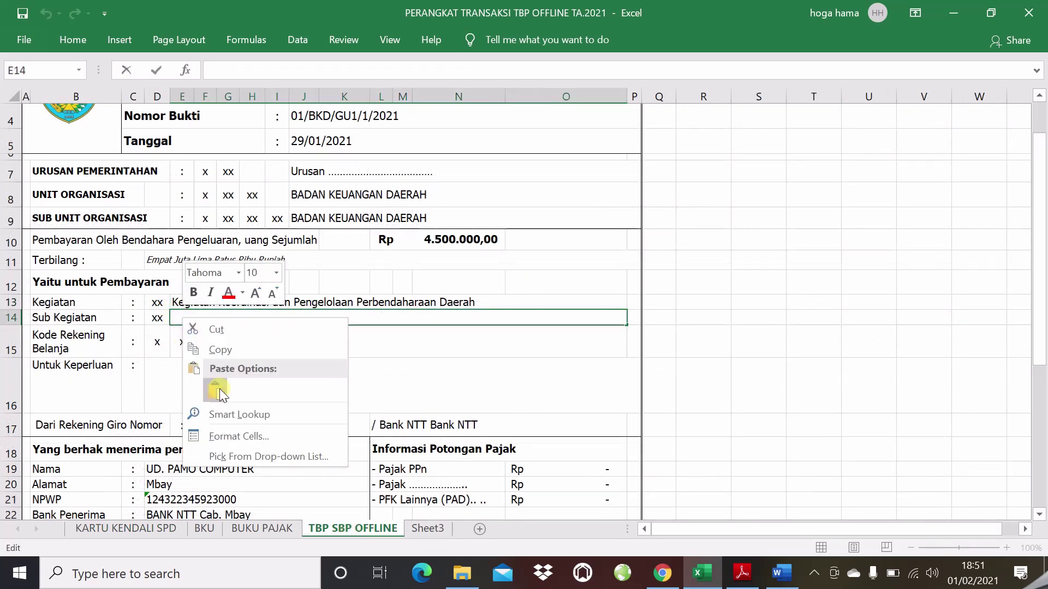
left_click(218, 390)
left_click(219, 387)
- Set the Kegiatan code in D13 to 2 and the Sub Kegiatan code in D14 to 1
left_click(159, 307)
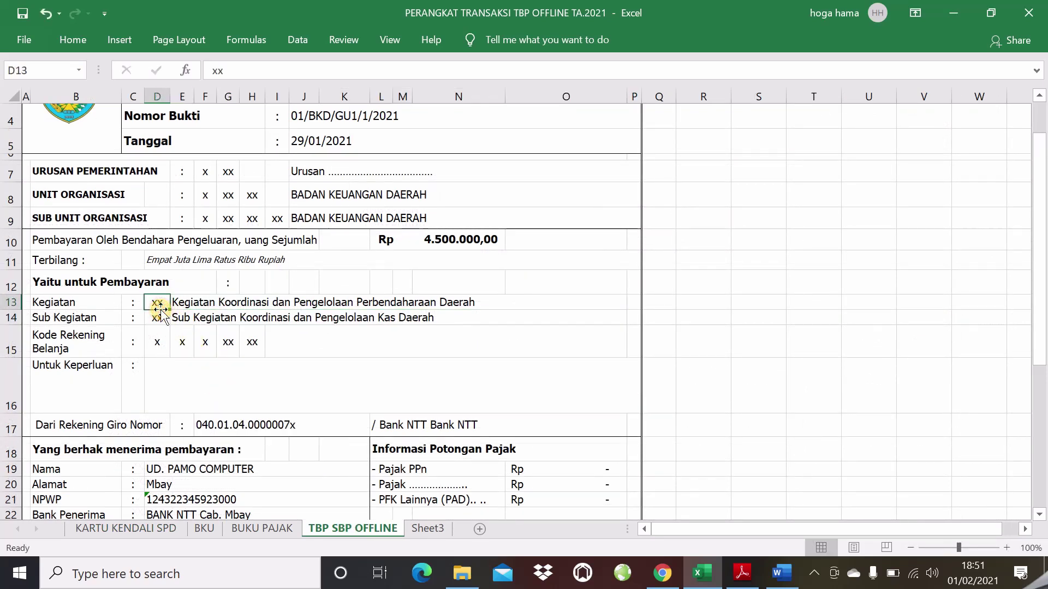
type("2")
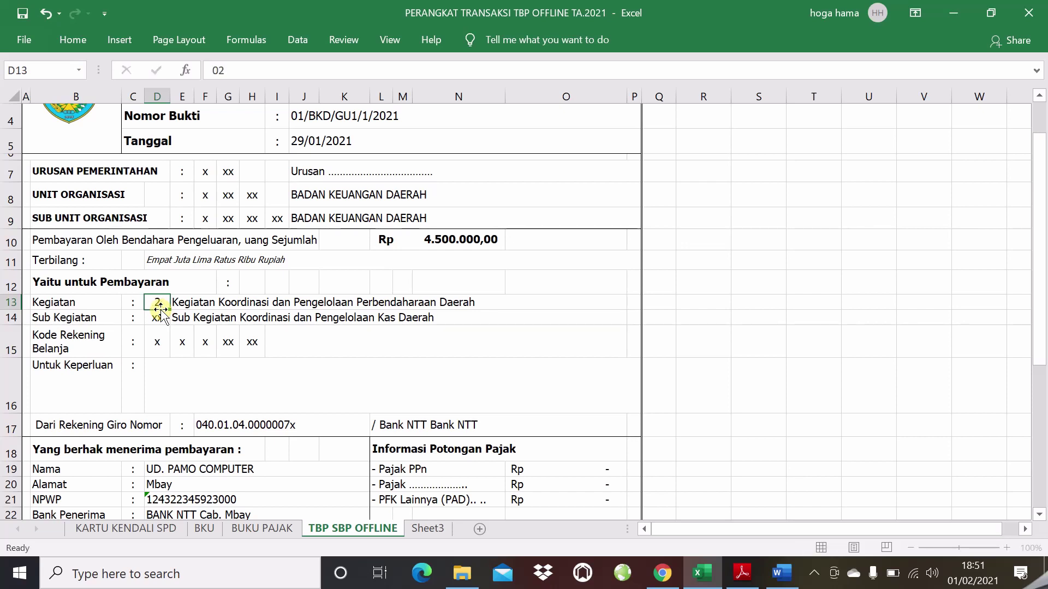
key("Return")
type("1")
key("Return")
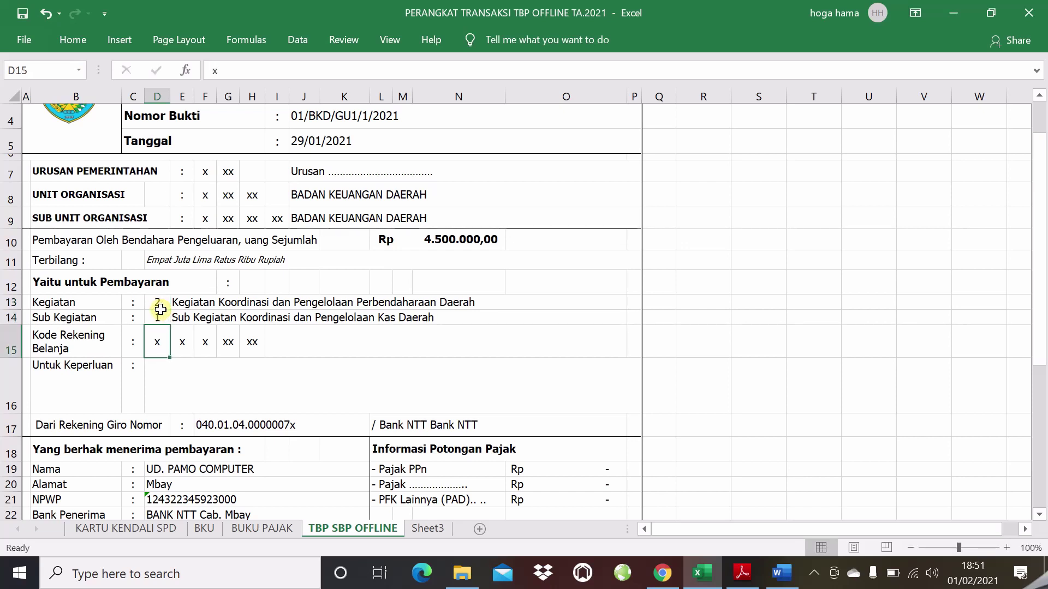
- Copy the description "Belanja Alat/Bahan untuk Kegiatan Kantor-Bahan Komputer" from B10 of the KARTU KENDALI SPD sheet
left_click(229, 399)
left_click(161, 346)
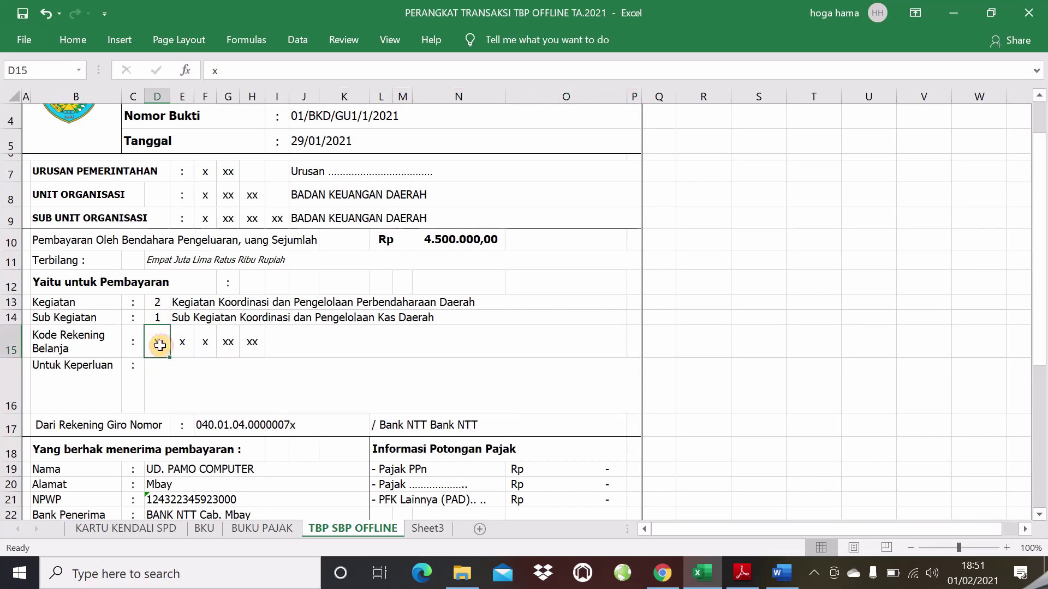
left_click(146, 525)
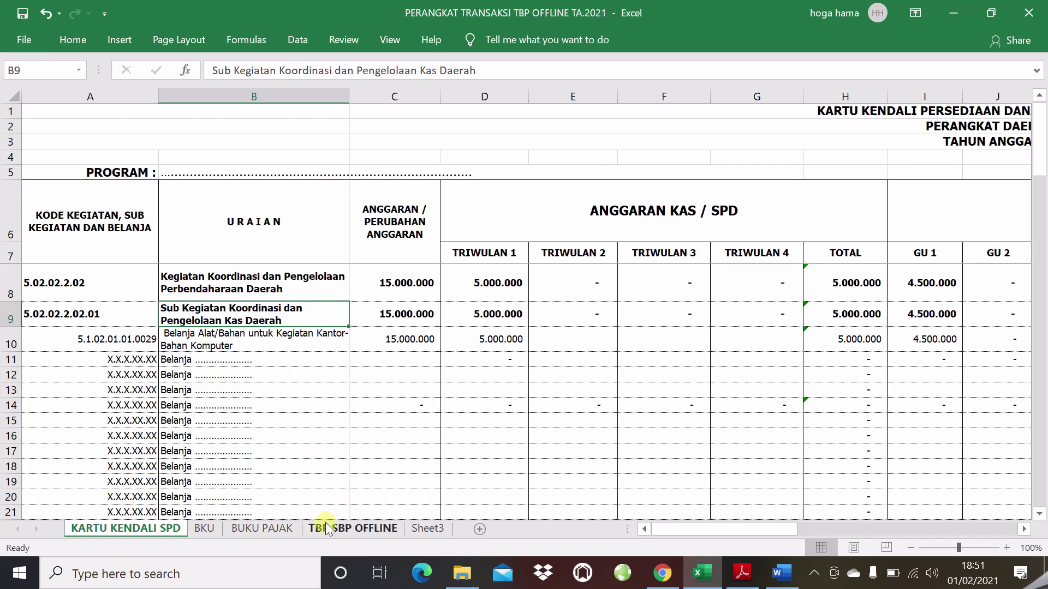
double_click(227, 341)
left_click_drag(244, 344, 125, 314)
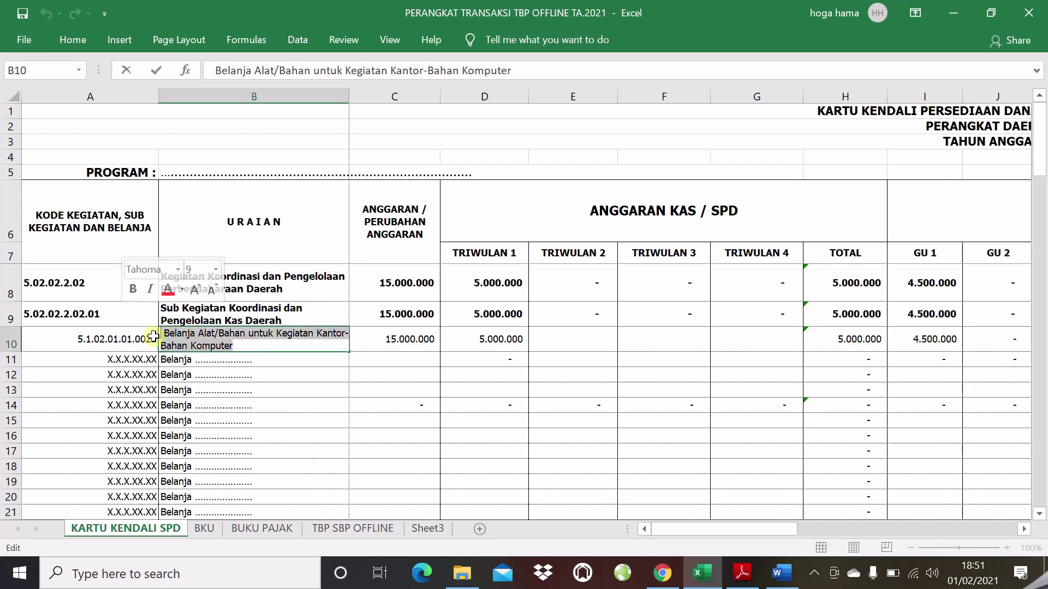
right_click(194, 340)
left_click(226, 373)
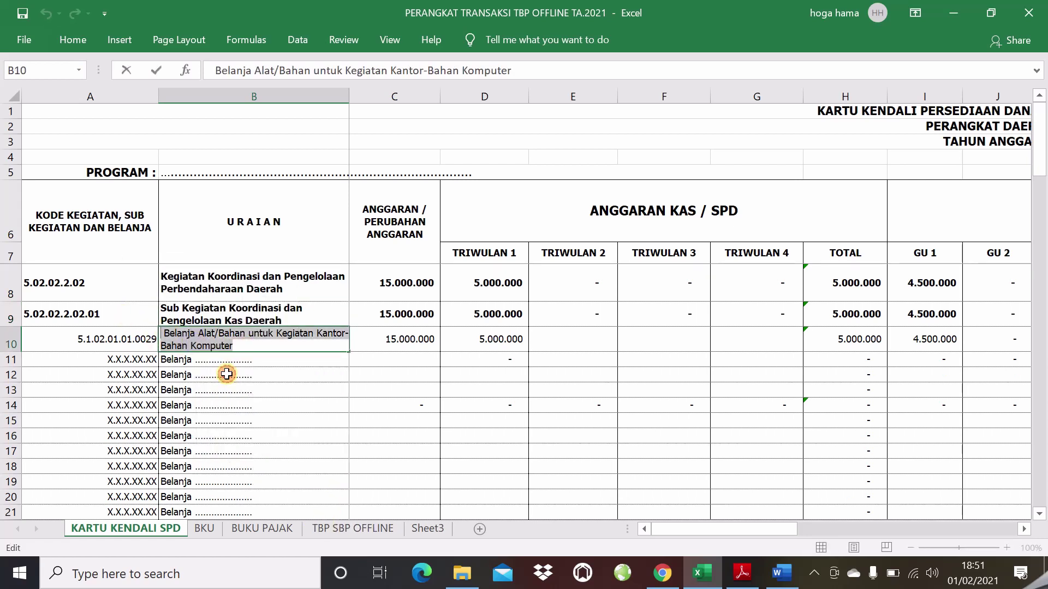
- Enter 5, 2 and 1 as the first three Kode Rekening Belanja segments in D15:F15 of the TBP SBP OFFLINE sheet
left_click(343, 526)
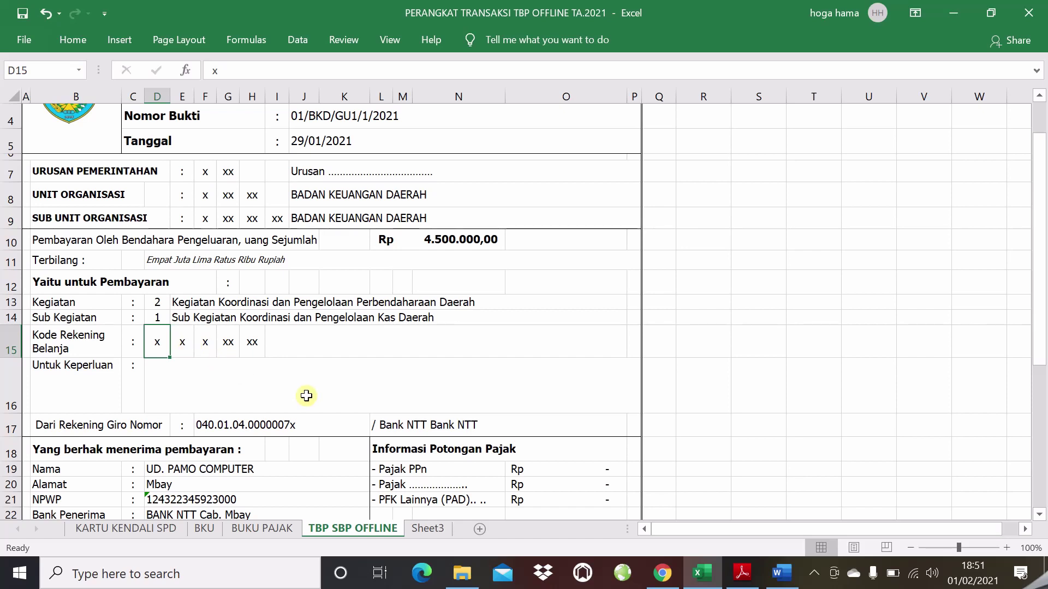
type("5")
key("Tab")
type("2")
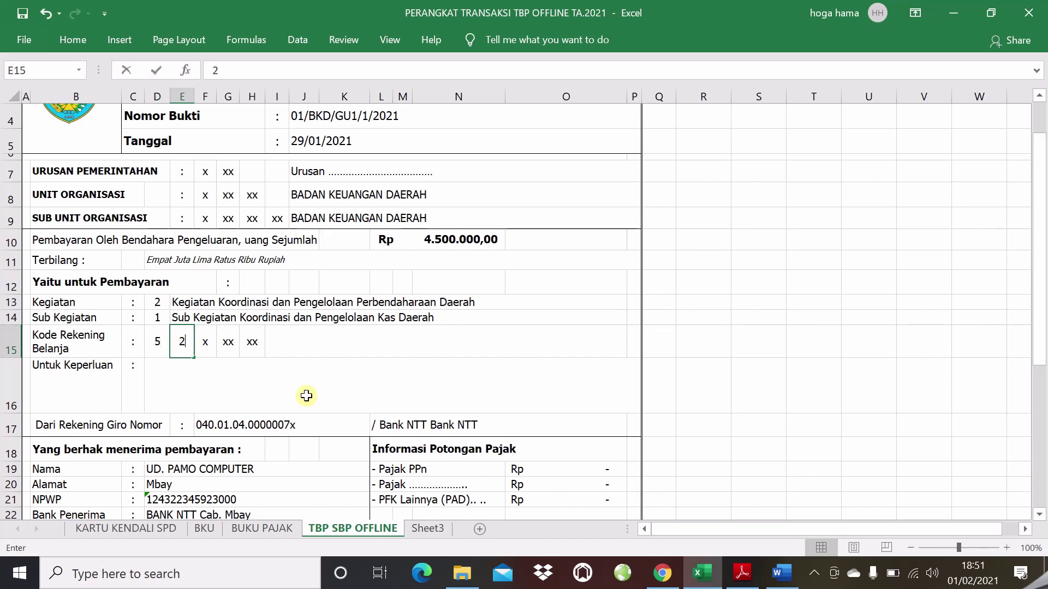
key("Tab")
type("1")
key("Tab")
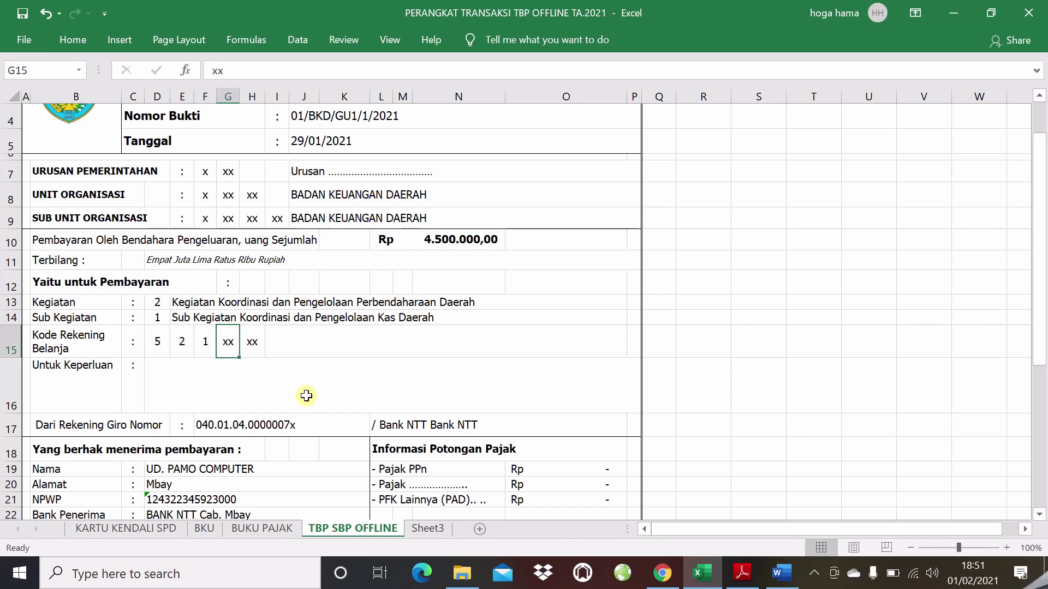
- Check the expenditure code in KARTU KENDALI SPD and enter the remaining segments 01 in G15 and 0029 in H15 as text
left_click(175, 528)
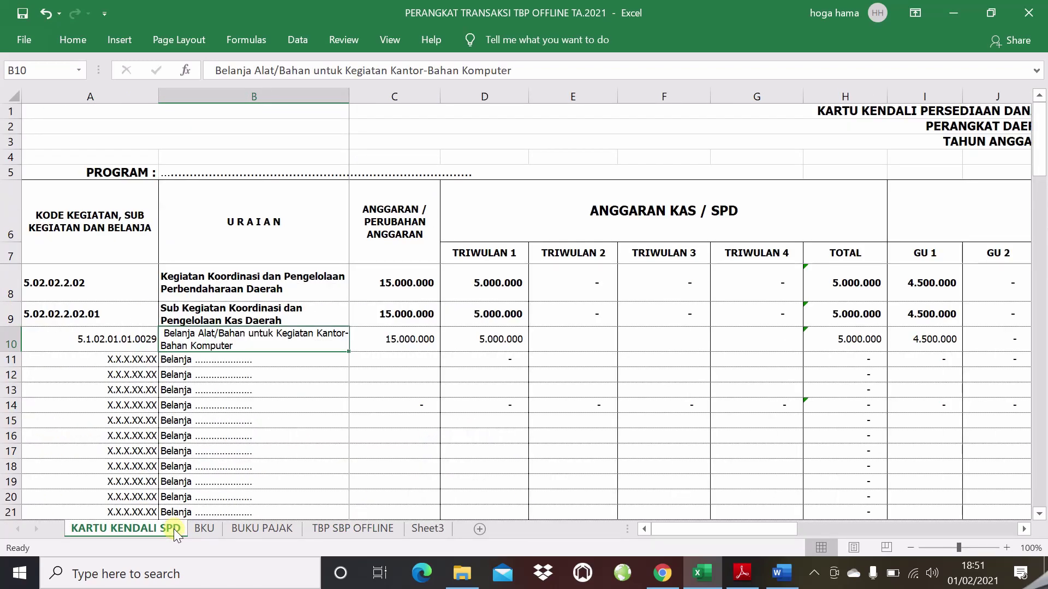
left_click(368, 532)
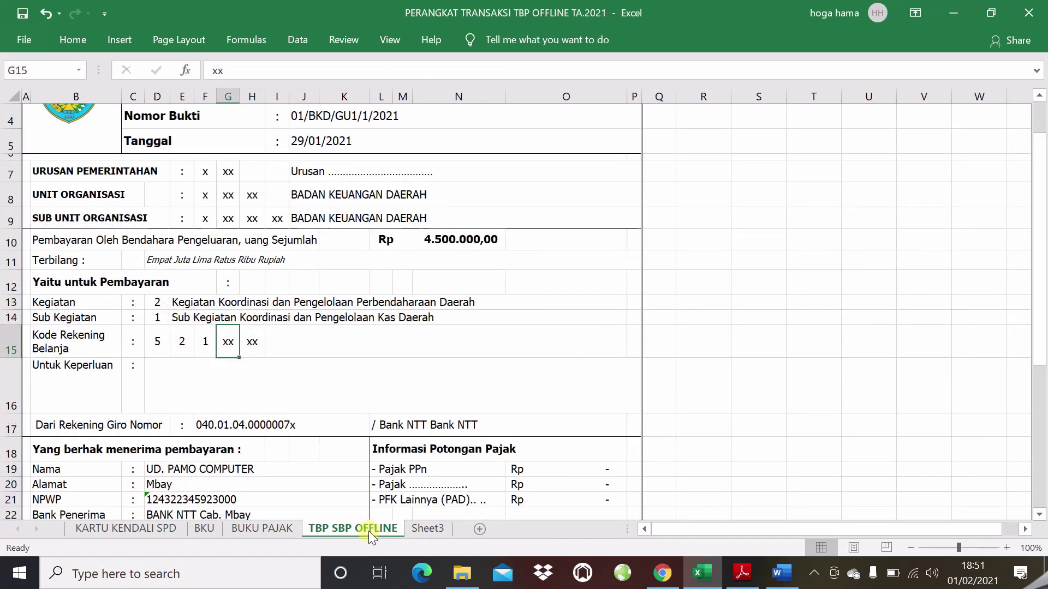
type("'")
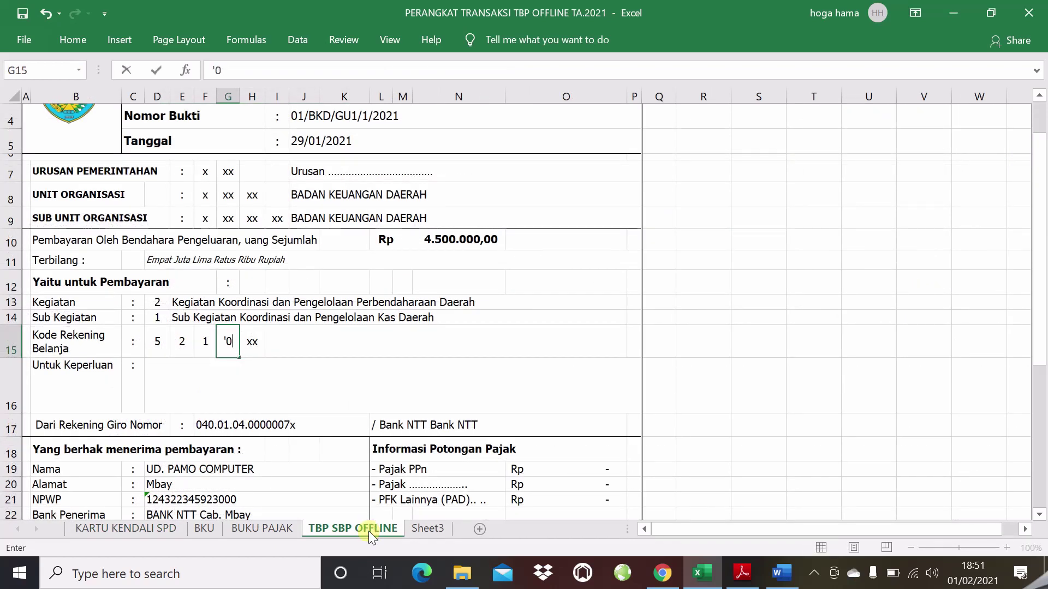
type("01")
key("Tab")
type("0")
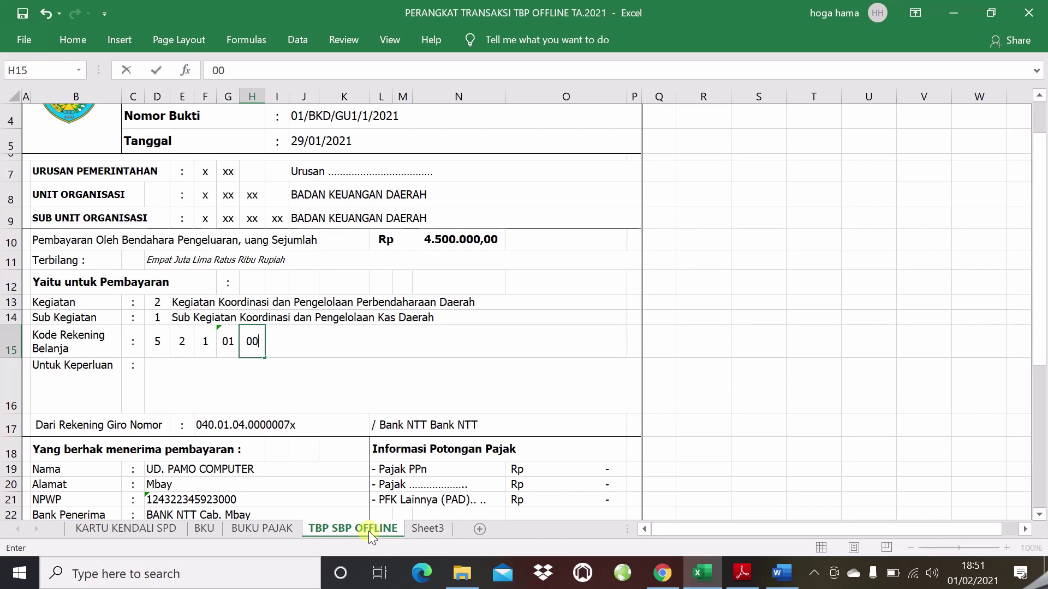
type("029")
left_click(243, 341)
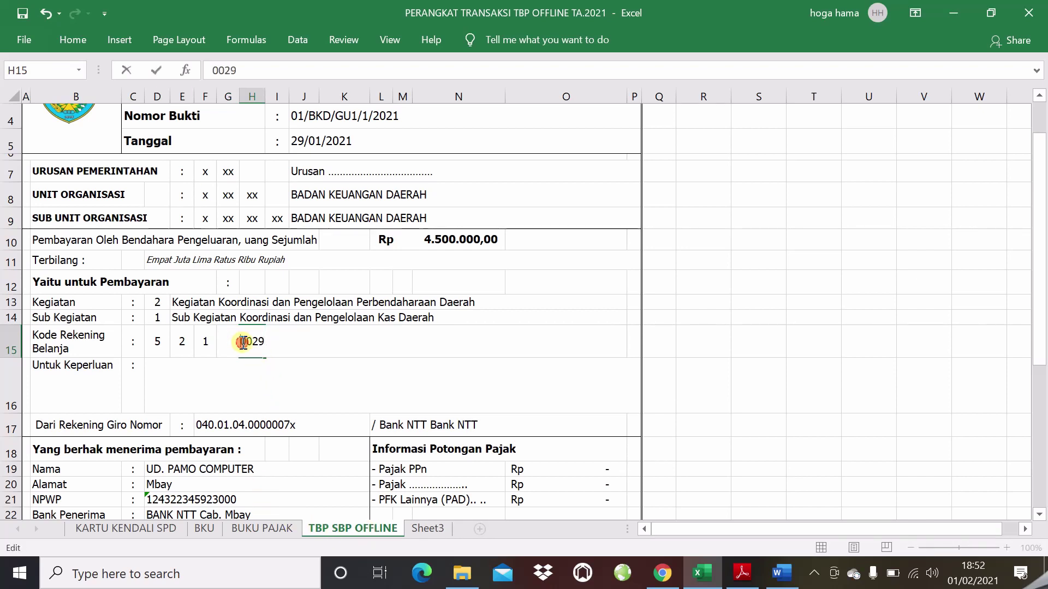
type("'")
key("Return")
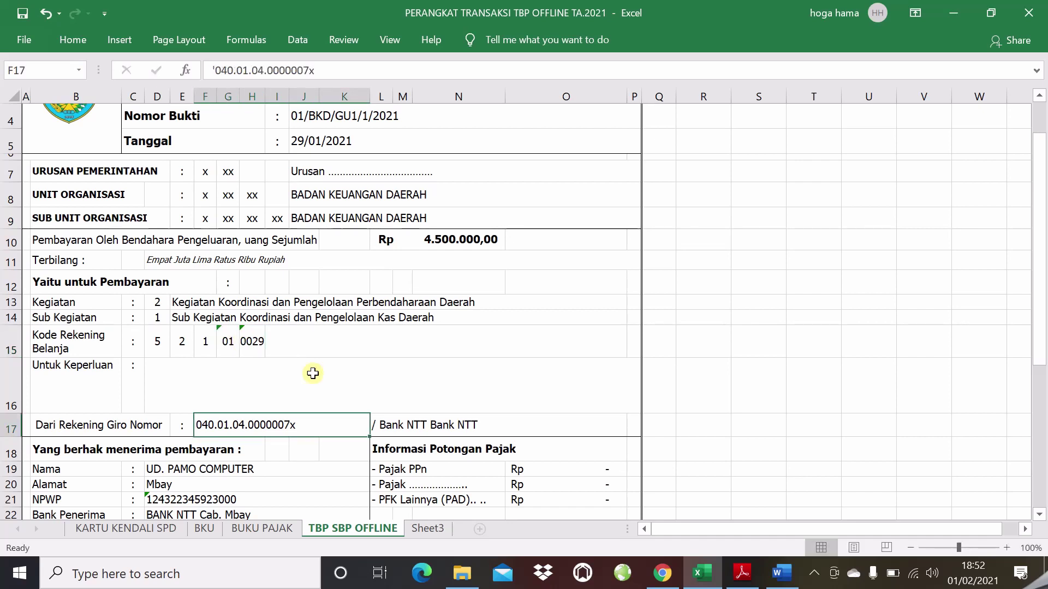
- Paste the copied expenditure description into I15 beside the Kode Rekening Belanja segments
left_click(259, 352)
left_click(308, 357)
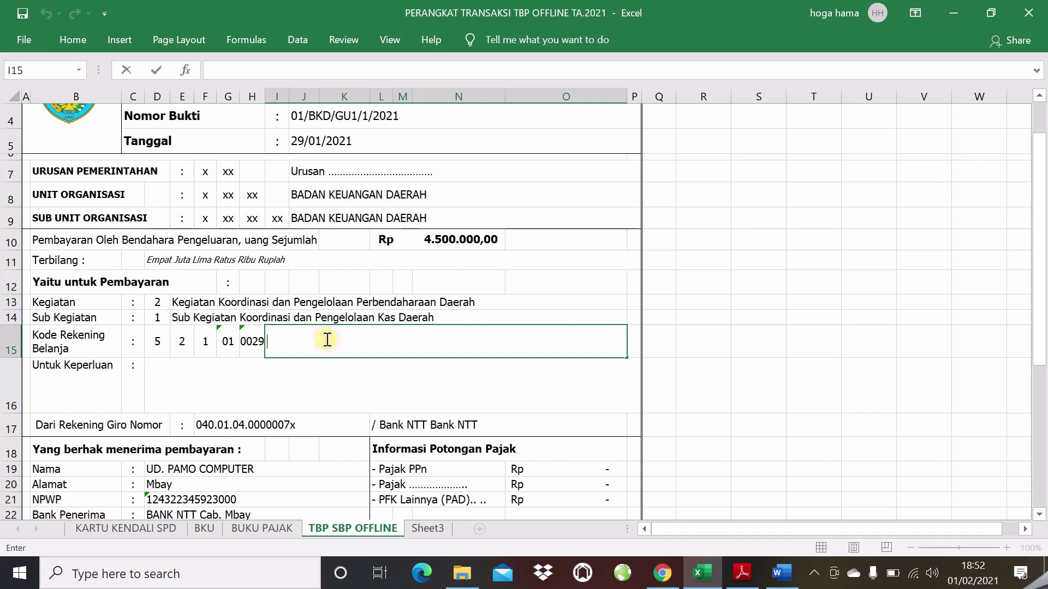
right_click(325, 340)
left_click(358, 410)
key("Return")
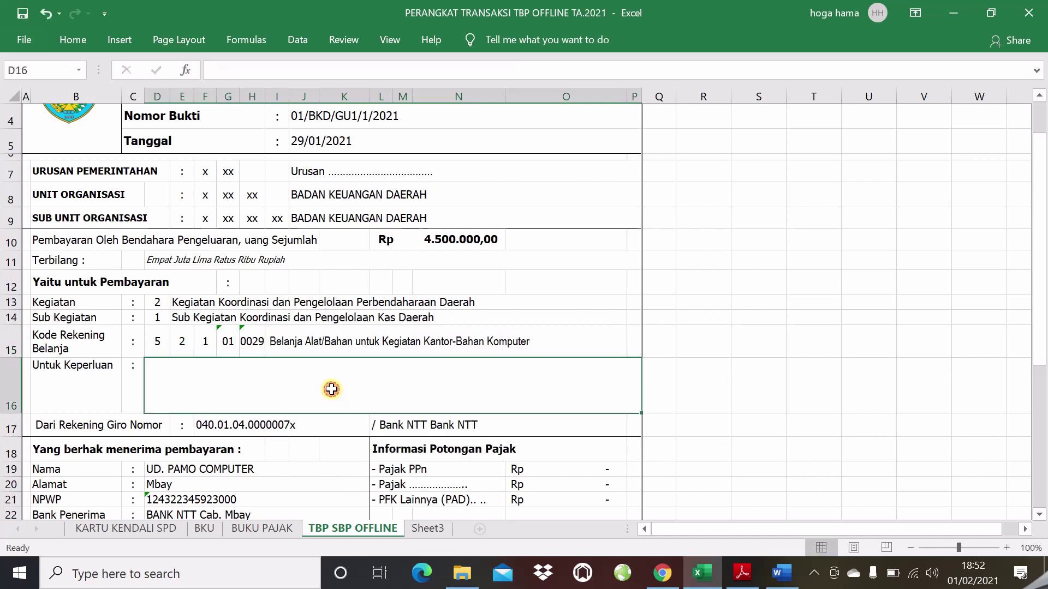
- Copy the payment description "Pembayaran Ribbon / Pita Printer Printronix PSA3 P7215 Kepada UD. PAMO COMPUTER" from K9 of the BKU sheet
left_click(334, 338)
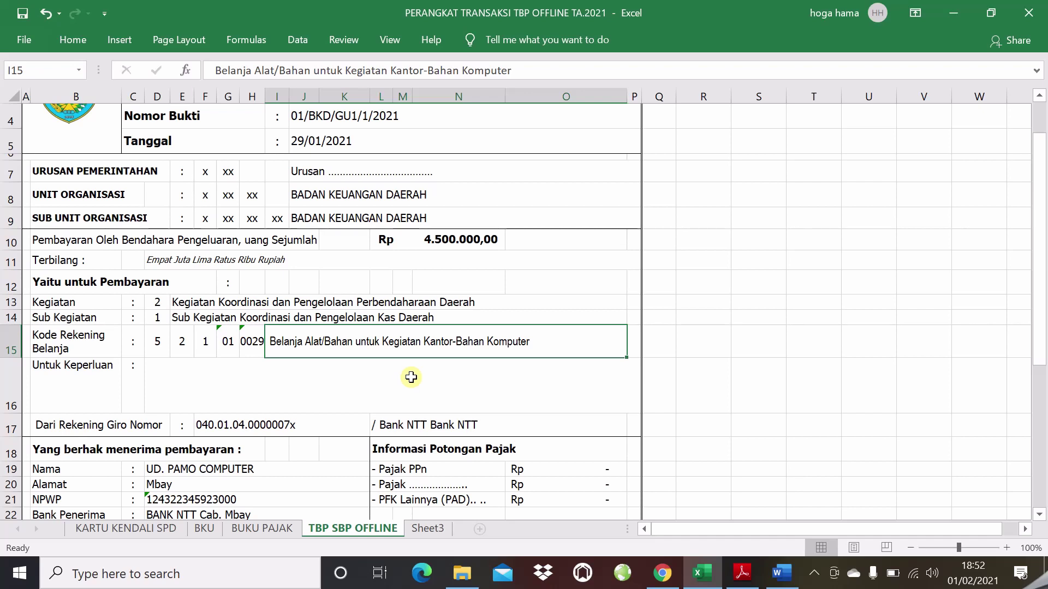
left_click(360, 386)
left_click(53, 389)
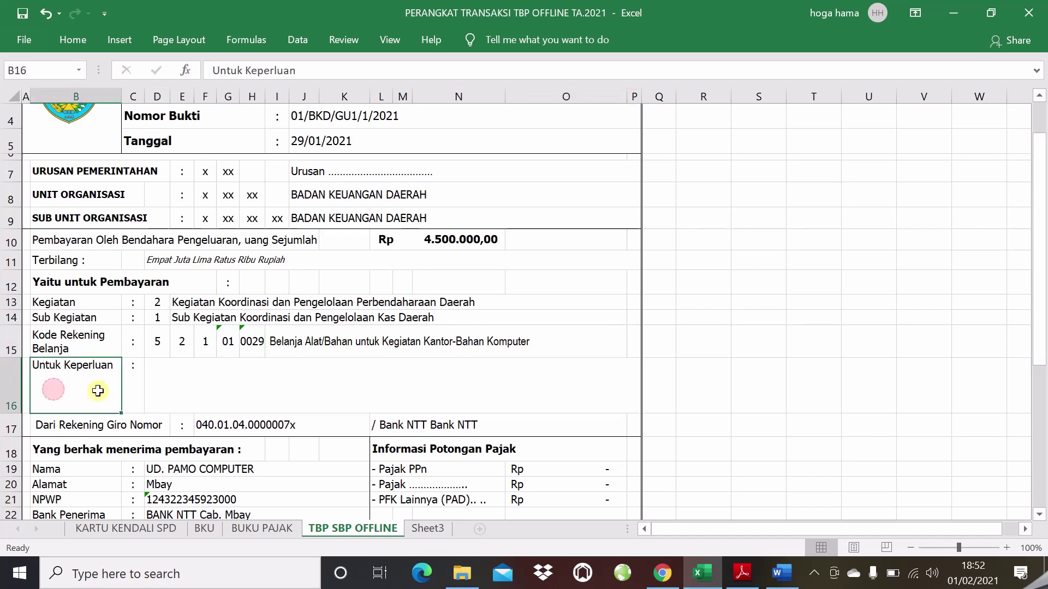
left_click(164, 391)
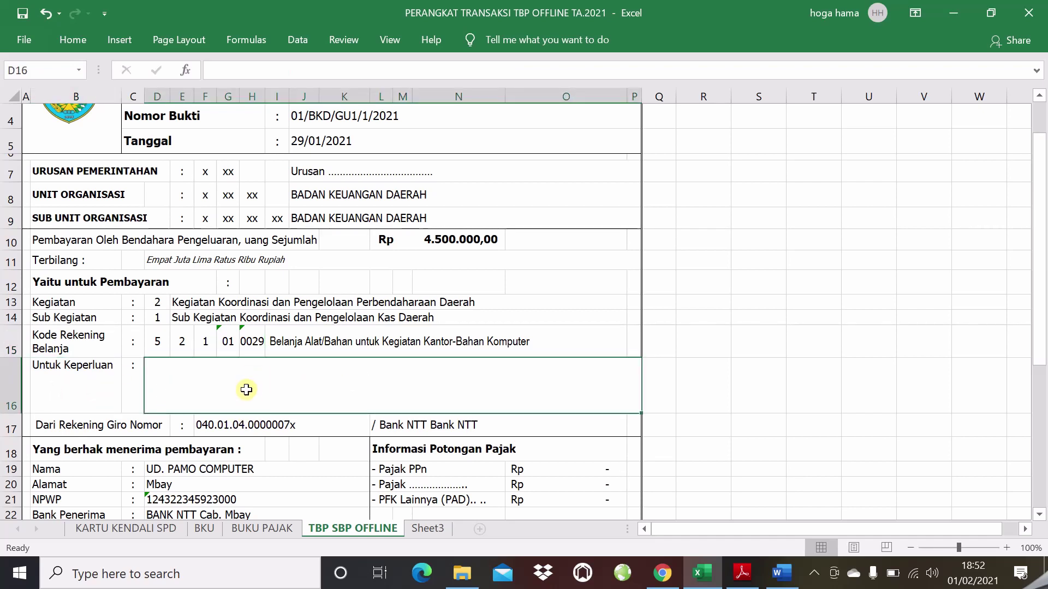
left_click(205, 529)
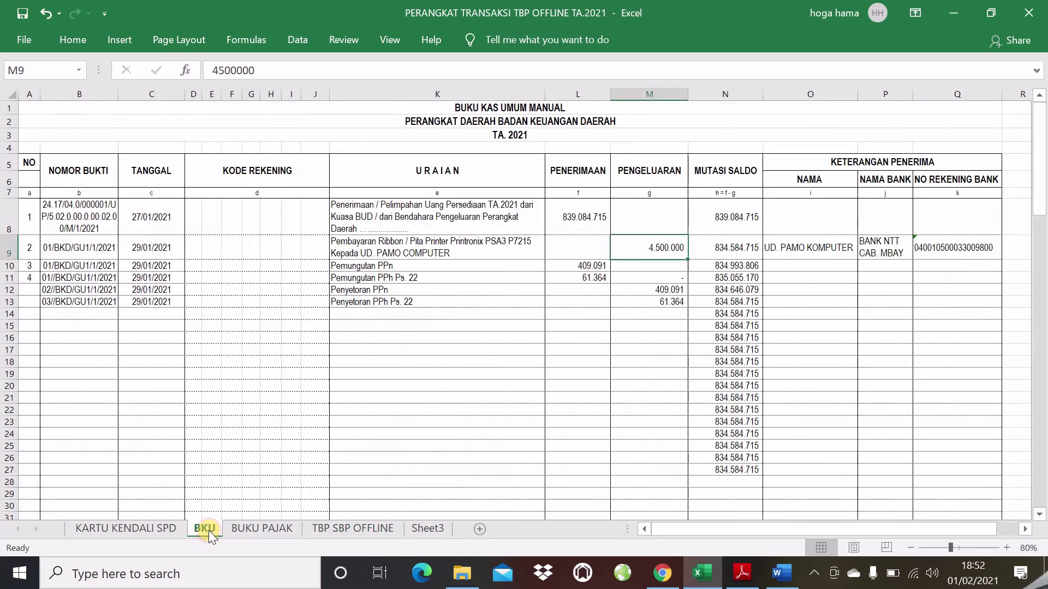
left_click(364, 303)
double_click(413, 243)
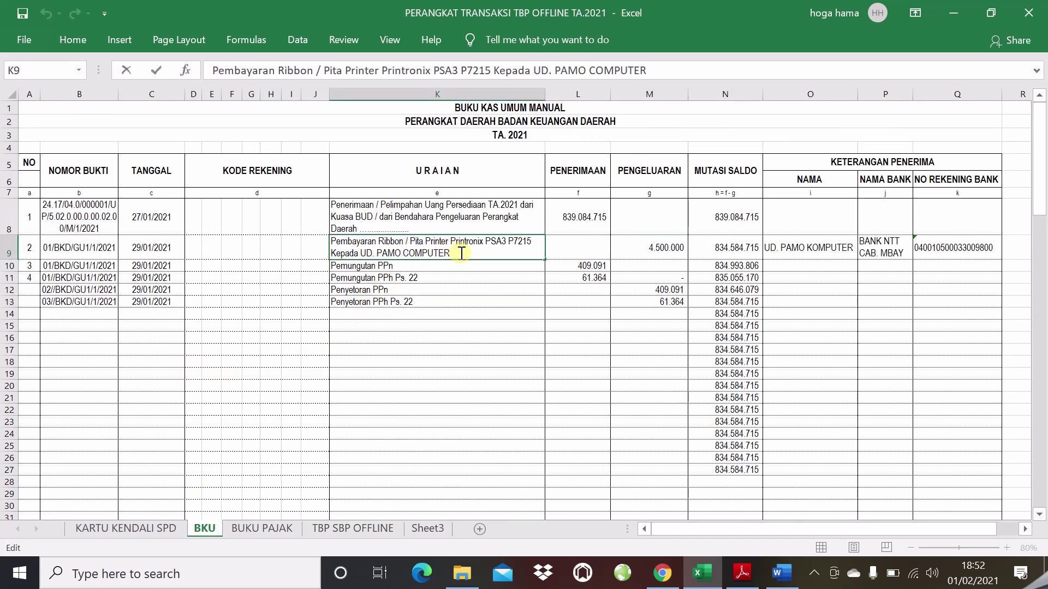
left_click_drag(463, 253, 331, 241)
right_click(354, 246)
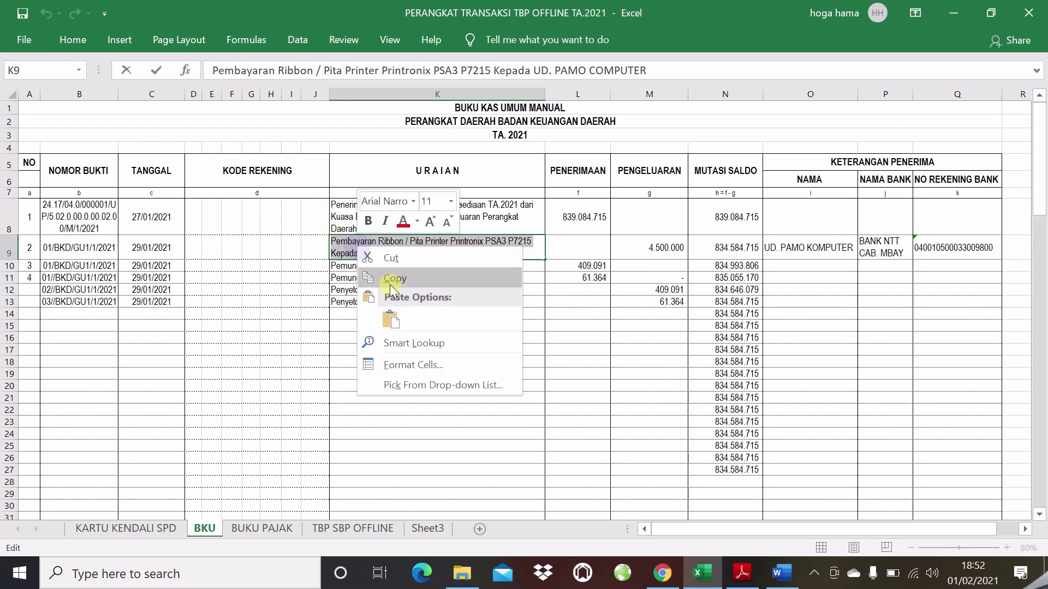
left_click(391, 278)
- Paste the copied payment description into the Untuk Keperluan field, D16, of the TBP SBP OFFLINE sheet
left_click(353, 529)
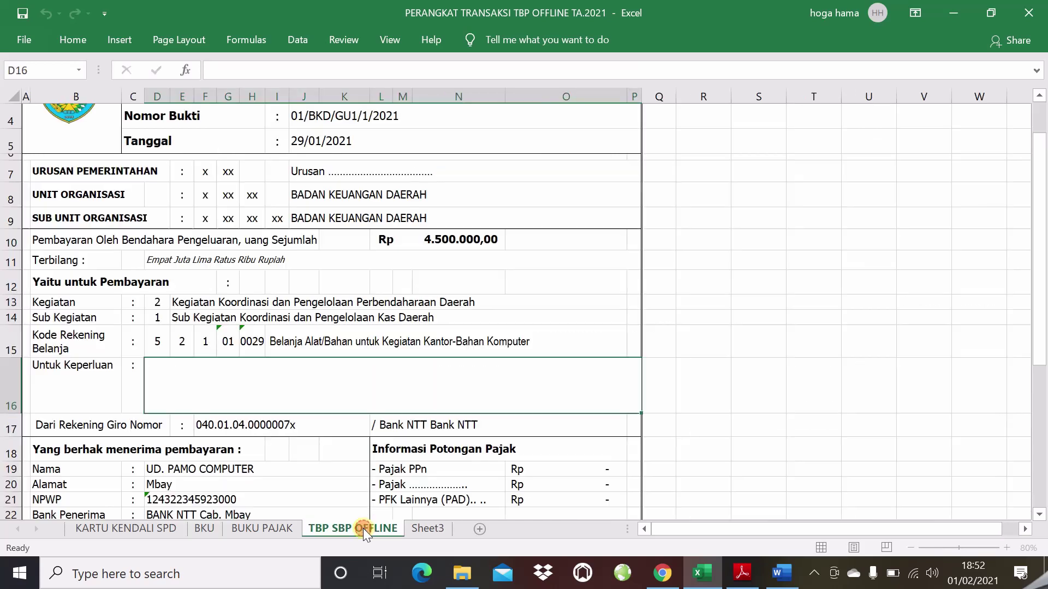
double_click(292, 369)
right_click(292, 369)
left_click(308, 439)
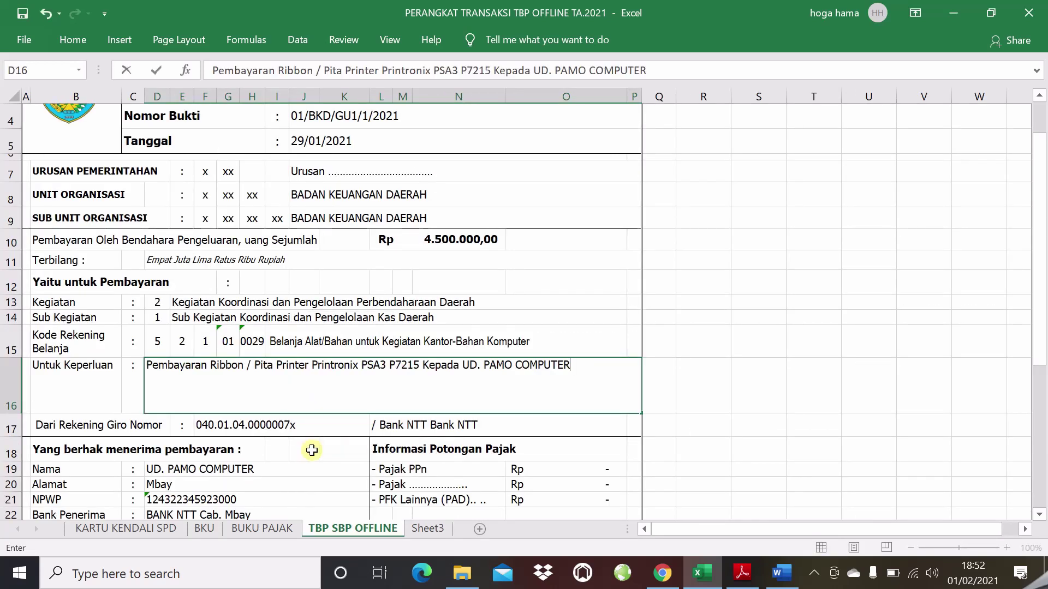
left_click(310, 449)
left_click(323, 403)
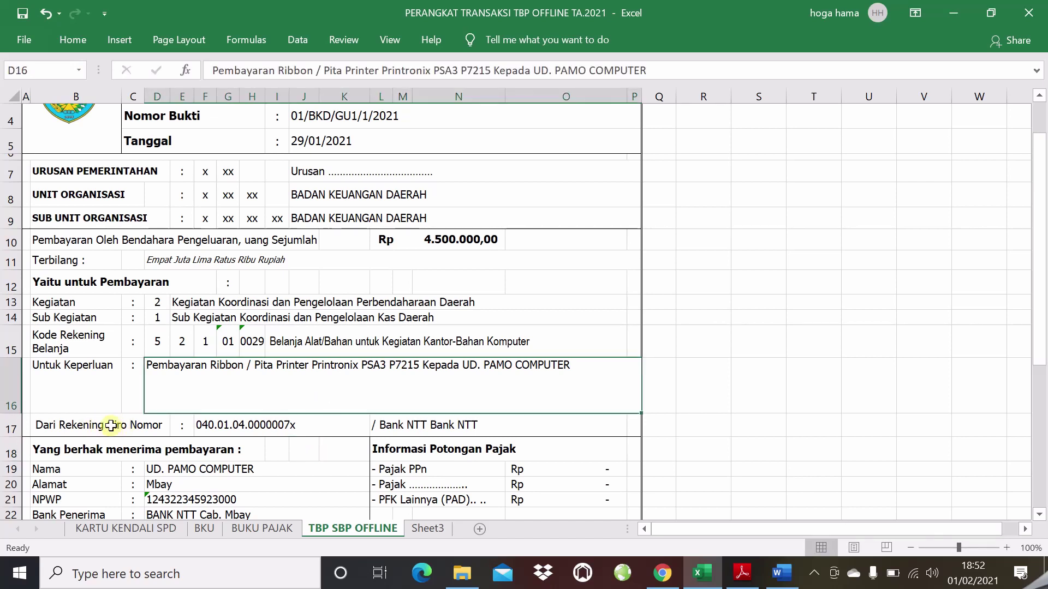
left_click(68, 396)
left_click(167, 389)
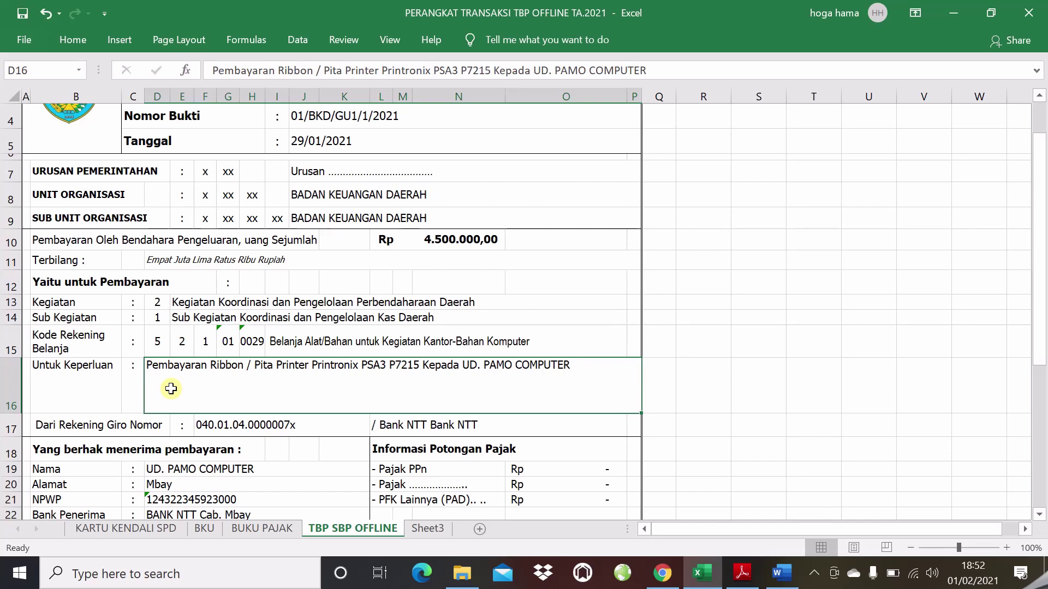
- Change the bank name beside Dari Rekening Giro Nomor in L17 to "/ Bank NTT Cab. Mbay"
scroll(171, 388, "down", 2)
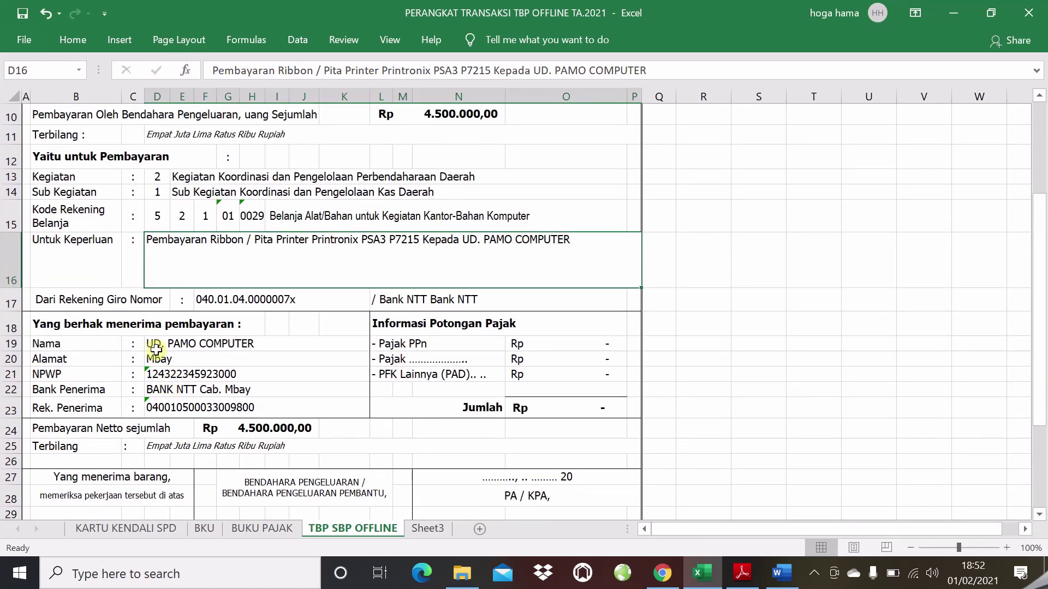
left_click(130, 300)
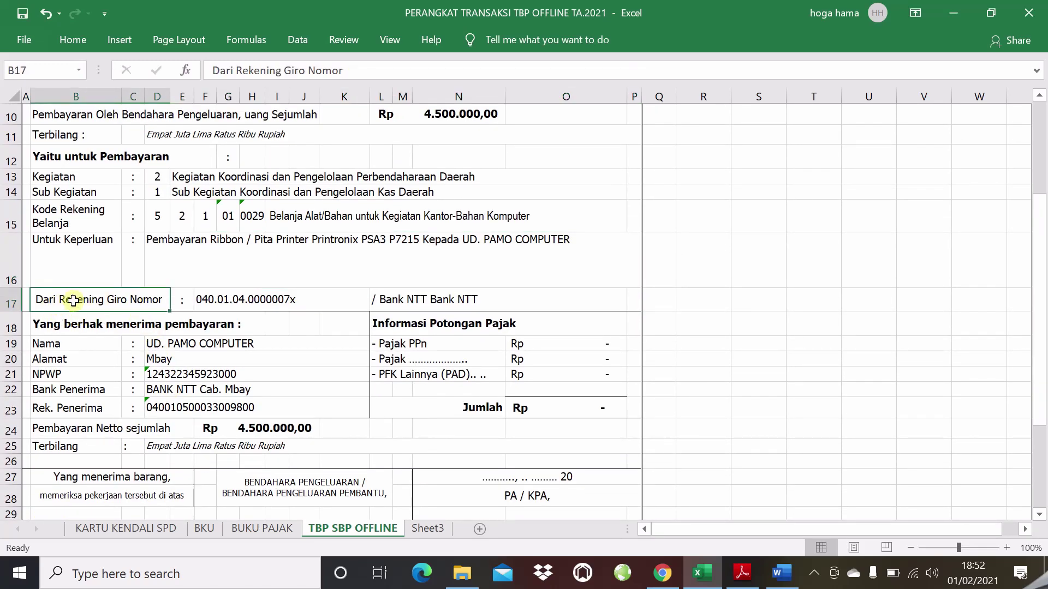
left_click(205, 302)
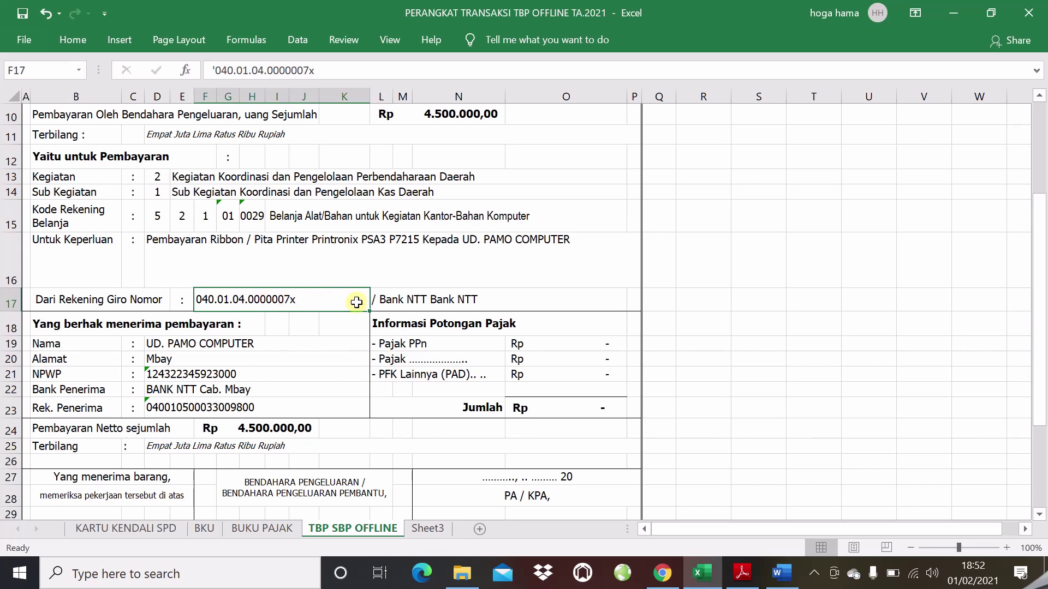
left_click(375, 300)
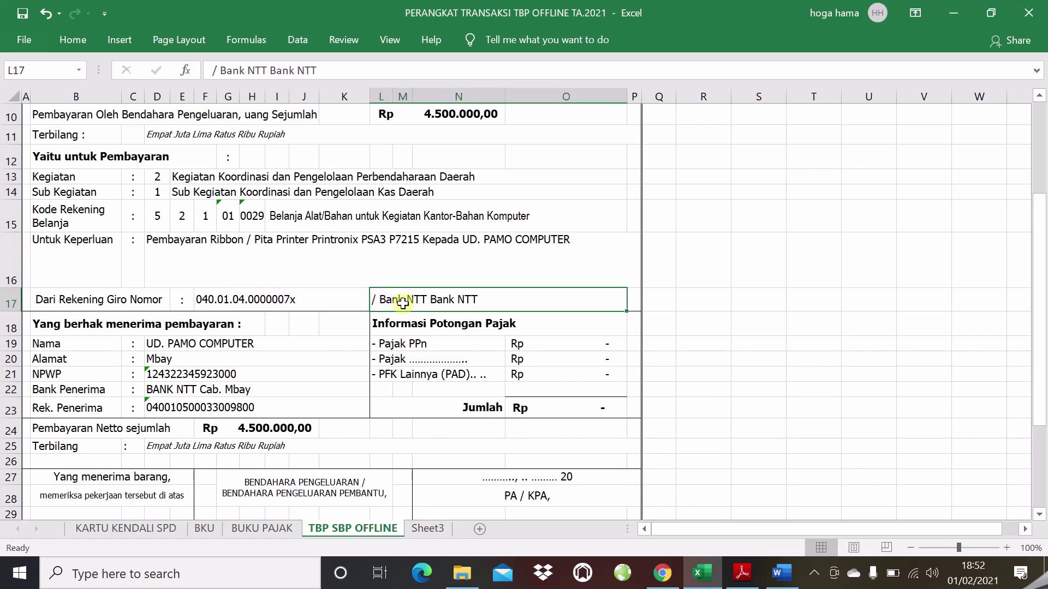
double_click(489, 300)
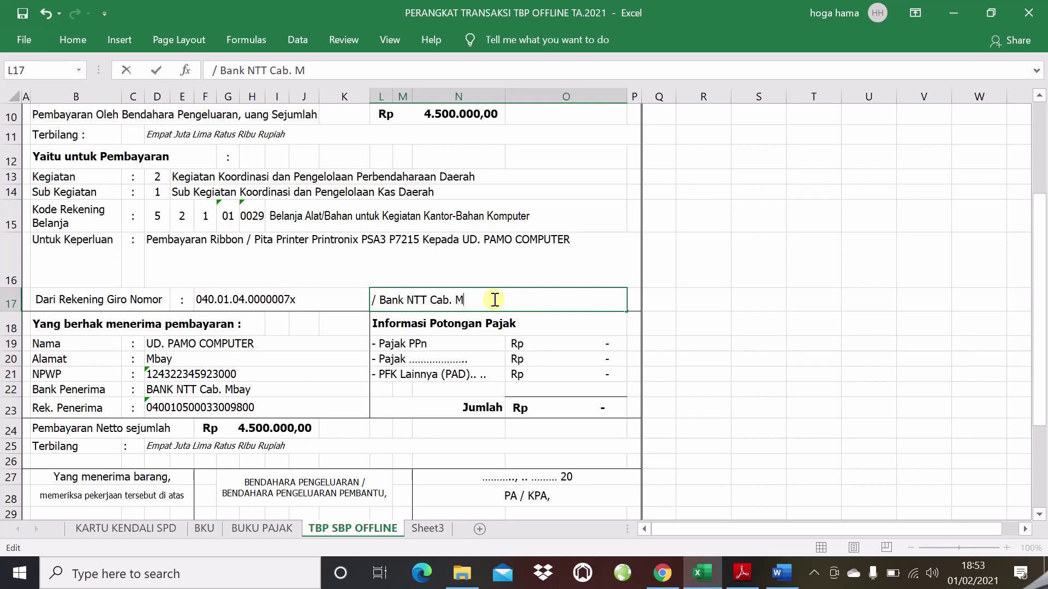
key("Return")
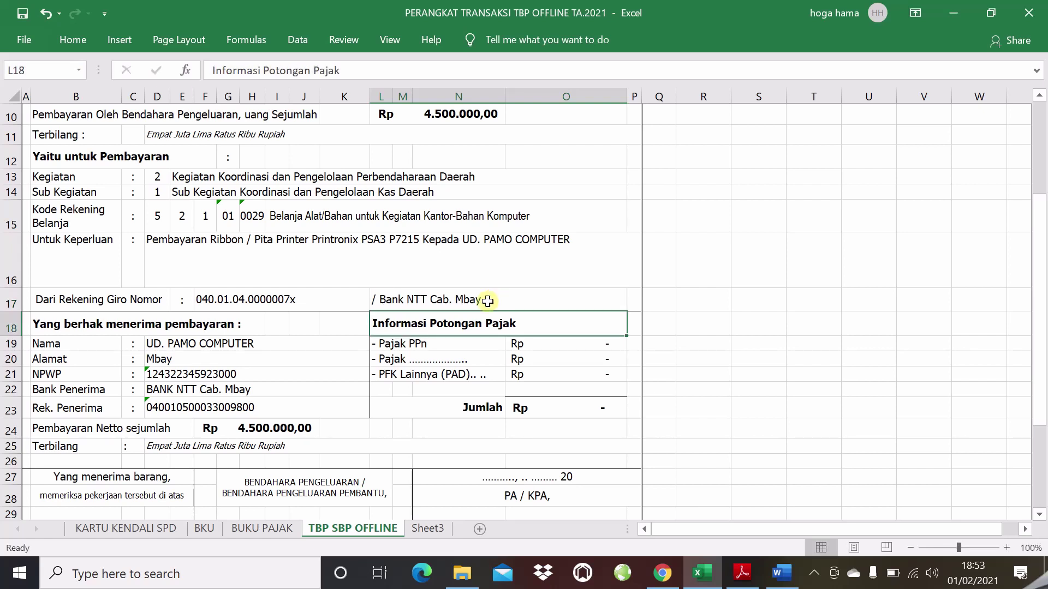
- Check the payee's name, address, NPWP, bank and account number in D19:D23, comparing them with the recipient details in row 9 of BKU
left_click(184, 355)
left_click(159, 341)
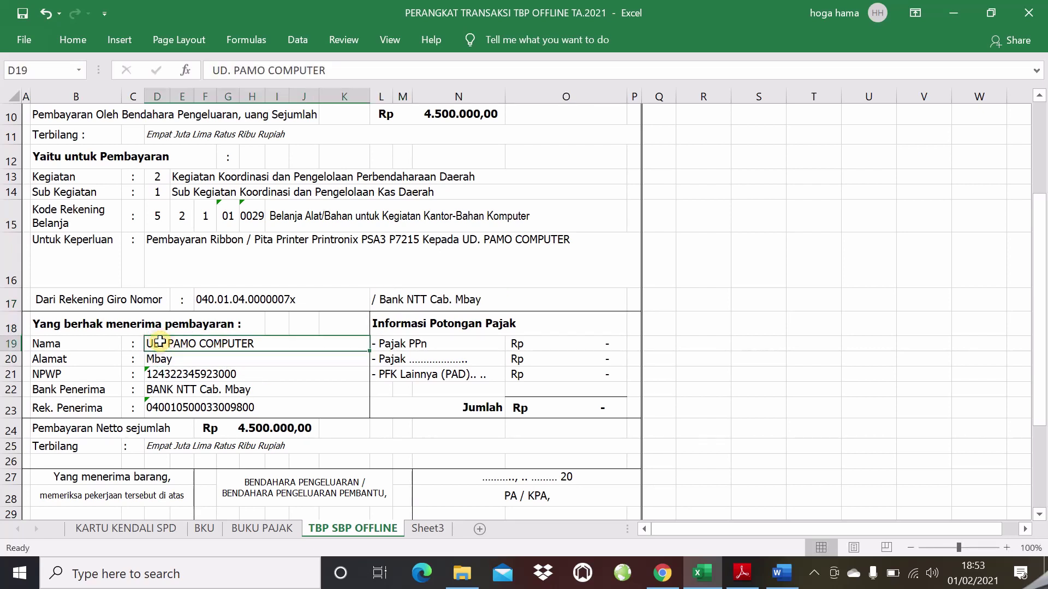
left_click(94, 348)
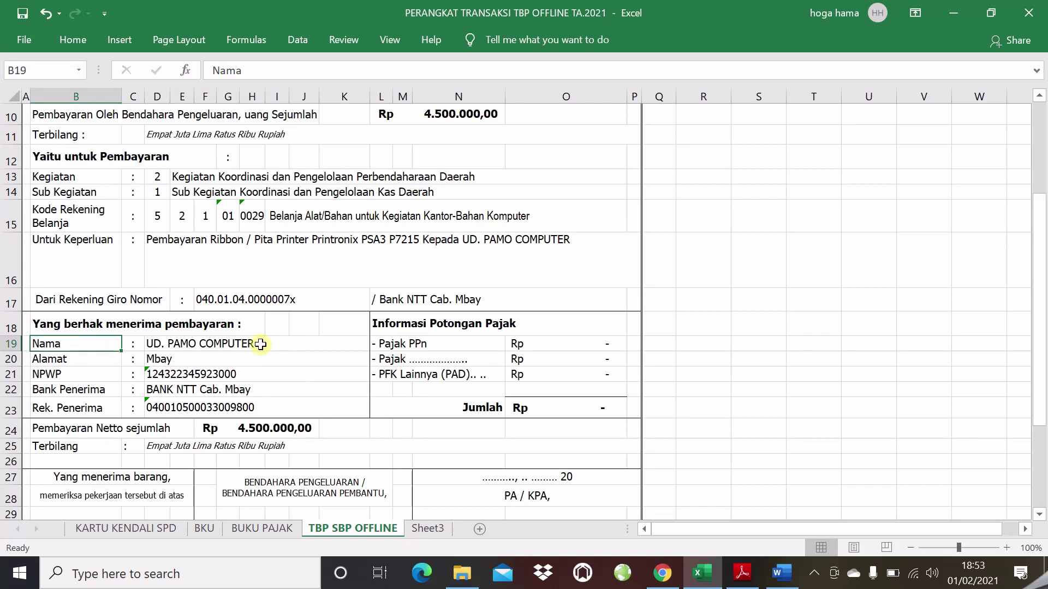
left_click_drag(257, 342, 257, 411)
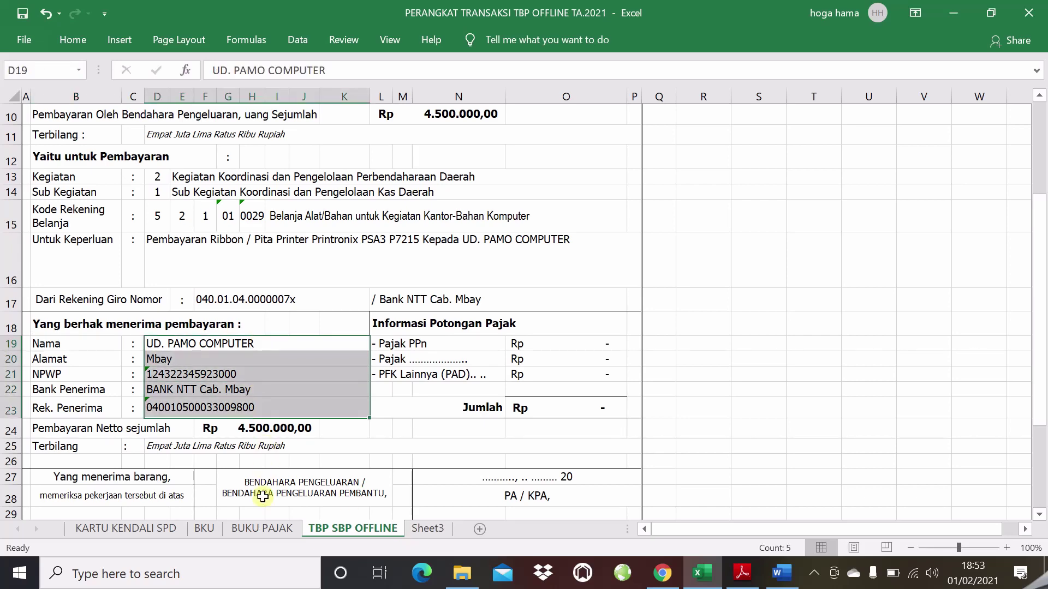
left_click(208, 528)
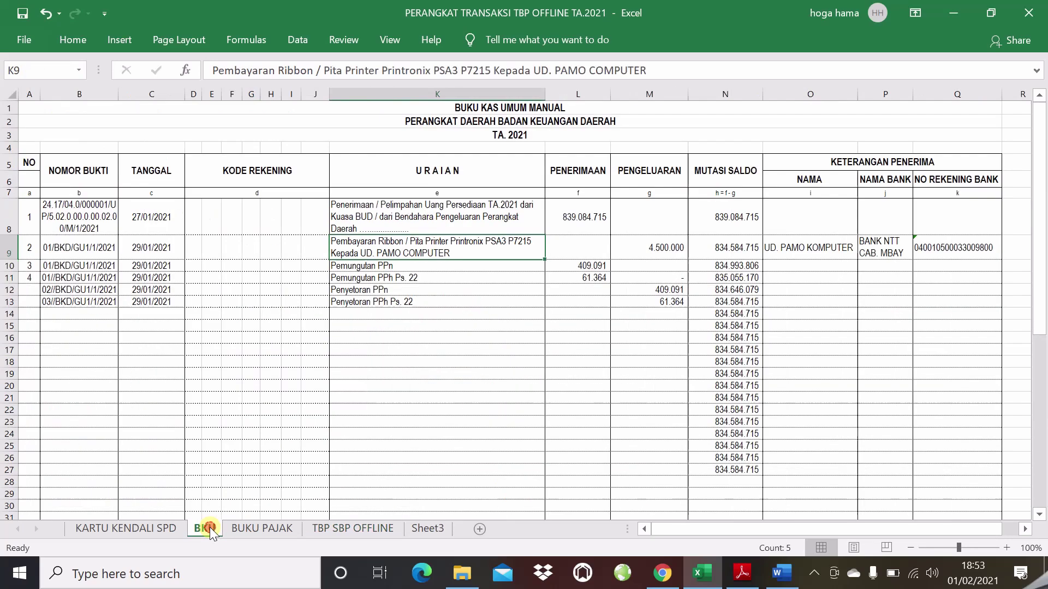
left_click(795, 244)
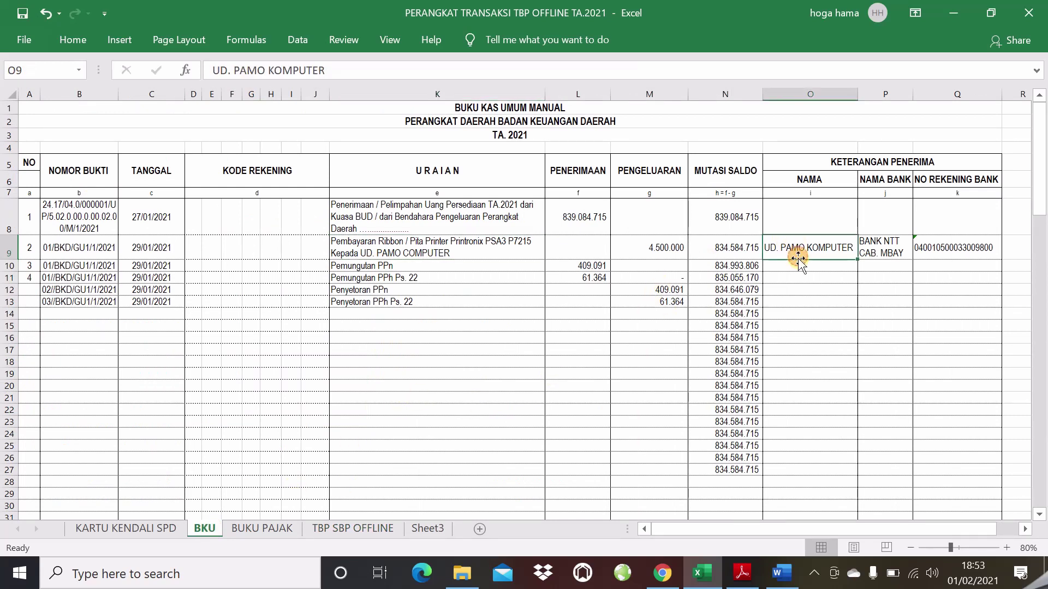
left_click(874, 248)
left_click(924, 248)
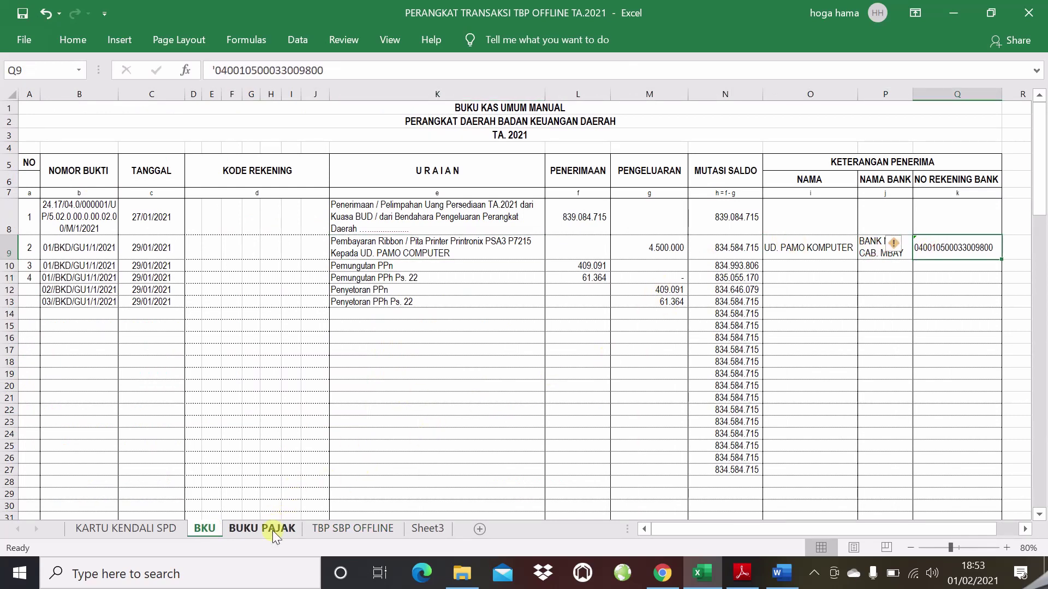
left_click(352, 529)
left_click(223, 403)
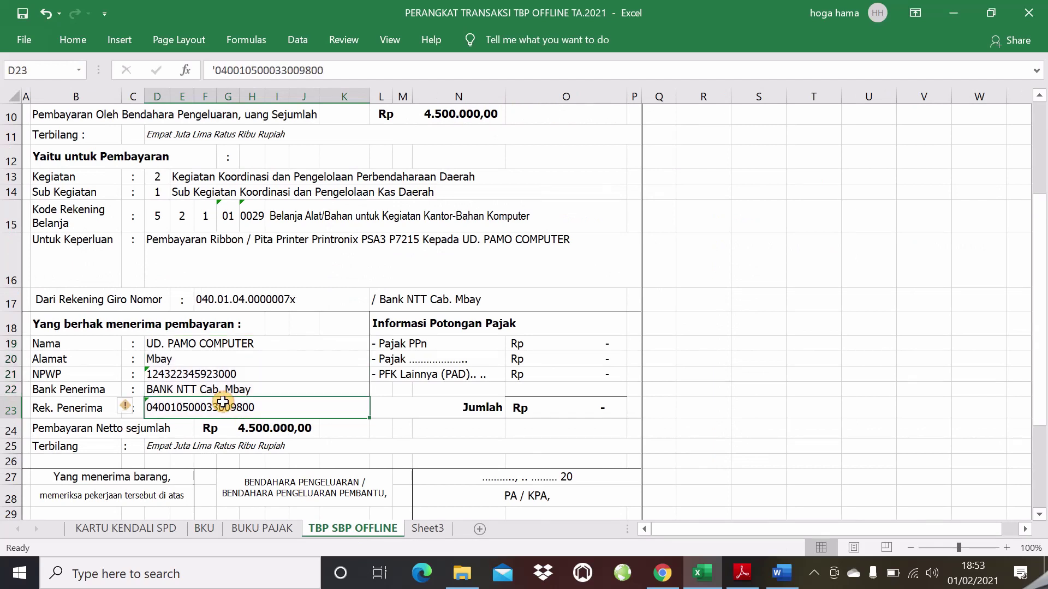
left_click(217, 375)
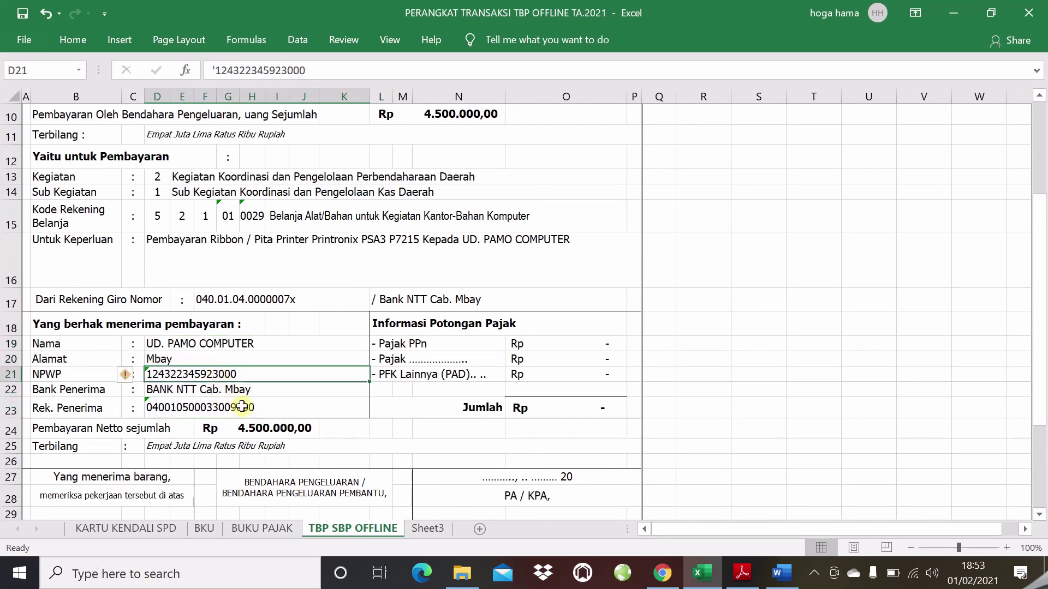
left_click(244, 390)
left_click(244, 405)
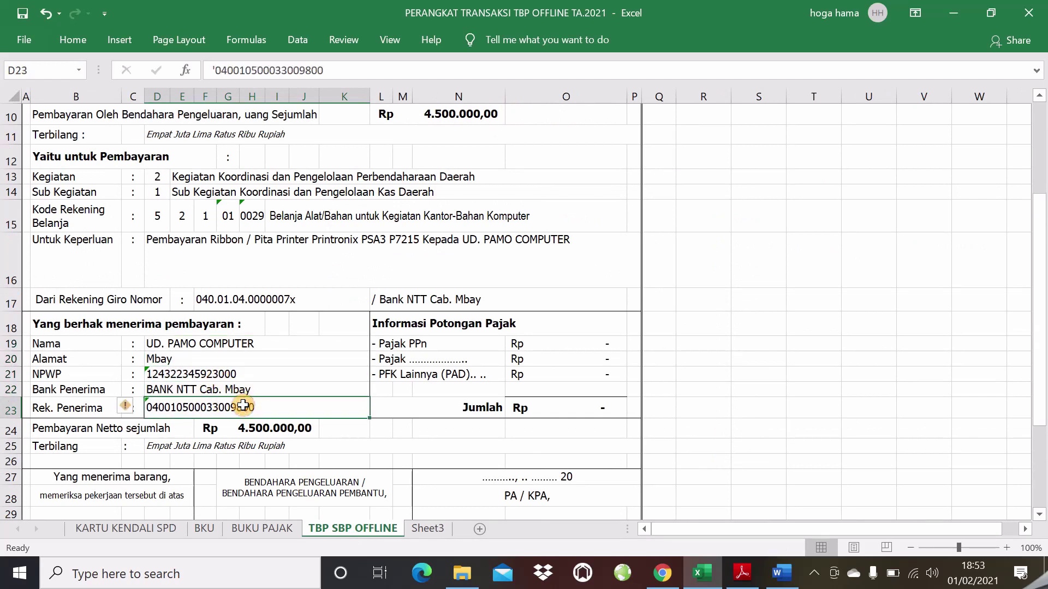
left_click(244, 343)
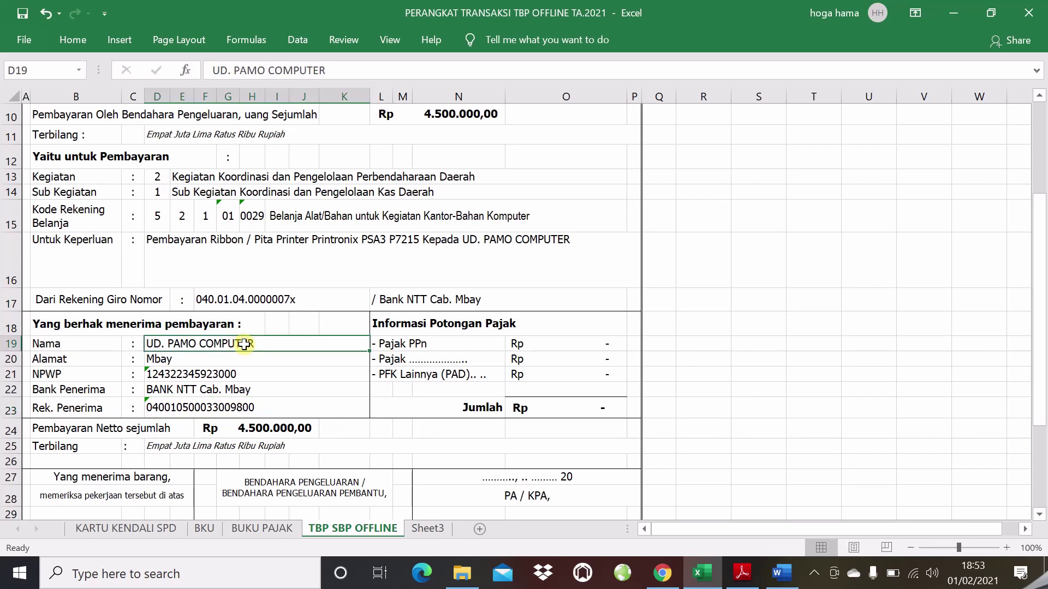
- Copy the Pemungutan PPn amount 409091 from L10 of the BKU sheet for the Informasi Potongan Pajak section
left_click(390, 362)
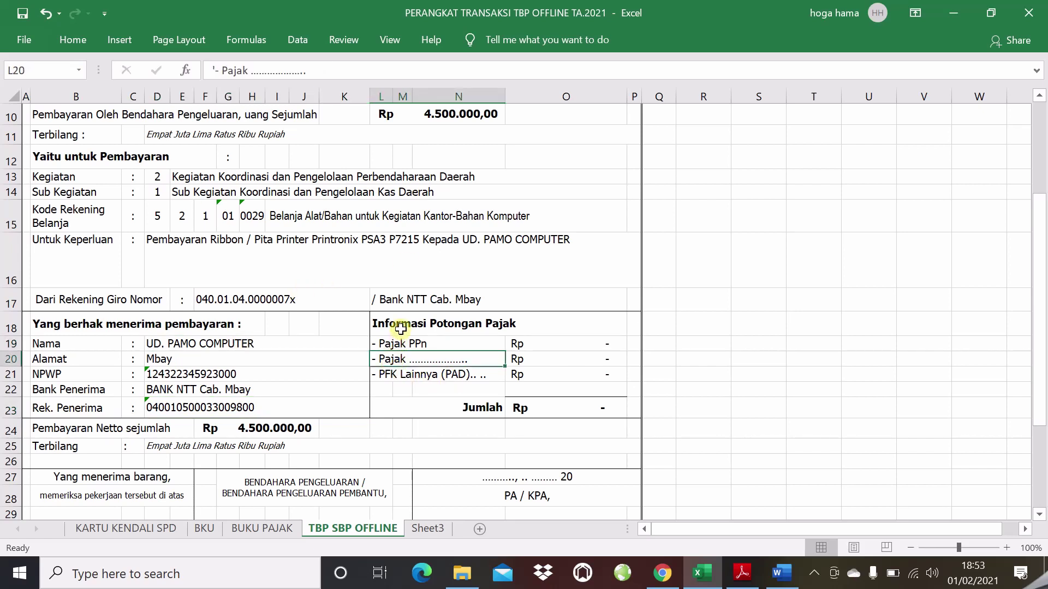
left_click(434, 328)
left_click(437, 341)
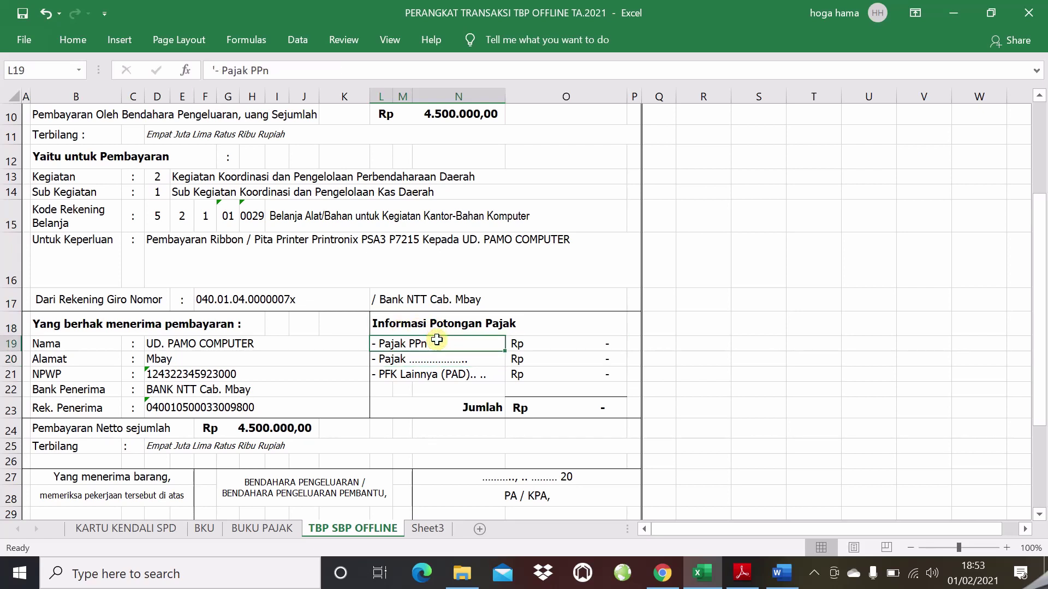
left_click(211, 527)
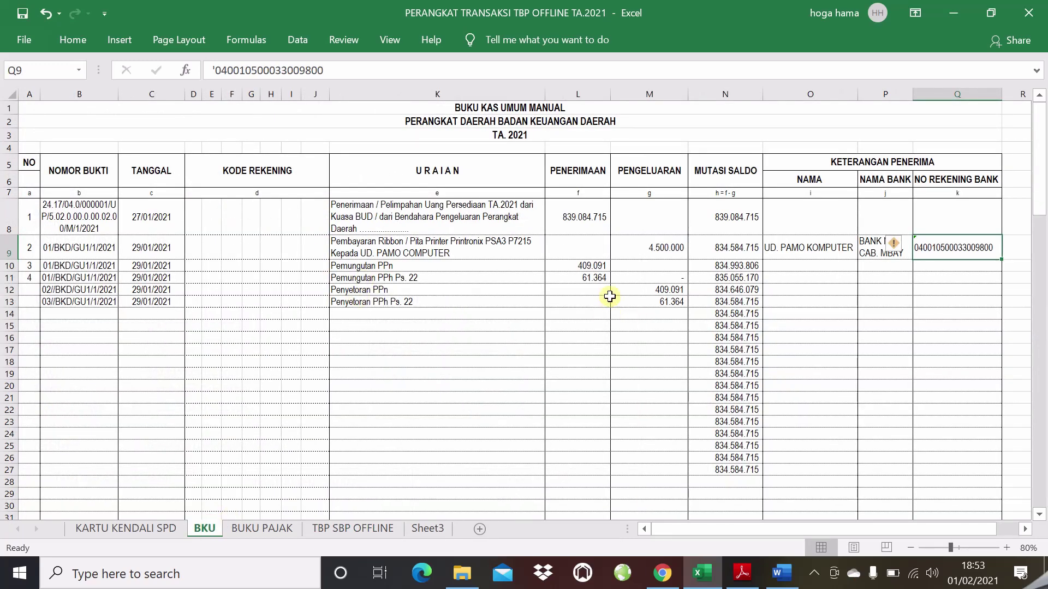
left_click(603, 266)
double_click(604, 266)
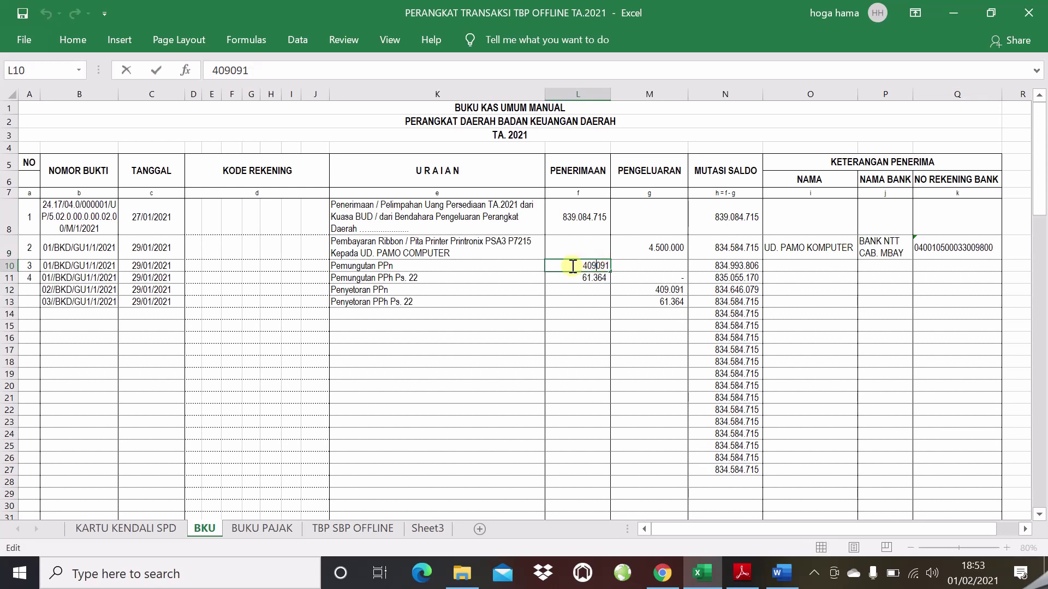
right_click(617, 266)
left_click(628, 298)
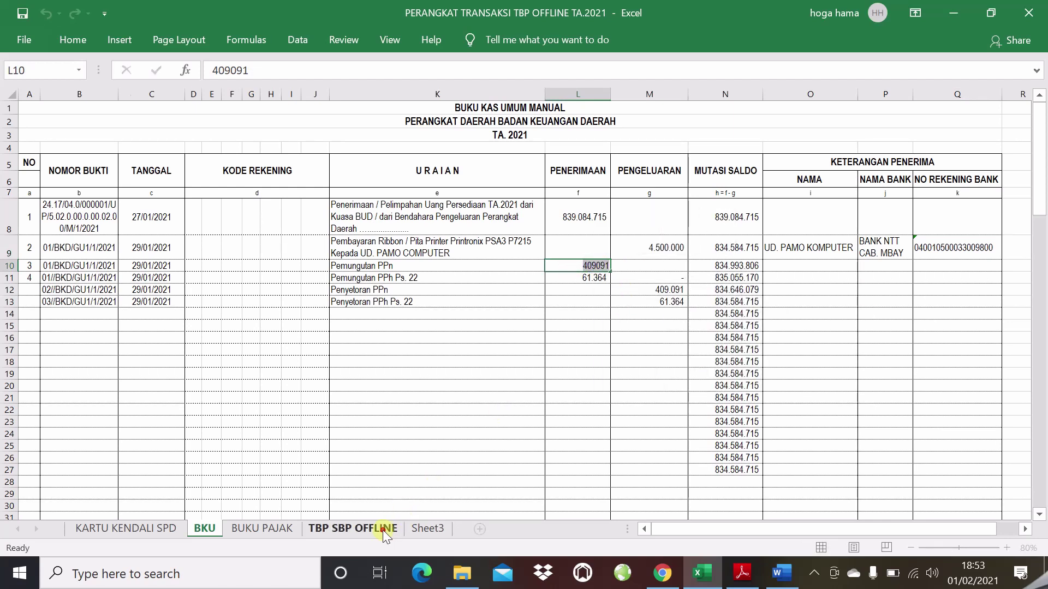
- Replace the Pajak PPn amount in O19 of the TBP SBP OFFLINE sheet with the copied 409091
left_click(384, 533)
left_click(533, 344)
double_click(533, 344)
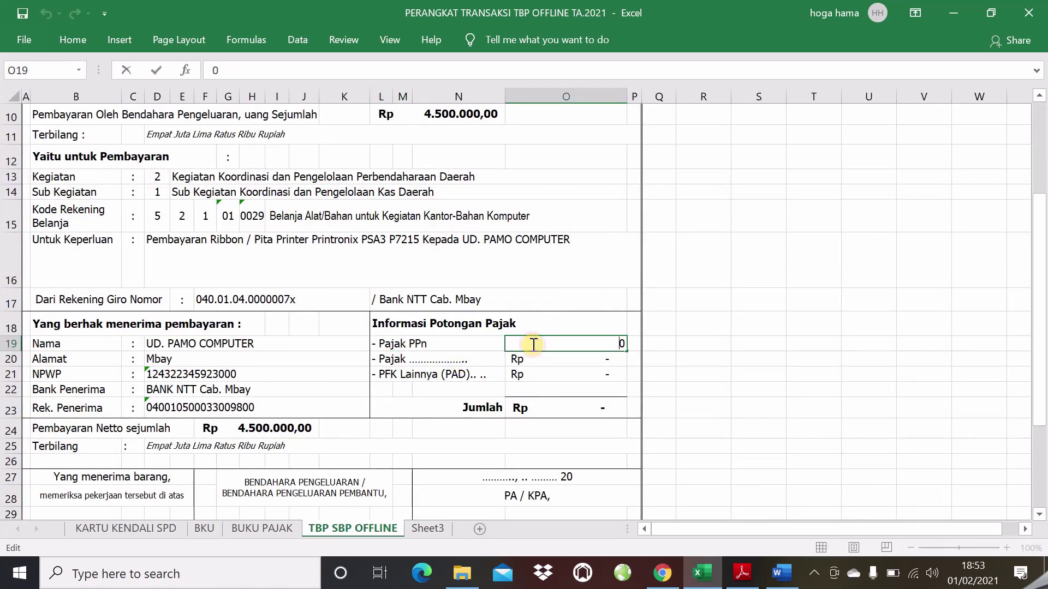
double_click(621, 344)
right_click(620, 345)
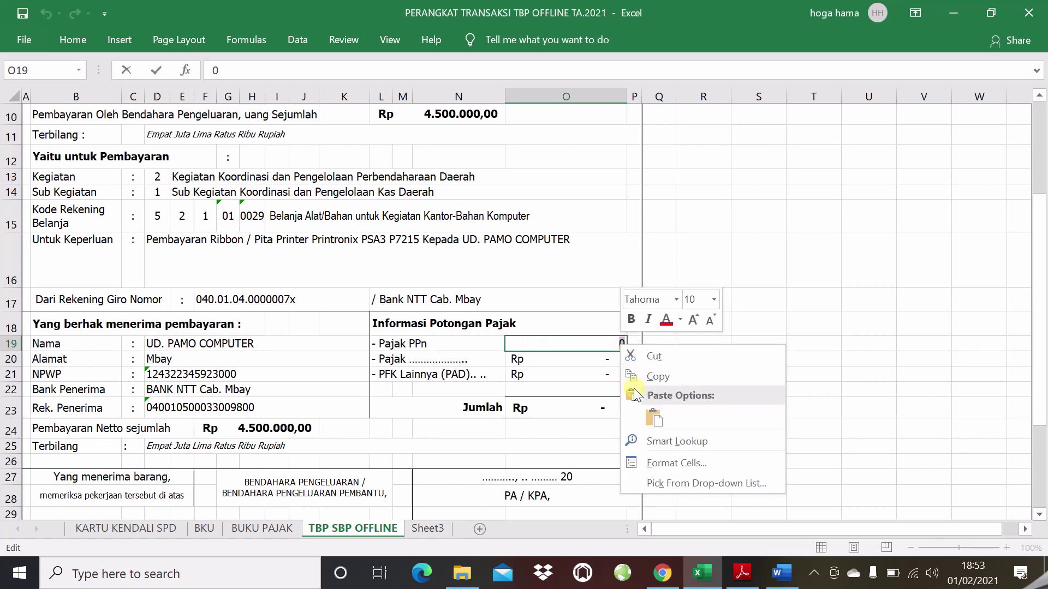
left_click(654, 418)
left_click(580, 389)
- Replace the dotted placeholder in the second tax label in L20 so it reads "- Pajak PPh Pasal 22"
left_click(431, 359)
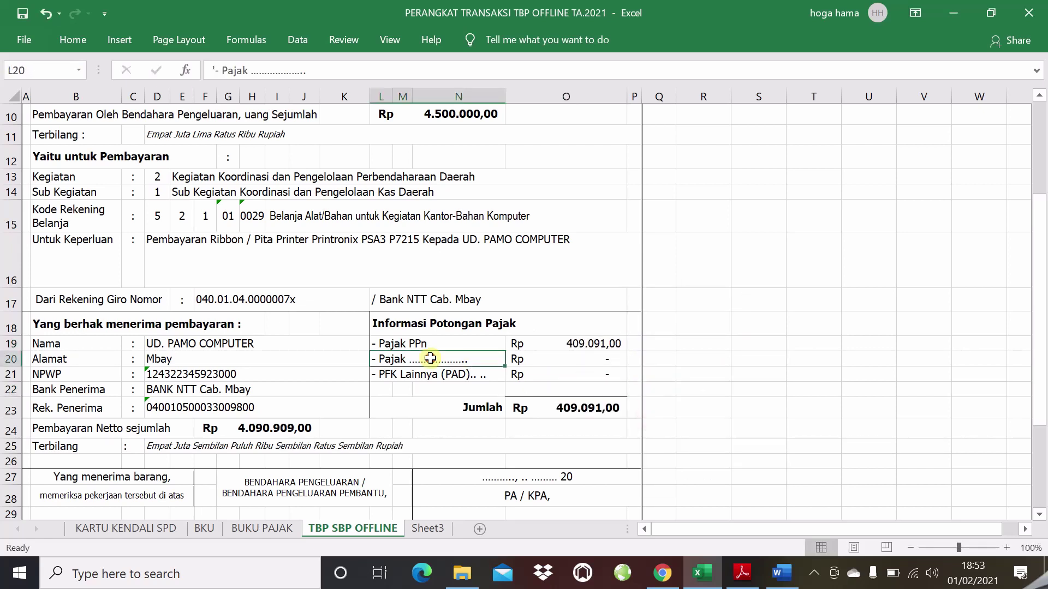
double_click(430, 358)
left_click_drag(470, 359, 411, 365)
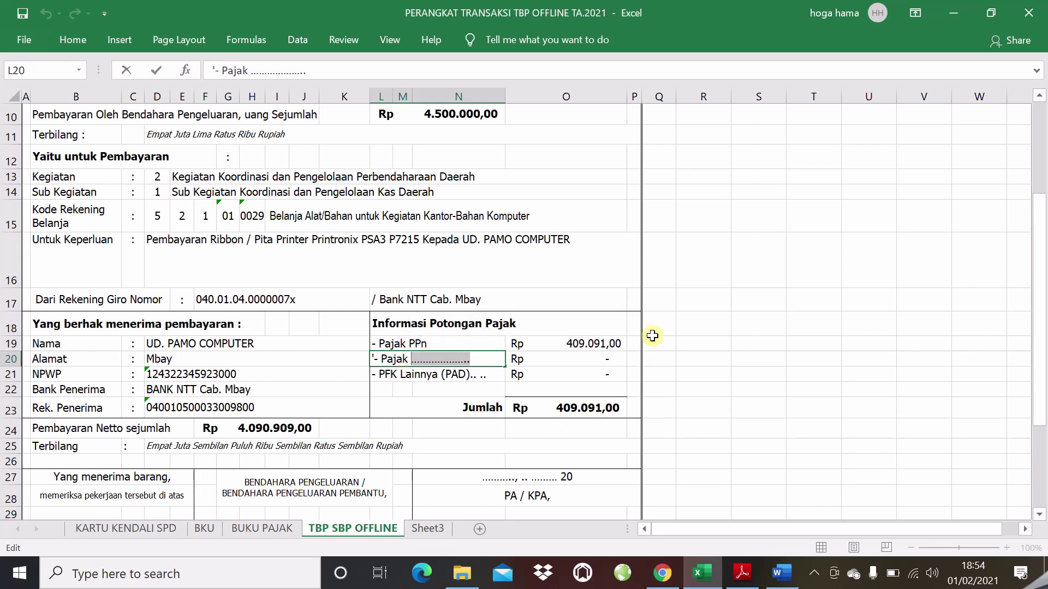
type("PPh Pasal 22")
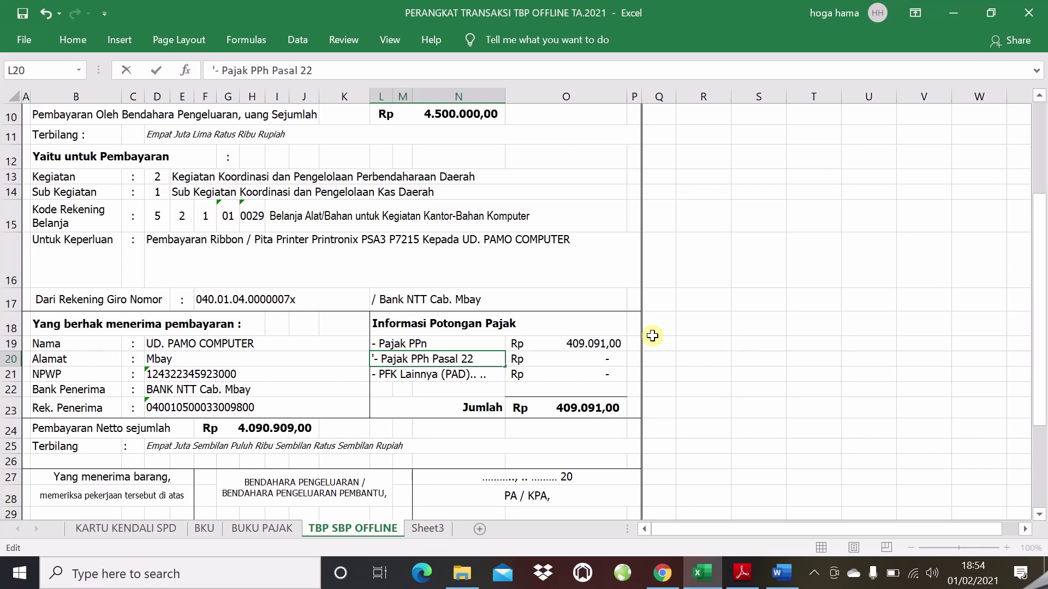
key("Tab")
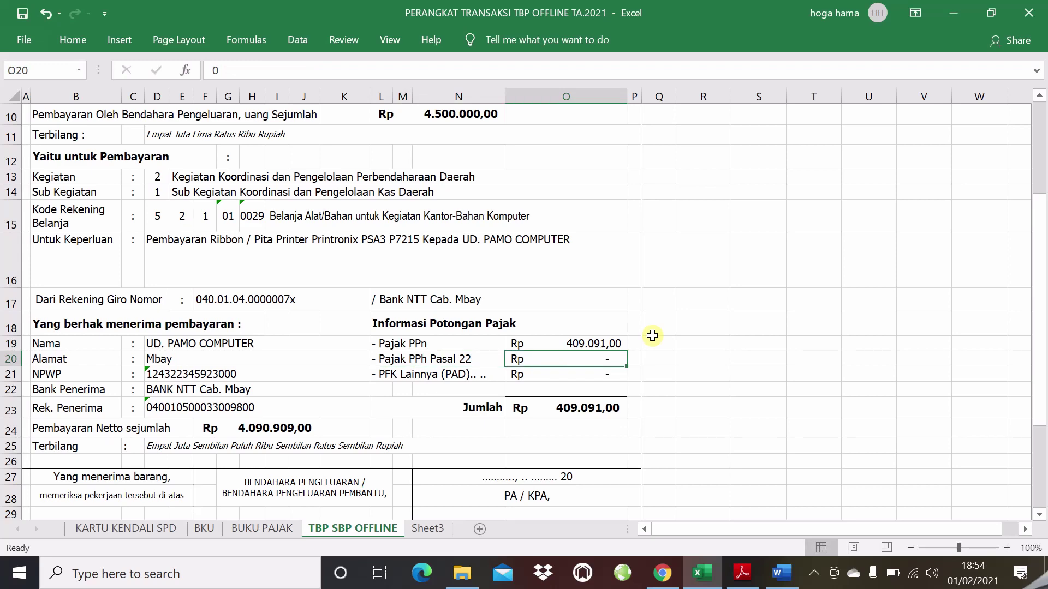
- Copy the Pemungutan PPh Ps. 22 amount 61364 from L11 of the BKU sheet
left_click(206, 528)
left_click(582, 277)
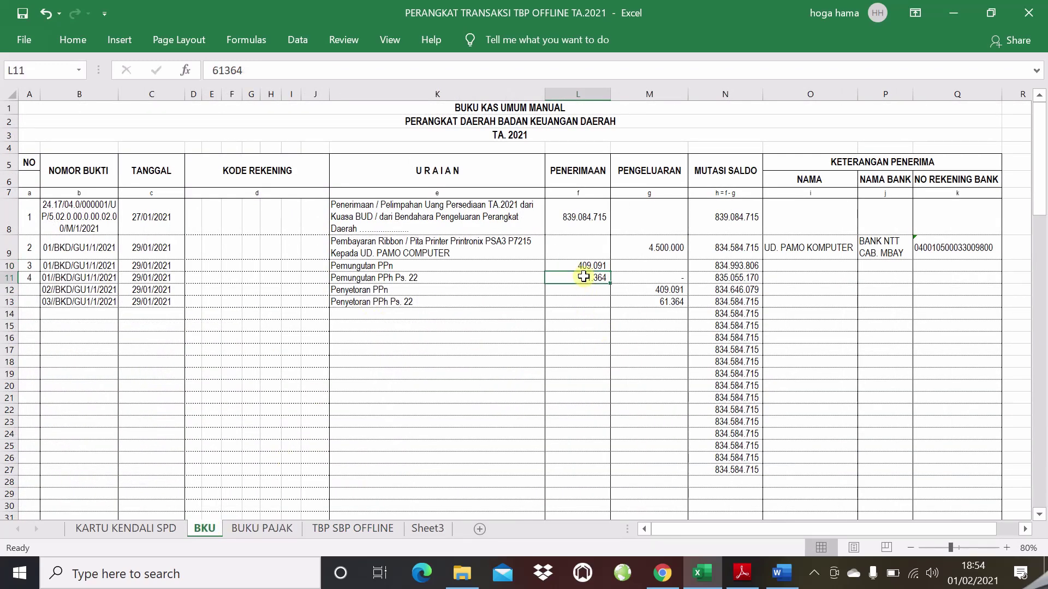
double_click(581, 277)
left_click_drag(580, 277, 610, 281)
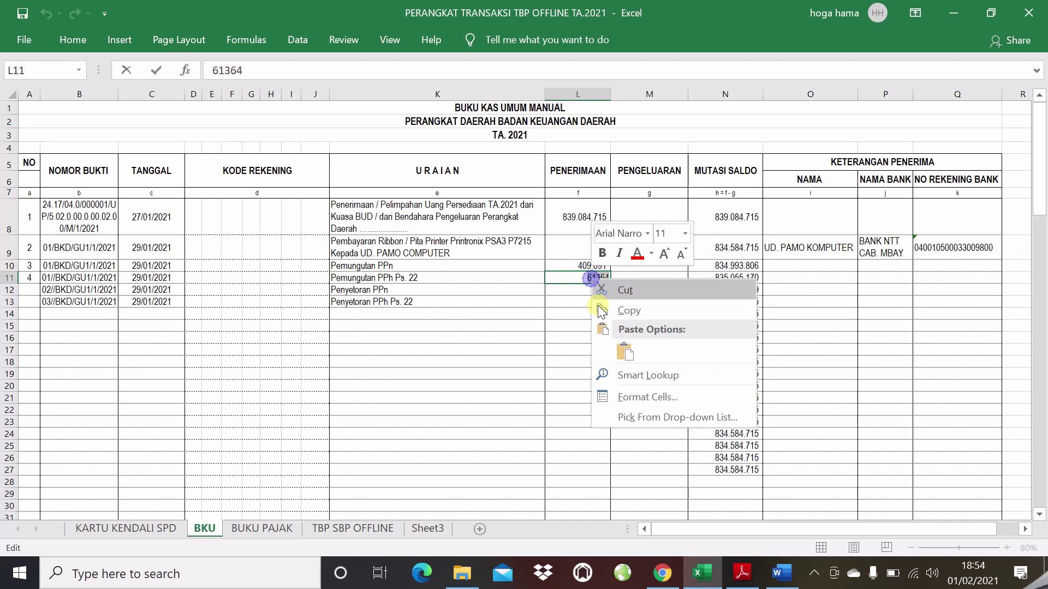
left_click(628, 311)
- Replace the Pajak PPh Pasal 22 amount in O20 of the TBP SBP OFFLINE sheet with the copied 61364
left_click(353, 529)
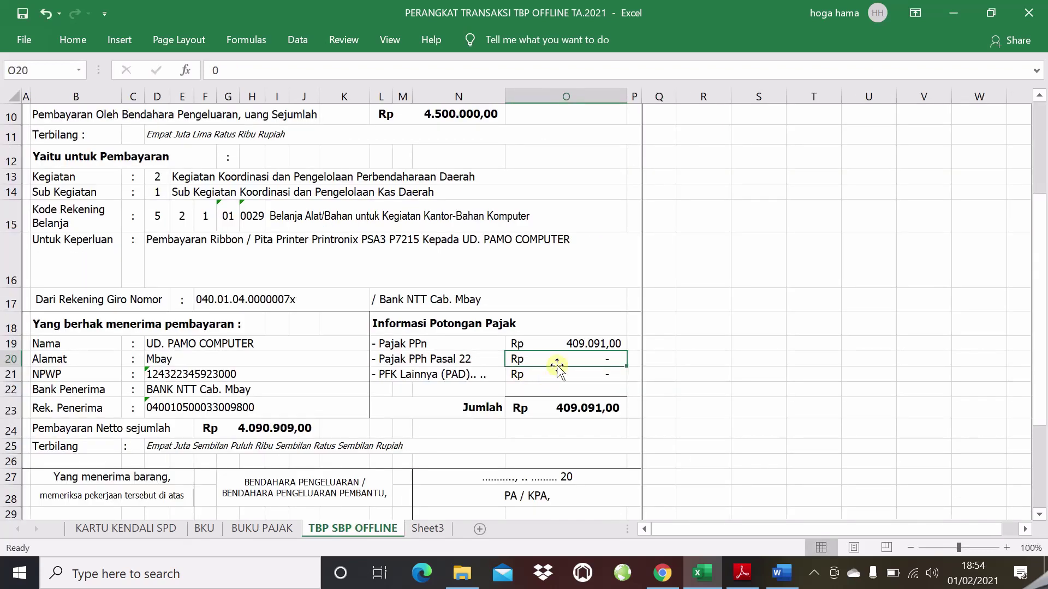
double_click(623, 358)
right_click(623, 358)
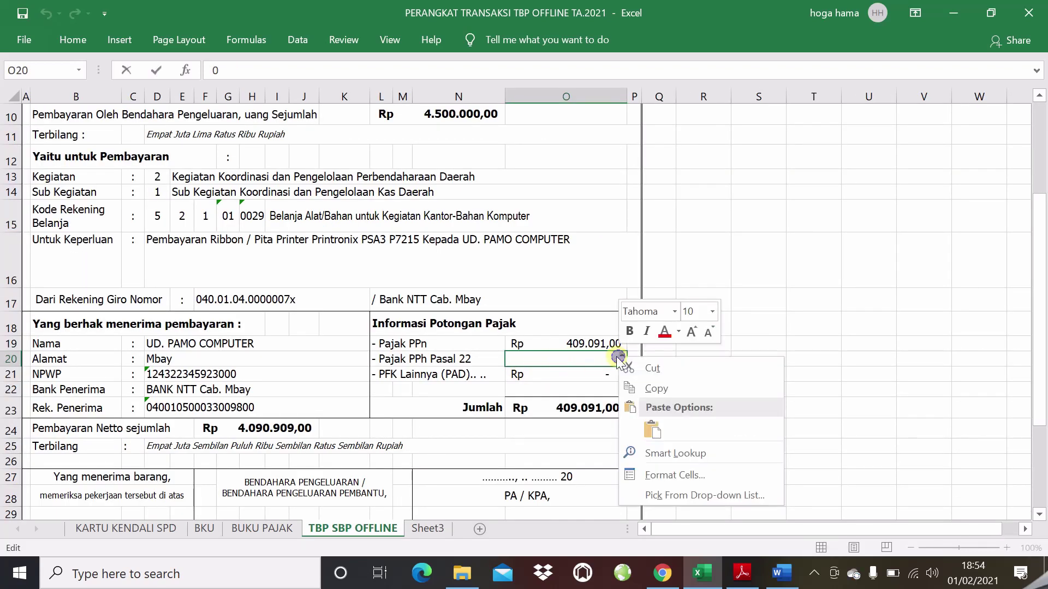
left_click(654, 431)
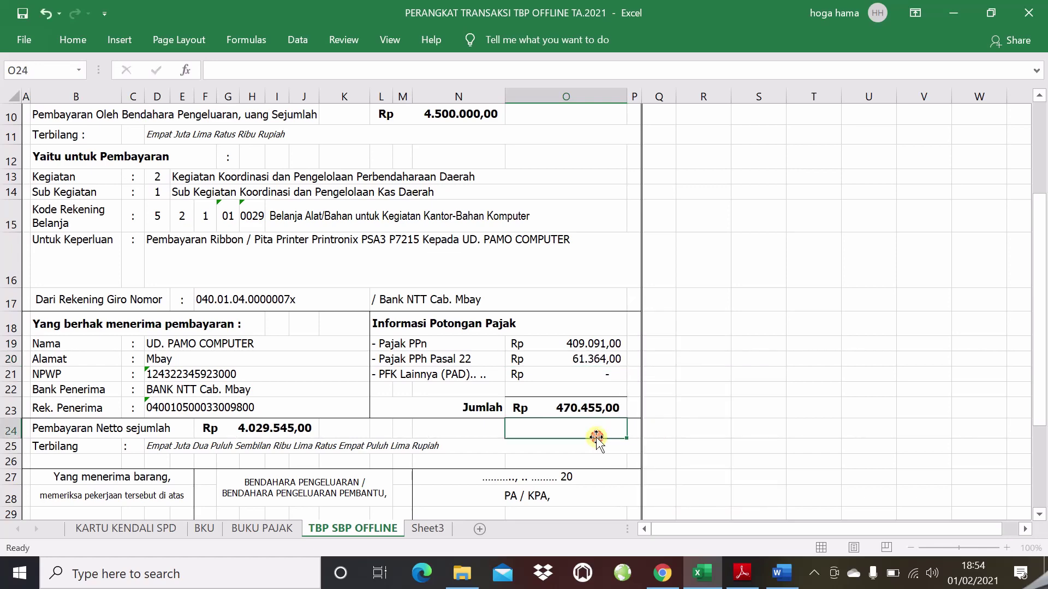
- Check the tax total in O23, the Pembayaran Netto amount in F24 and its Terbilang wording in D25
left_click(571, 408)
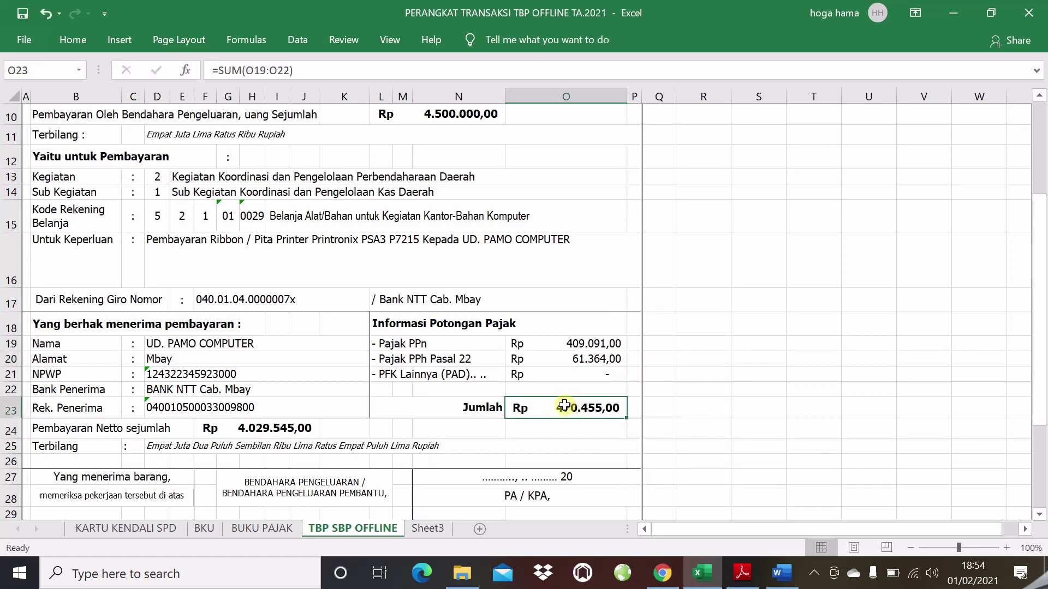
scroll(564, 397, "down", 2)
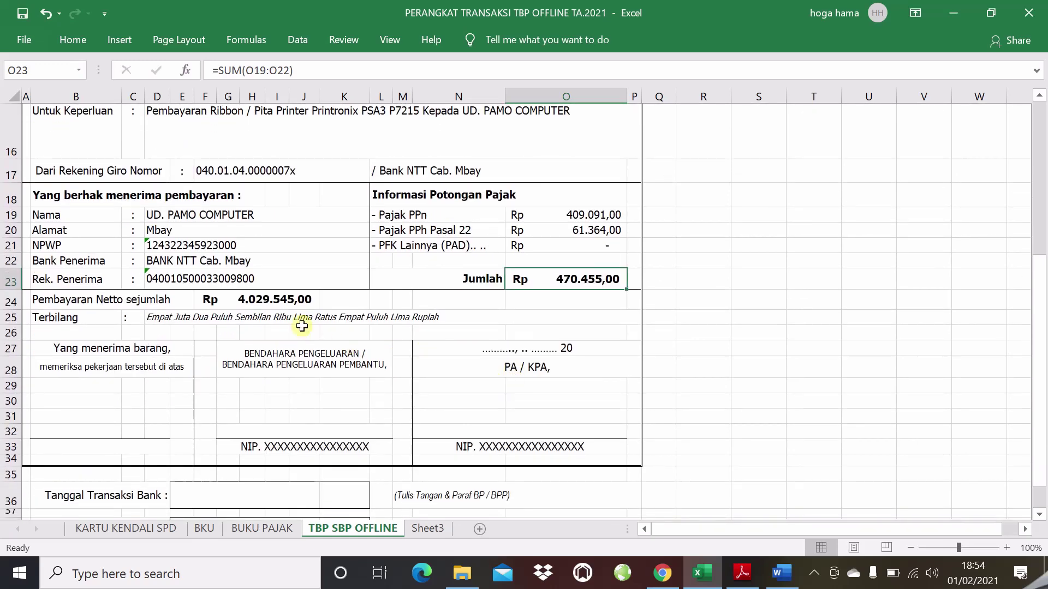
left_click(295, 302)
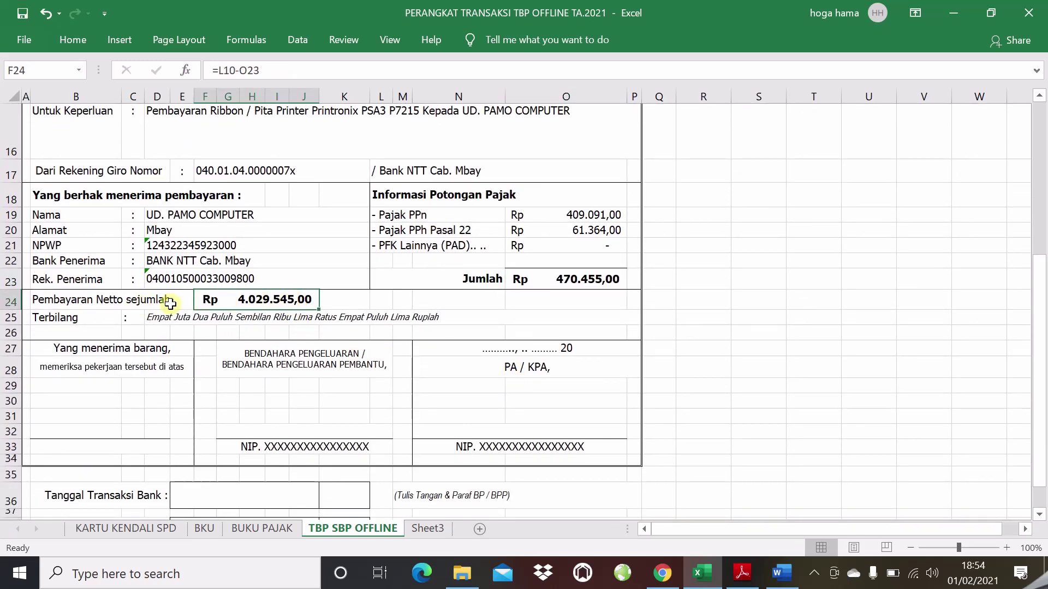
left_click(241, 322)
left_click(237, 302)
left_click(274, 322)
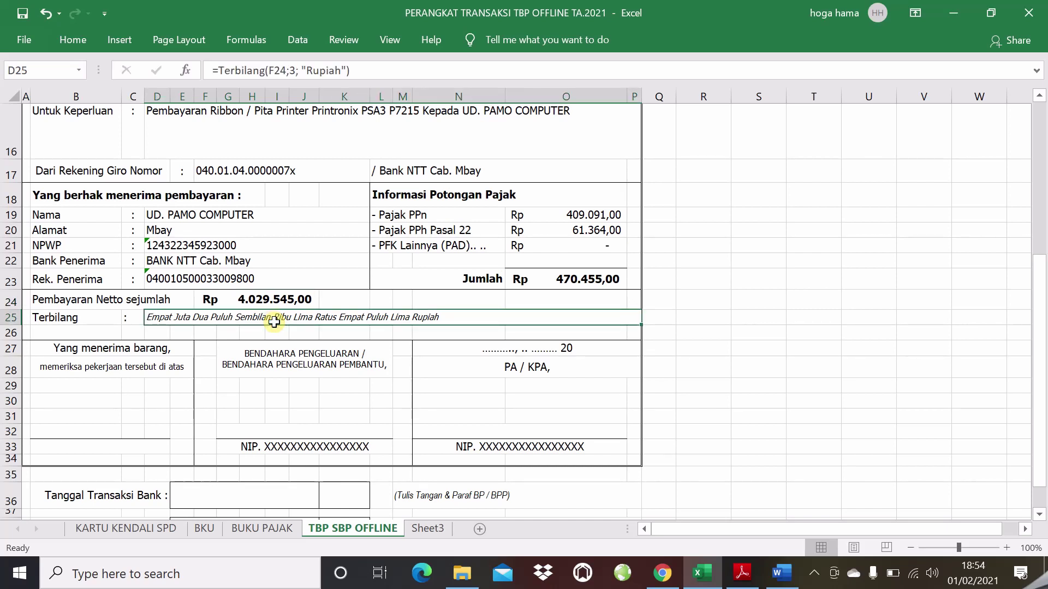
left_click(59, 322)
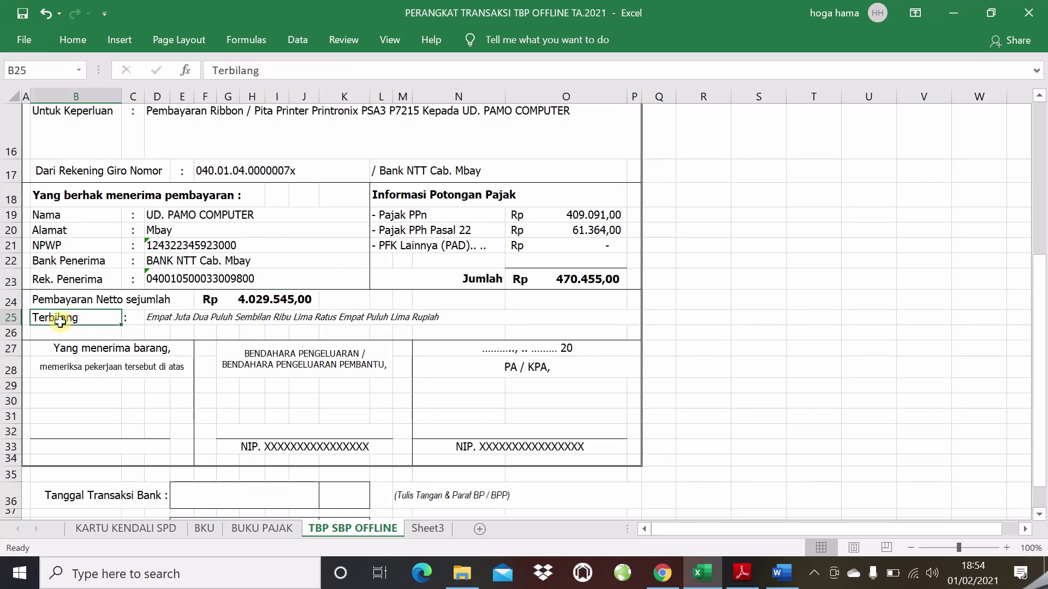
left_click(180, 320)
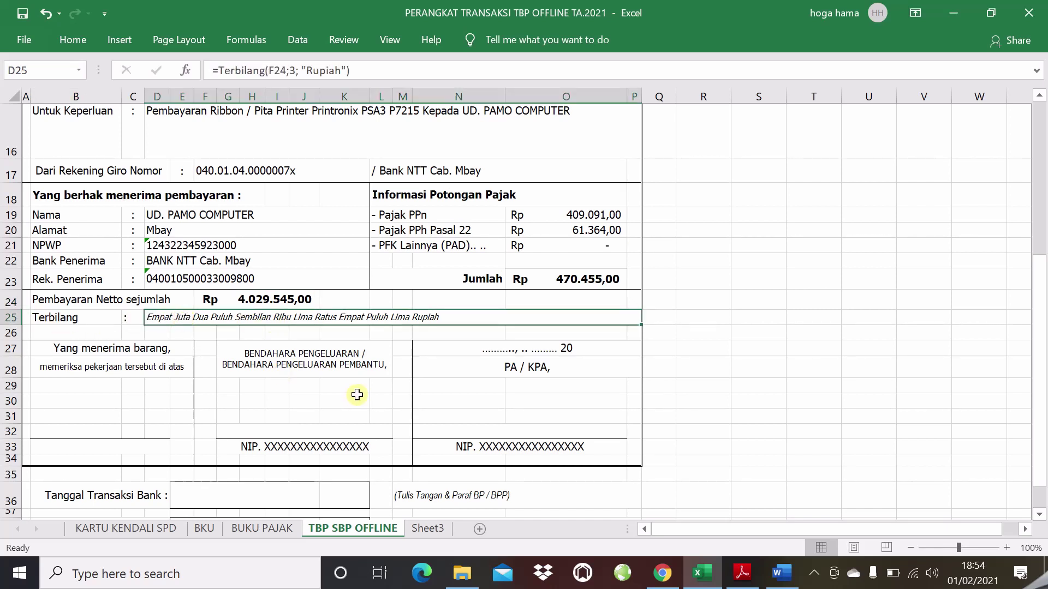
- Examine the signature blocks in rows 27 to 33 for the goods recipient, Bendahara Pengeluaran and PA / KPA
left_click(181, 401)
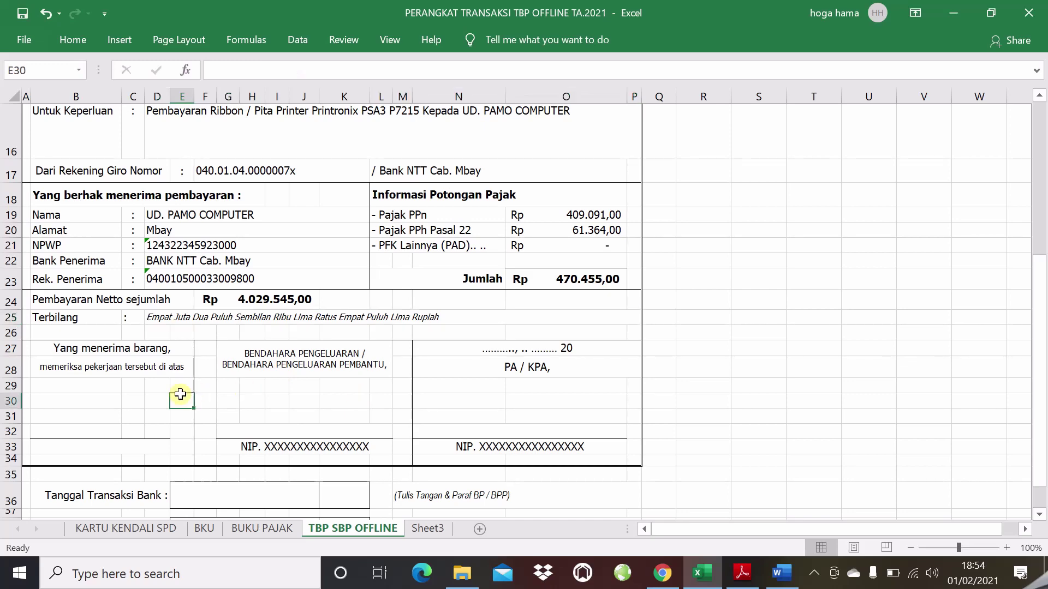
left_click(240, 404)
scroll(241, 408, "down", 1)
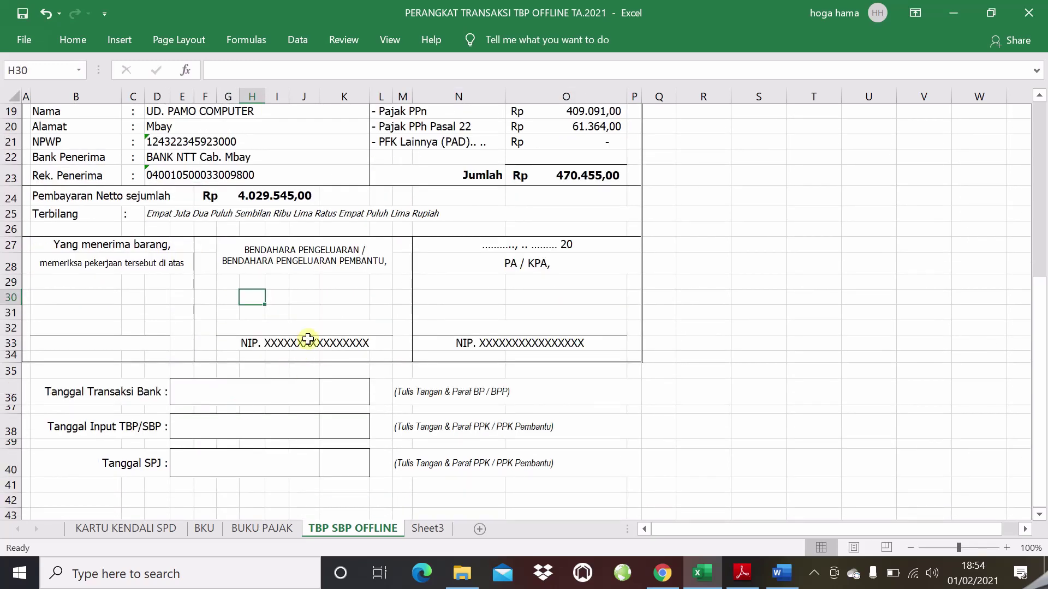
left_click(305, 341)
left_click(126, 295)
left_click(345, 323)
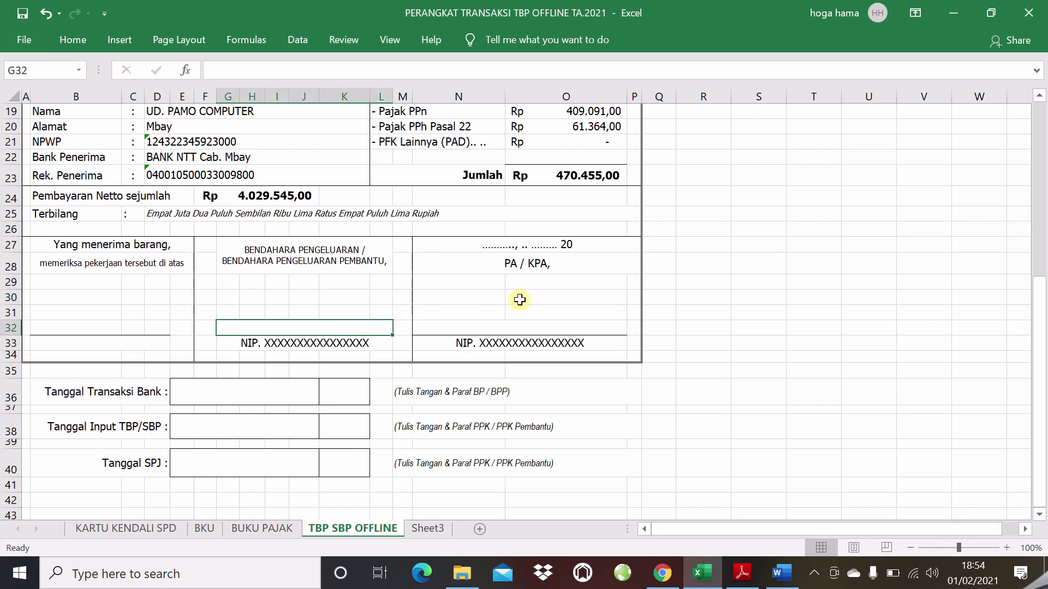
left_click(481, 267)
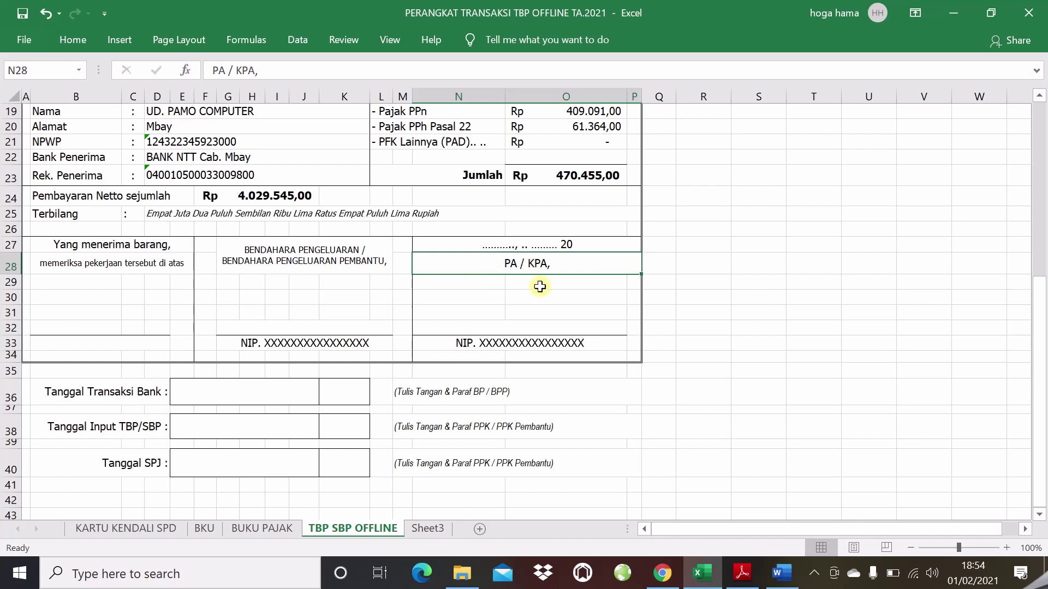
left_click(509, 343)
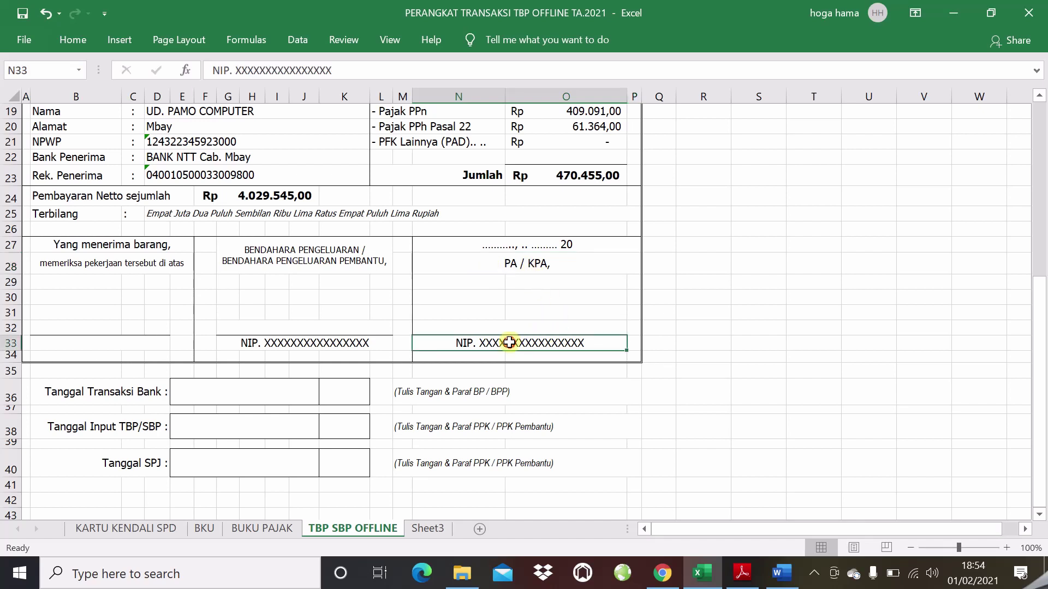
left_click(254, 299)
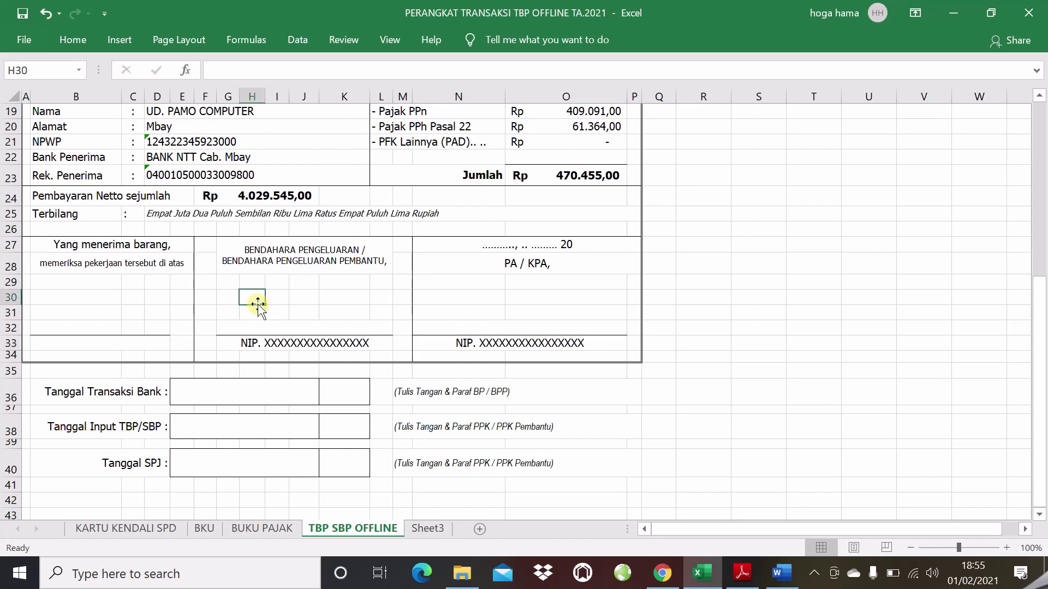
left_click(316, 323)
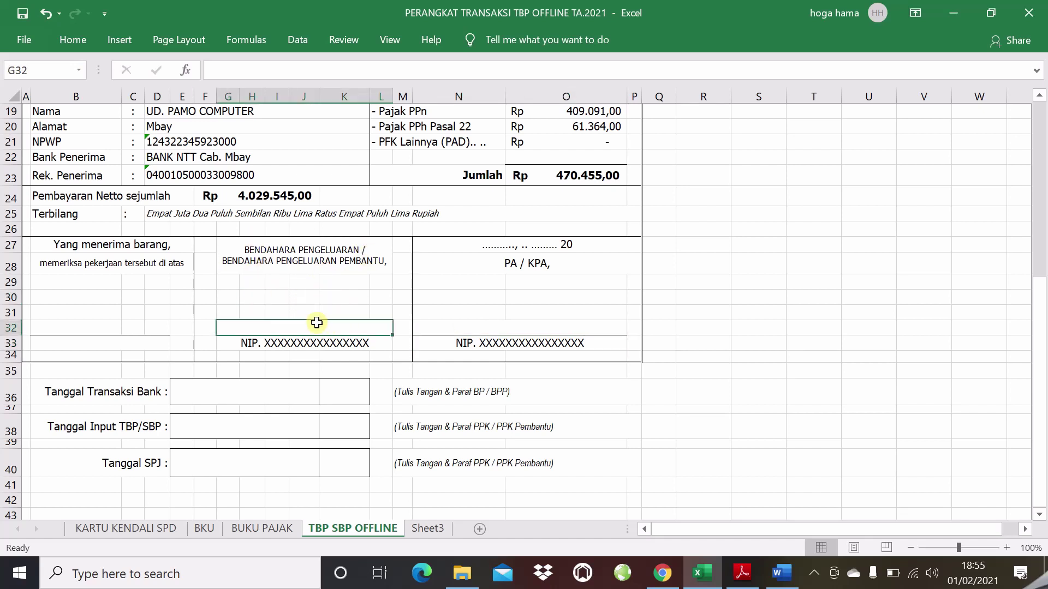
left_click(115, 311)
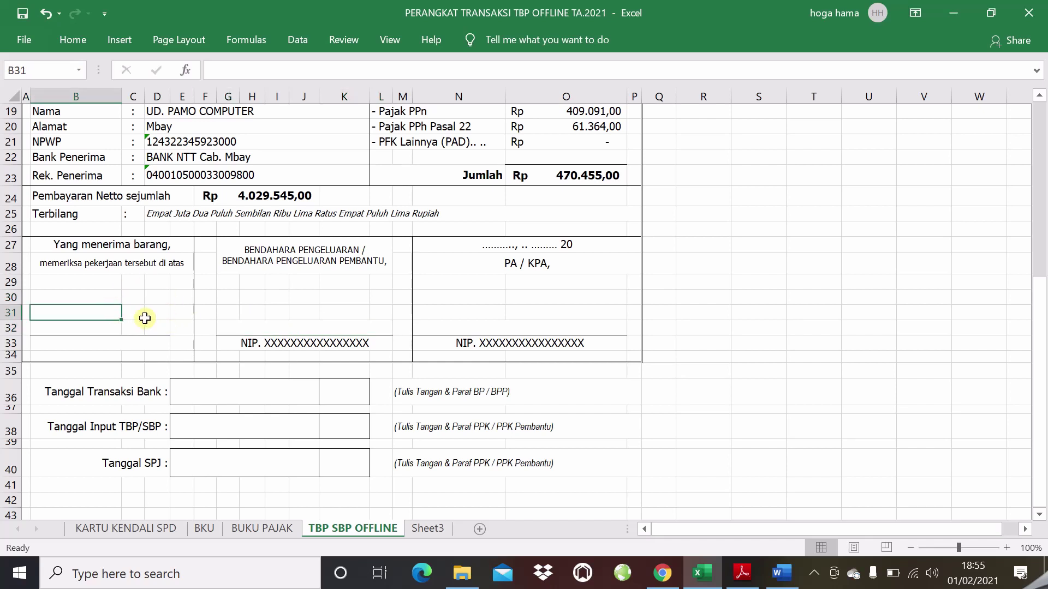
left_click(117, 285)
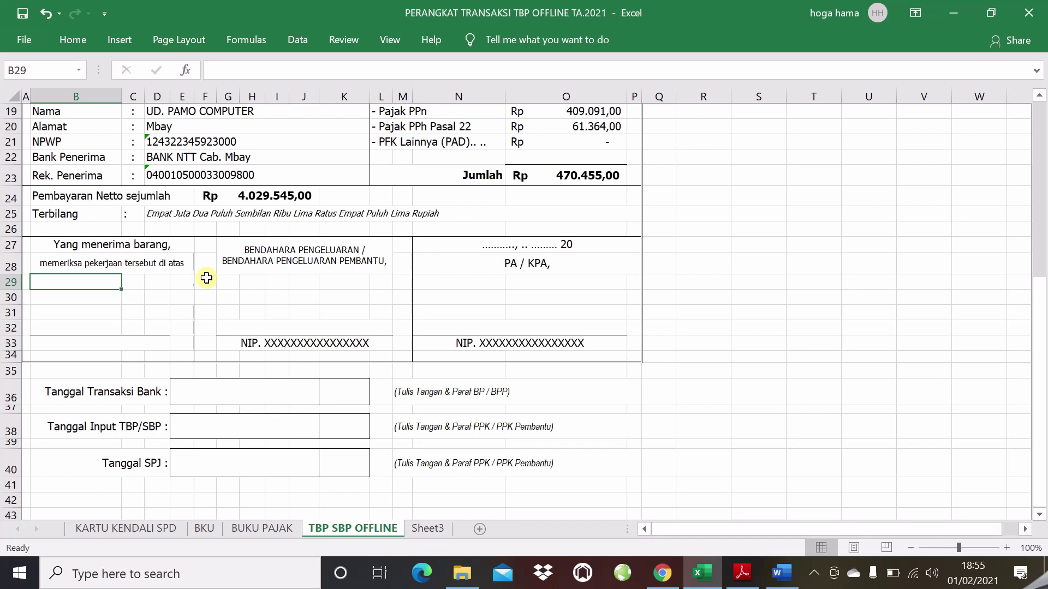
left_click(162, 287)
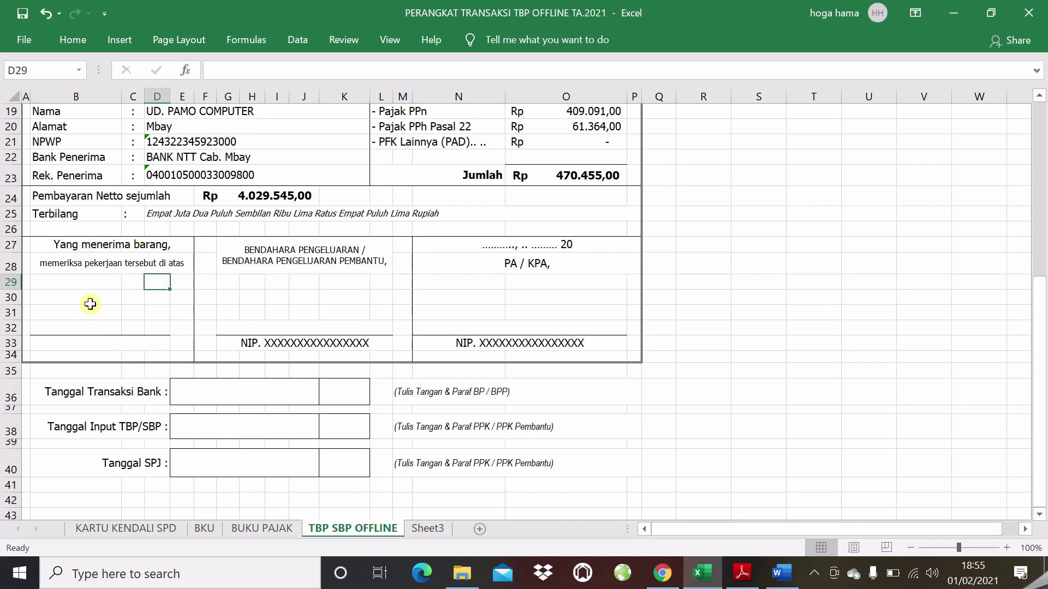
left_click(129, 315)
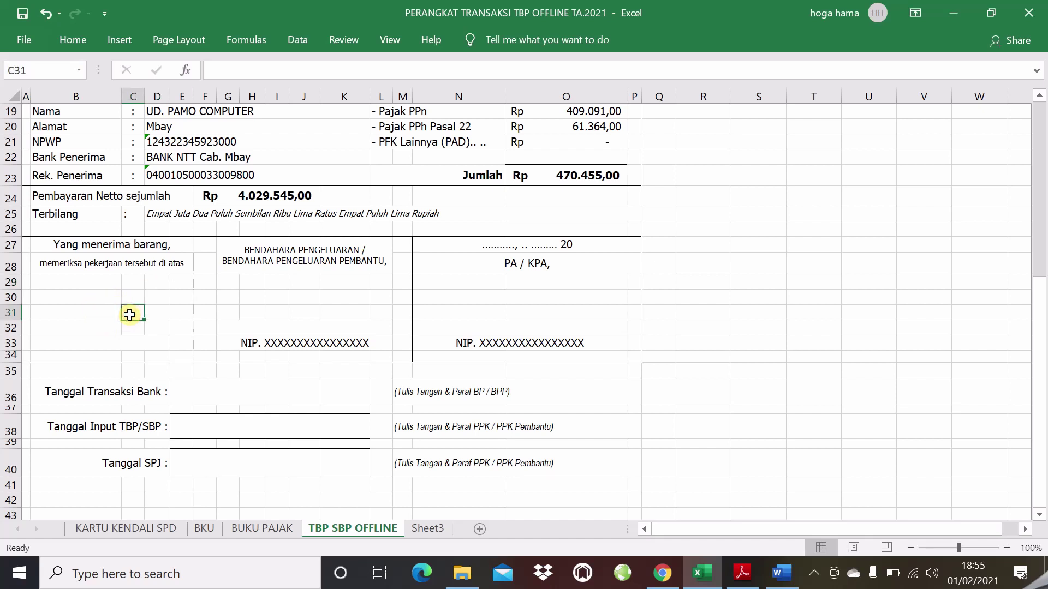
- Review the handwritten date and initials boxes below the signatures, focusing on Tanggal Transaksi Bank in row 36
scroll(406, 349, "down", 2)
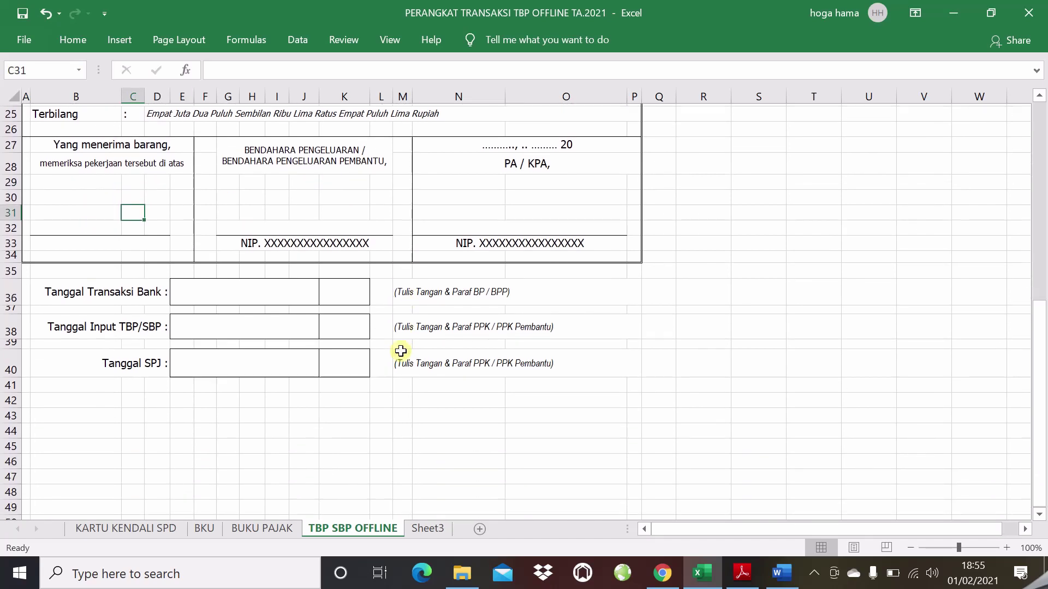
left_click(246, 313)
left_click(223, 293)
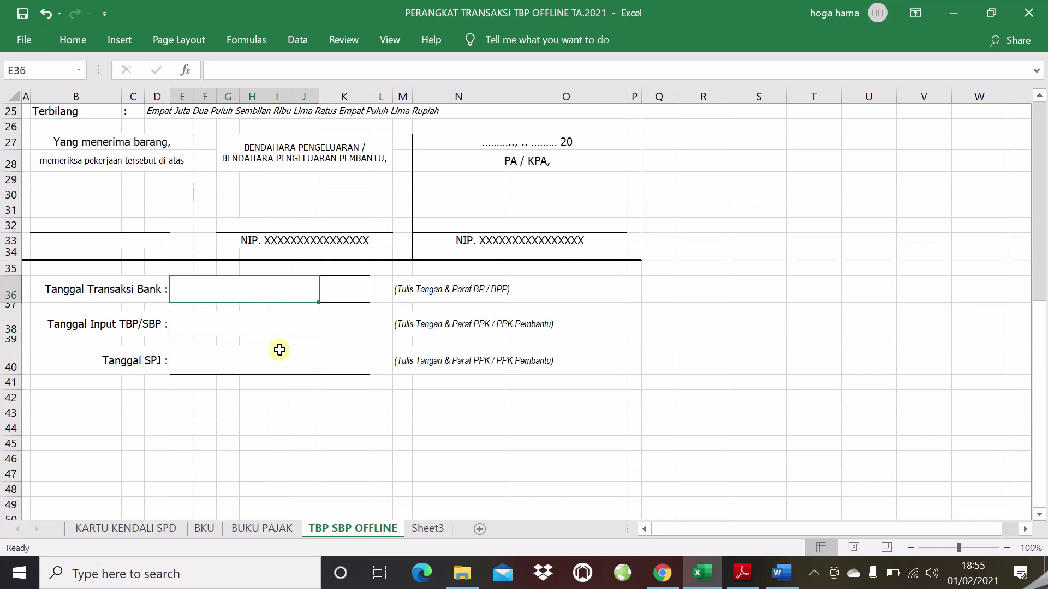
left_click(168, 329)
left_click(216, 328)
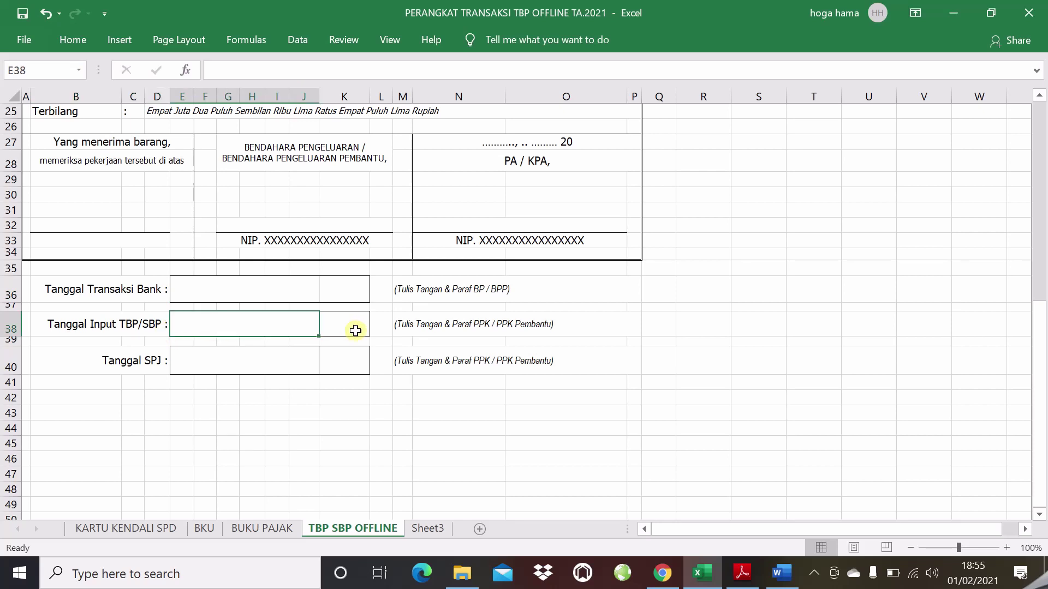
left_click(131, 293)
left_click(229, 292)
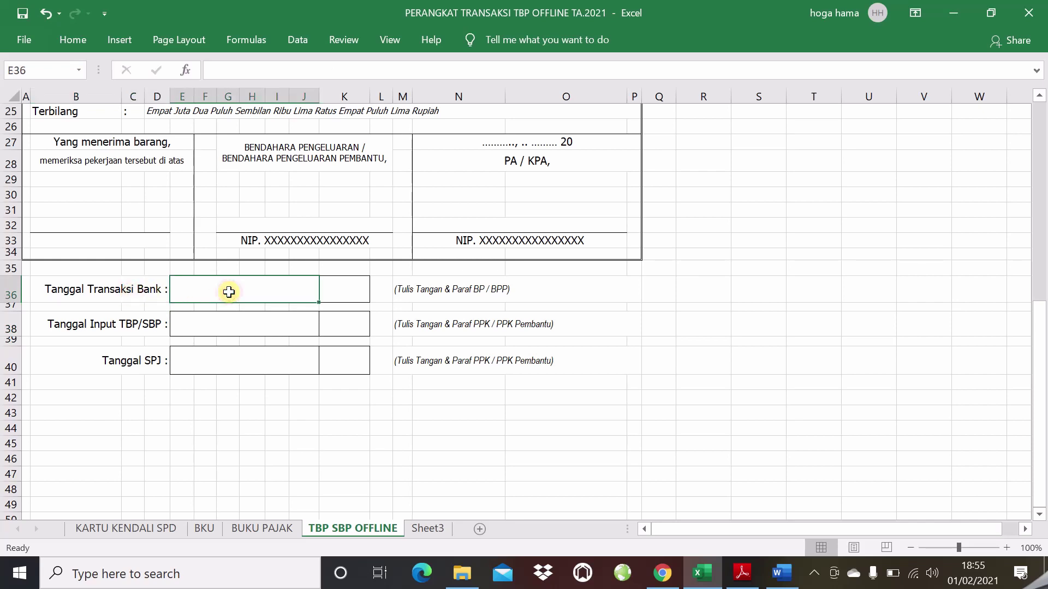
left_click(360, 297)
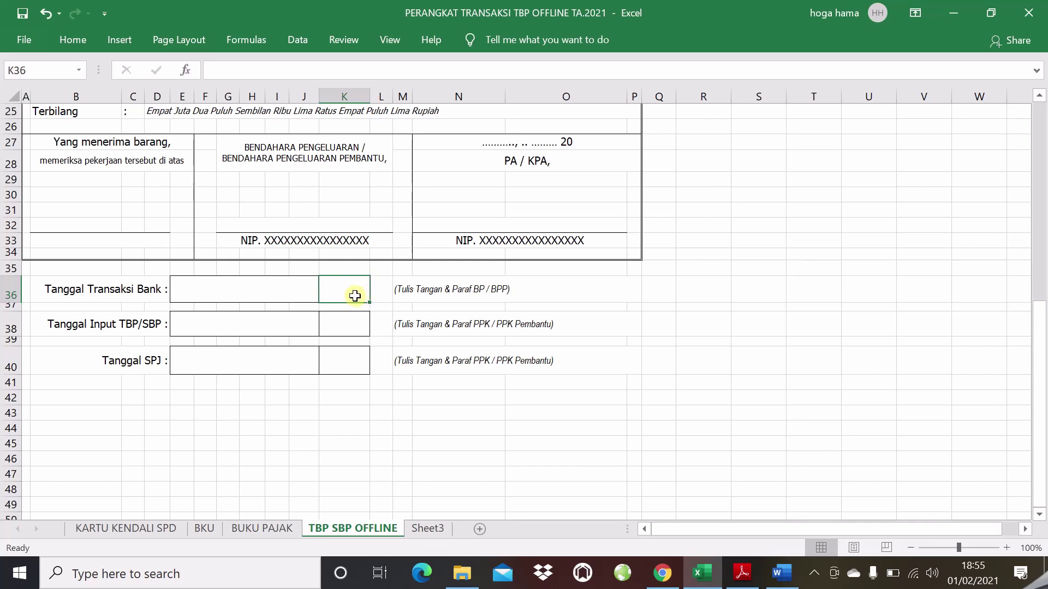
- Examine the Tanggal Input TBP/SBP date box in E38 and the PPK initials box in K38
left_click(173, 328)
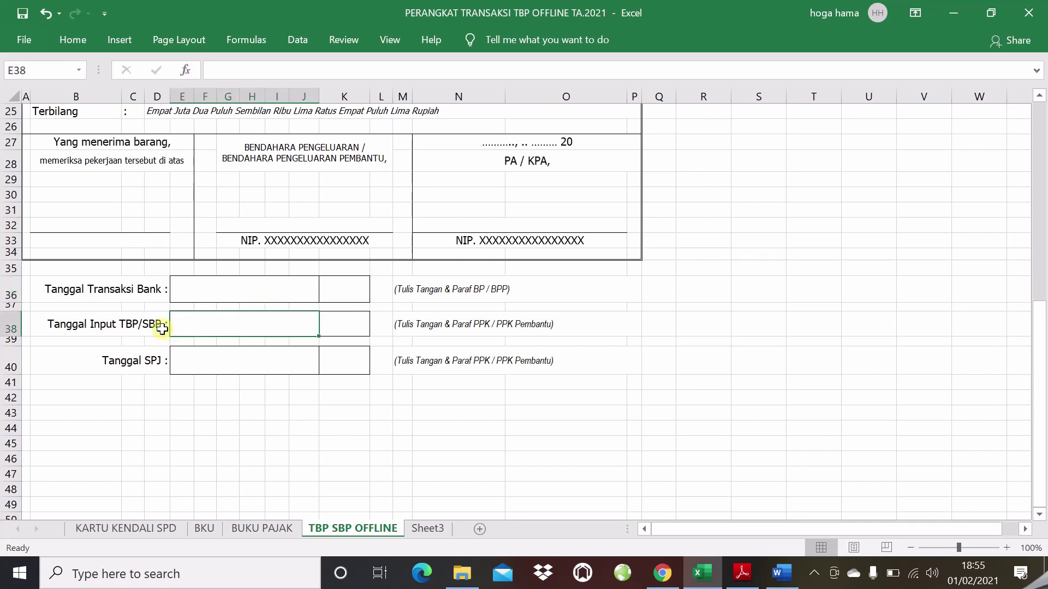
left_click(153, 327)
left_click(206, 325)
left_click(338, 323)
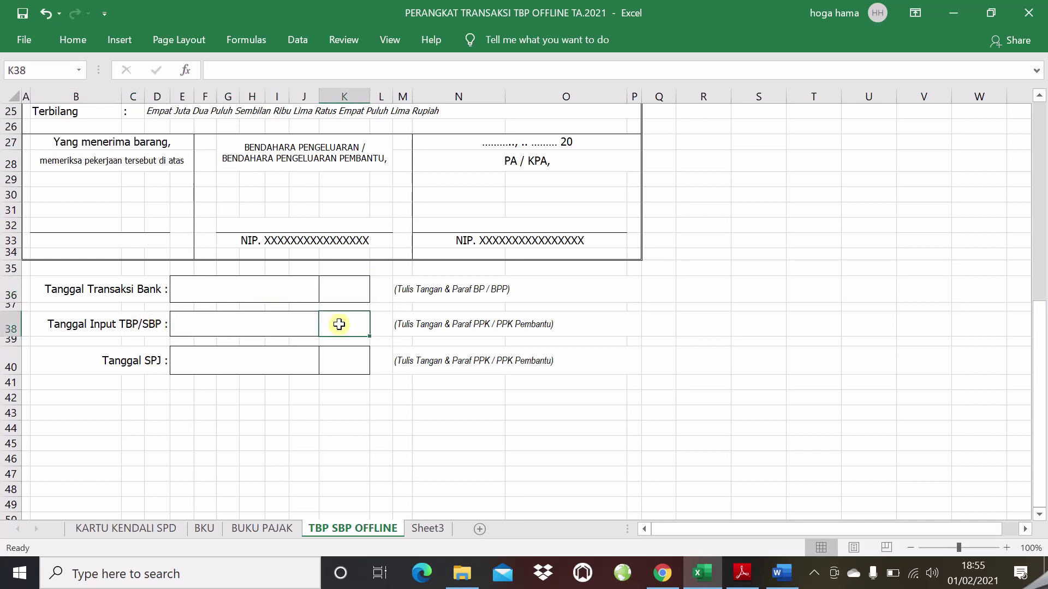
left_click(262, 327)
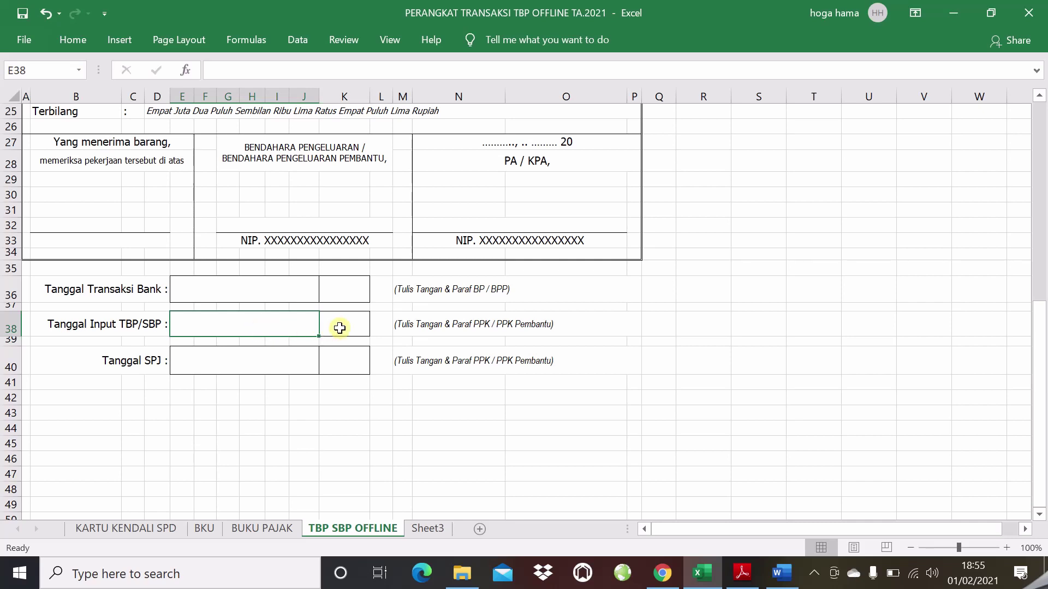
left_click(339, 325)
left_click(246, 326)
left_click(341, 328)
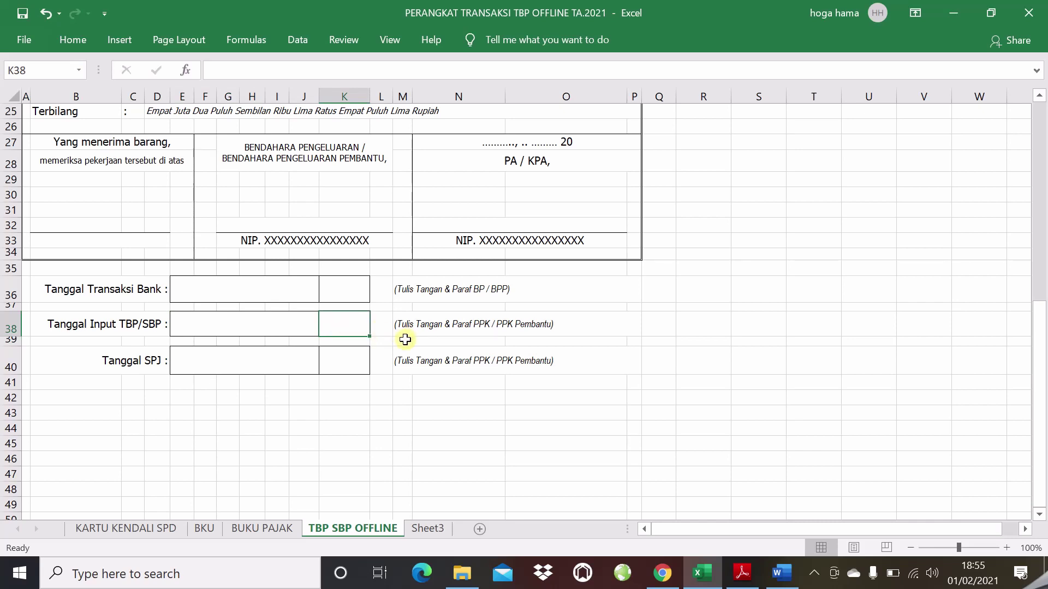
- Examine the Tanggal SPJ date box in E40, its initials box in K40 and the handwriting note in M40
left_click(265, 359)
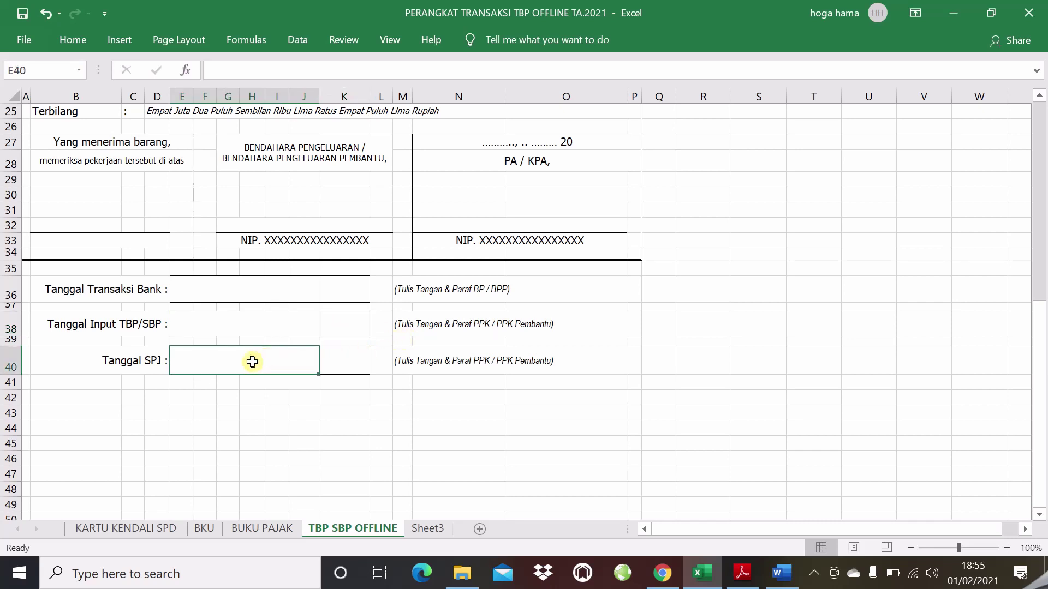
left_click(333, 362)
left_click(414, 366)
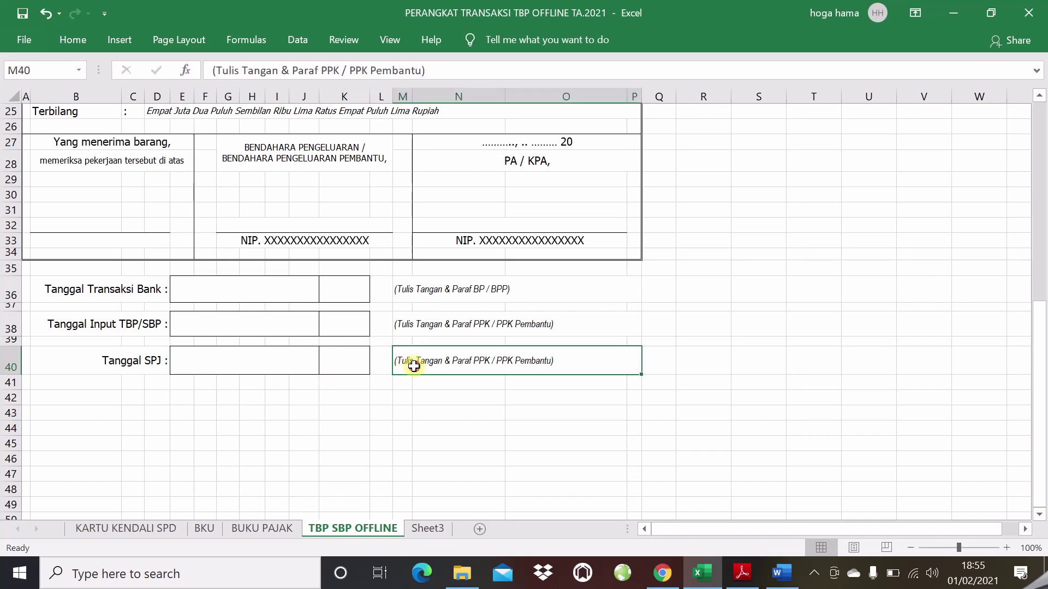
left_click(257, 362)
- Review the code cells for Urusan Pemerintahan, Unit Organisasi and Sub Unit Organisasi in rows 7 to 9
scroll(277, 364, "up", 6)
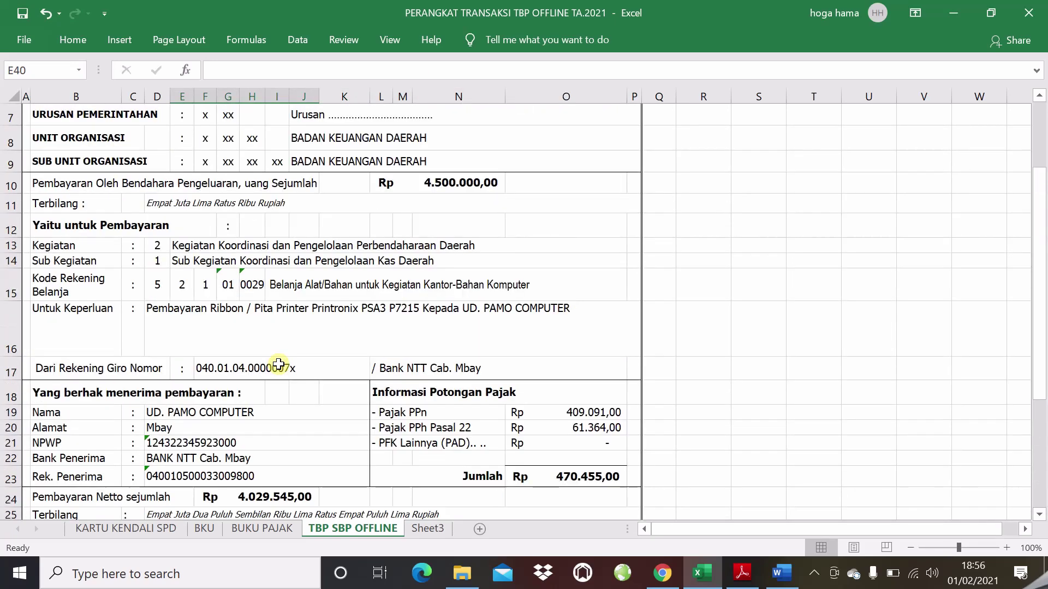
scroll(278, 365, "up", 2)
left_click(252, 259)
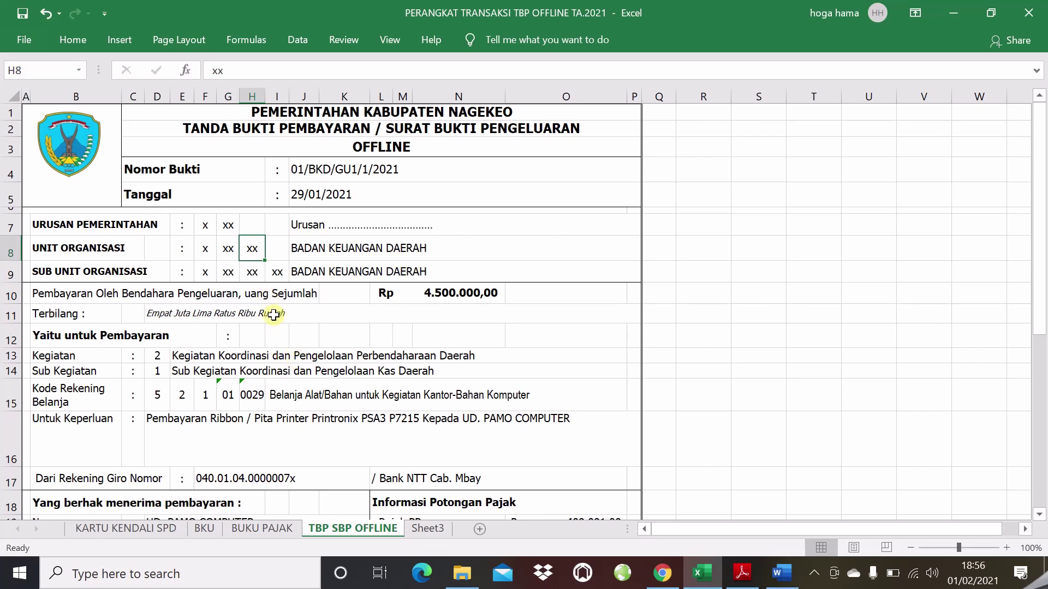
left_click(201, 228)
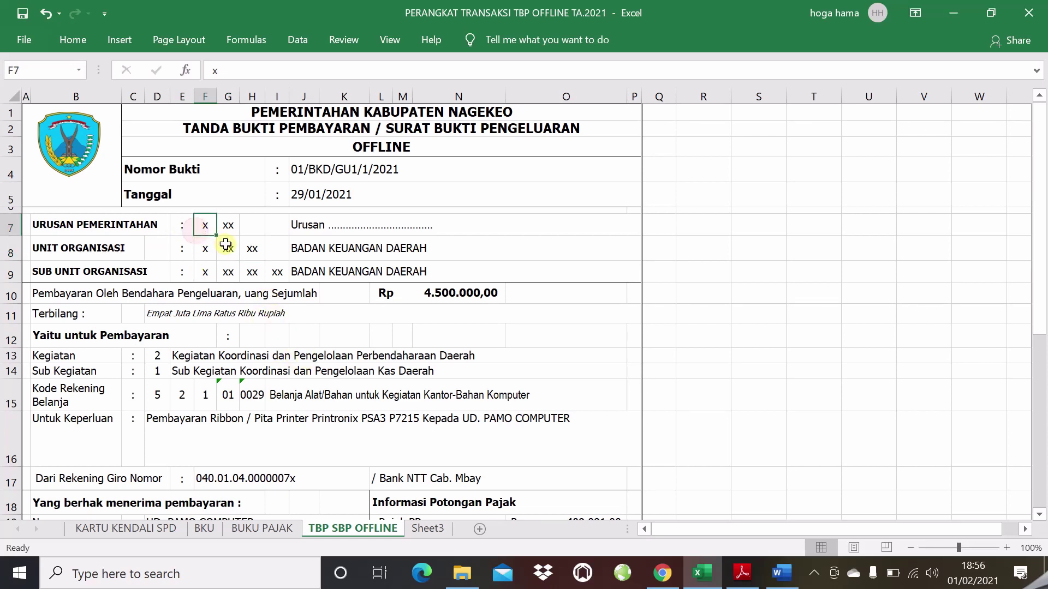
left_click(224, 232)
left_click(219, 255)
left_click(200, 257)
left_click(223, 270)
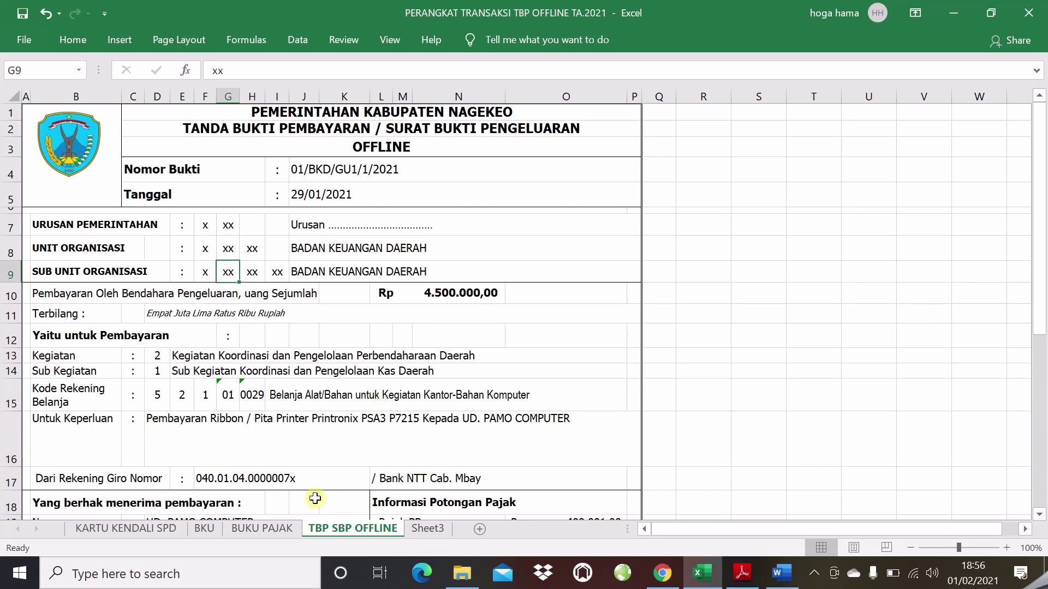
- Select the whole TBP/SBP form, inspect its page layout in the print preview, and return to the sheet
left_click_drag(234, 122, 206, 335)
scroll(206, 335, "up", 9)
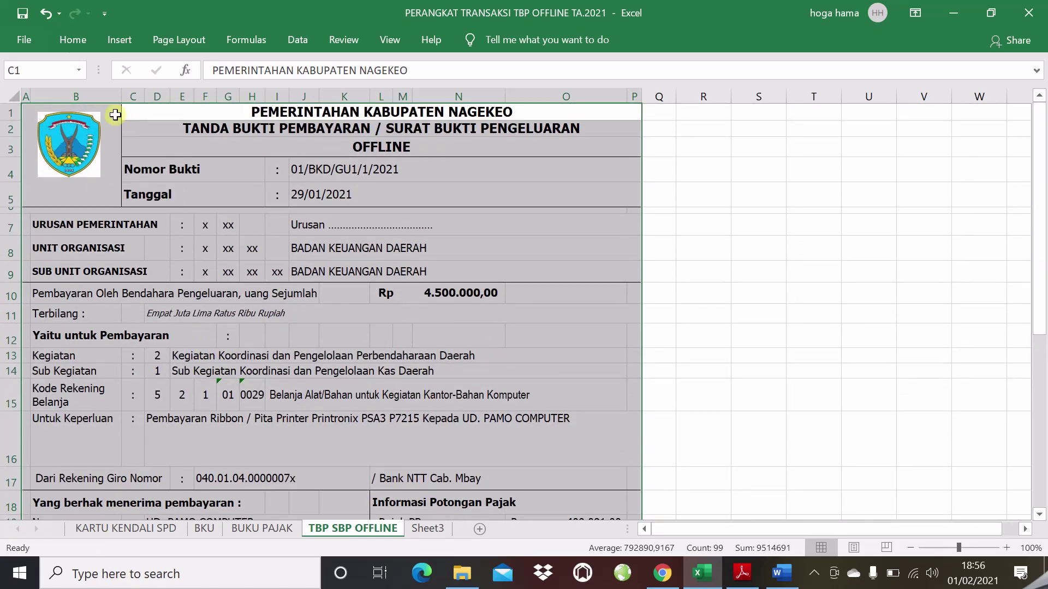
left_click(60, 37)
left_click(27, 40)
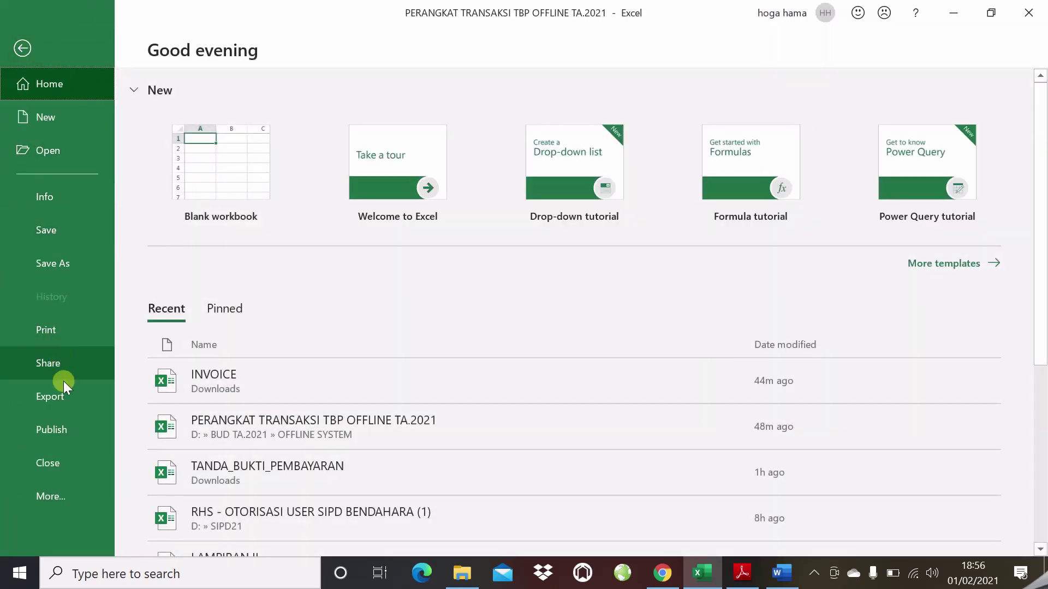
left_click(60, 339)
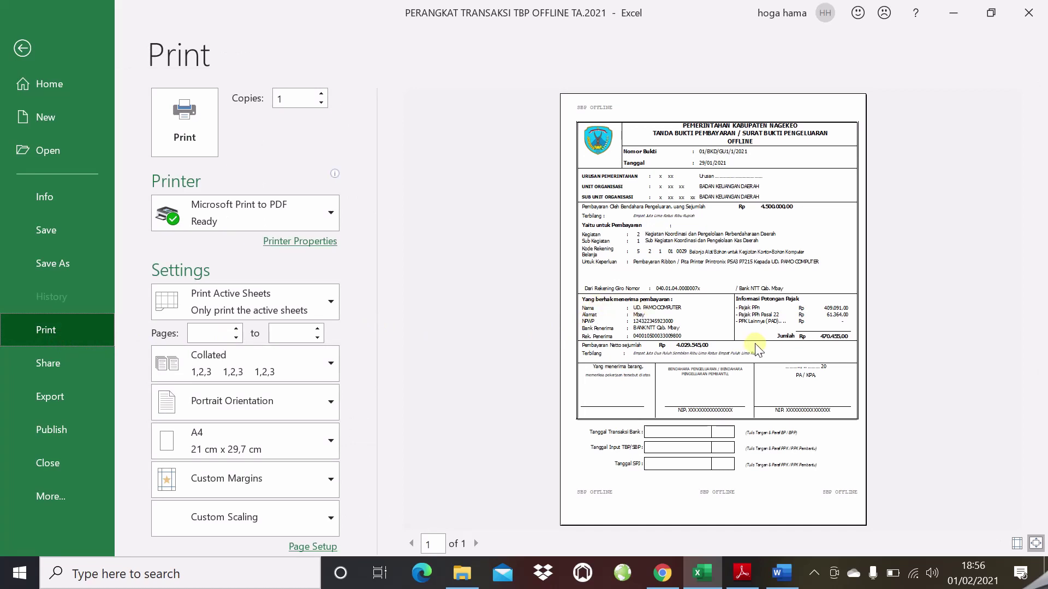
left_click(740, 221)
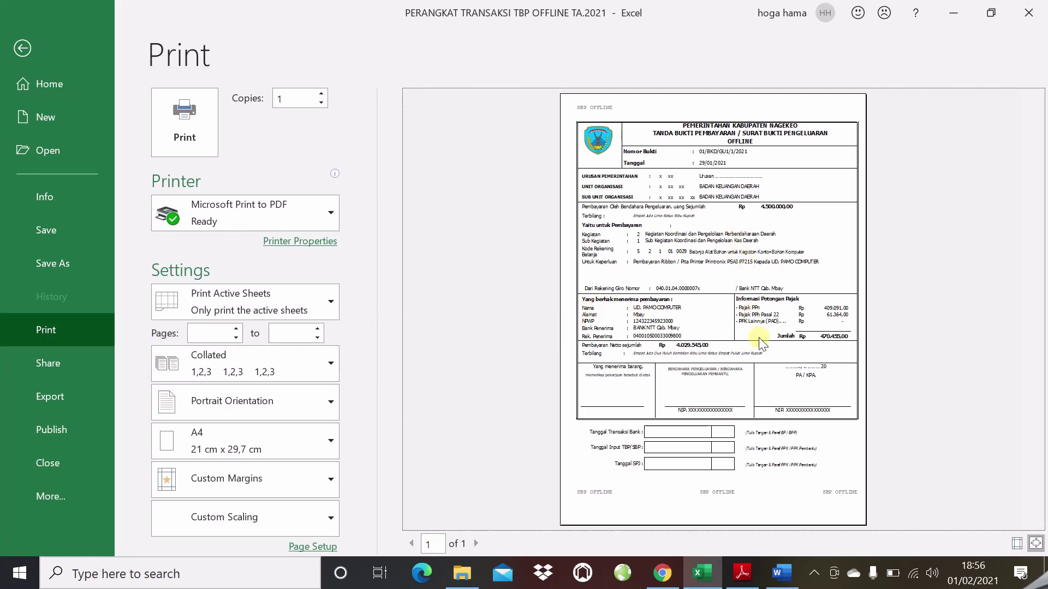
left_click(720, 280)
left_click(36, 51)
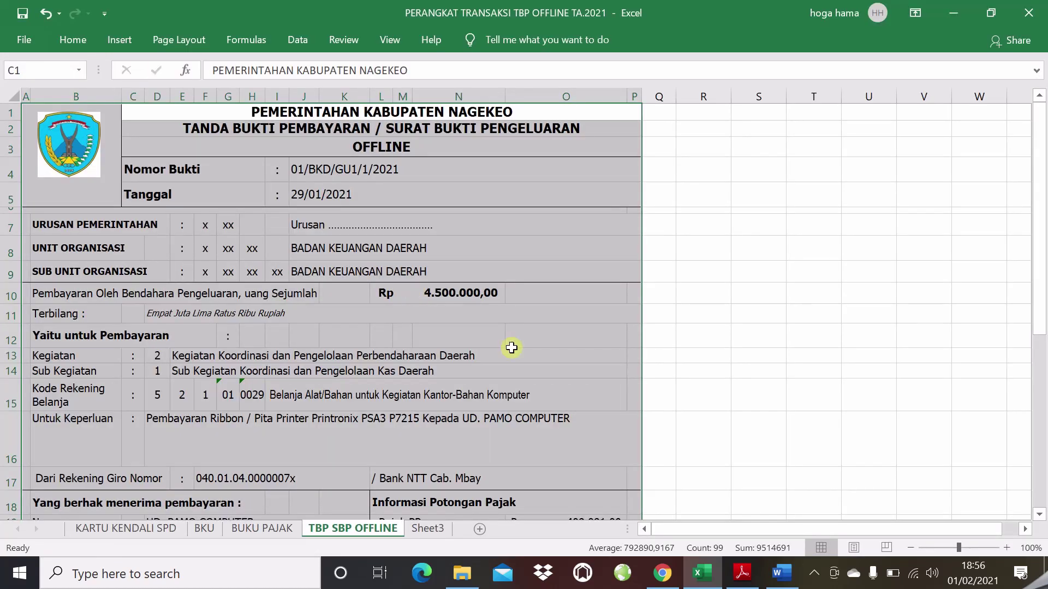
- Examine the Pajak PPn and Pajak PPh Pasal 22 labels and amounts in rows 19 and 20 of Informasi Potongan Pajak
left_click(466, 313)
scroll(466, 313, "down", 4)
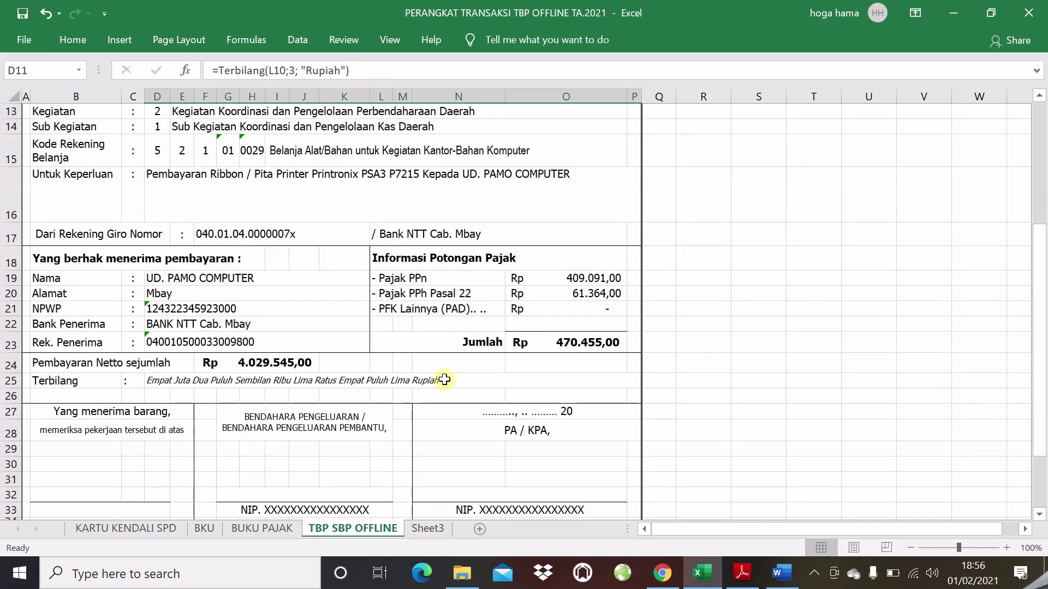
left_click(453, 309)
left_click(572, 280)
left_click(455, 280)
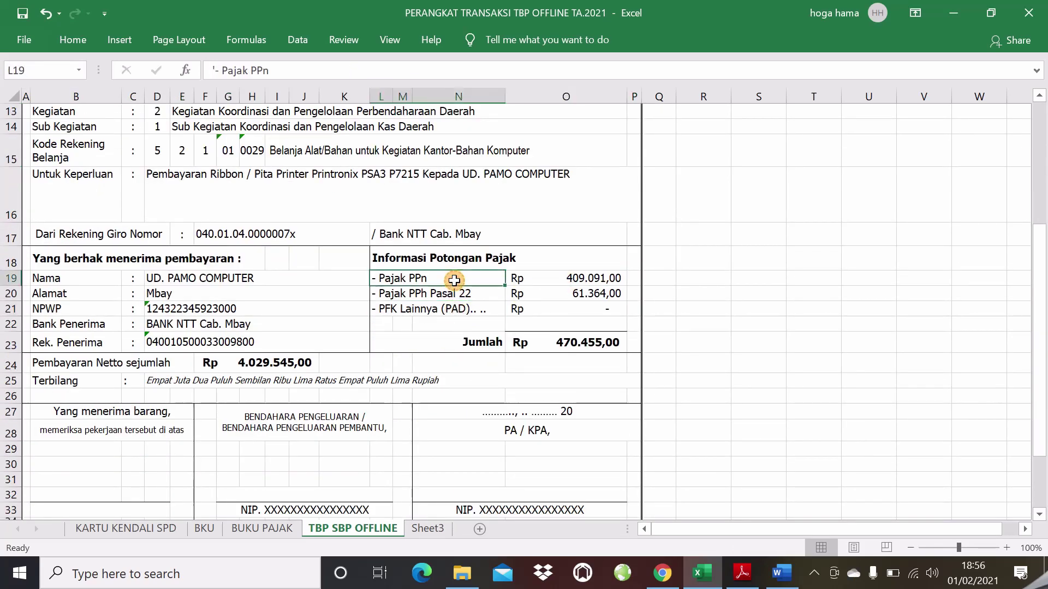
left_click_drag(453, 279, 517, 281)
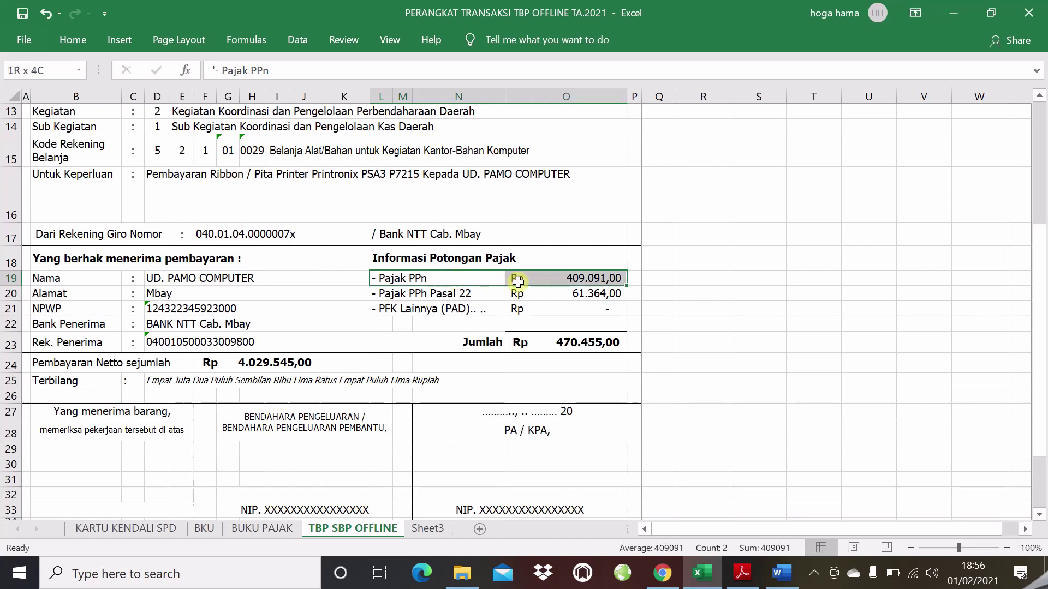
left_click(463, 292)
left_click(452, 273)
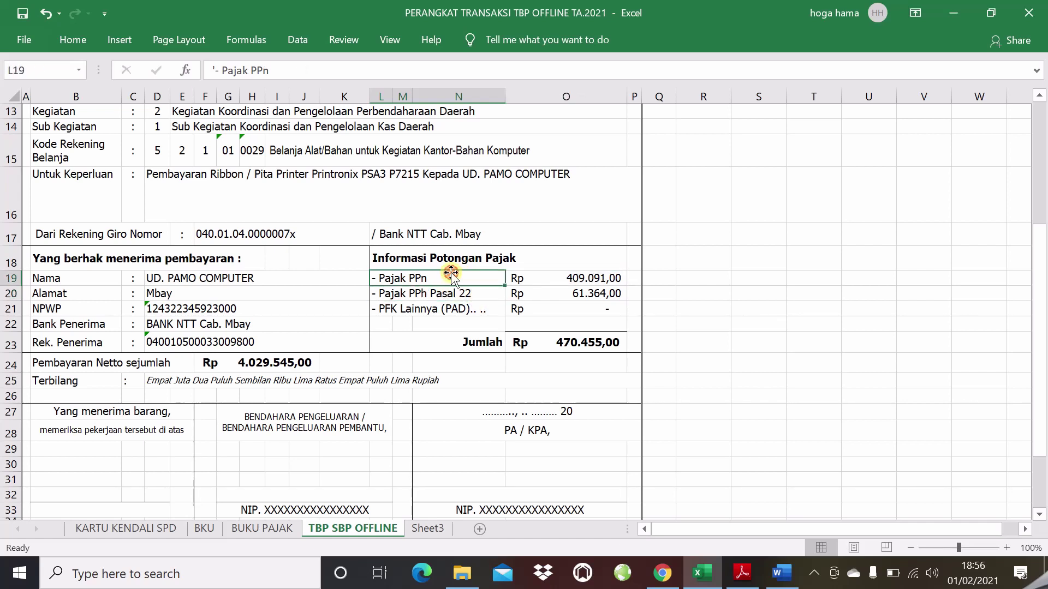
left_click(547, 279)
left_click(519, 297)
left_click(477, 293)
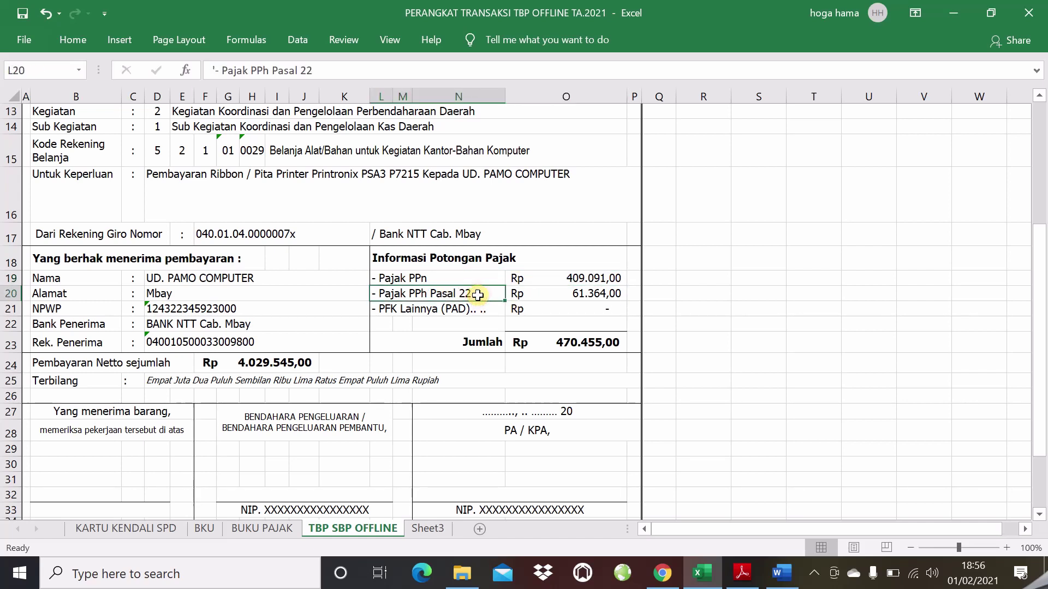
left_click(473, 276)
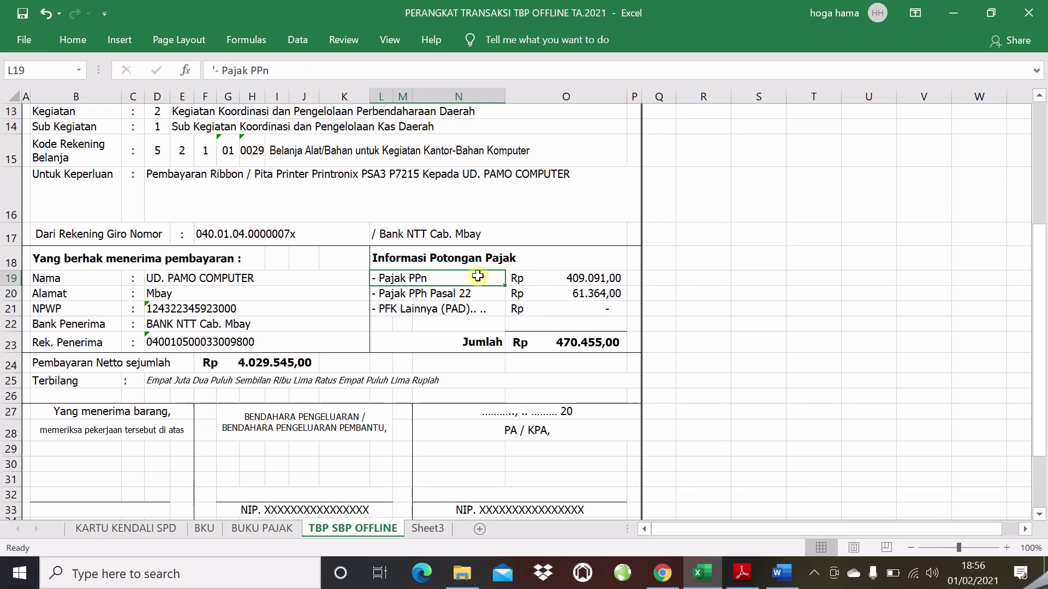
left_click(525, 279)
left_click(519, 293)
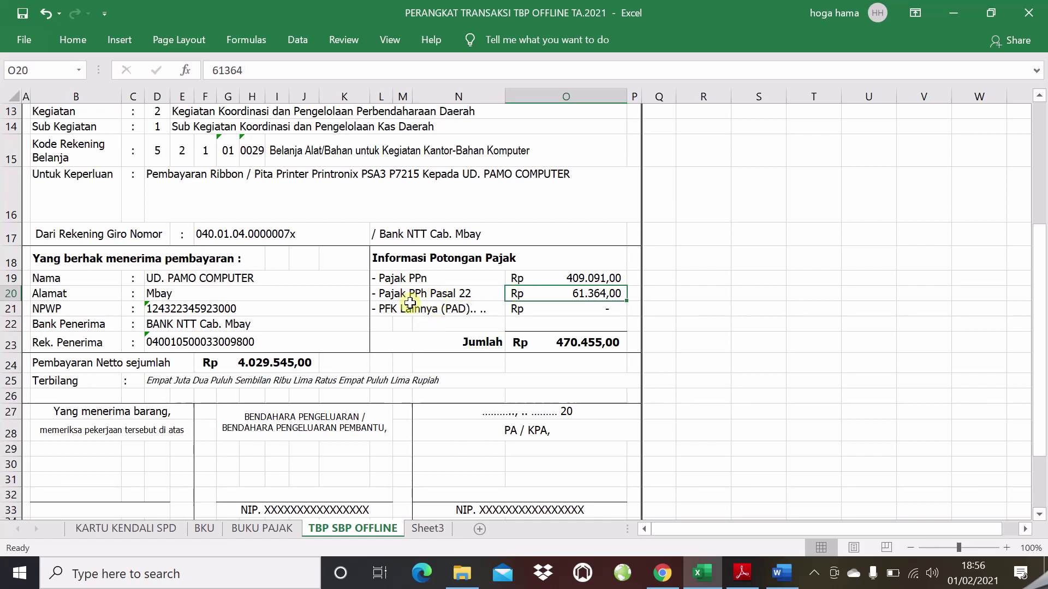
- Check the payee's Rek. Penerima in D23 and NPWP in D21
left_click(222, 342)
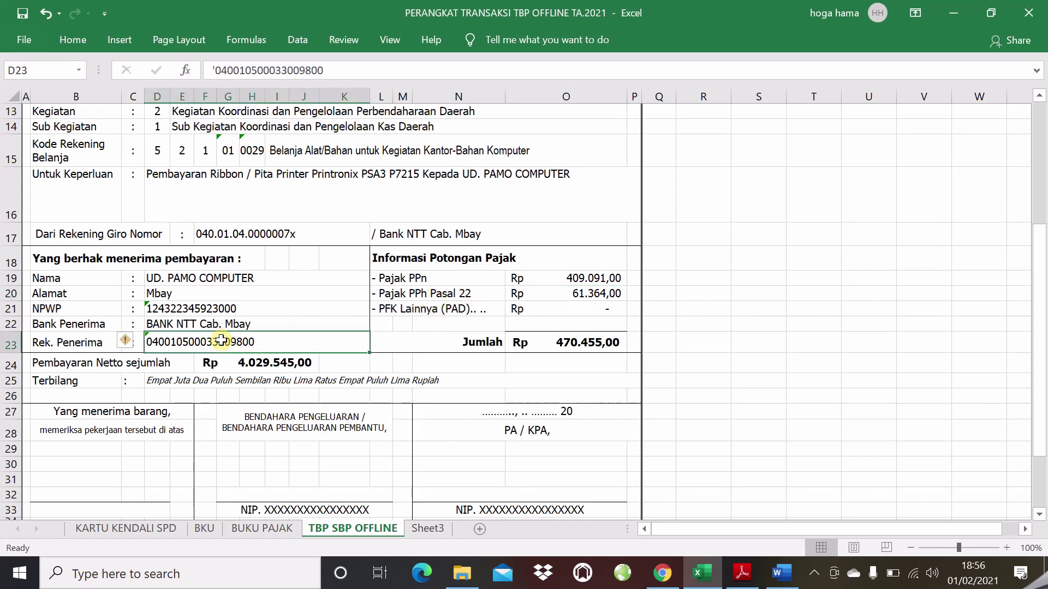
left_click(200, 309)
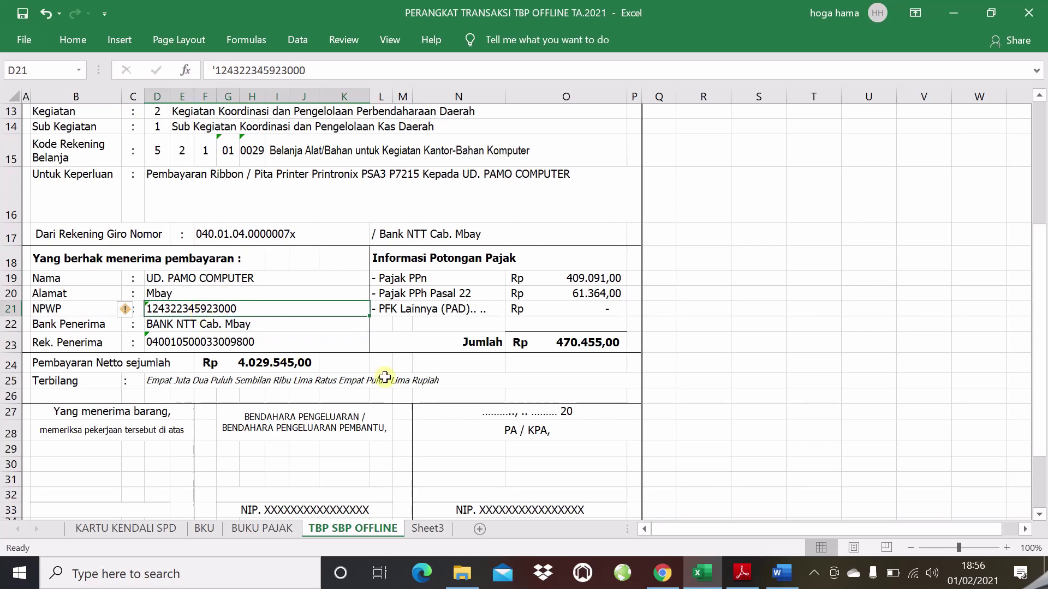
scroll(425, 328, "down", 2)
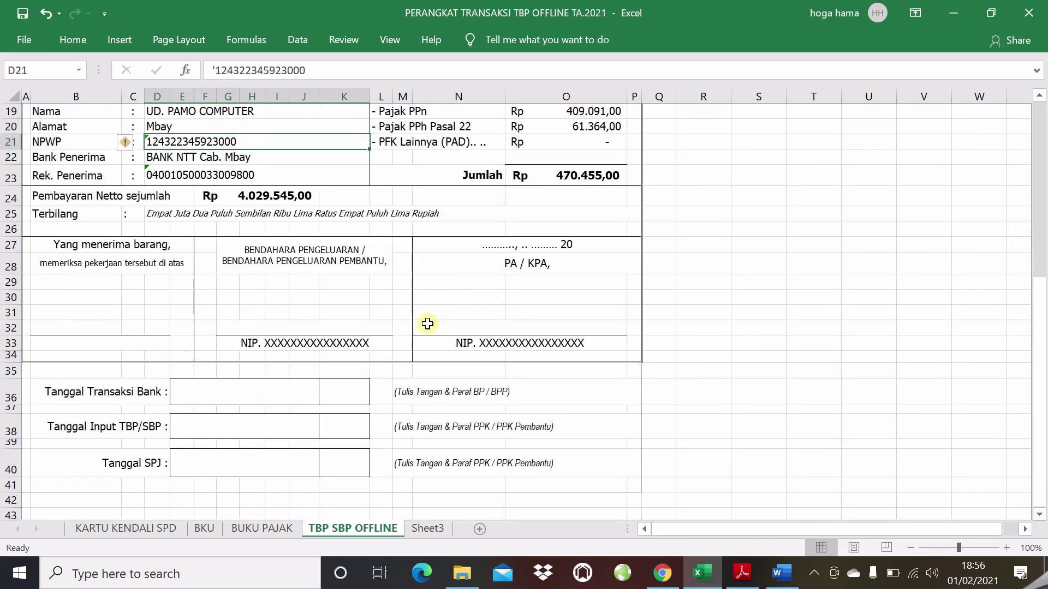
- Review the form from its heading through the Untuk Keperluan description in D16 to the payee name in D19
scroll(427, 323, "up", 6)
left_click(408, 300)
left_click(336, 337)
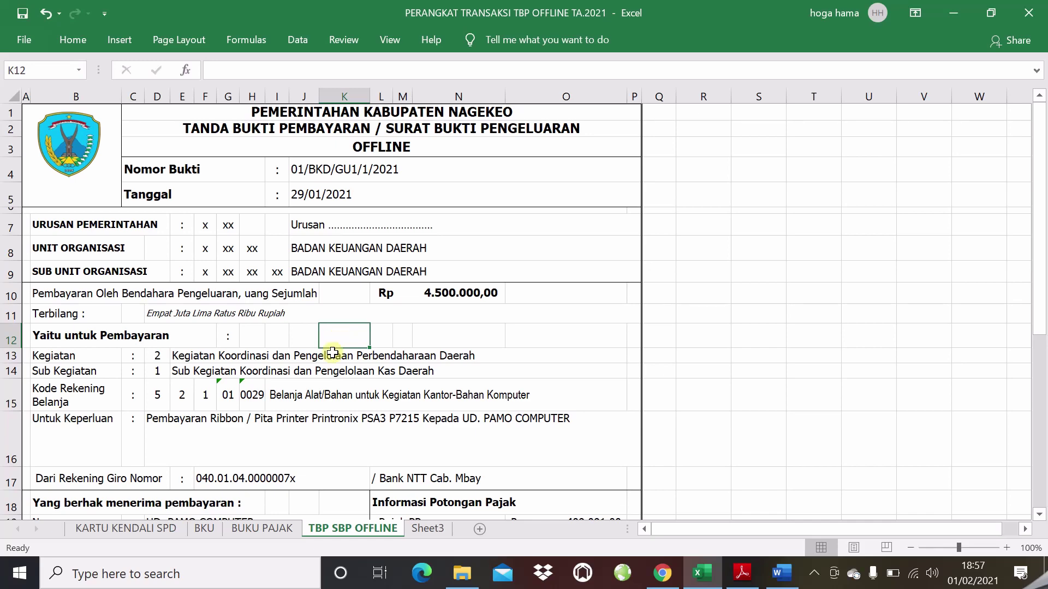
left_click(342, 429)
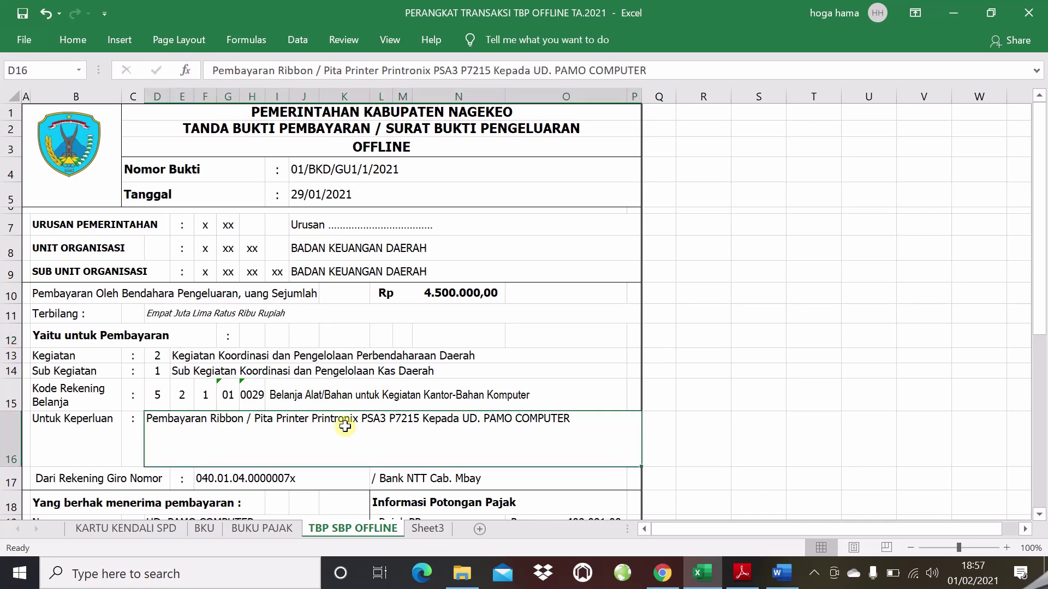
scroll(345, 426, "down", 2)
left_click(346, 409)
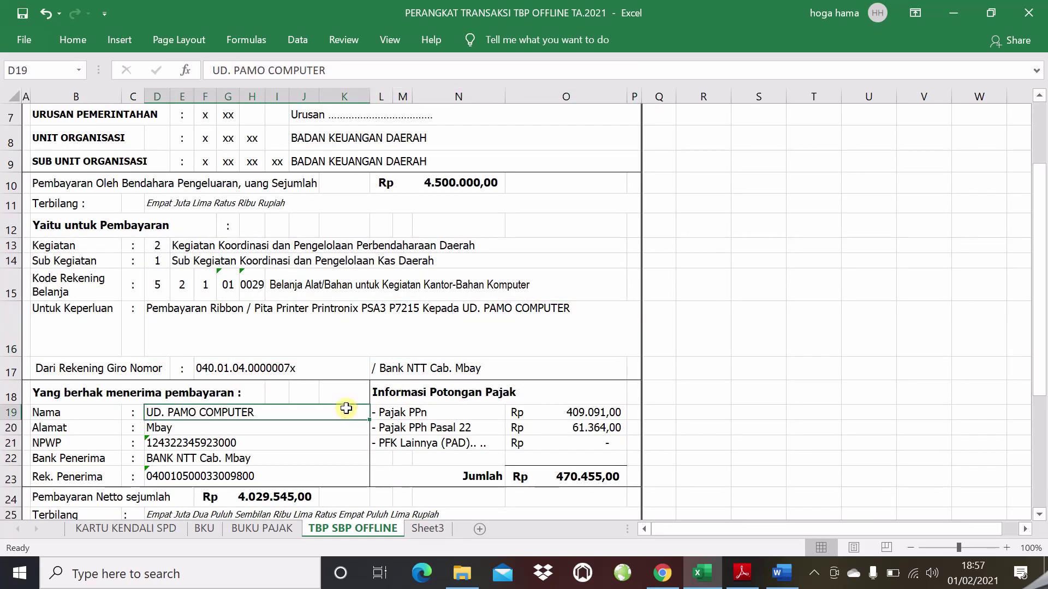
- Review the lower part of the form, including the initials notes for Tanggal Transaksi Bank in M36 and Tanggal Input TBP/SBP in M38
scroll(346, 408, "down", 1)
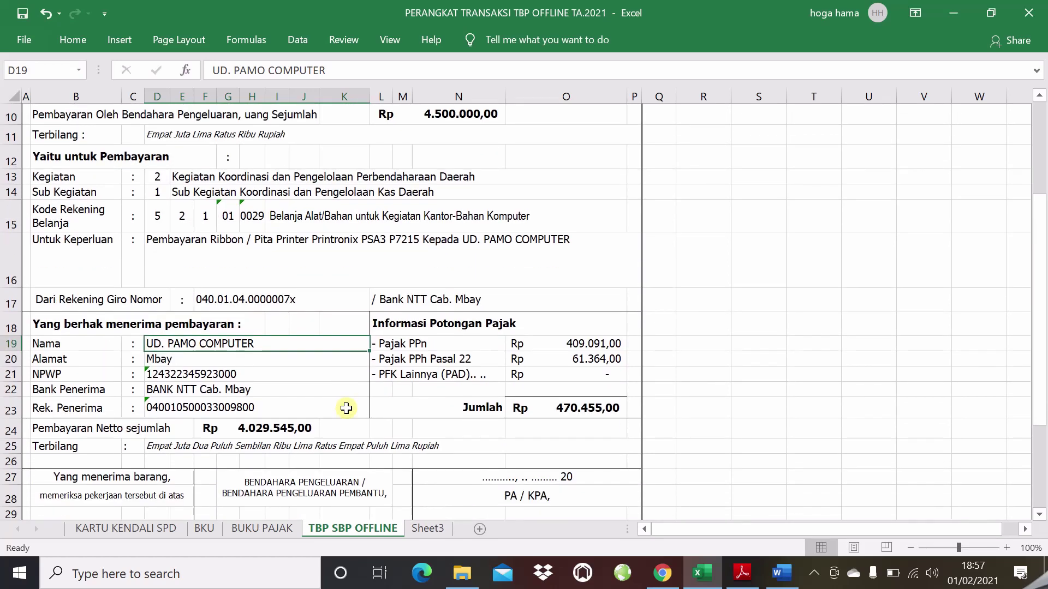
scroll(346, 408, "down", 1)
scroll(346, 409, "down", 1)
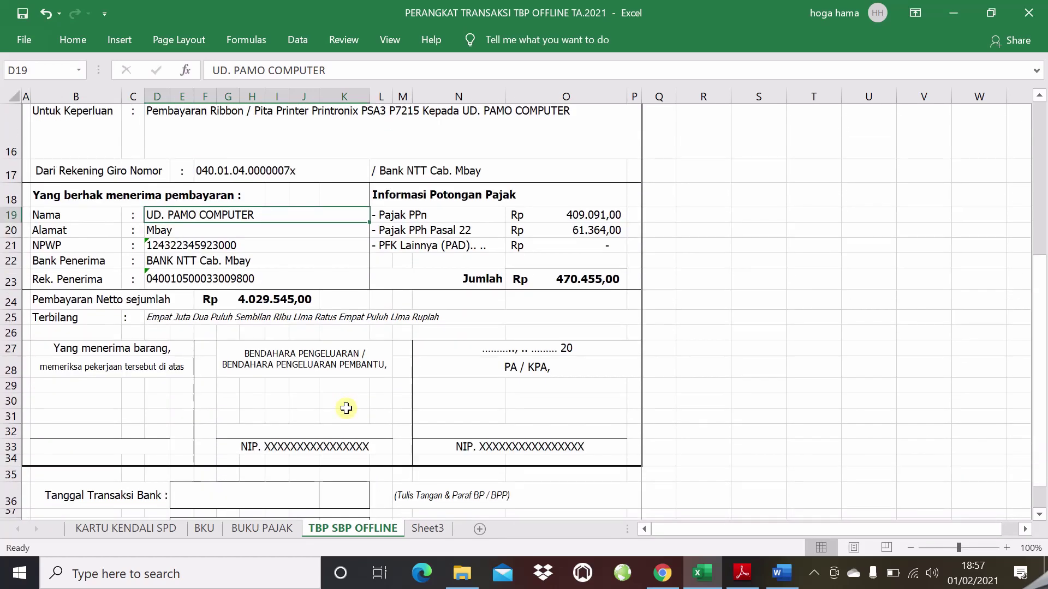
scroll(346, 408, "down", 1)
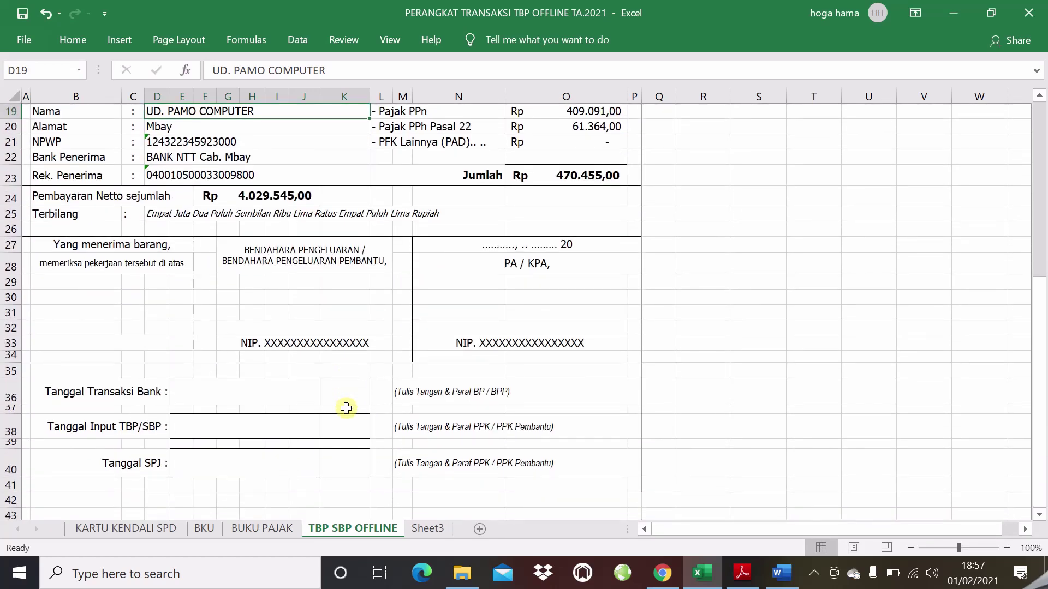
left_click(362, 402)
left_click(434, 393)
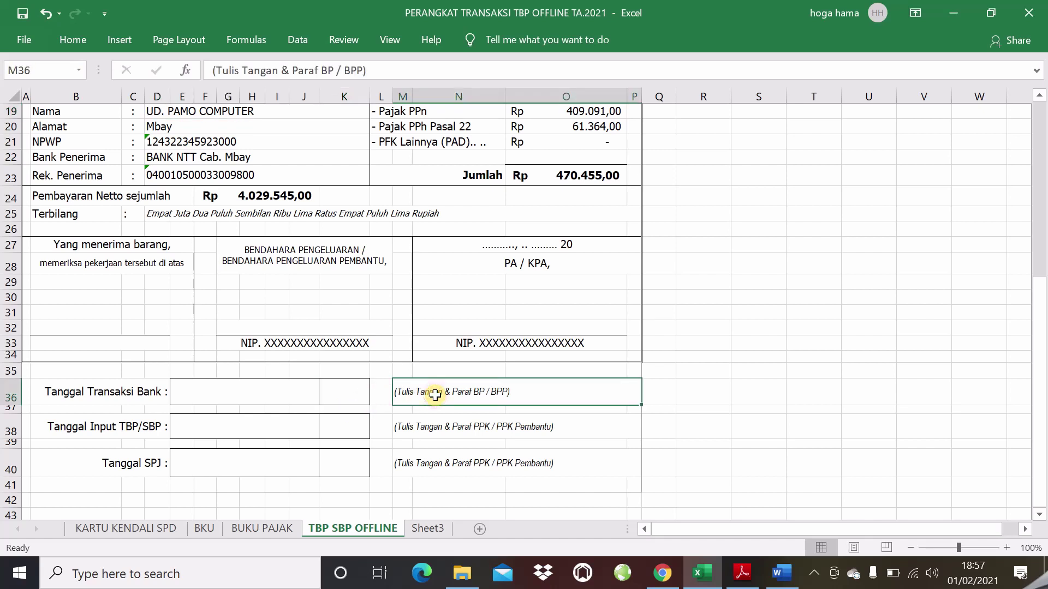
left_click(440, 432)
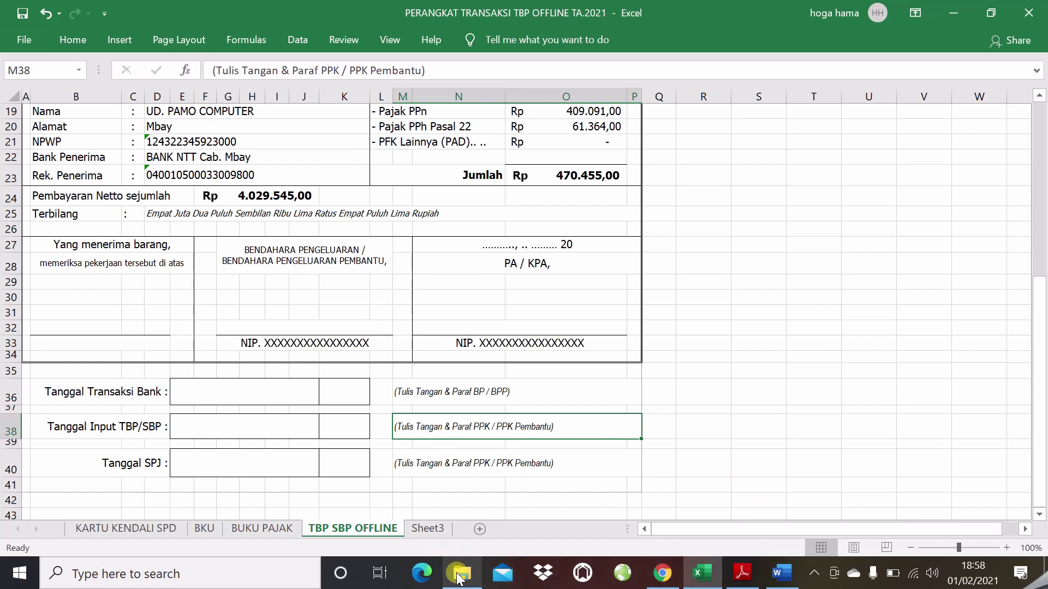
mouse_move(747, 577)
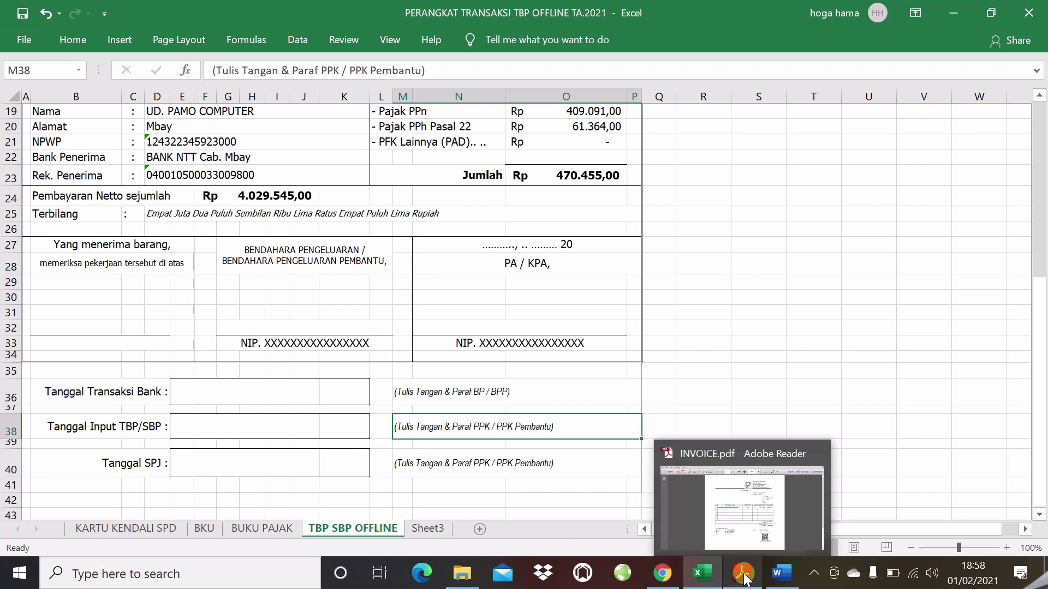
mouse_move(470, 577)
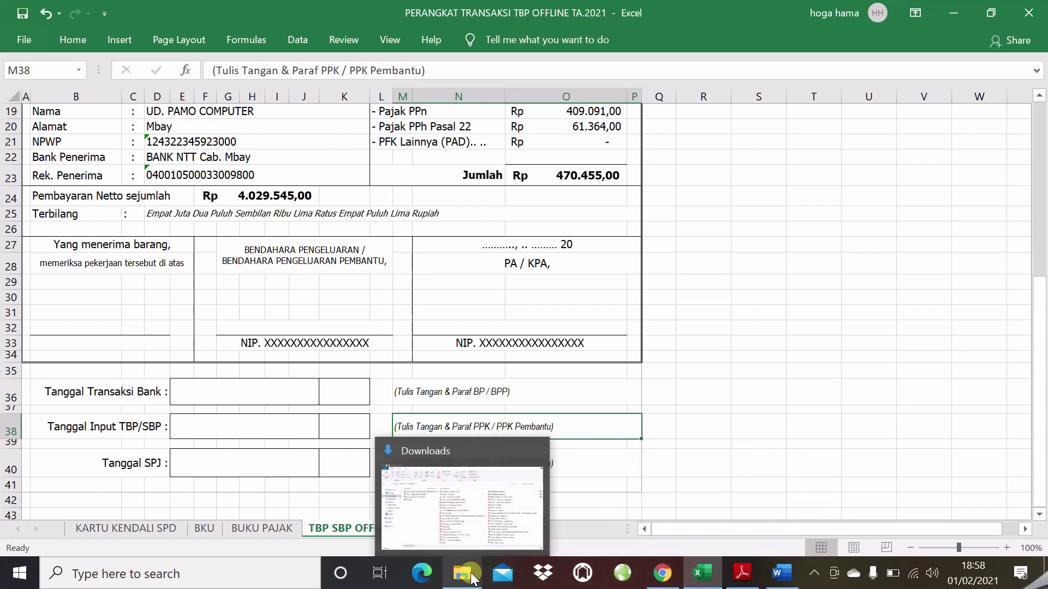
left_click(480, 367)
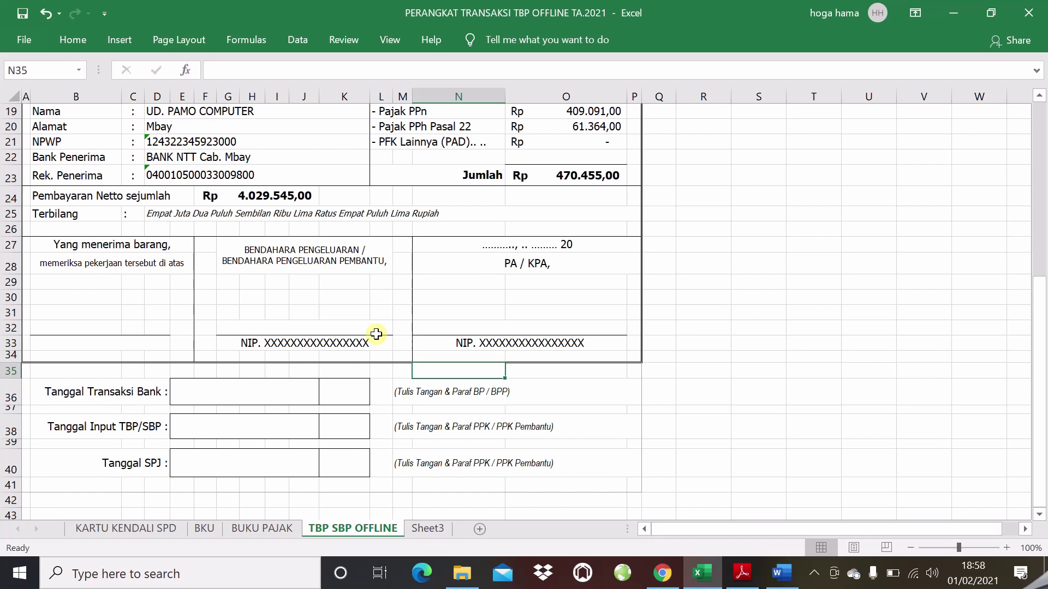
- Recheck the PA / KPA signature area and the BP / BPP and PPK initials notes in rows 36 and 38
left_click(485, 310)
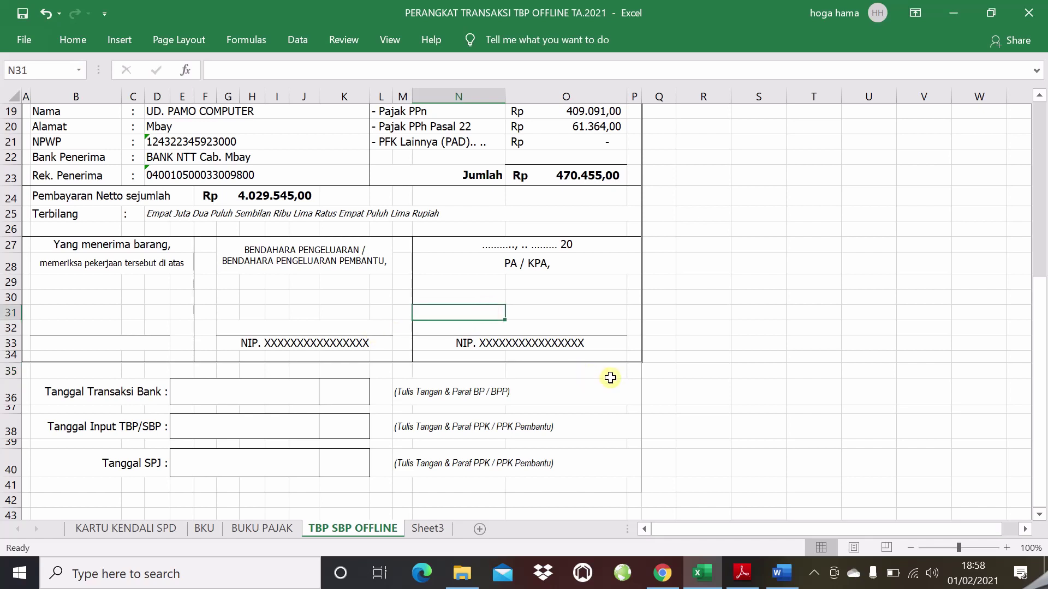
left_click(532, 389)
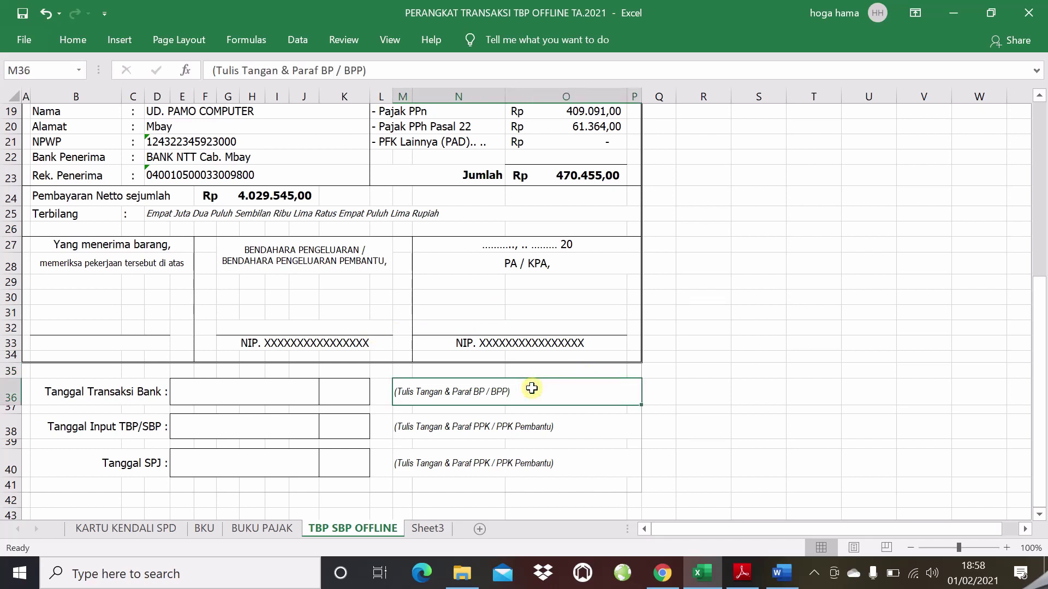
left_click(520, 436)
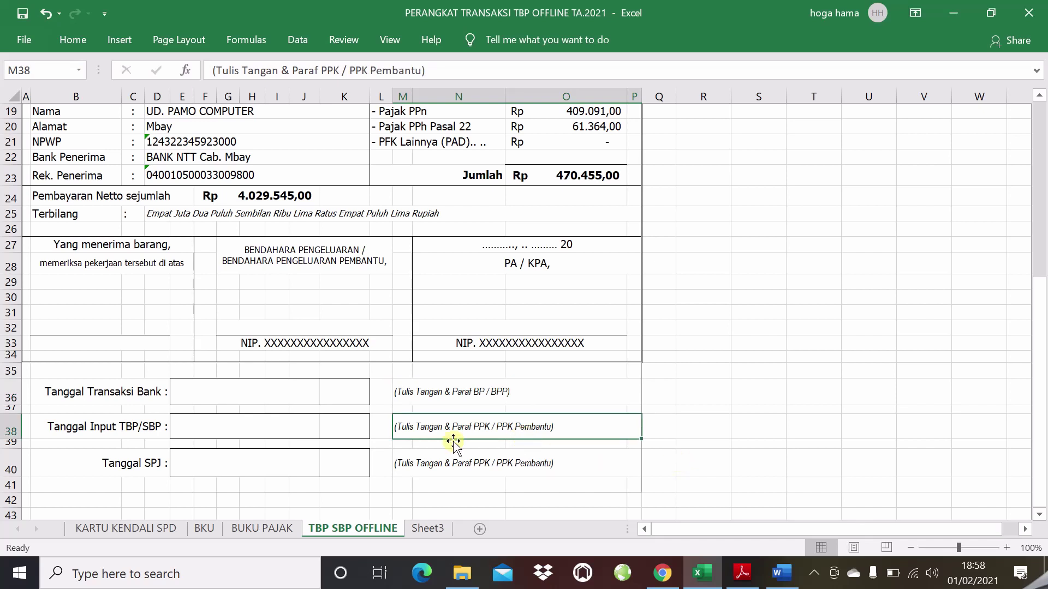
- Compare the BP / BPP initials note in M36 with the PPK / PPK Pembantu initials note in M38
left_click_drag(451, 445, 452, 457)
left_click(499, 391)
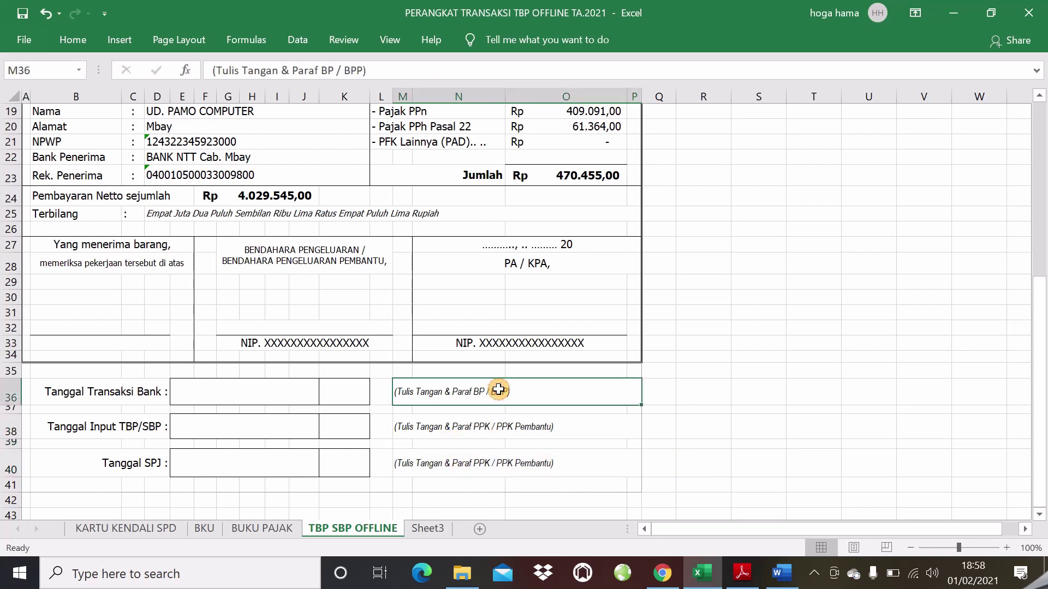
left_click(473, 419)
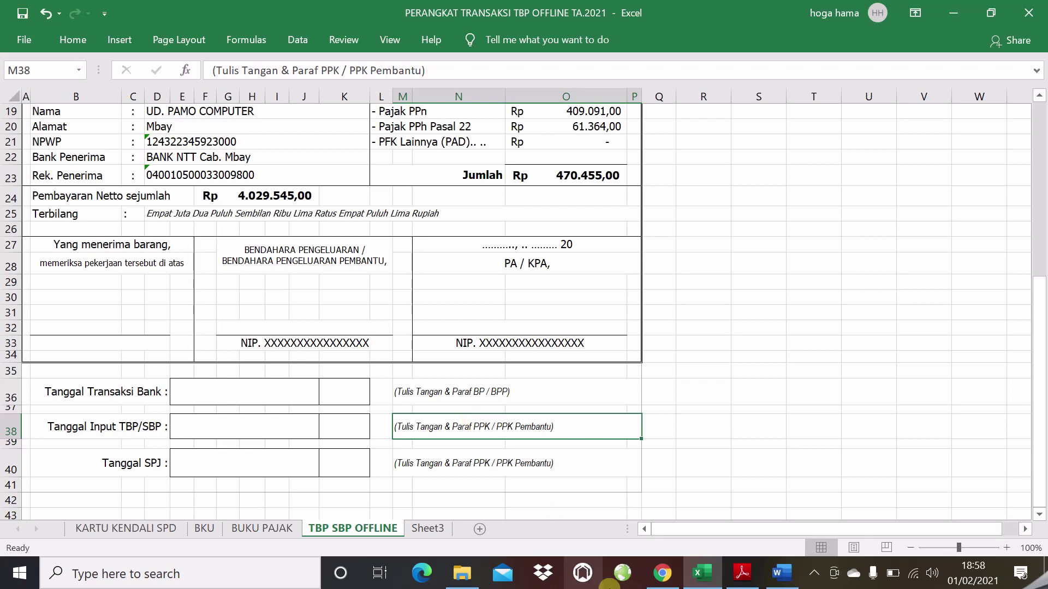
- Switch to SIPD in Chrome, review the TBP form's payment proof, transaction and Nama Penerima fields, and close the form
left_click(662, 573)
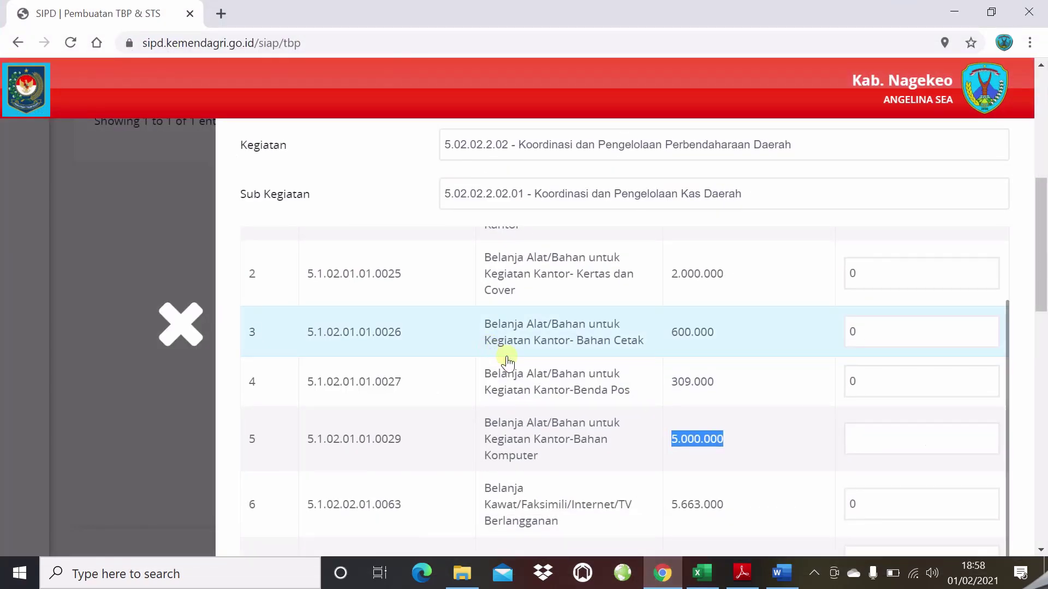
left_click_drag(1043, 281, 1045, 385)
left_click(593, 419)
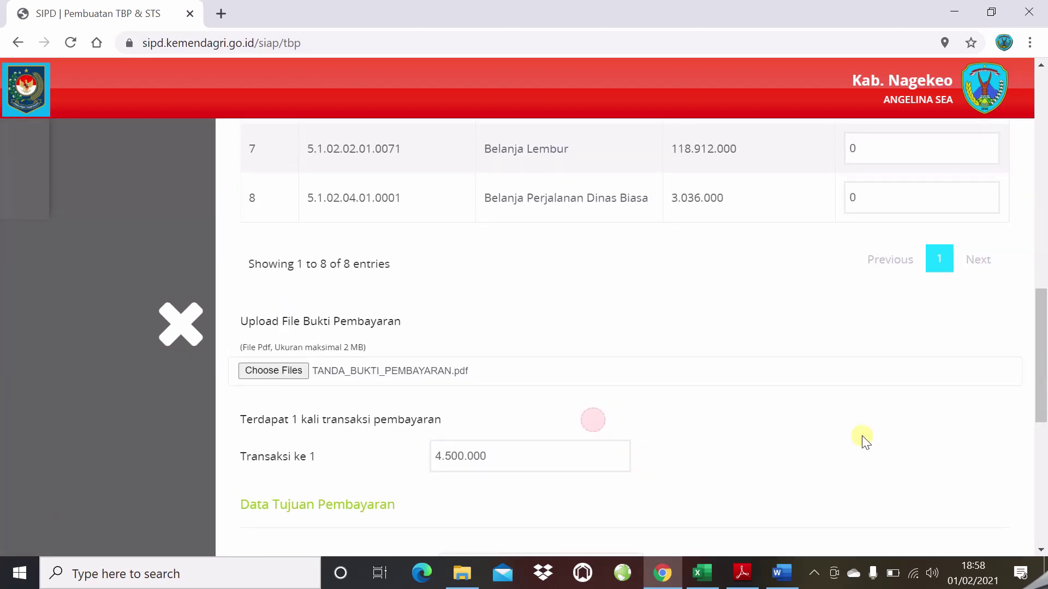
scroll(865, 441, "down", 3)
scroll(846, 420, "up", 1)
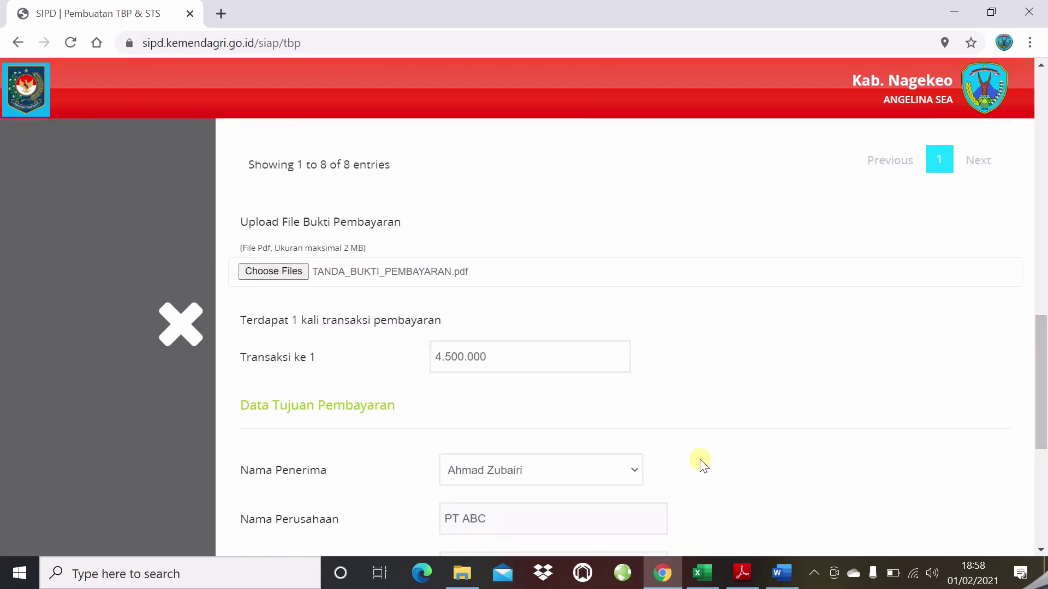
left_click(609, 468)
left_click(562, 488)
left_click(187, 324)
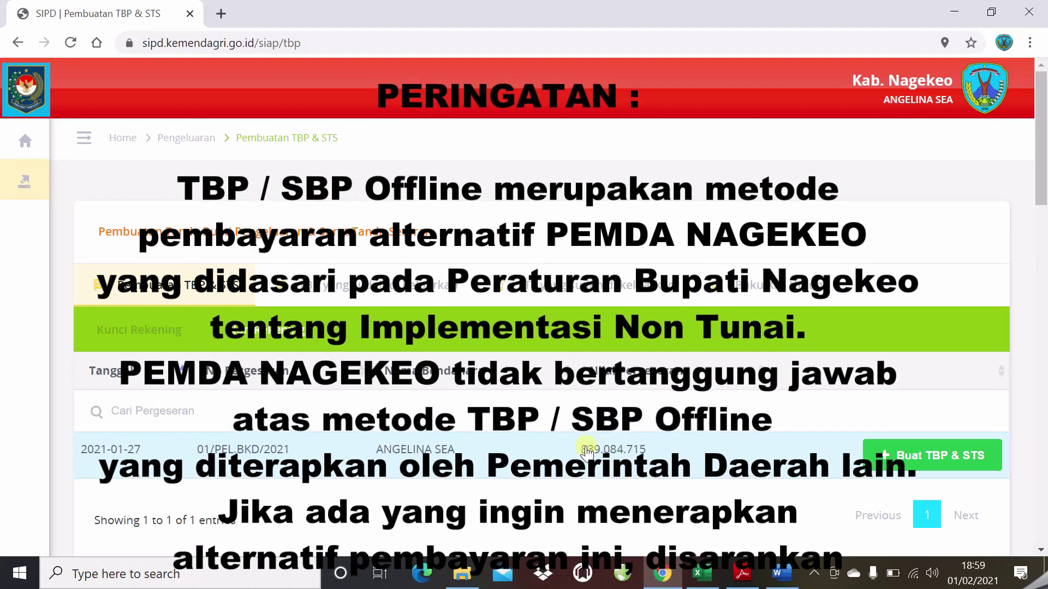
- Switch to the TBP SBP OFFLINE sheet in Excel and check the Tanggal Transaksi Bank box in E36 and the initials note in M38
left_click(700, 578)
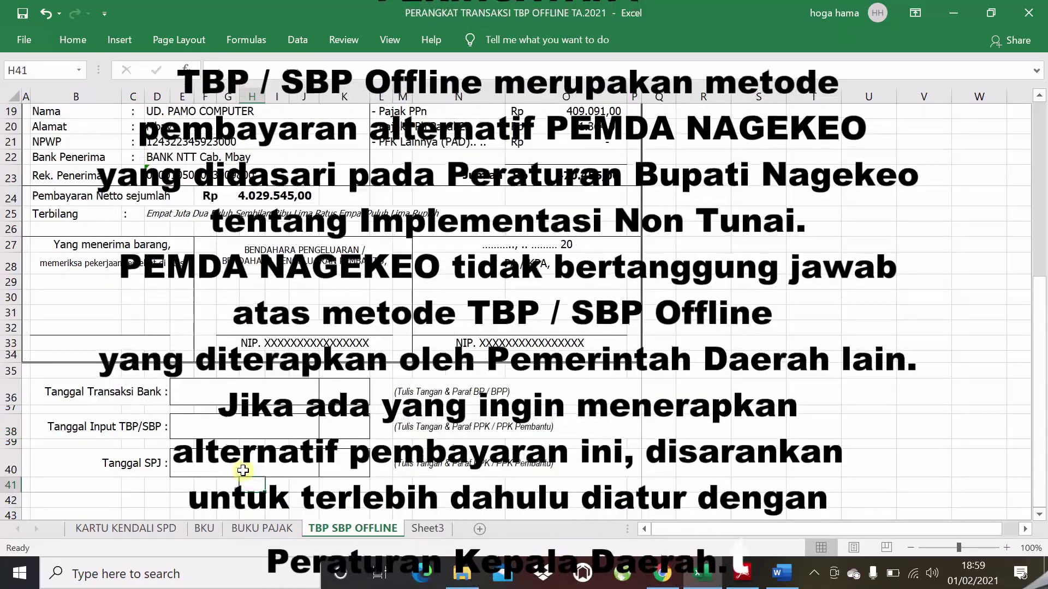
left_click(243, 469)
left_click(273, 356)
left_click(276, 391)
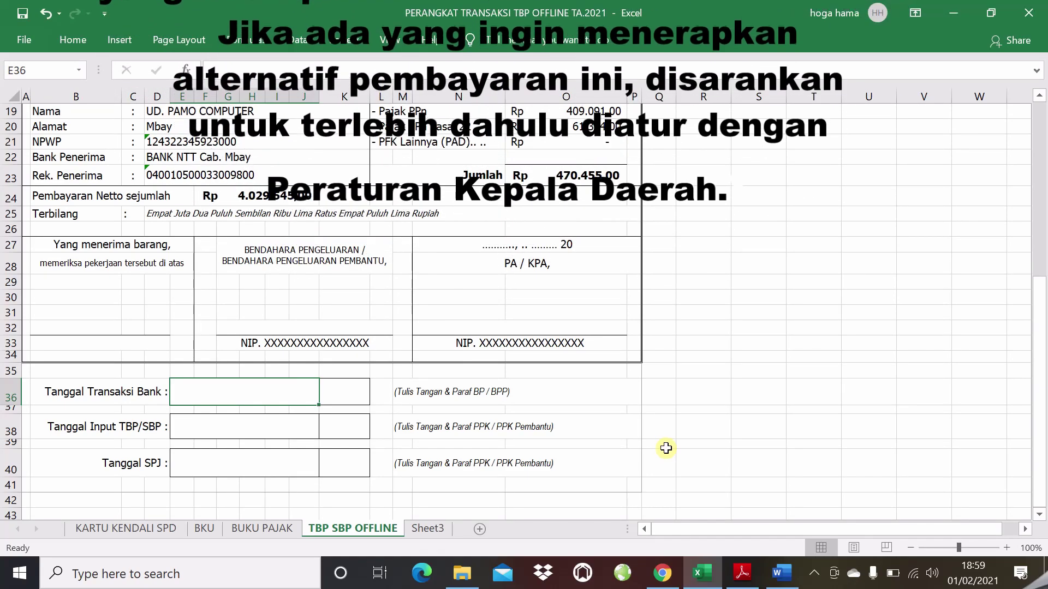
left_click(564, 427)
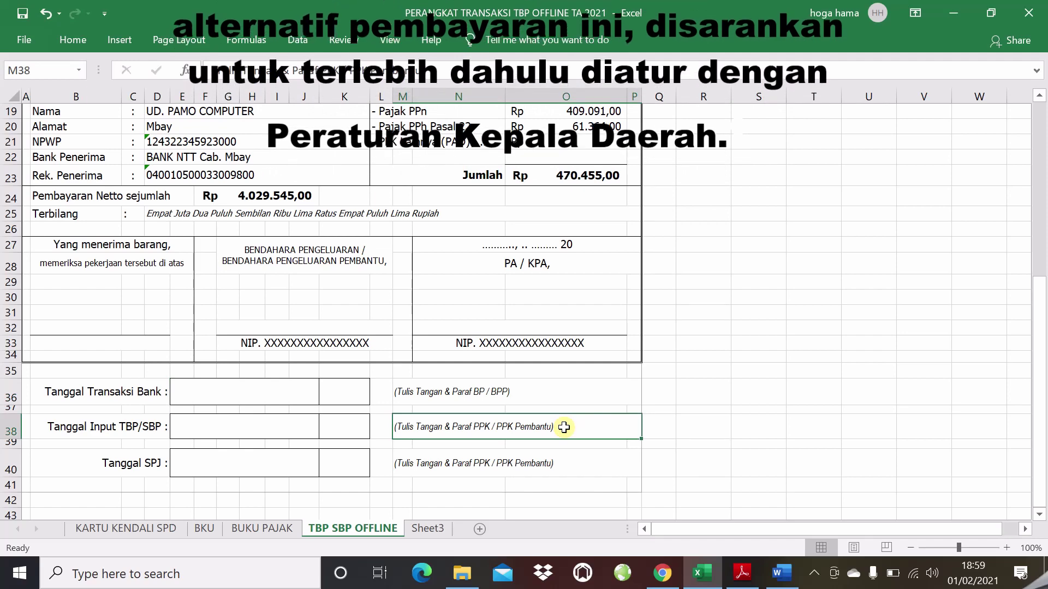